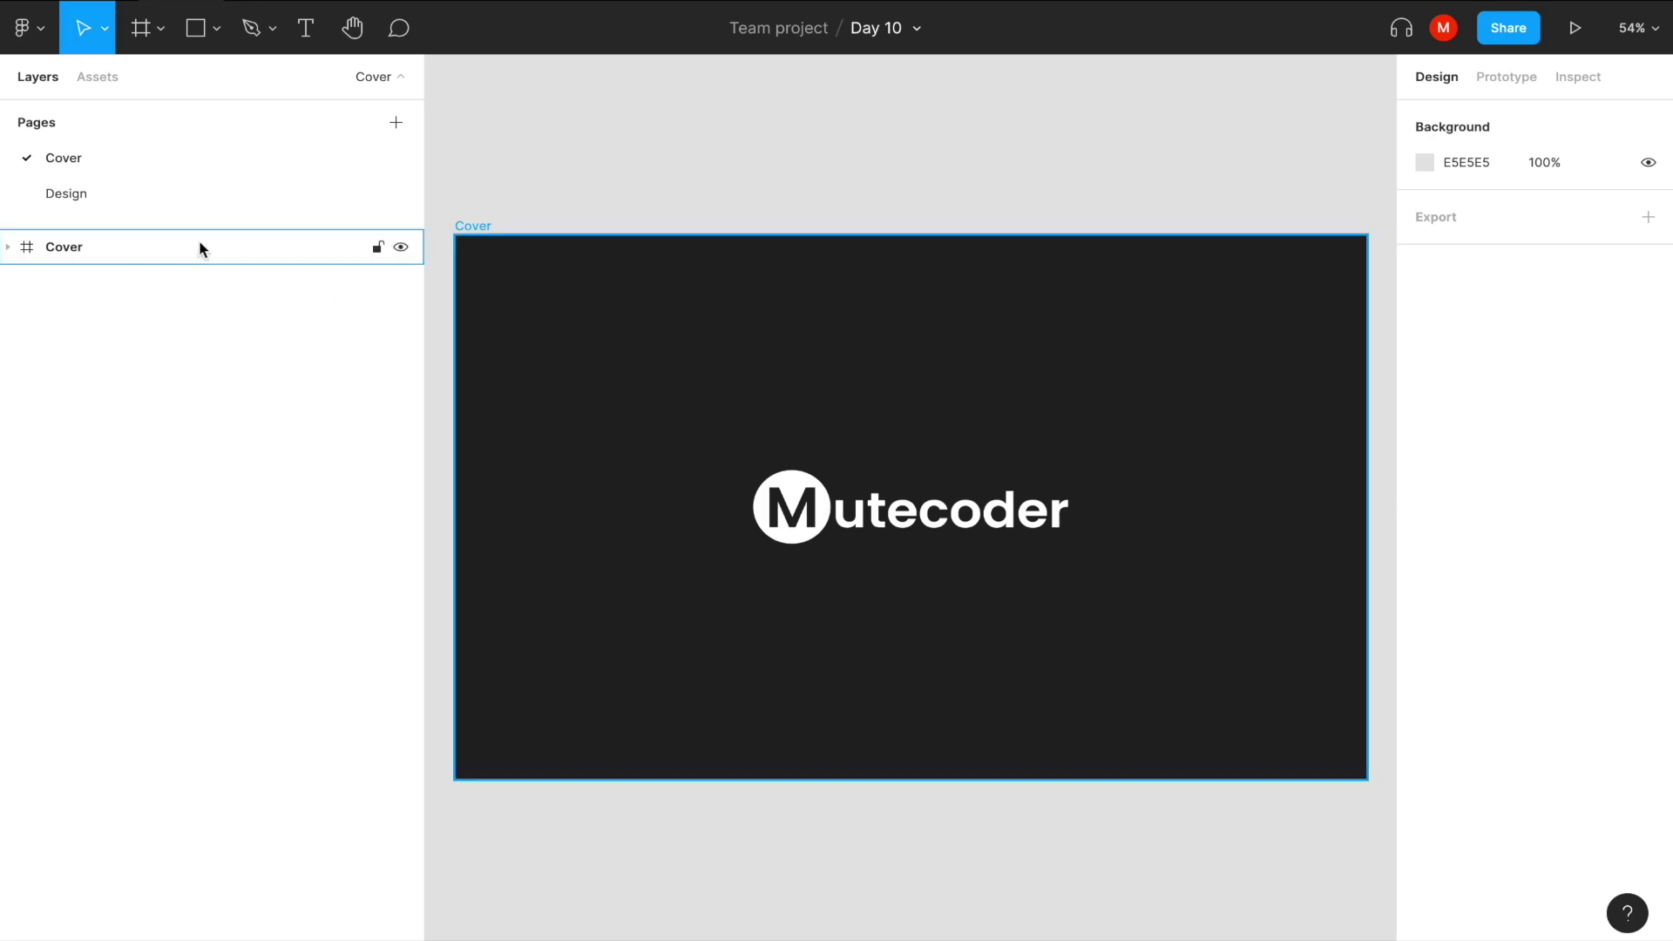
Open the Design page and pan the canvas to the SignUp Form Design frame.
{"action": "left_click", "coordinate": [179, 192]}
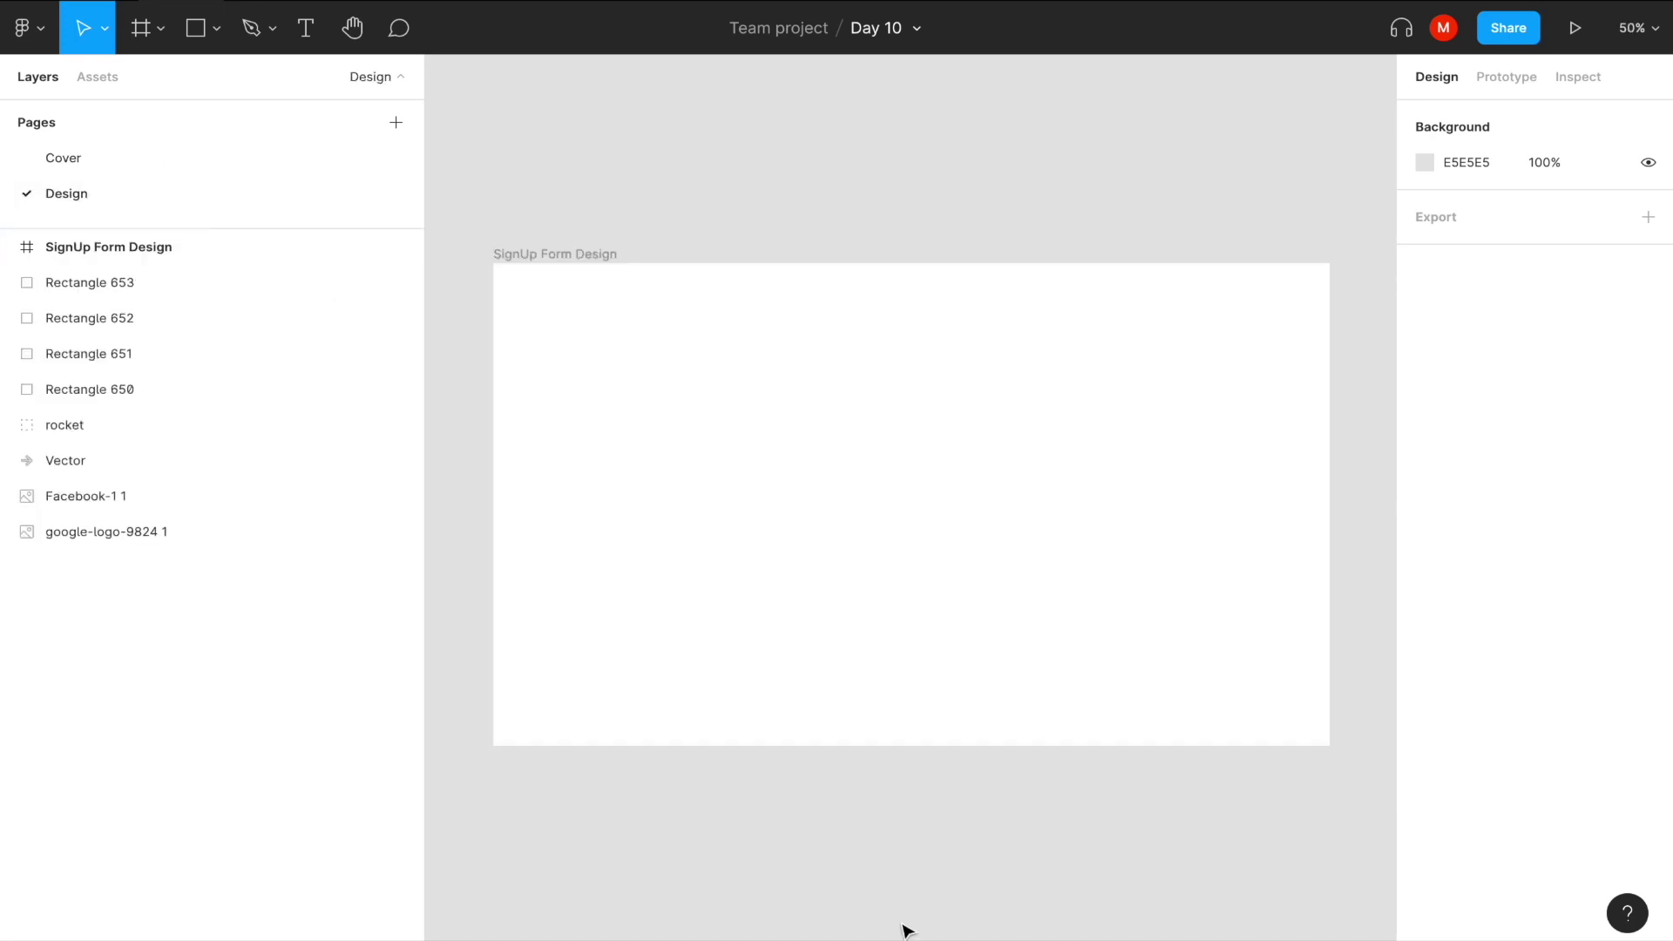
{"action": "scroll", "coordinate": [546, 385], "scroll_direction": "left", "scroll_amount": 3}
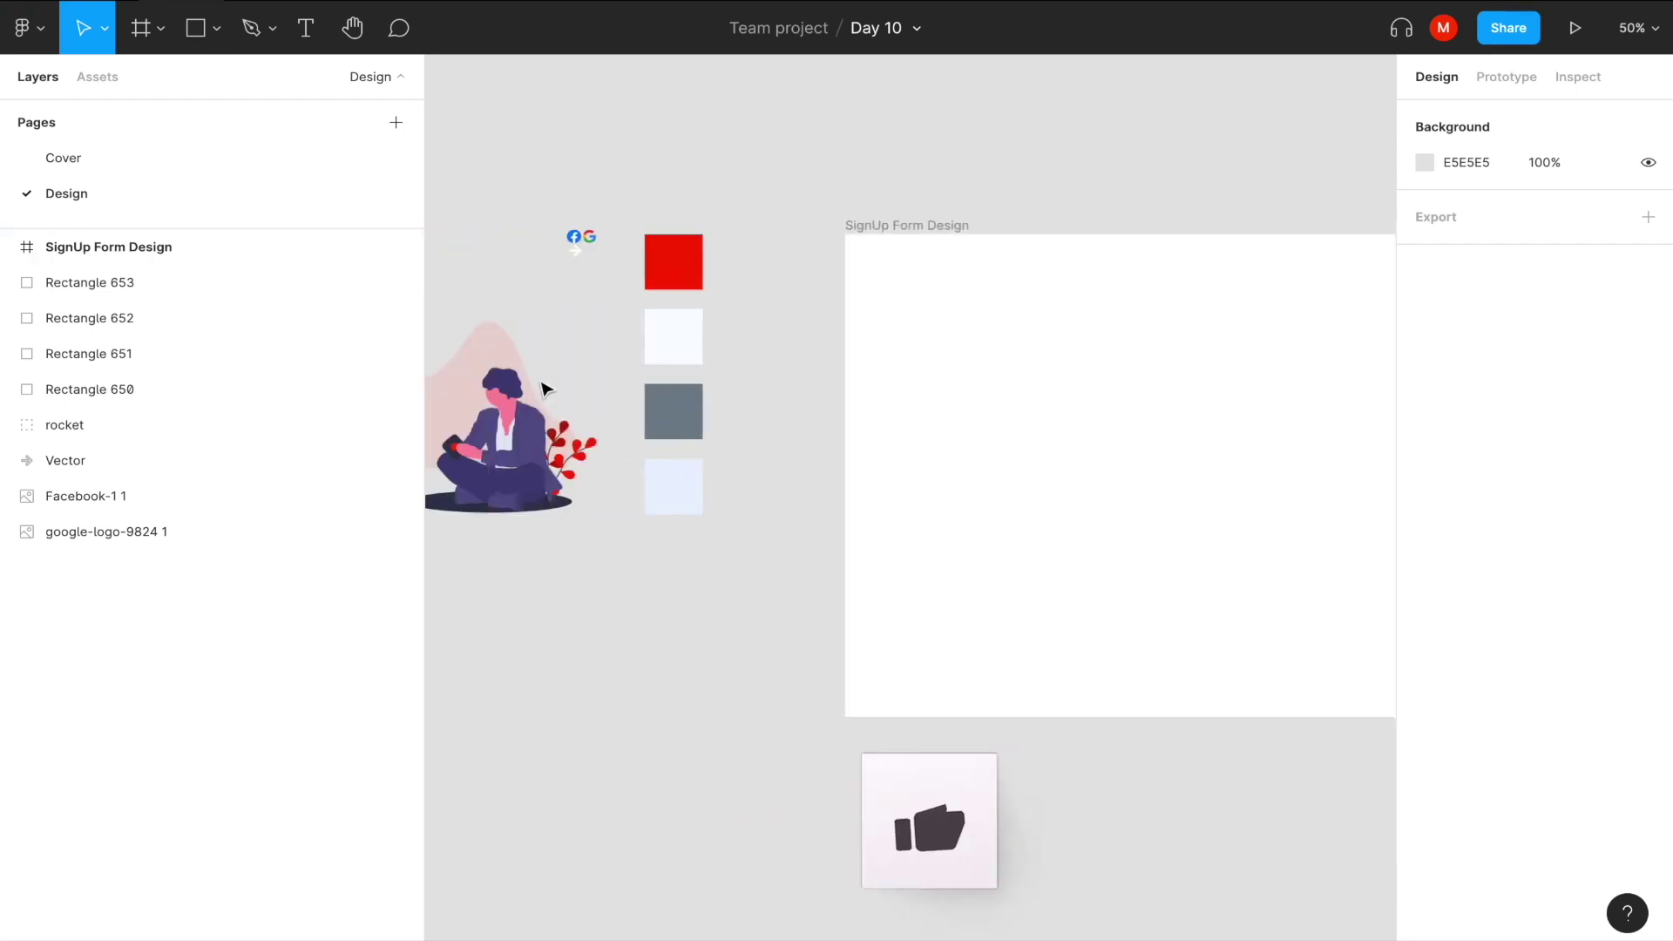
{"action": "scroll", "coordinate": [545, 386], "scroll_direction": "left", "scroll_amount": 5}
{"action": "scroll", "coordinate": [1019, 301], "scroll_direction": "up", "scroll_amount": 5, "text": "ctrl"}
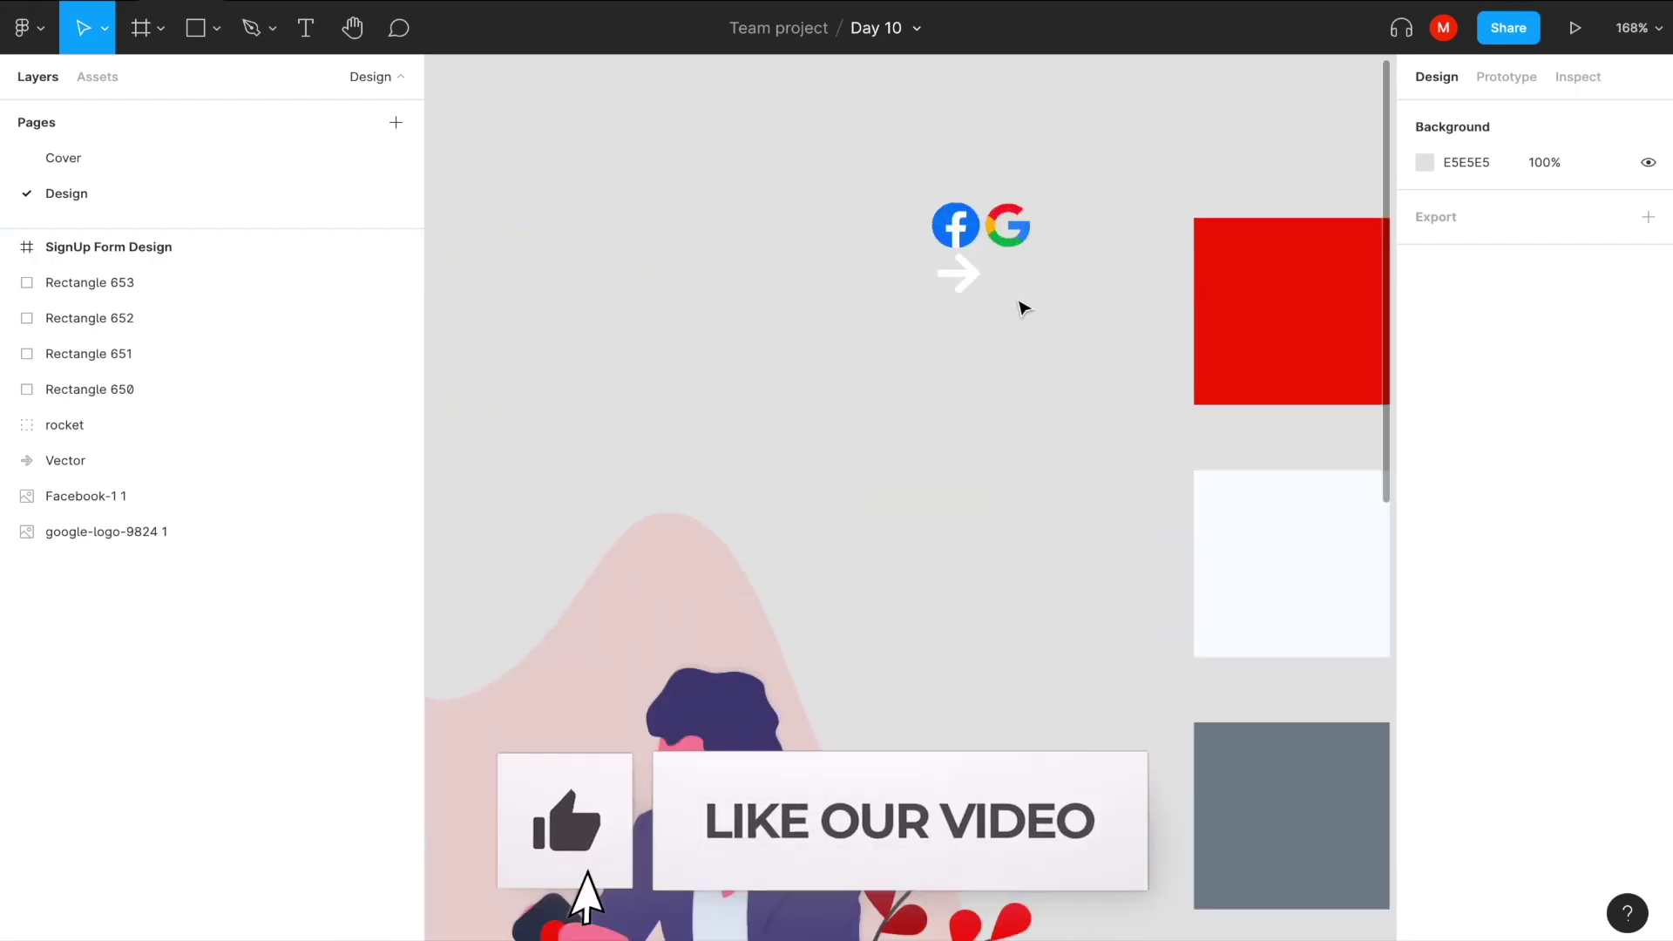
{"action": "scroll", "coordinate": [892, 389], "scroll_direction": "right", "scroll_amount": 3}
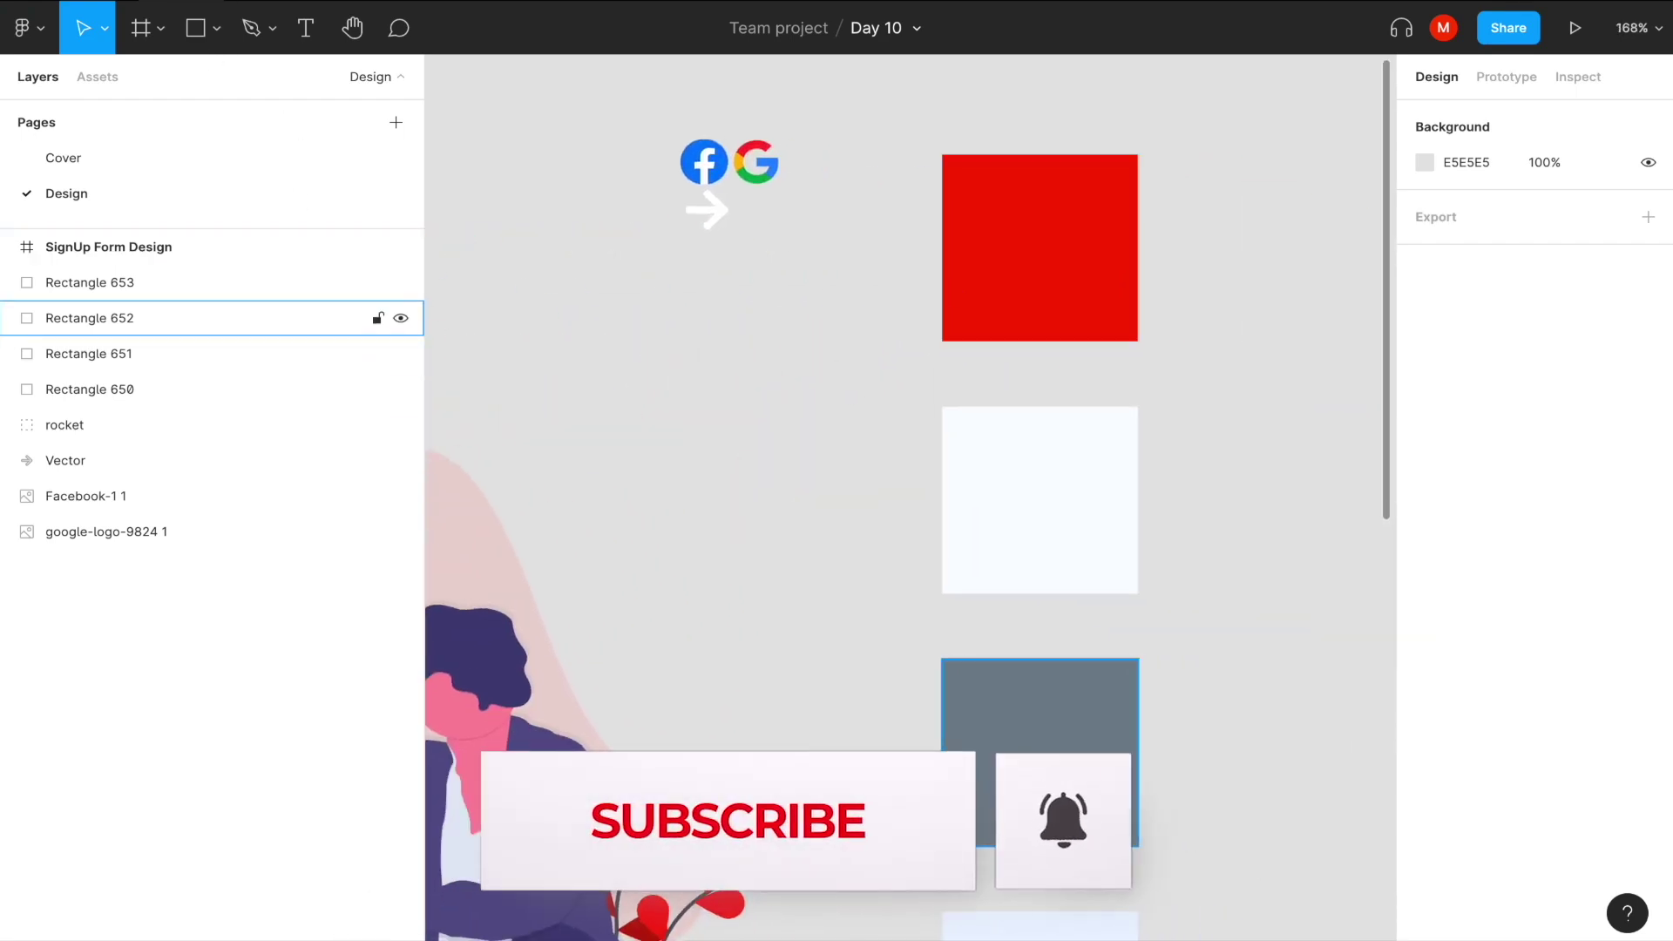
{"action": "scroll", "coordinate": [1028, 789], "scroll_direction": "down", "scroll_amount": 3, "text": "ctrl"}
{"action": "scroll", "coordinate": [1030, 799], "scroll_direction": "down", "scroll_amount": 3, "text": "ctrl"}
{"action": "scroll", "coordinate": [1030, 799], "scroll_direction": "down", "scroll_amount": 3, "text": "ctrl"}
{"action": "scroll", "coordinate": [1031, 799], "scroll_direction": "down", "scroll_amount": 2, "text": "ctrl"}
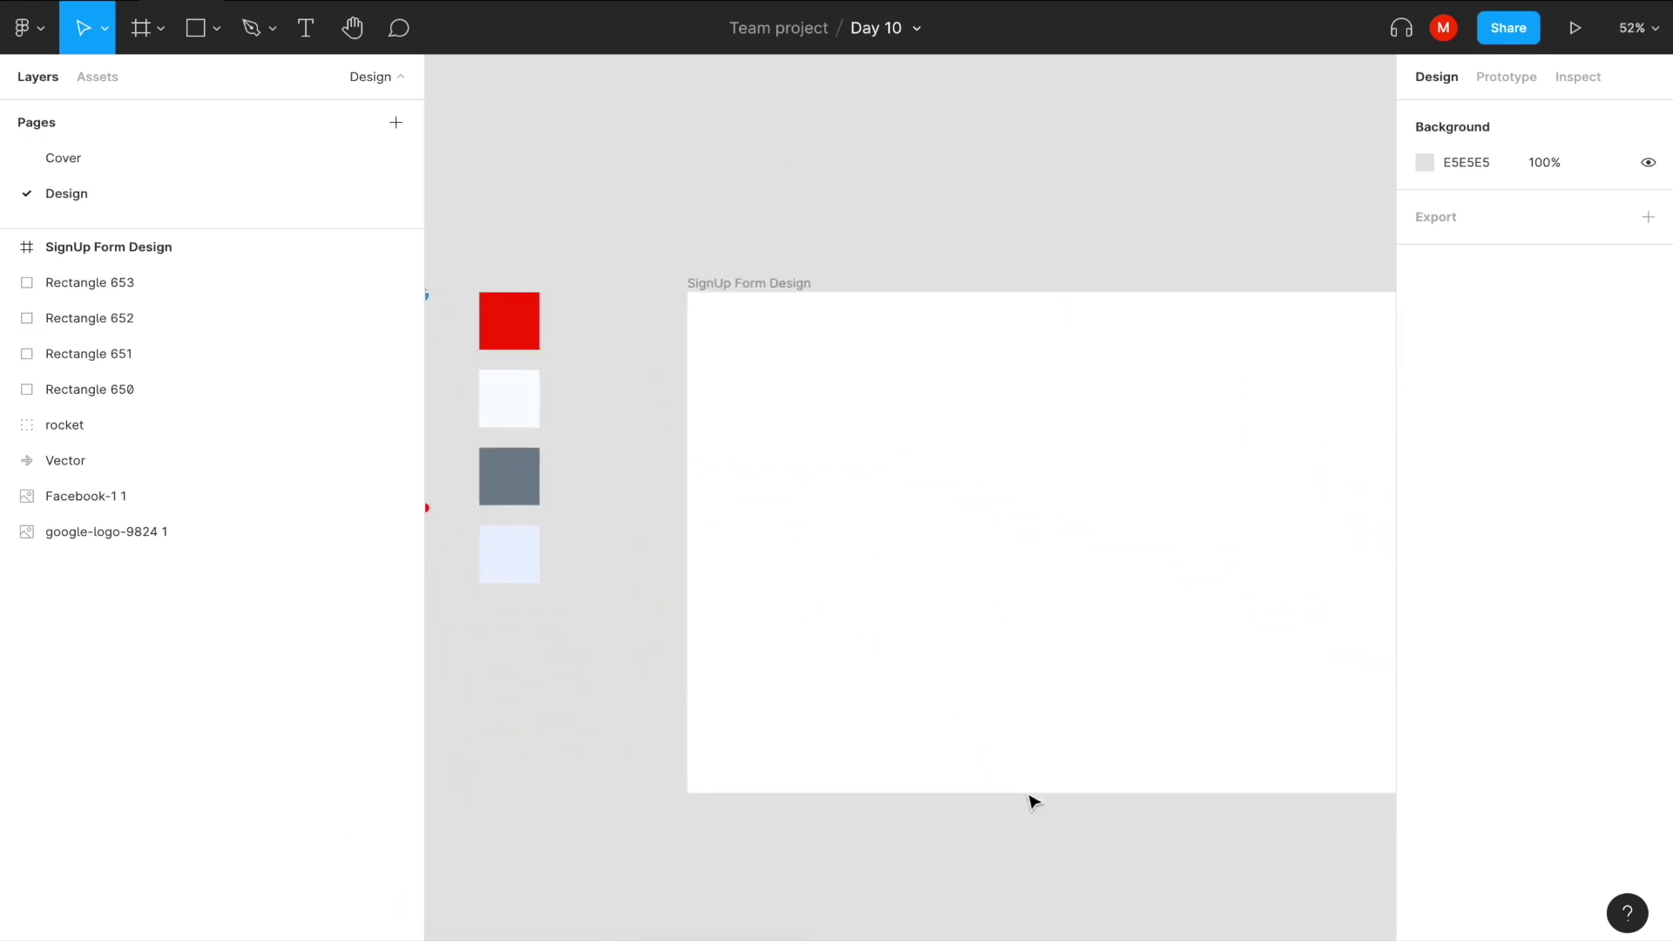
{"action": "scroll", "coordinate": [900, 799], "scroll_direction": "right", "scroll_amount": 2}
Shift the SignUp Form Design frame slightly to the left.
{"action": "left_click_drag", "start_coordinate": [703, 324], "coordinate": [616, 322]}
{"action": "scroll", "coordinate": [609, 318], "scroll_direction": "down", "scroll_amount": 2, "text": "ctrl"}
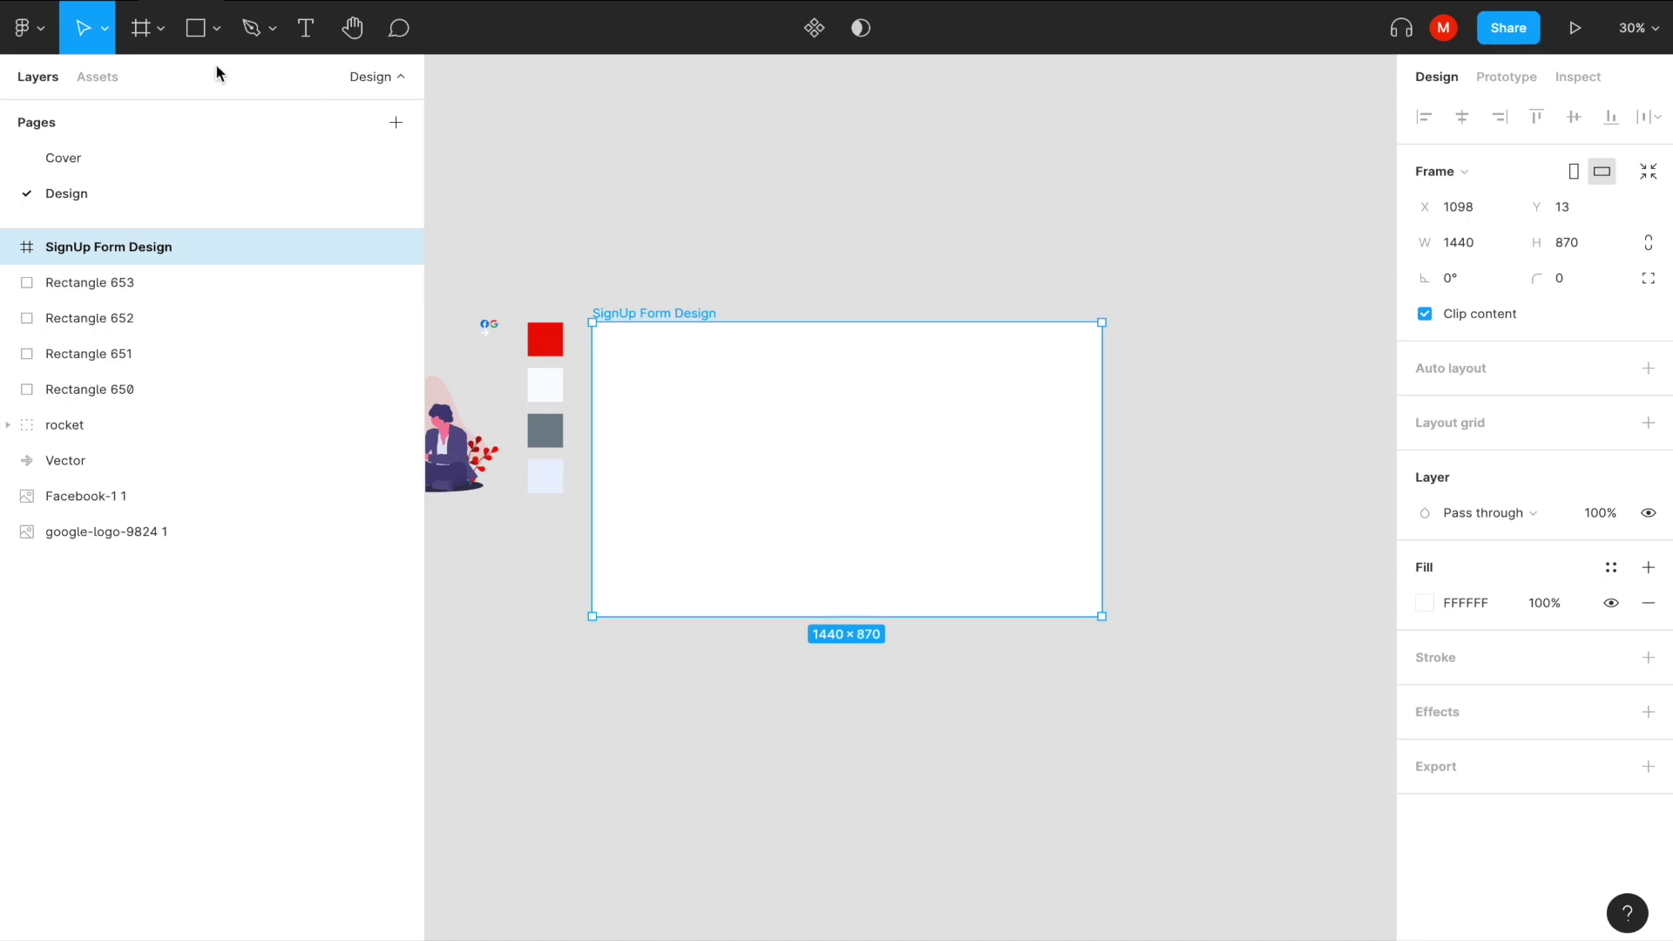
{"action": "left_click", "coordinate": [195, 28]}
Draw a 1440×878 rectangle over the frame with a horizontal linear gradient fill.
{"action": "left_click_drag", "start_coordinate": [590, 323], "coordinate": [1102, 619]}
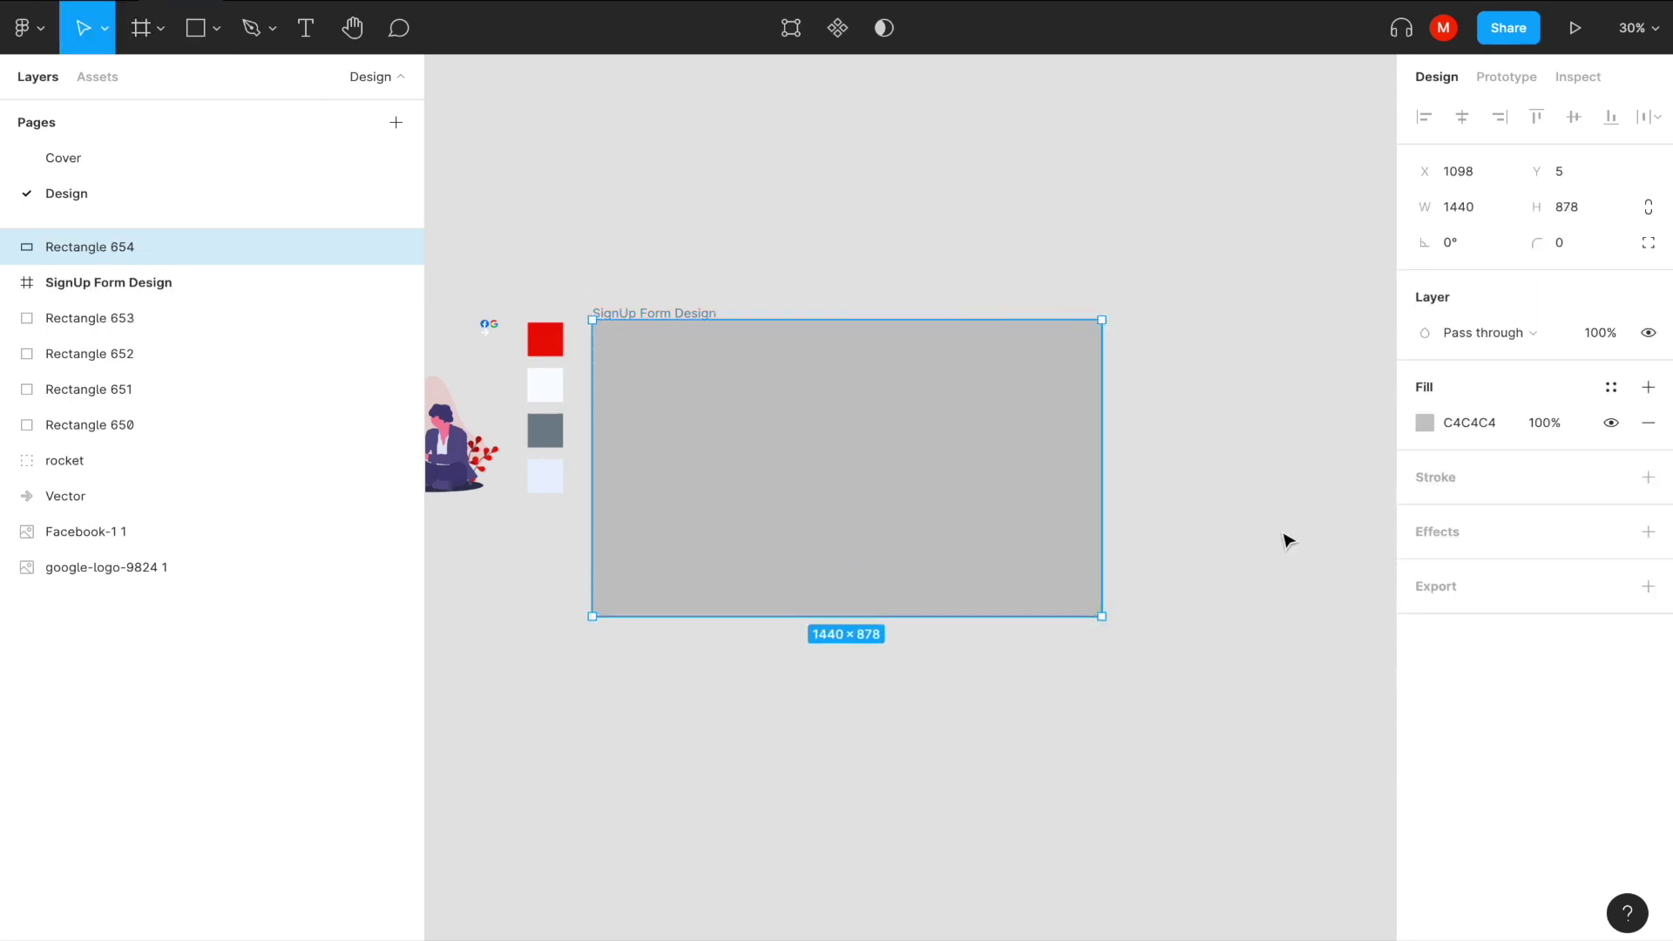
{"action": "left_click", "coordinate": [1425, 423]}
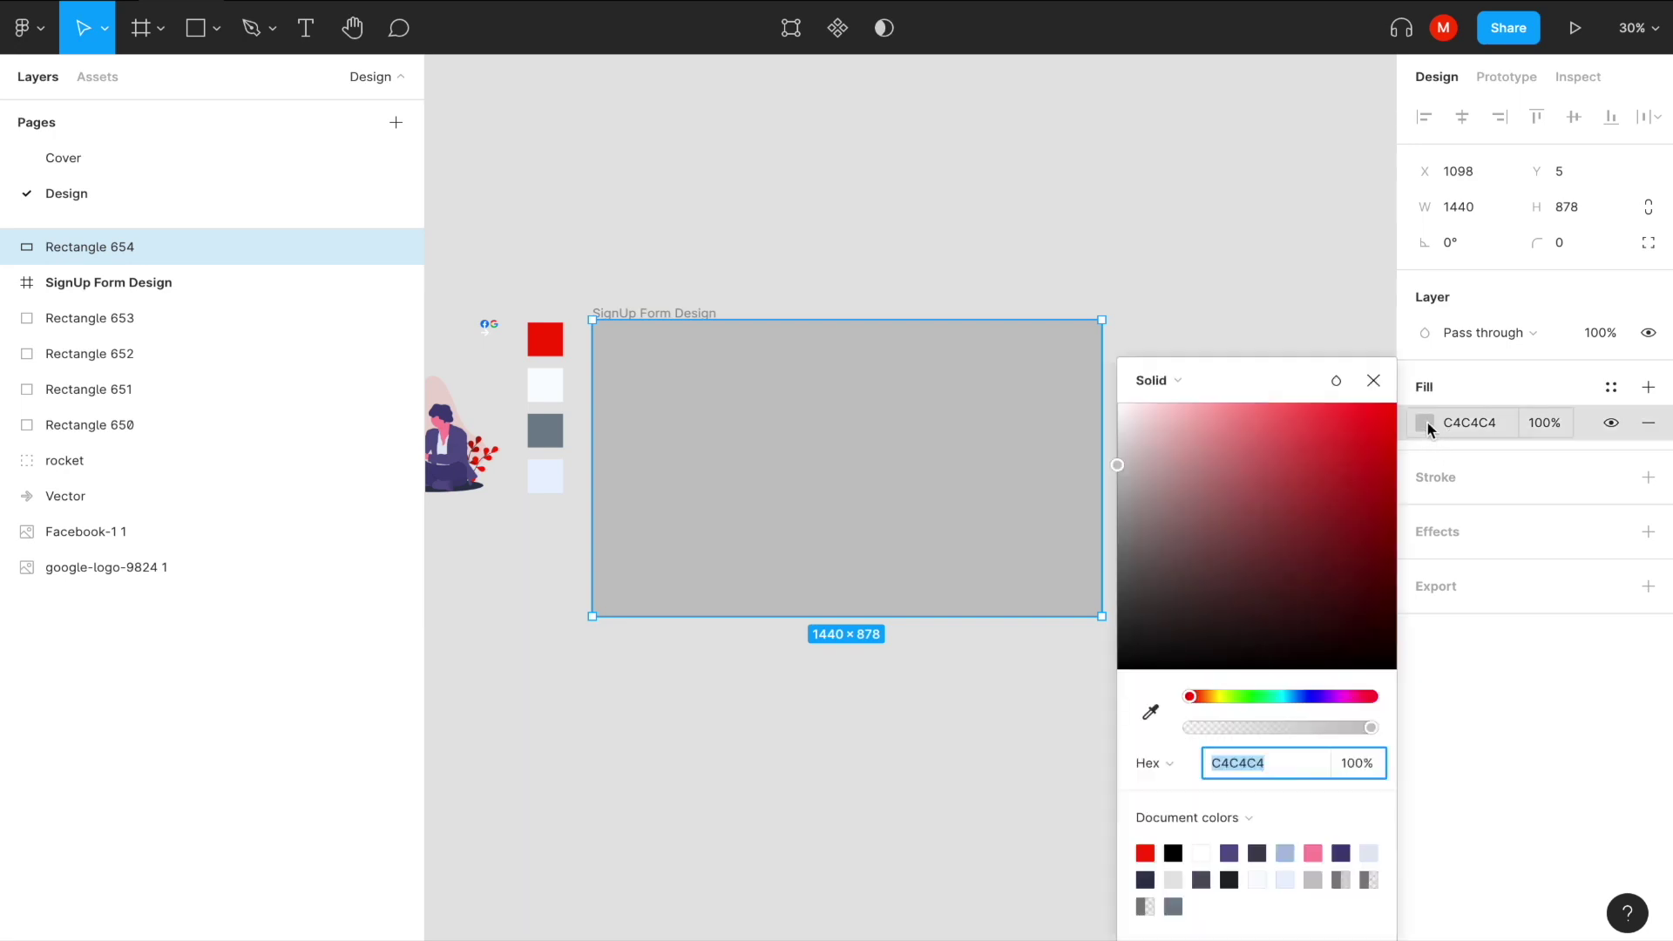
{"action": "left_click", "coordinate": [1173, 380]}
{"action": "left_click", "coordinate": [1178, 407]}
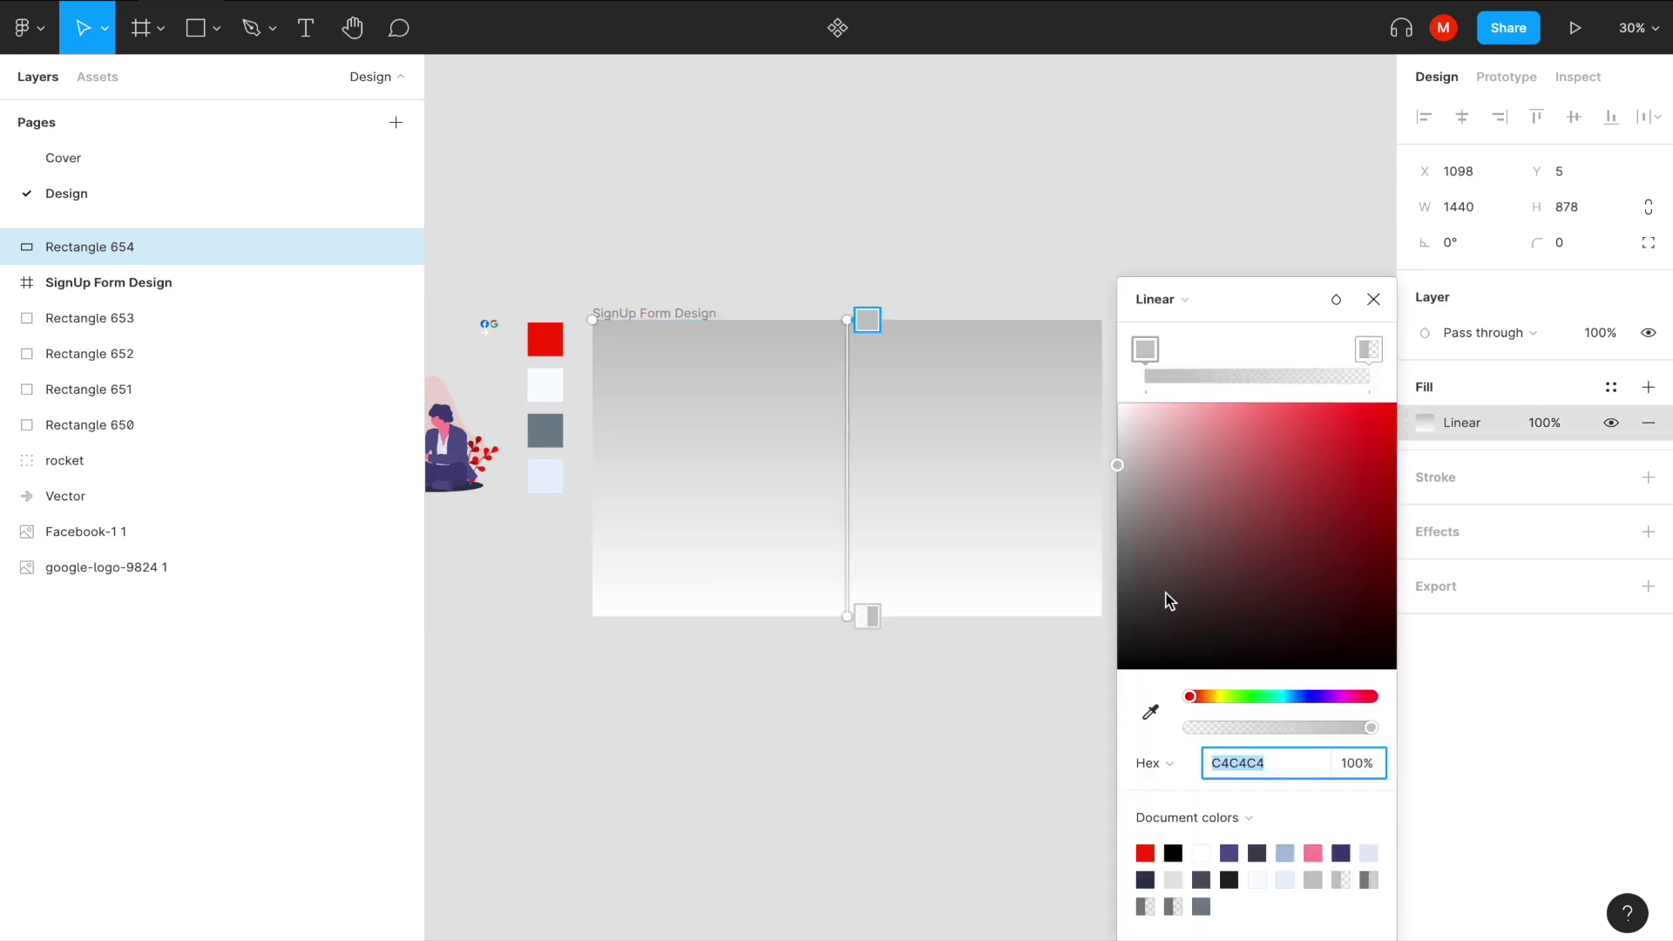
{"action": "left_click_drag", "start_coordinate": [845, 316], "coordinate": [603, 452]}
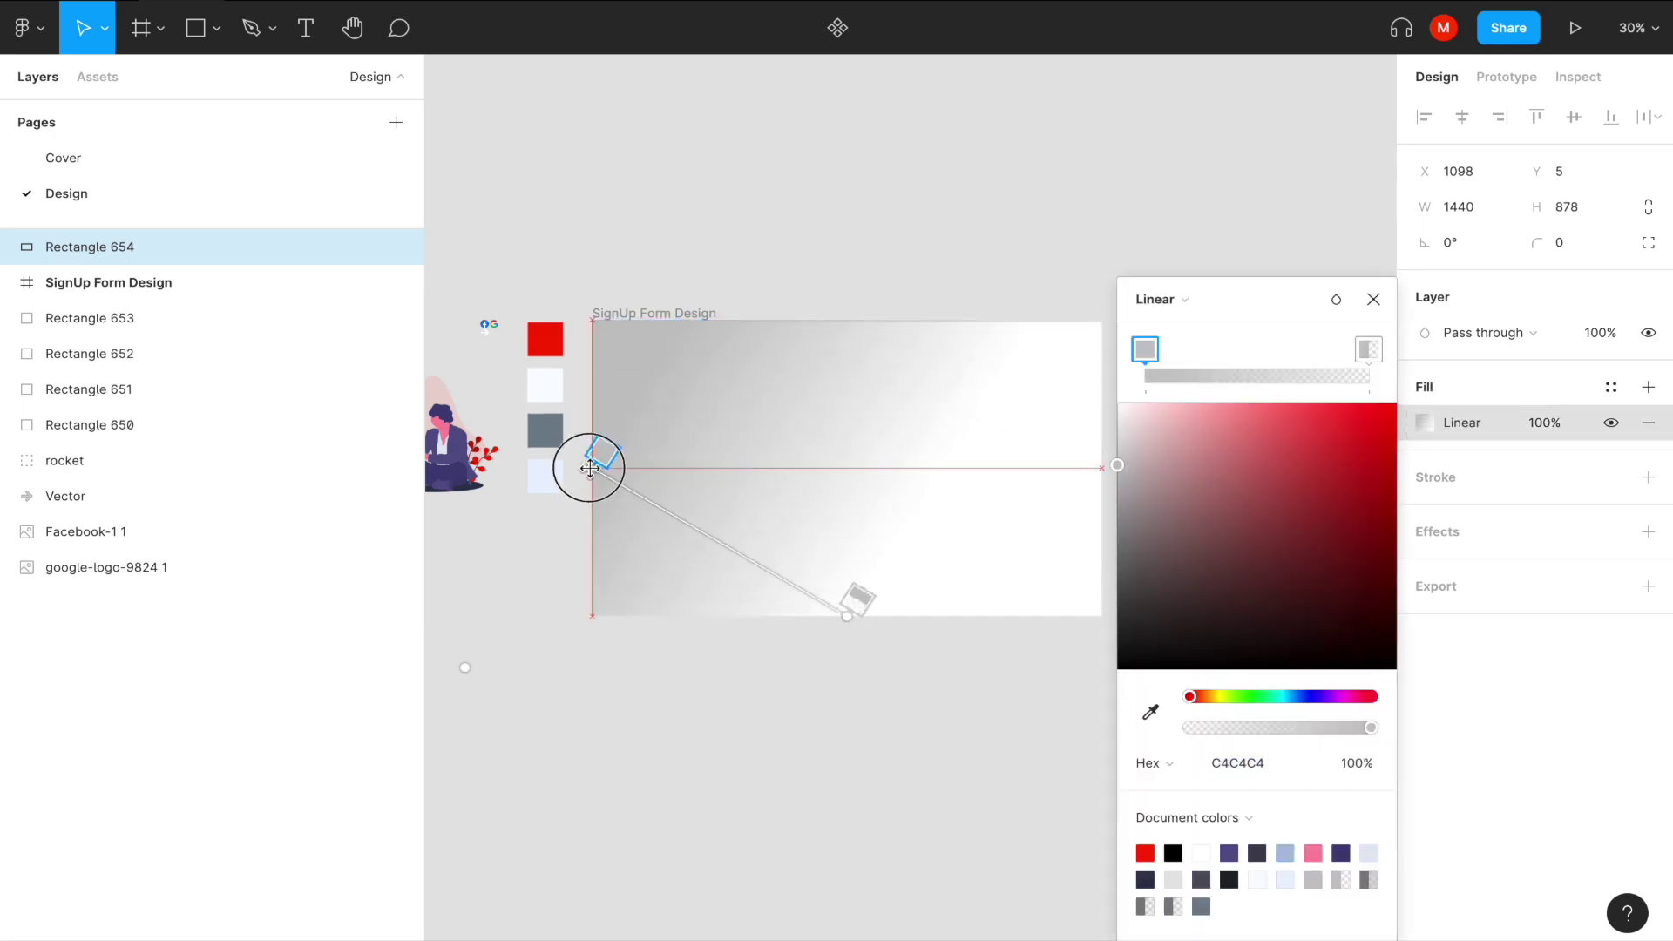
{"action": "scroll", "coordinate": [600, 481], "scroll_direction": "right", "scroll_amount": 3}
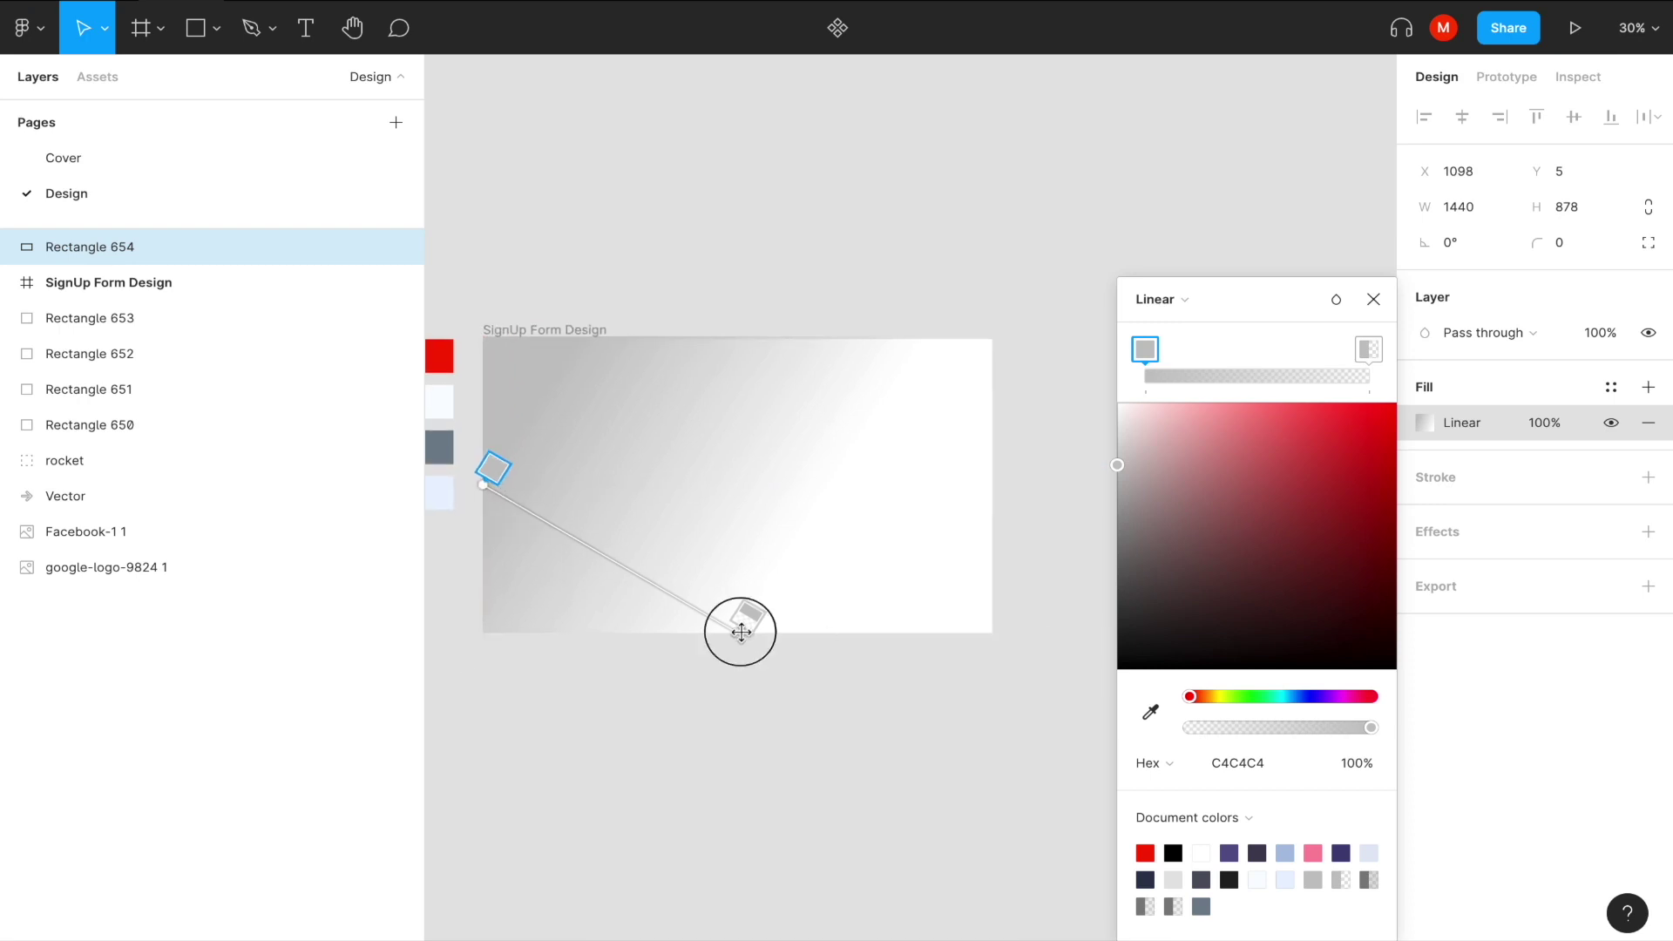
{"action": "left_click_drag", "start_coordinate": [741, 631], "coordinate": [993, 483]}
{"action": "scroll", "coordinate": [994, 486], "scroll_direction": "left", "scroll_amount": 3}
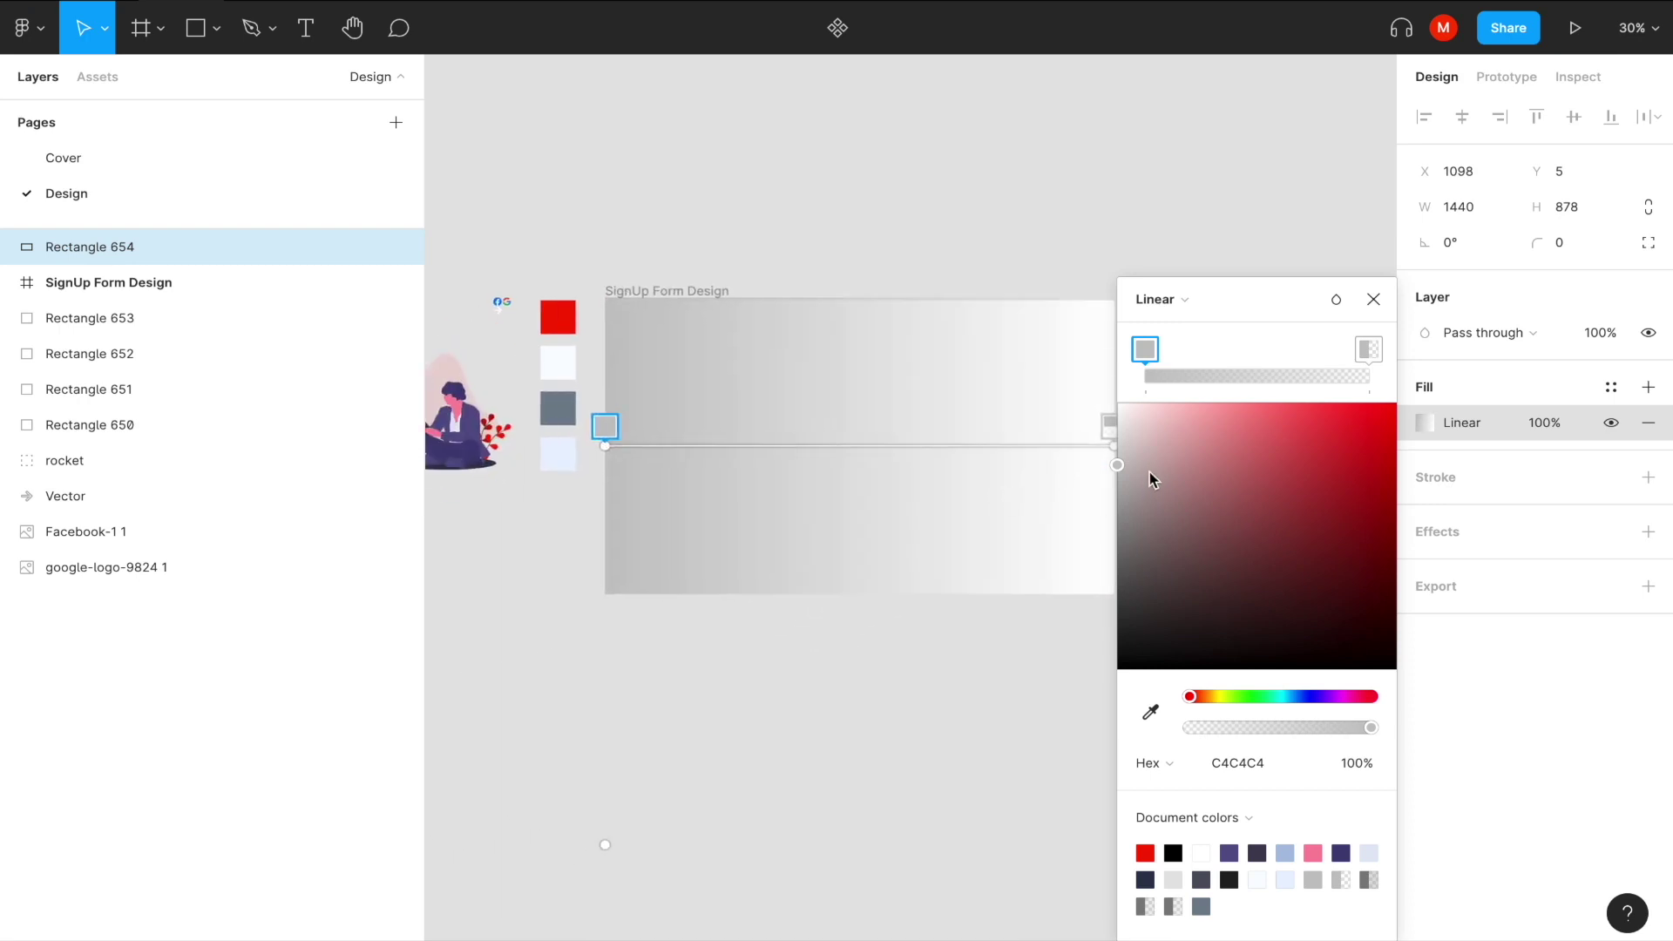
Set the gradient stops to white FFFFFF and light blue EBF2FE, shifting the white stop along.
{"action": "left_click_drag", "start_coordinate": [1119, 466], "coordinate": [1117, 394]}
{"action": "left_click", "coordinate": [1365, 359]}
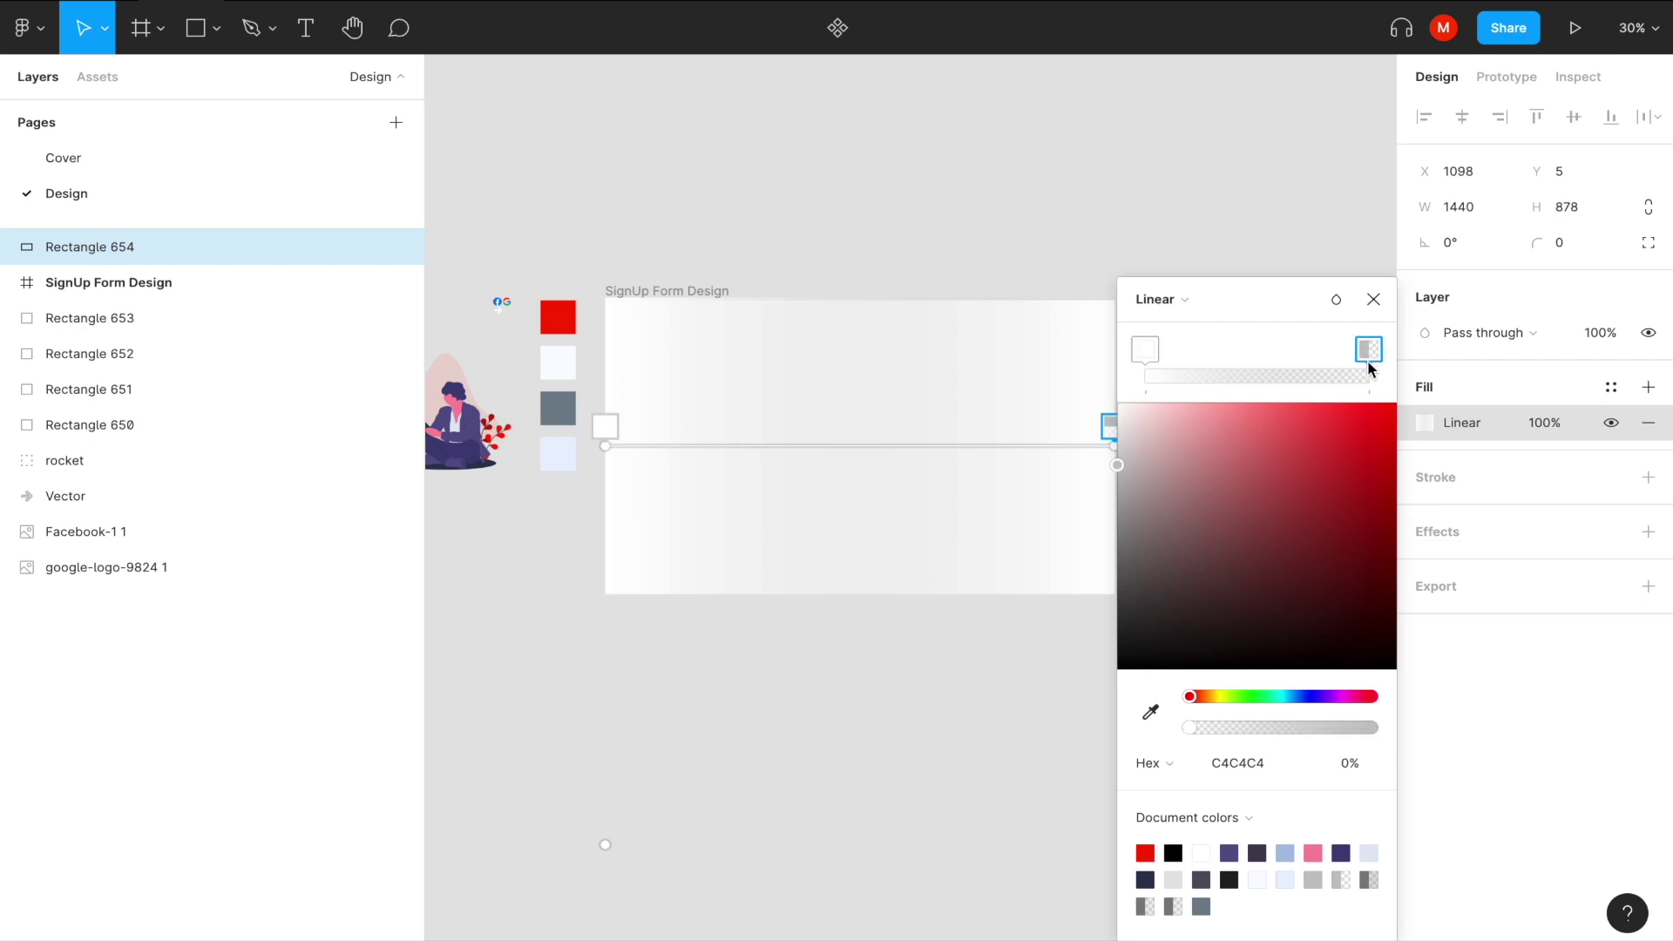
{"action": "left_click", "coordinate": [1150, 714]}
{"action": "left_click", "coordinate": [575, 461]}
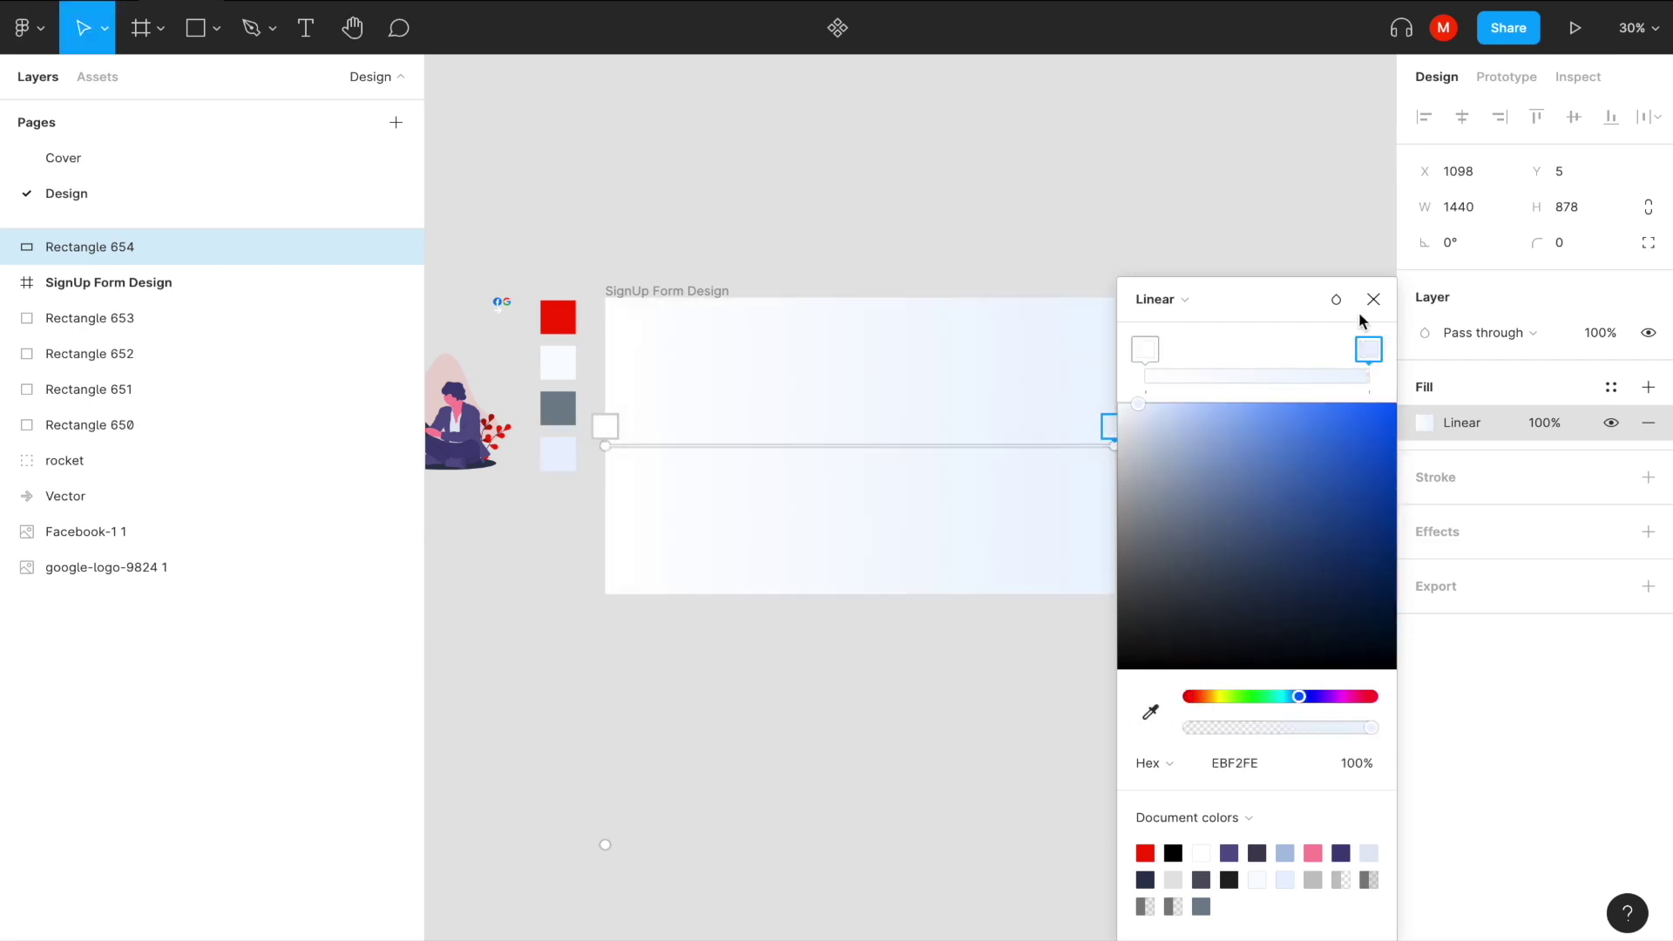
{"action": "left_click", "coordinate": [1373, 300]}
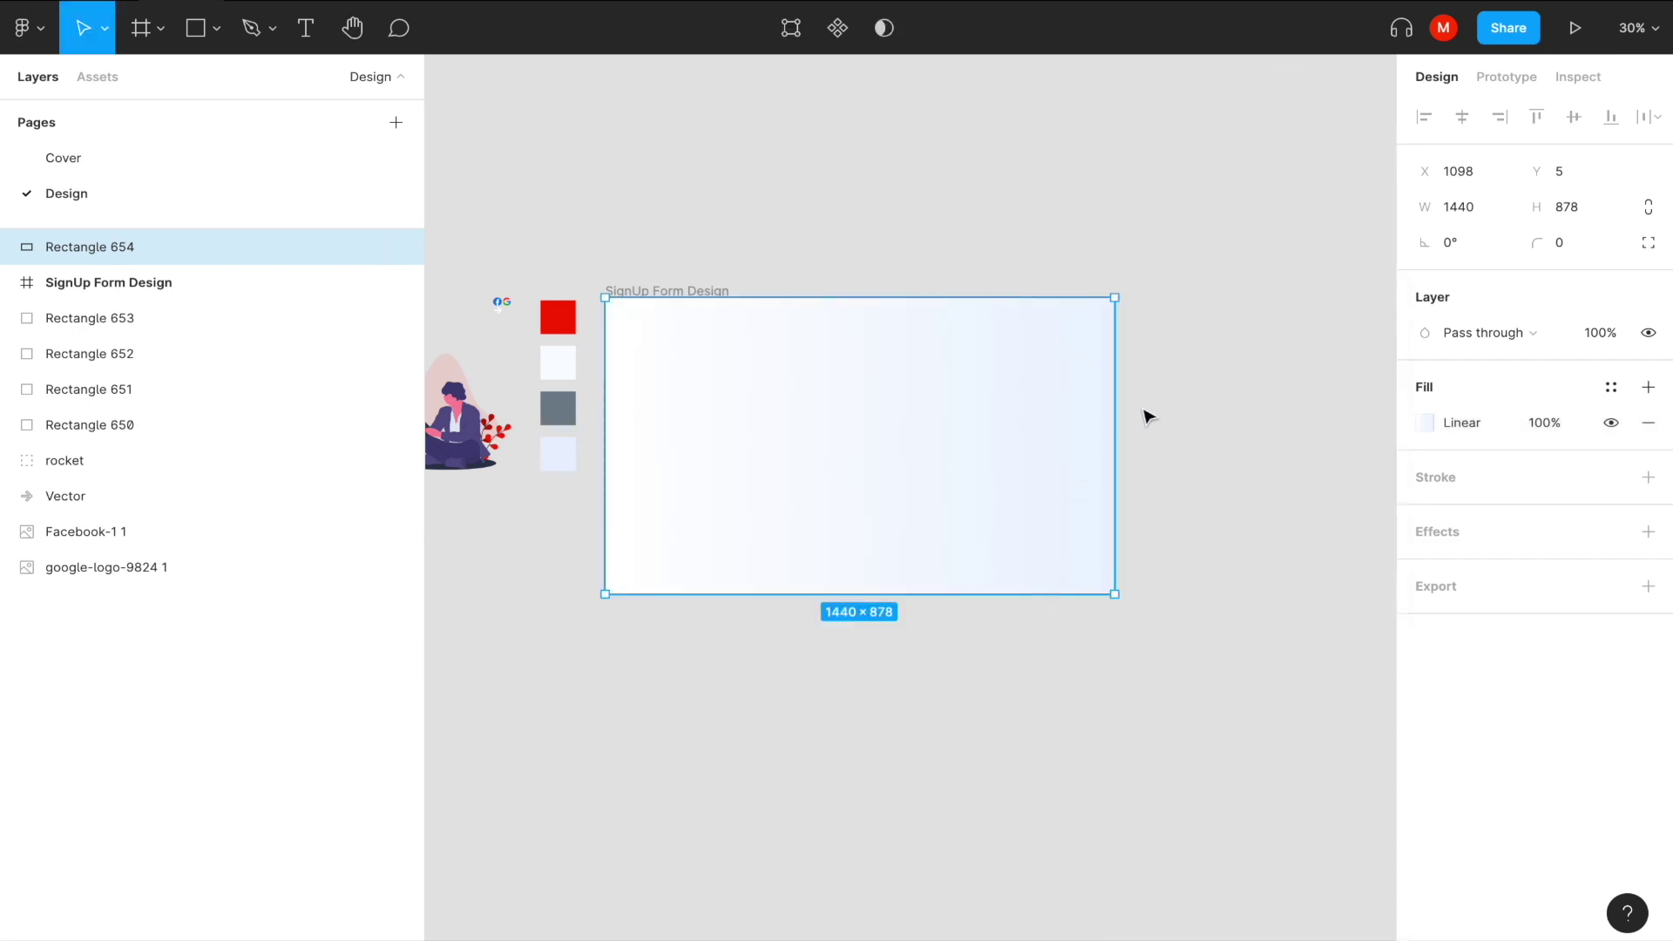
{"action": "left_click", "coordinate": [1426, 424]}
{"action": "left_click_drag", "start_coordinate": [1151, 367], "coordinate": [1228, 360]}
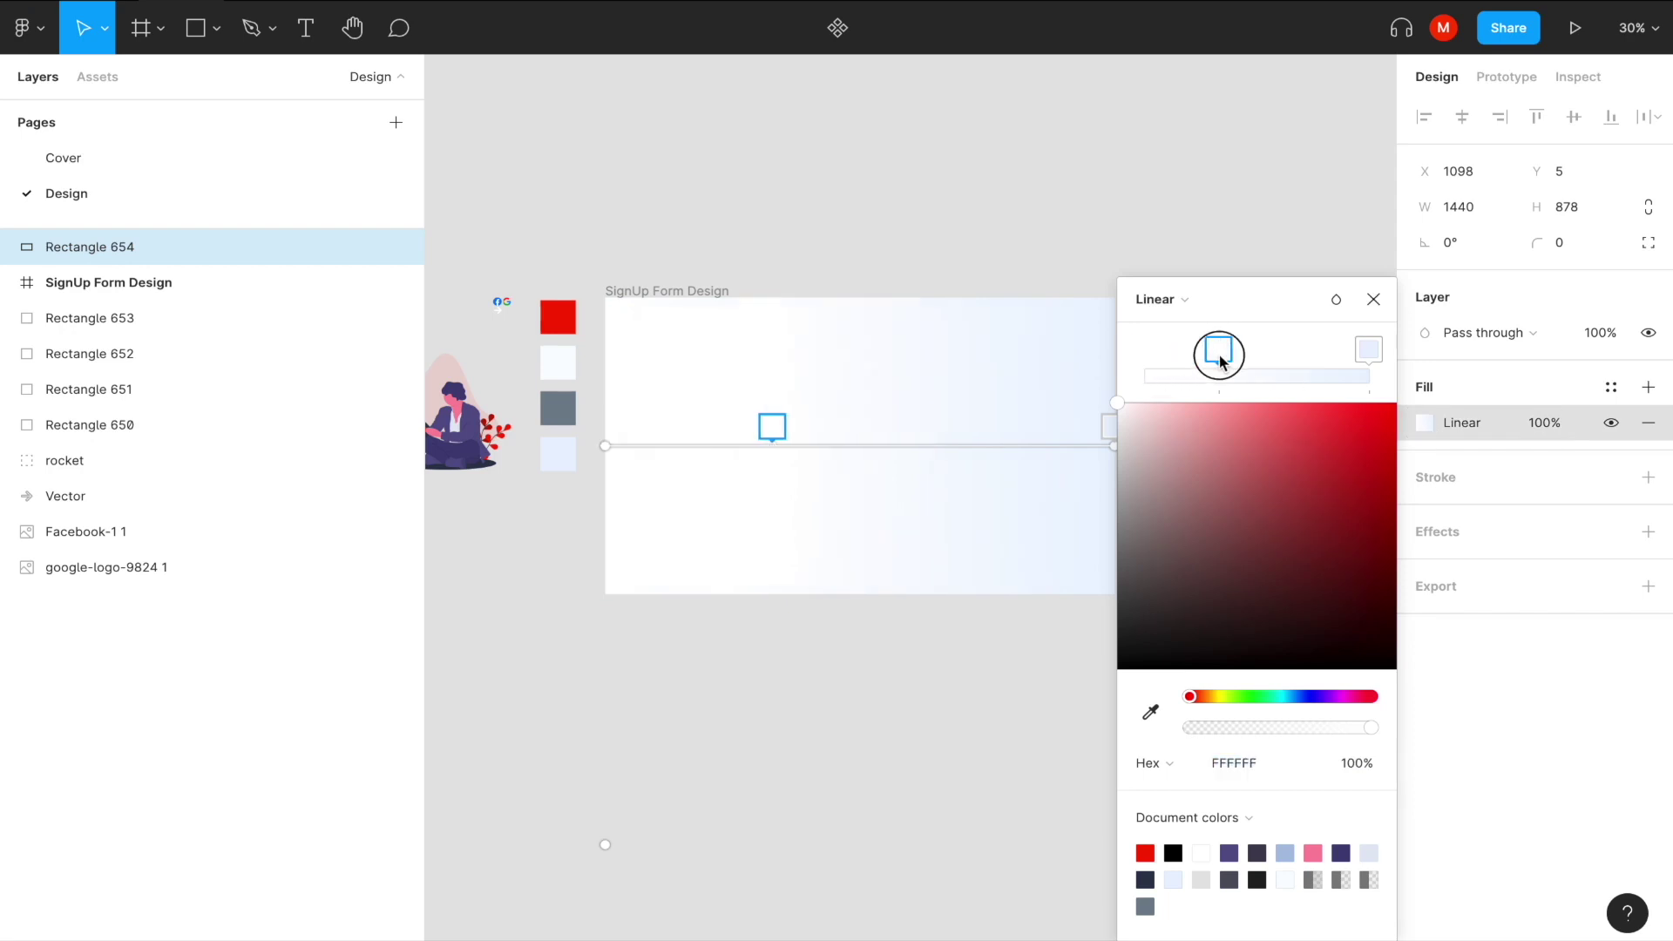
{"action": "left_click", "coordinate": [1373, 299]}
{"action": "left_click", "coordinate": [1145, 250]}
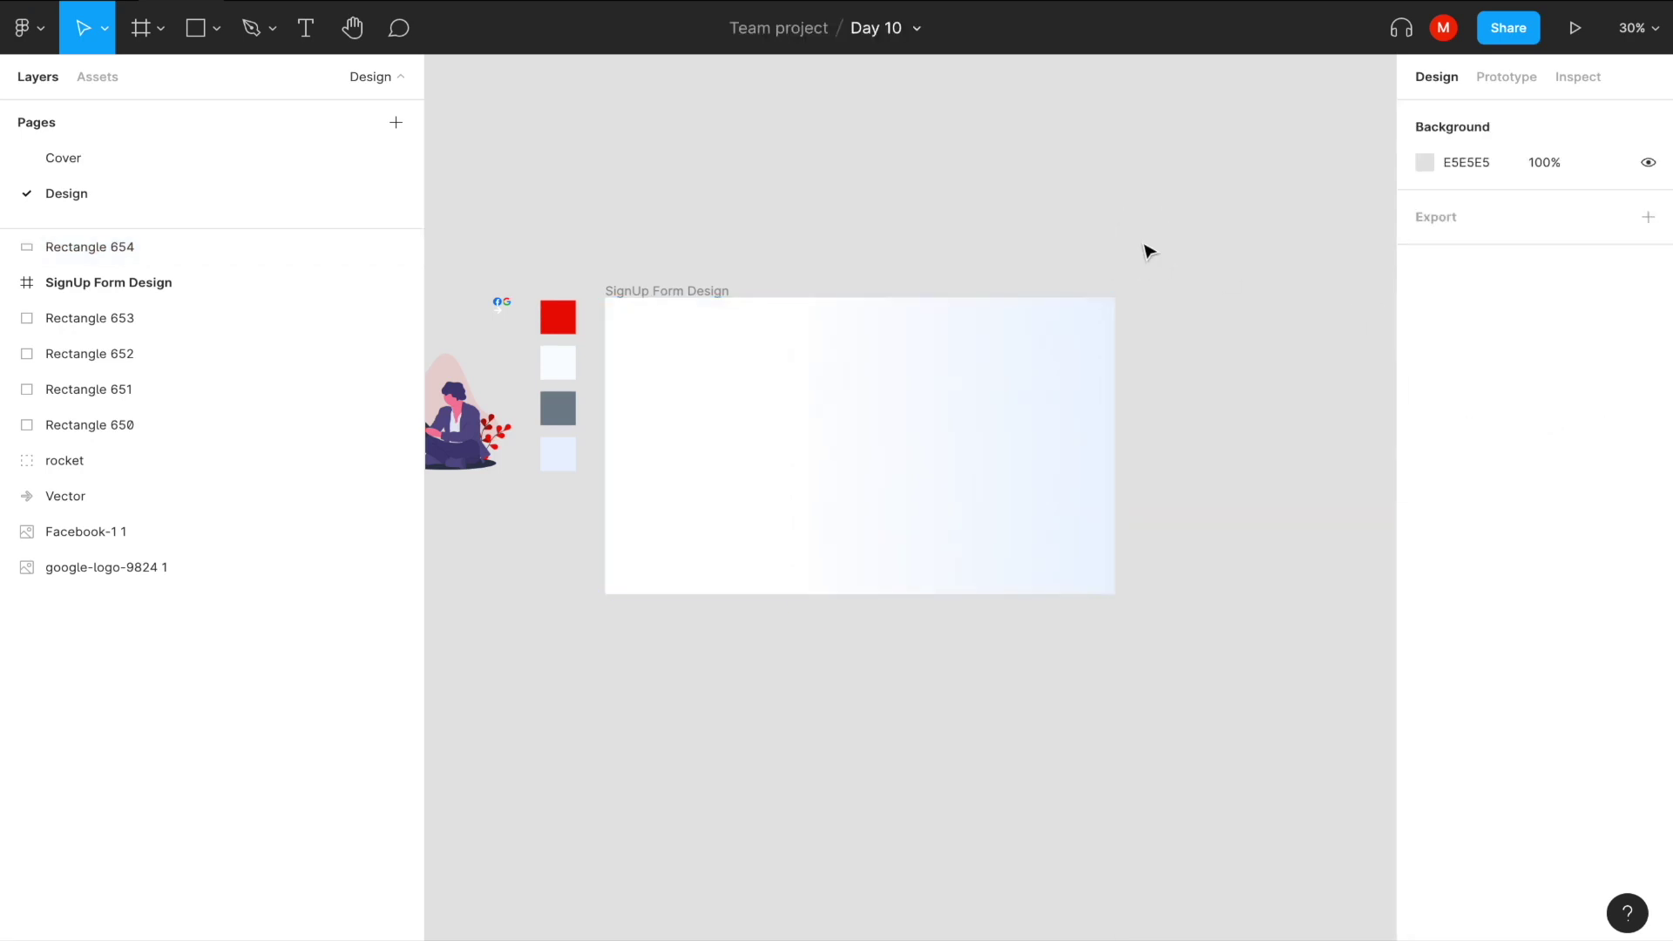
Add a Sign Up text near the frame's top-left and move Rectangle 654 into the frame.
{"action": "scroll", "coordinate": [802, 422], "scroll_direction": "up", "scroll_amount": 2}
{"action": "scroll", "coordinate": [802, 422], "scroll_direction": "up", "scroll_amount": 1}
{"action": "scroll", "coordinate": [802, 422], "scroll_direction": "up", "scroll_amount": 2}
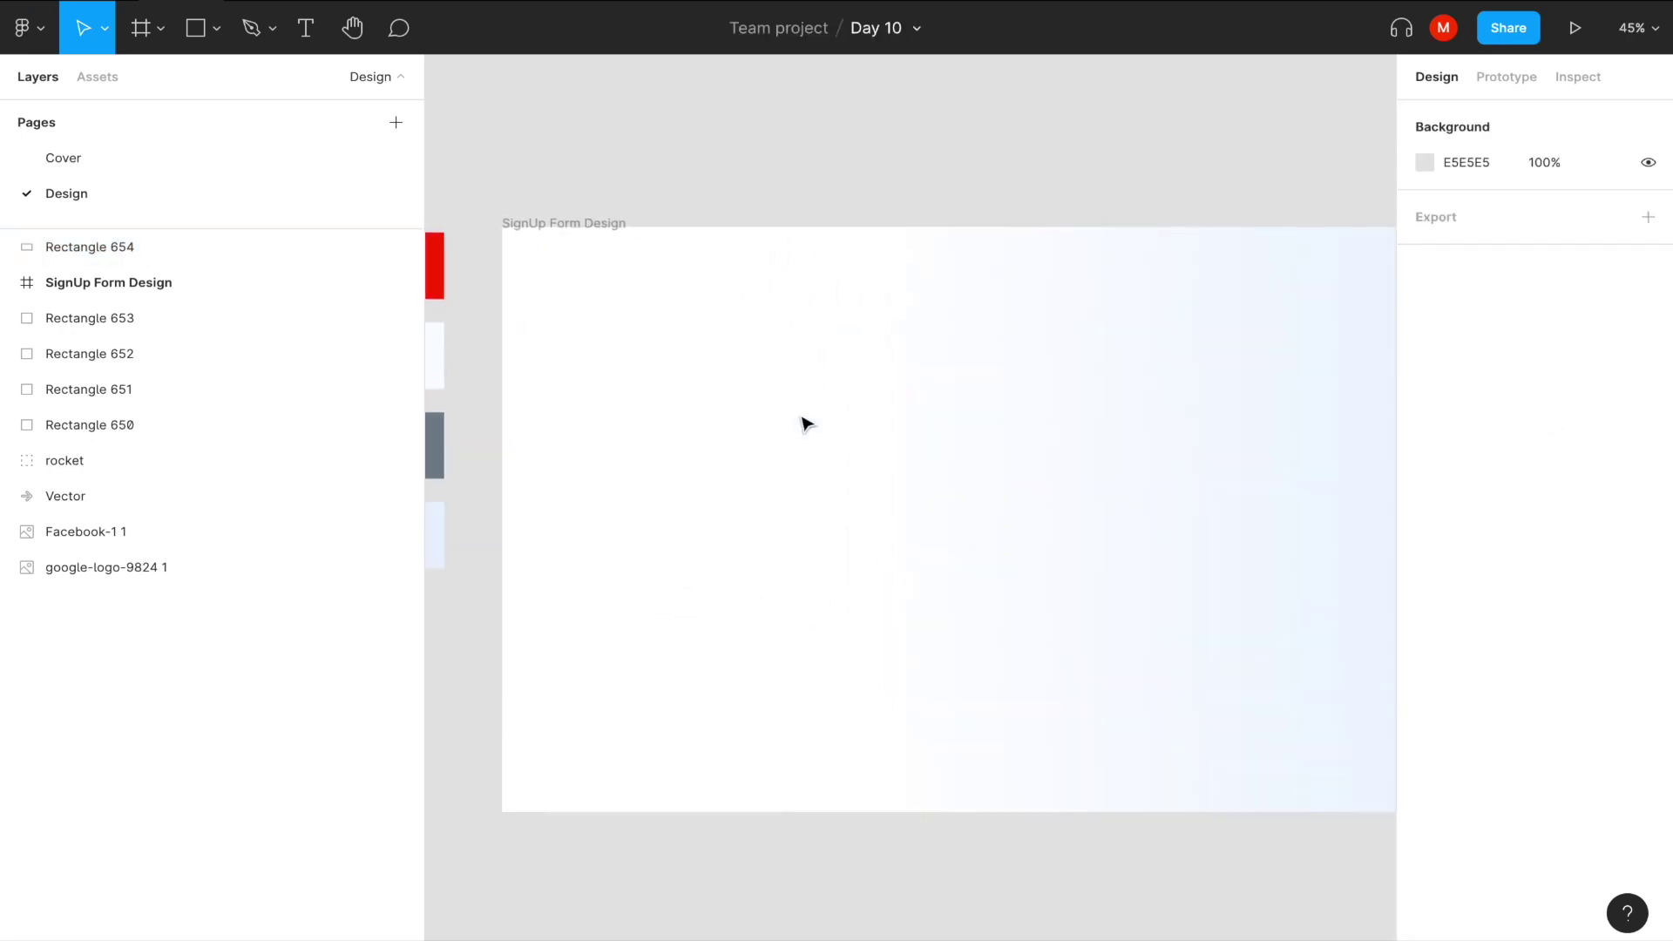
{"action": "scroll", "coordinate": [803, 422], "scroll_direction": "up", "scroll_amount": 1}
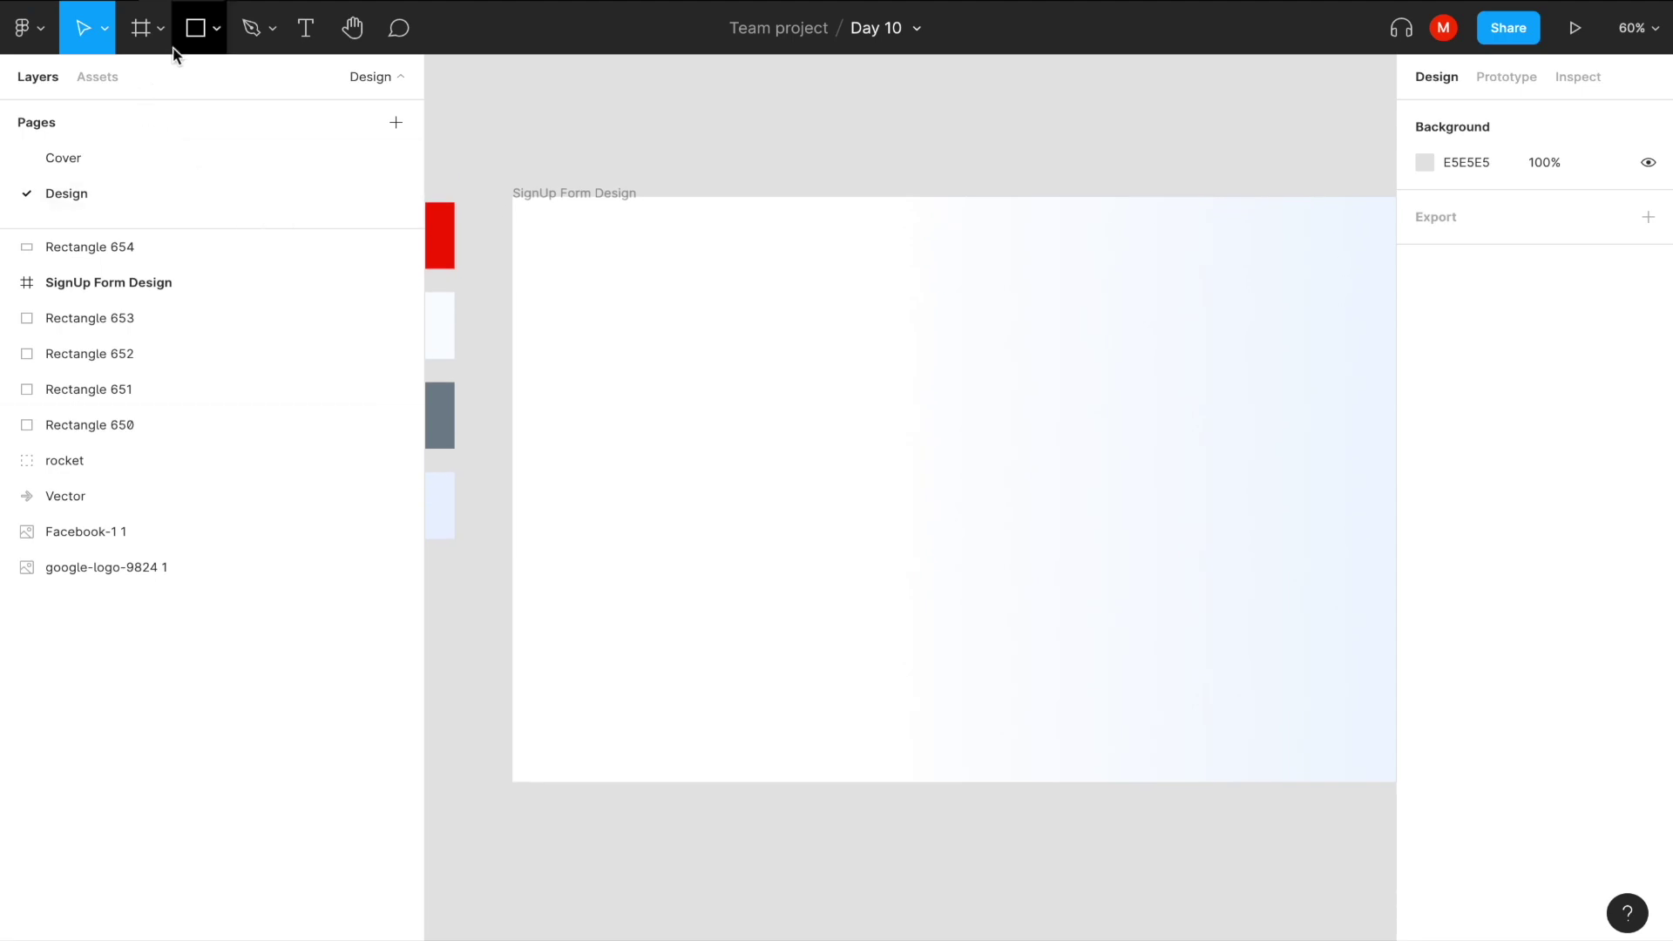
{"action": "left_click", "coordinate": [303, 31]}
{"action": "left_click", "coordinate": [594, 278]}
{"action": "type", "text": "Sign Up"}
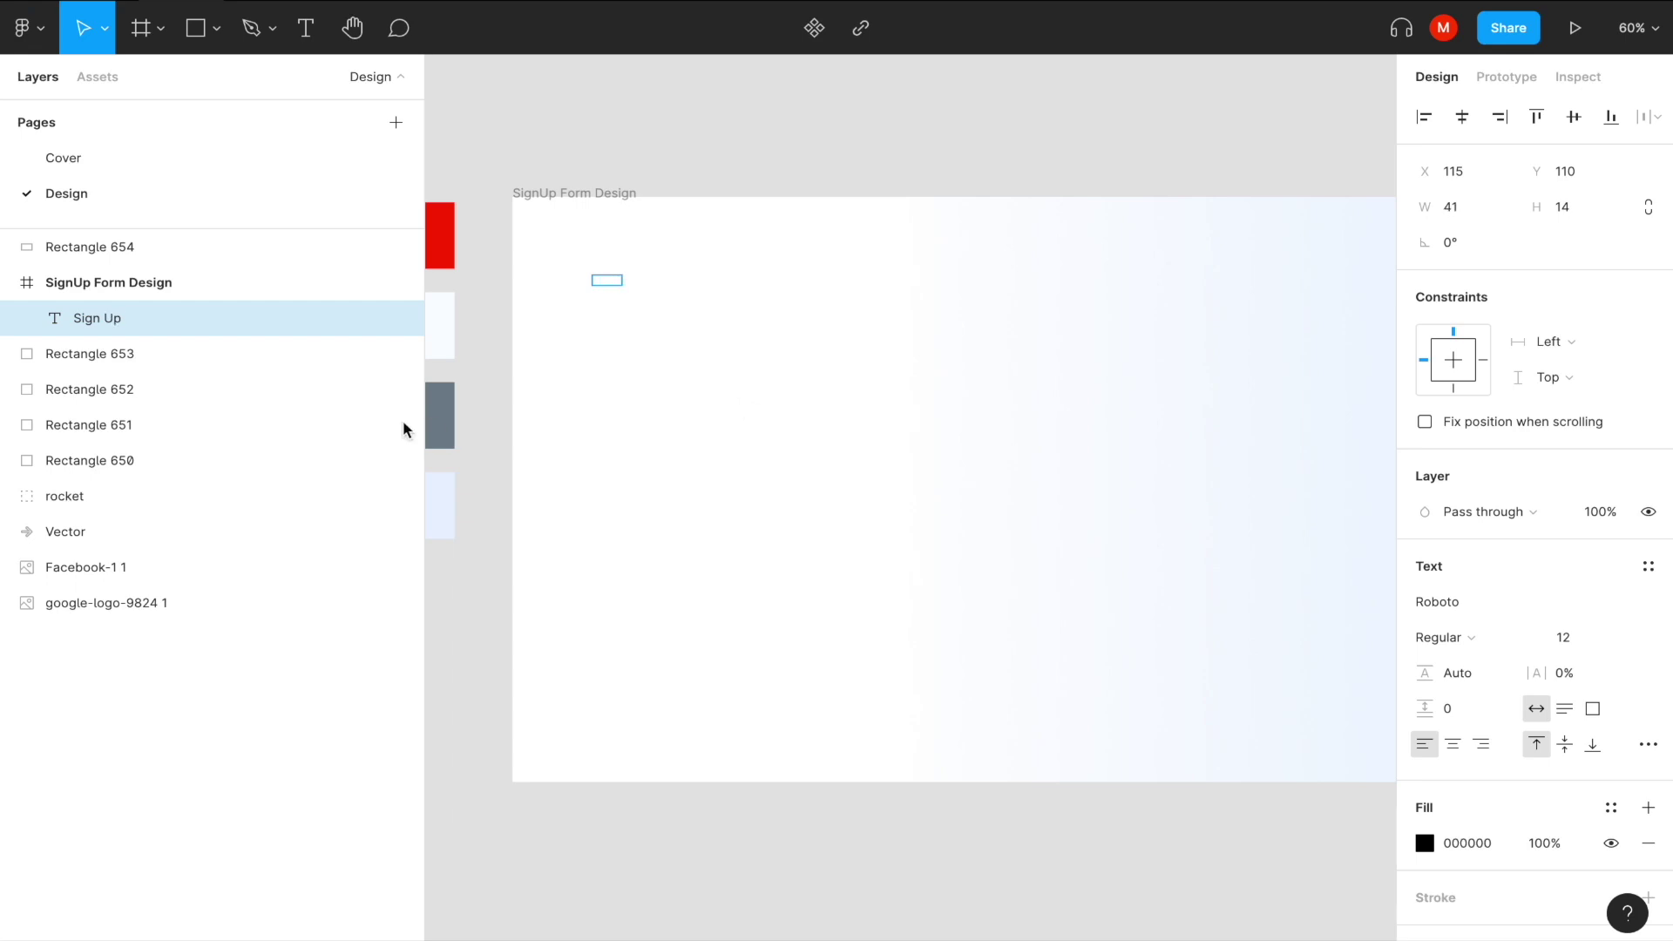
{"action": "left_click", "coordinate": [143, 284]}
{"action": "left_click_drag", "start_coordinate": [101, 253], "coordinate": [112, 329]}
Style the Sign Up heading as Poppins Bold 40 and nudge it slightly lower.
{"action": "left_click", "coordinate": [607, 279]}
{"action": "left_click", "coordinate": [1451, 601]}
{"action": "type", "text": "Poppins"}
{"action": "key", "text": "Return"}
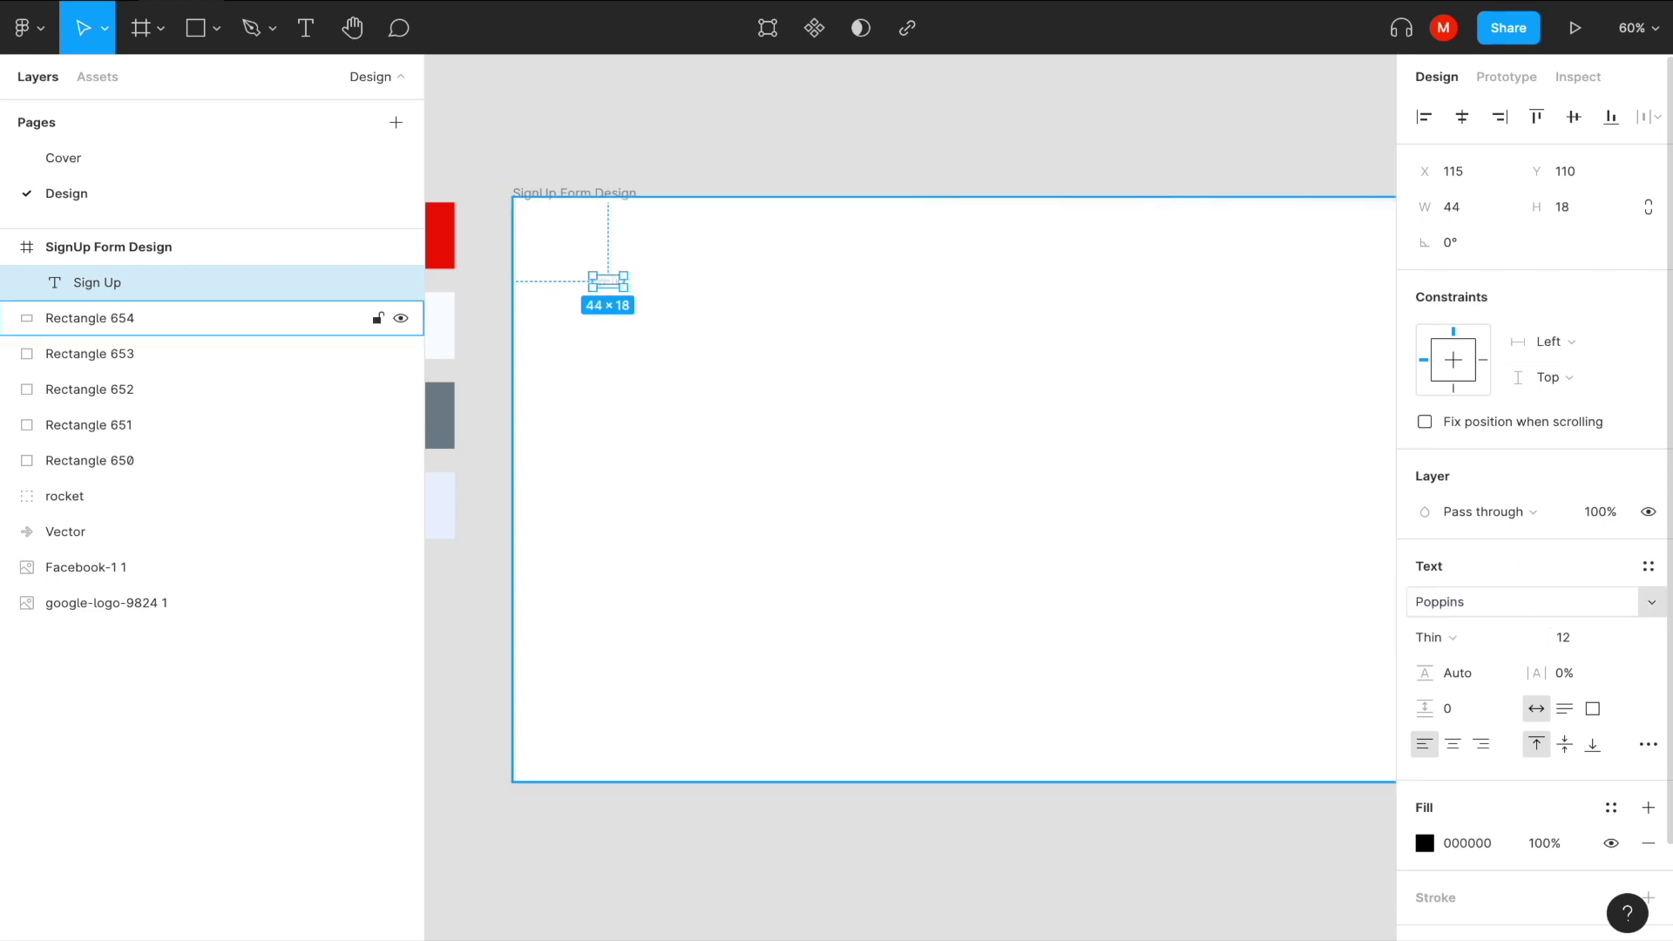
{"action": "left_click", "coordinate": [1450, 638]}
{"action": "left_click", "coordinate": [1462, 697]}
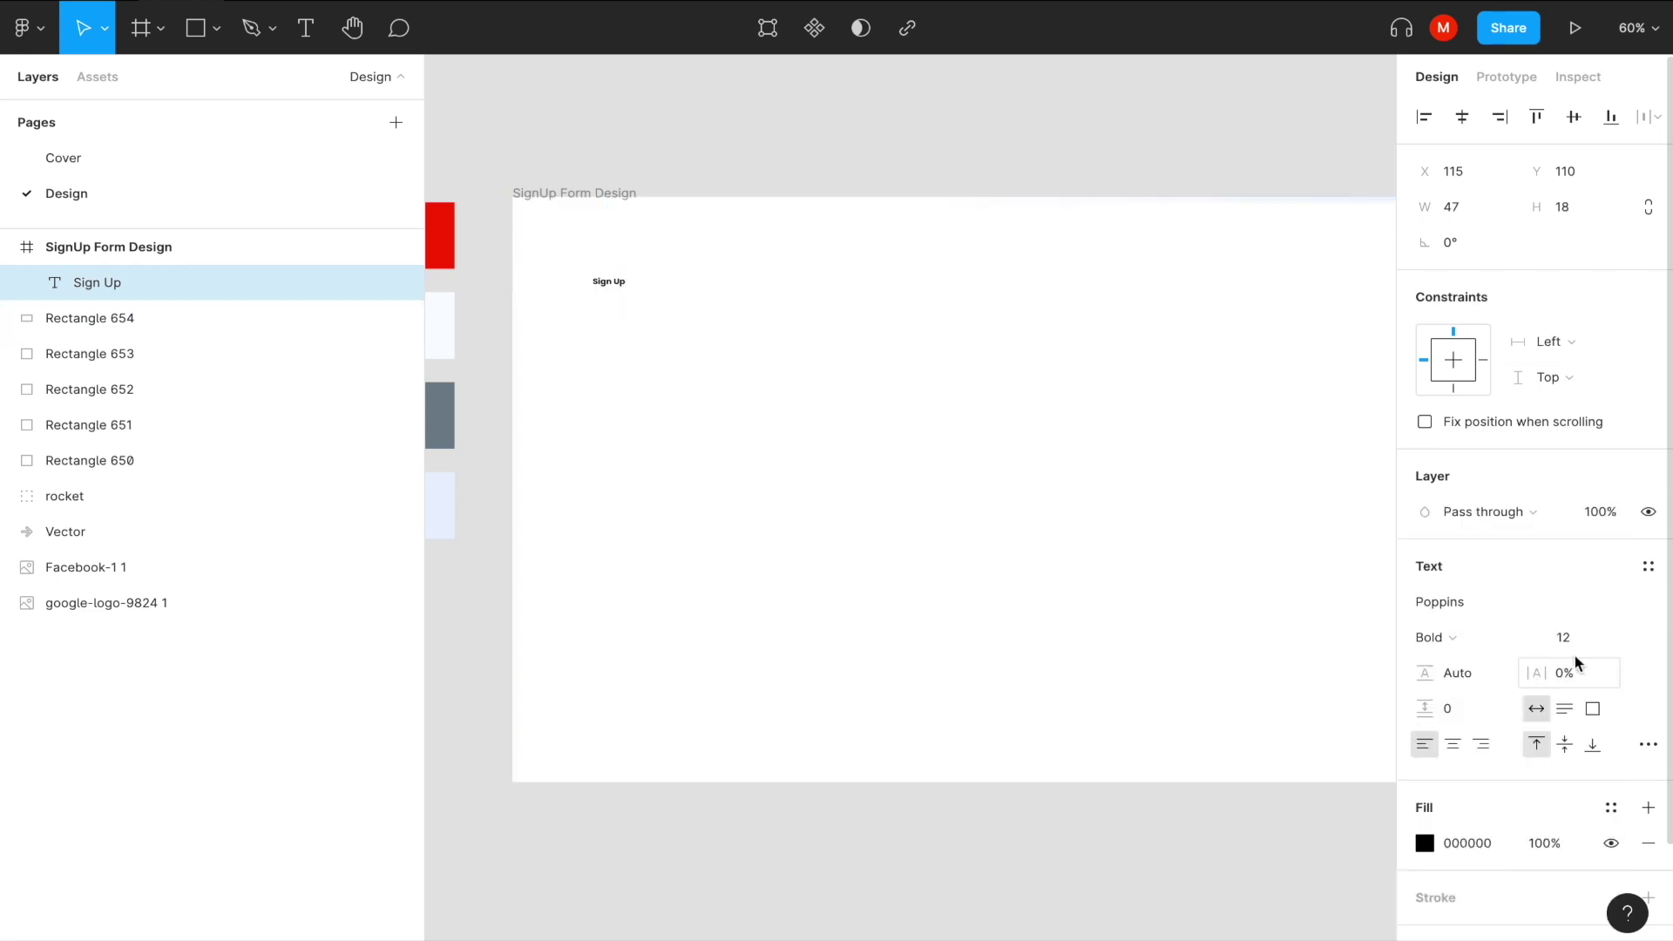
{"action": "type", "text": "40"}
{"action": "key", "text": "Return"}
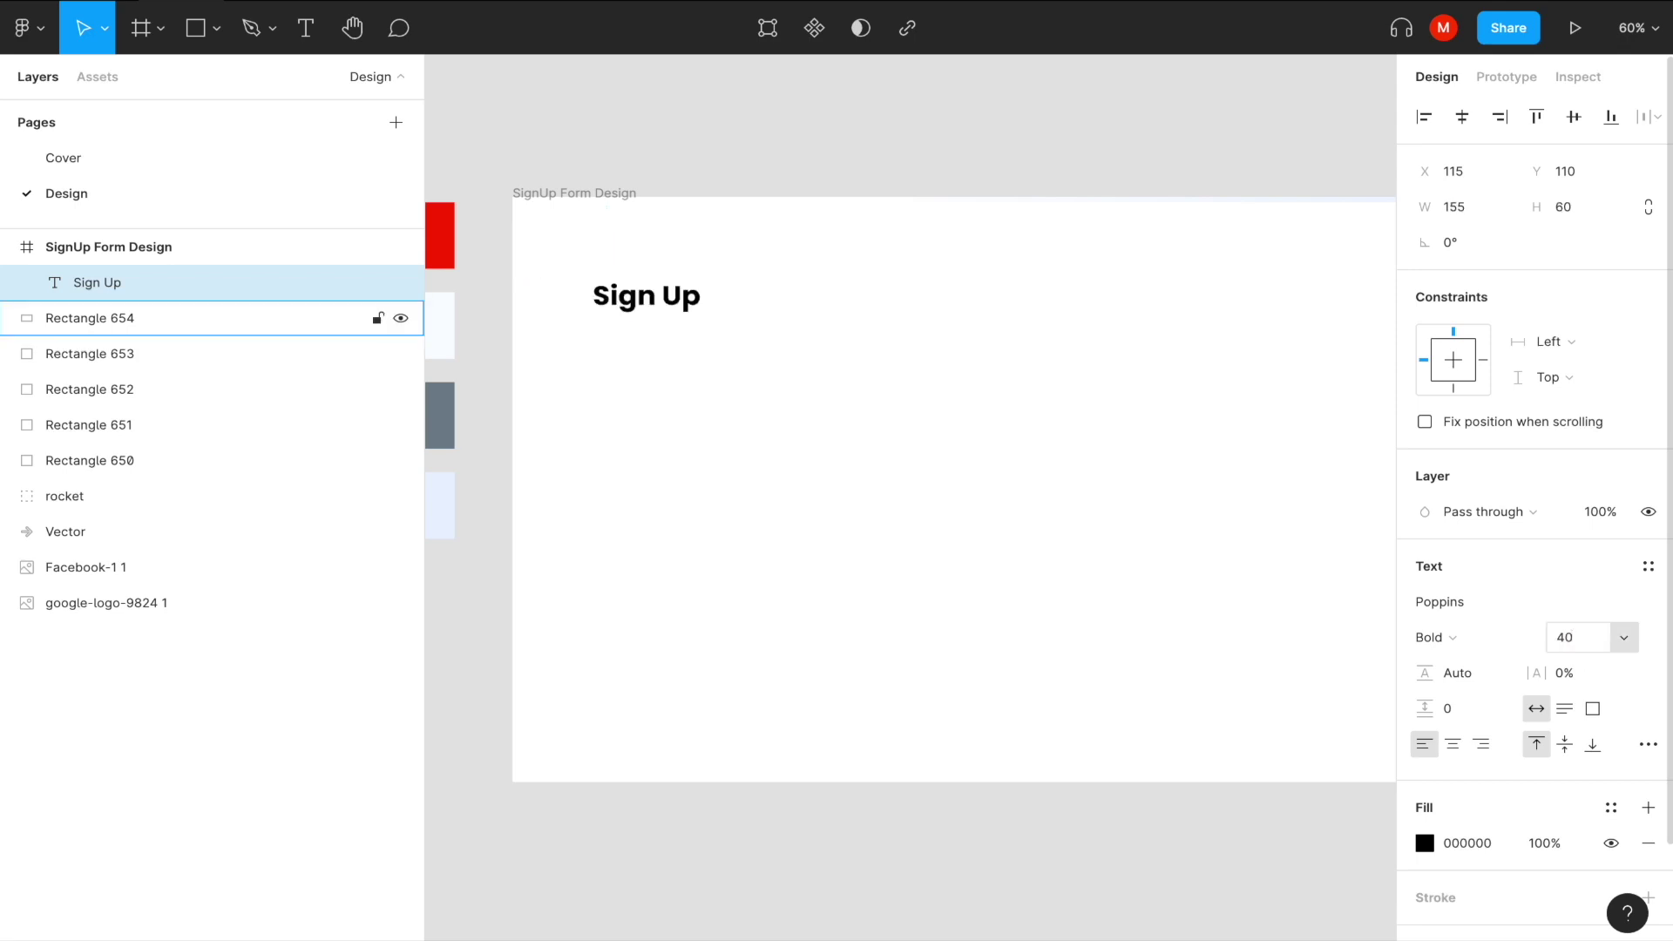
{"action": "left_click_drag", "start_coordinate": [678, 305], "coordinate": [679, 314]}
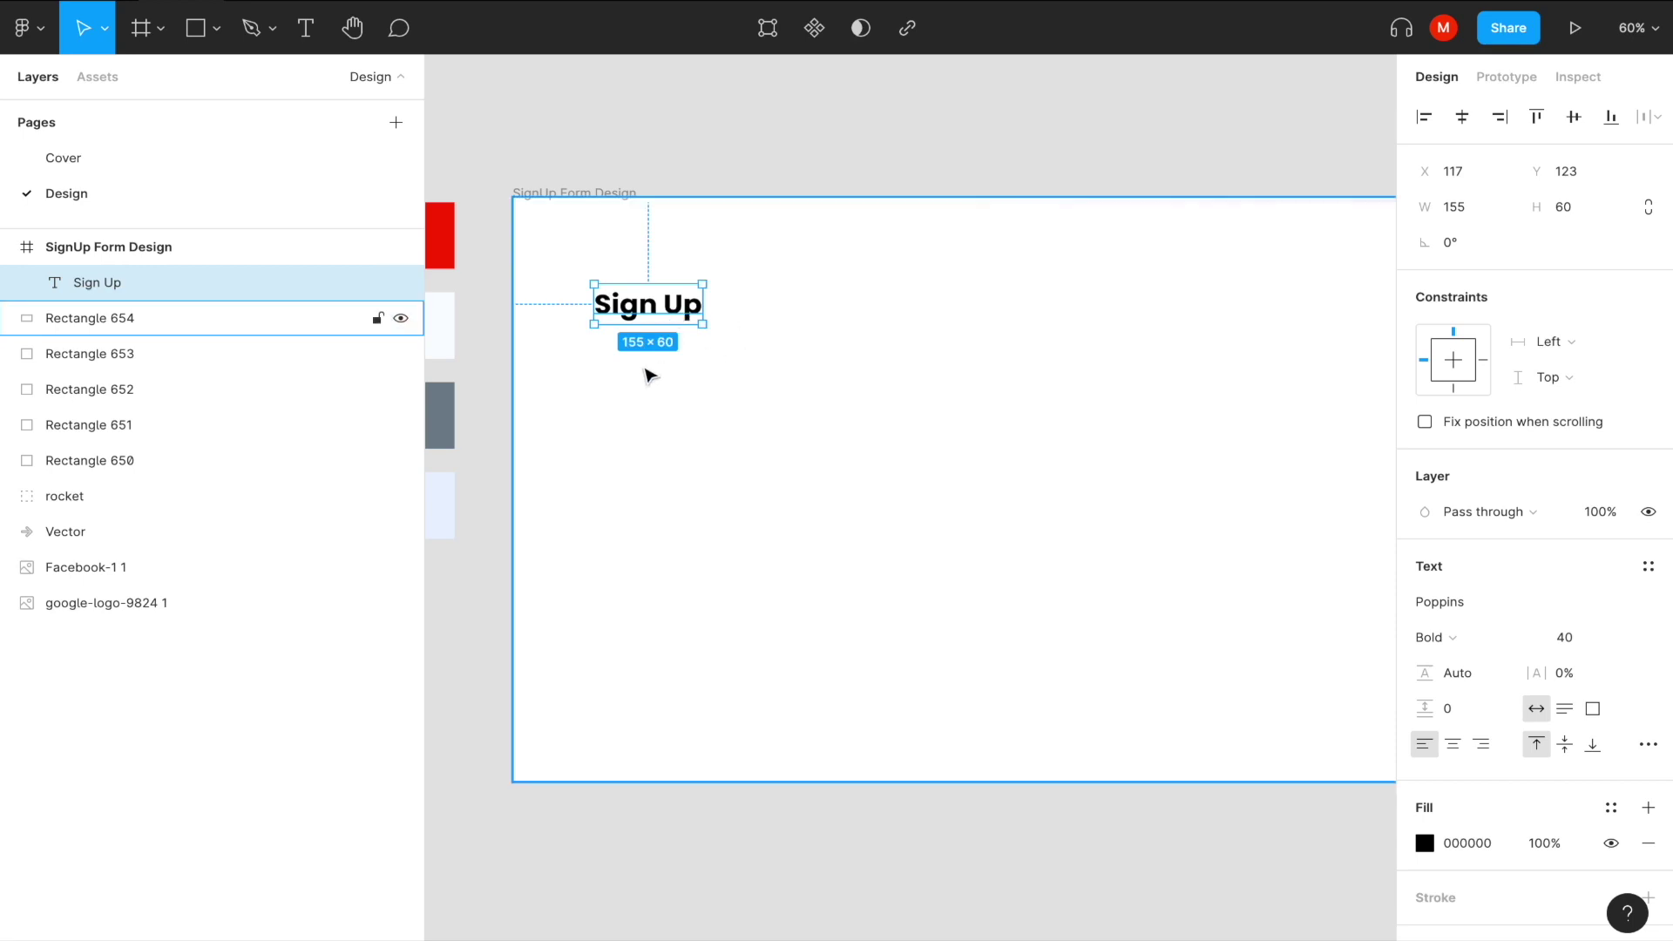
{"action": "scroll", "coordinate": [649, 375], "scroll_direction": "up", "scroll_amount": 5}
{"action": "scroll", "coordinate": [649, 374], "scroll_direction": "up", "scroll_amount": 3}
{"action": "scroll", "coordinate": [649, 375], "scroll_direction": "up", "scroll_amount": 1}
{"action": "scroll", "coordinate": [651, 374], "scroll_direction": "left", "scroll_amount": 2}
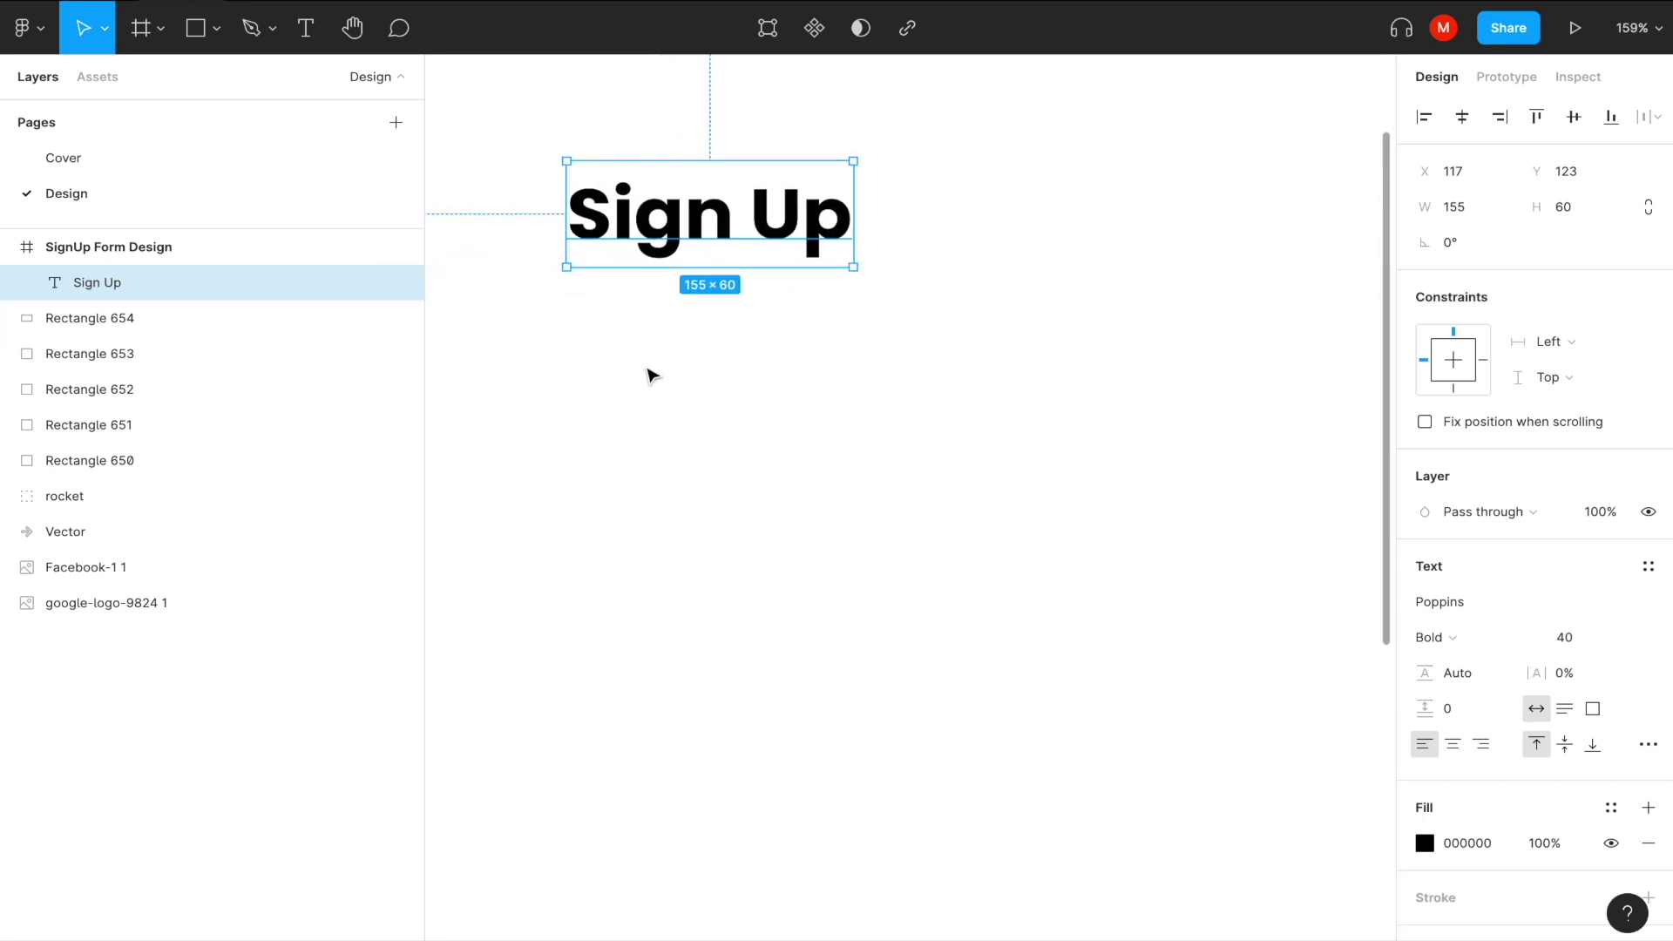
{"action": "scroll", "coordinate": [651, 375], "scroll_direction": "up", "scroll_amount": 1}
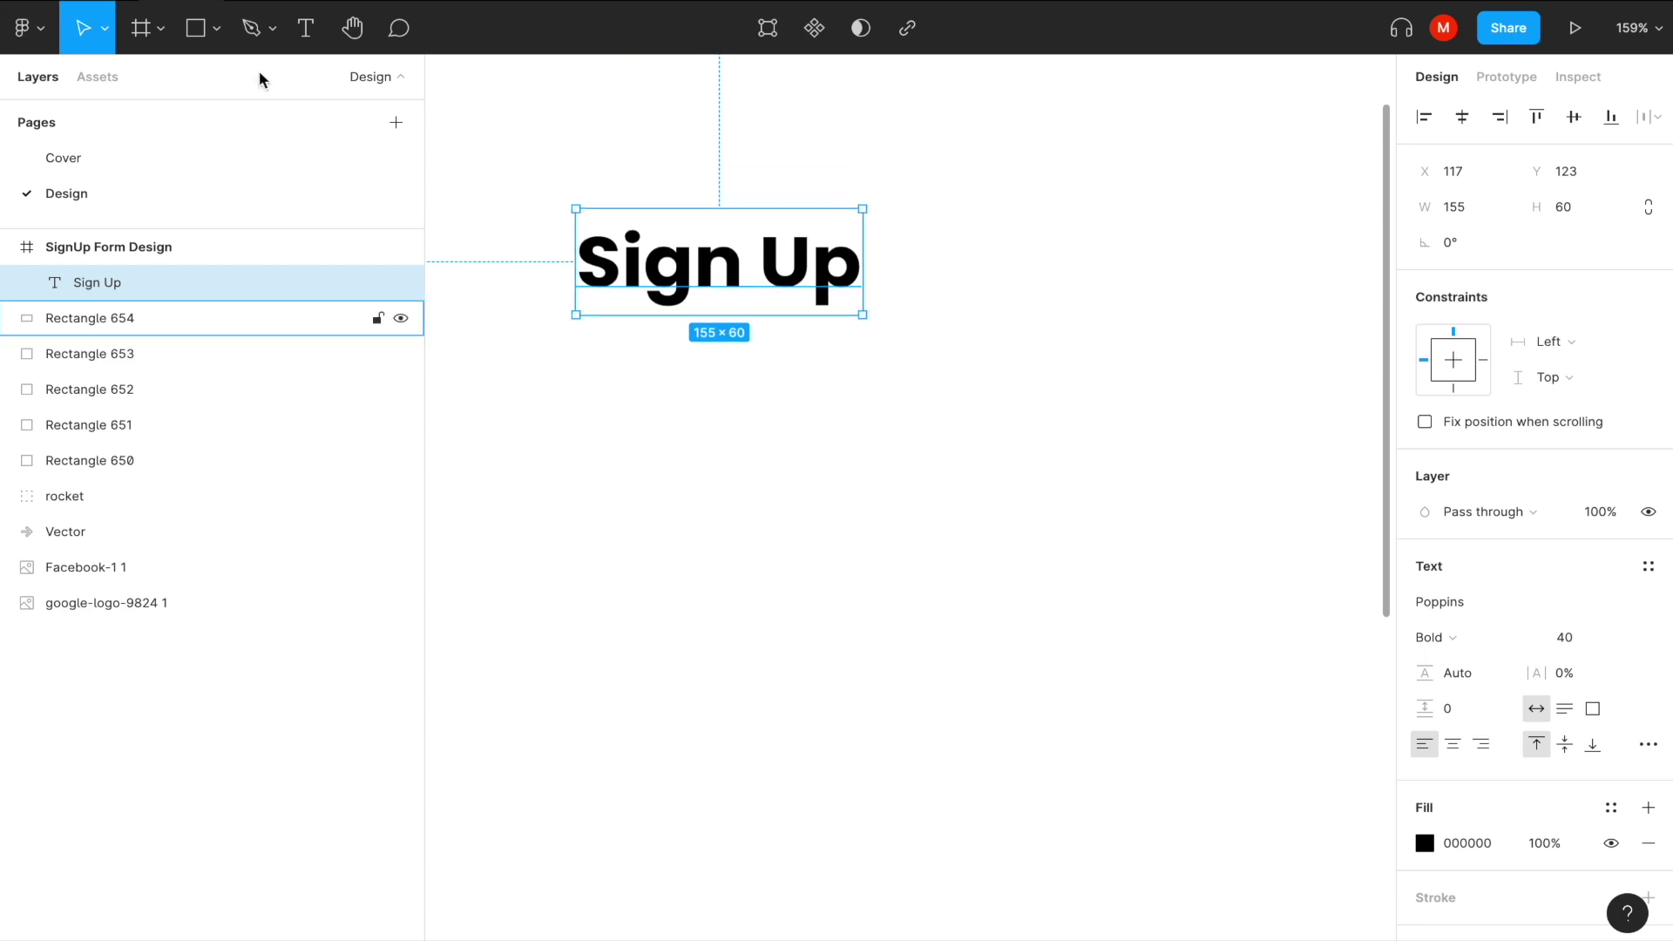
{"action": "left_click", "coordinate": [197, 39]}
{"action": "scroll", "coordinate": [625, 414], "scroll_direction": "up", "scroll_amount": 4}
{"action": "scroll", "coordinate": [605, 403], "scroll_direction": "up", "scroll_amount": 1}
Draw a thin 45 px wide line under the Sign Up heading.
{"action": "mouse_move", "coordinate": [605, 387]}
{"action": "left_mouse_down"}
{"action": "mouse_move", "coordinate": [810, 389]}
{"action": "mouse_move", "coordinate": [768, 397]}
{"action": "left_mouse_up"}
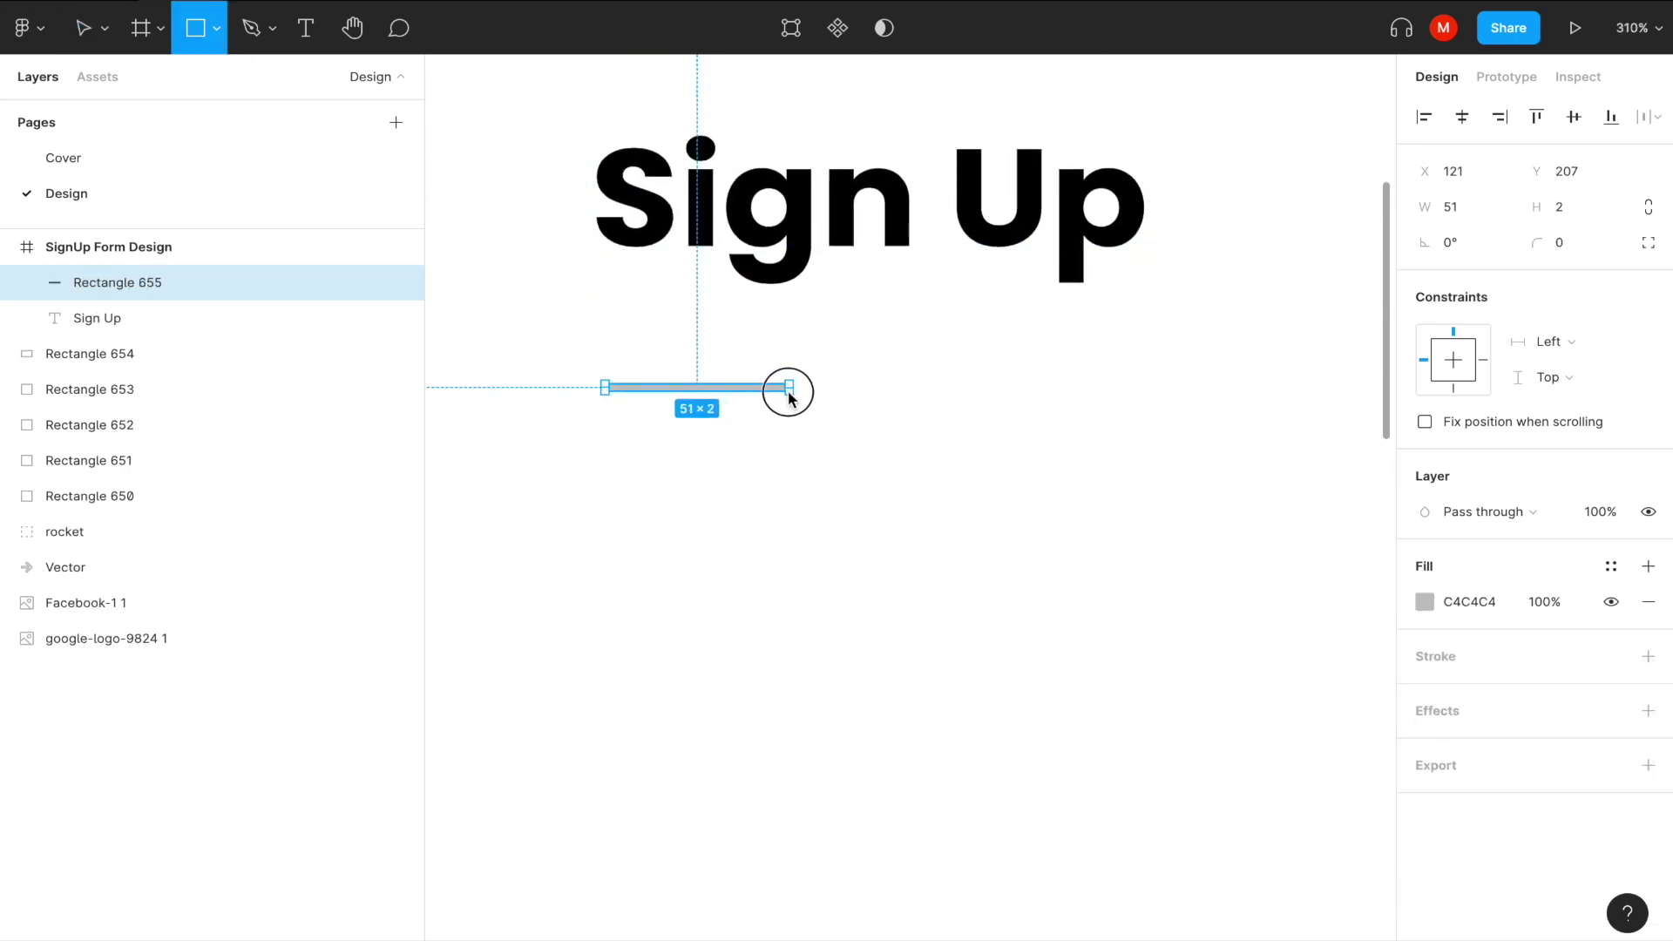
{"action": "left_click_drag", "start_coordinate": [767, 397], "coordinate": [765, 392]}
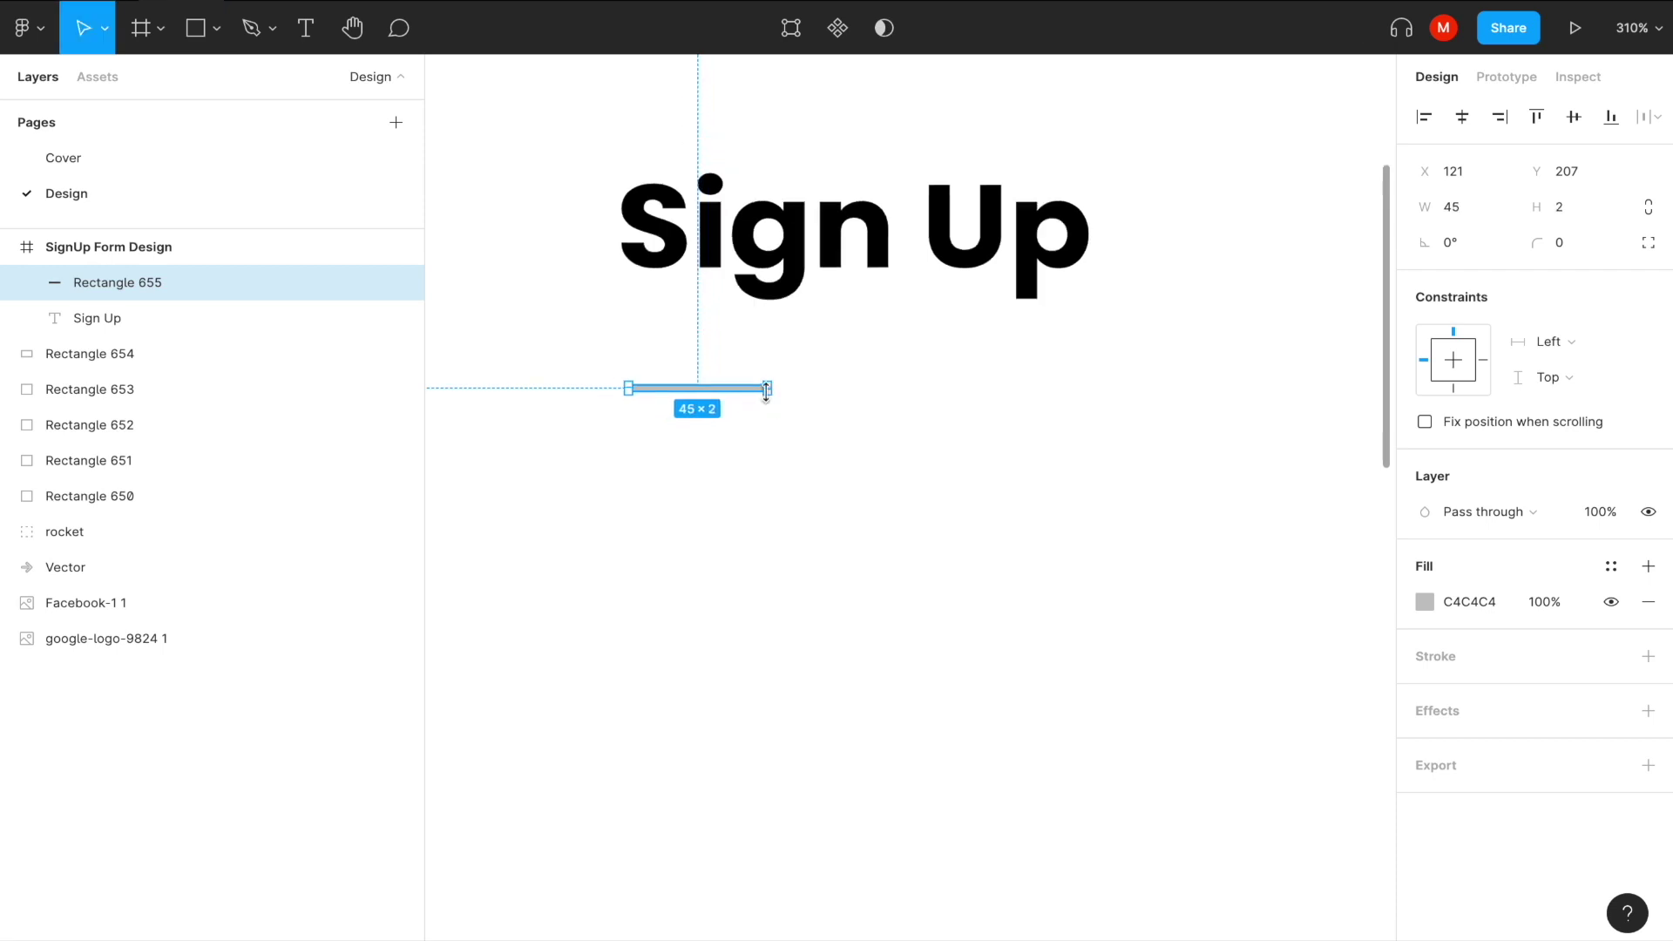
{"action": "scroll", "coordinate": [766, 396], "scroll_direction": "down", "scroll_amount": 3}
{"action": "scroll", "coordinate": [774, 402], "scroll_direction": "left", "scroll_amount": 5}
{"action": "scroll", "coordinate": [774, 402], "scroll_direction": "up", "scroll_amount": 1}
Fill the underline with red E73E1C sampled from the red square.
{"action": "left_click", "coordinate": [1423, 601]}
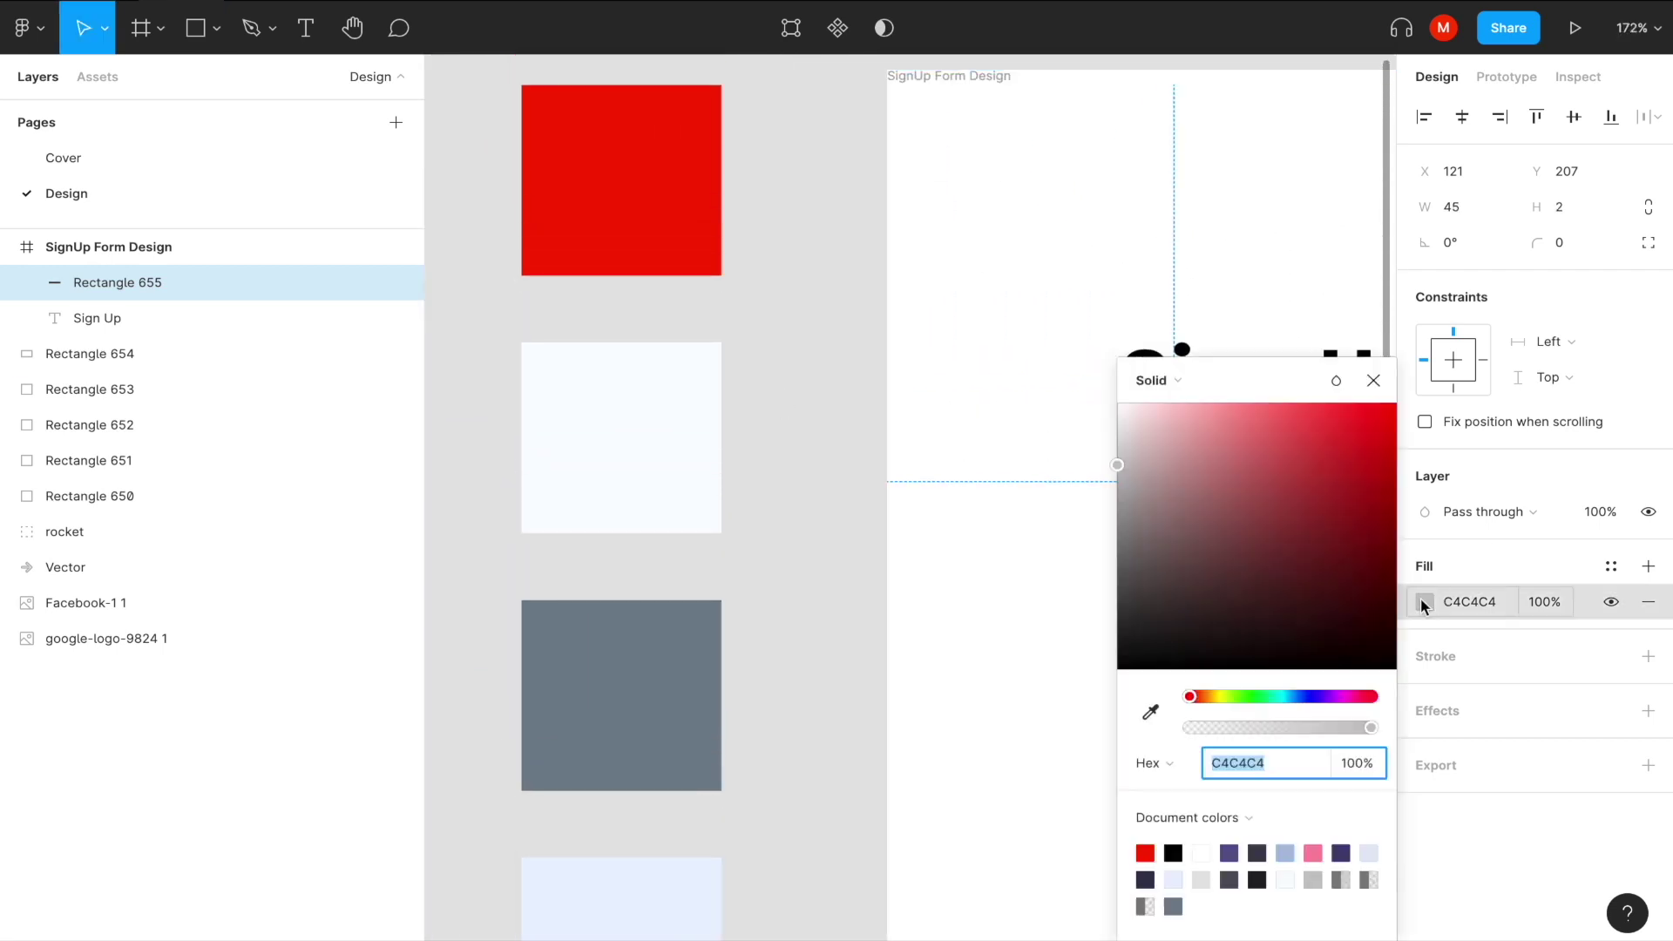
{"action": "left_click", "coordinate": [1150, 712]}
{"action": "left_click", "coordinate": [560, 232]}
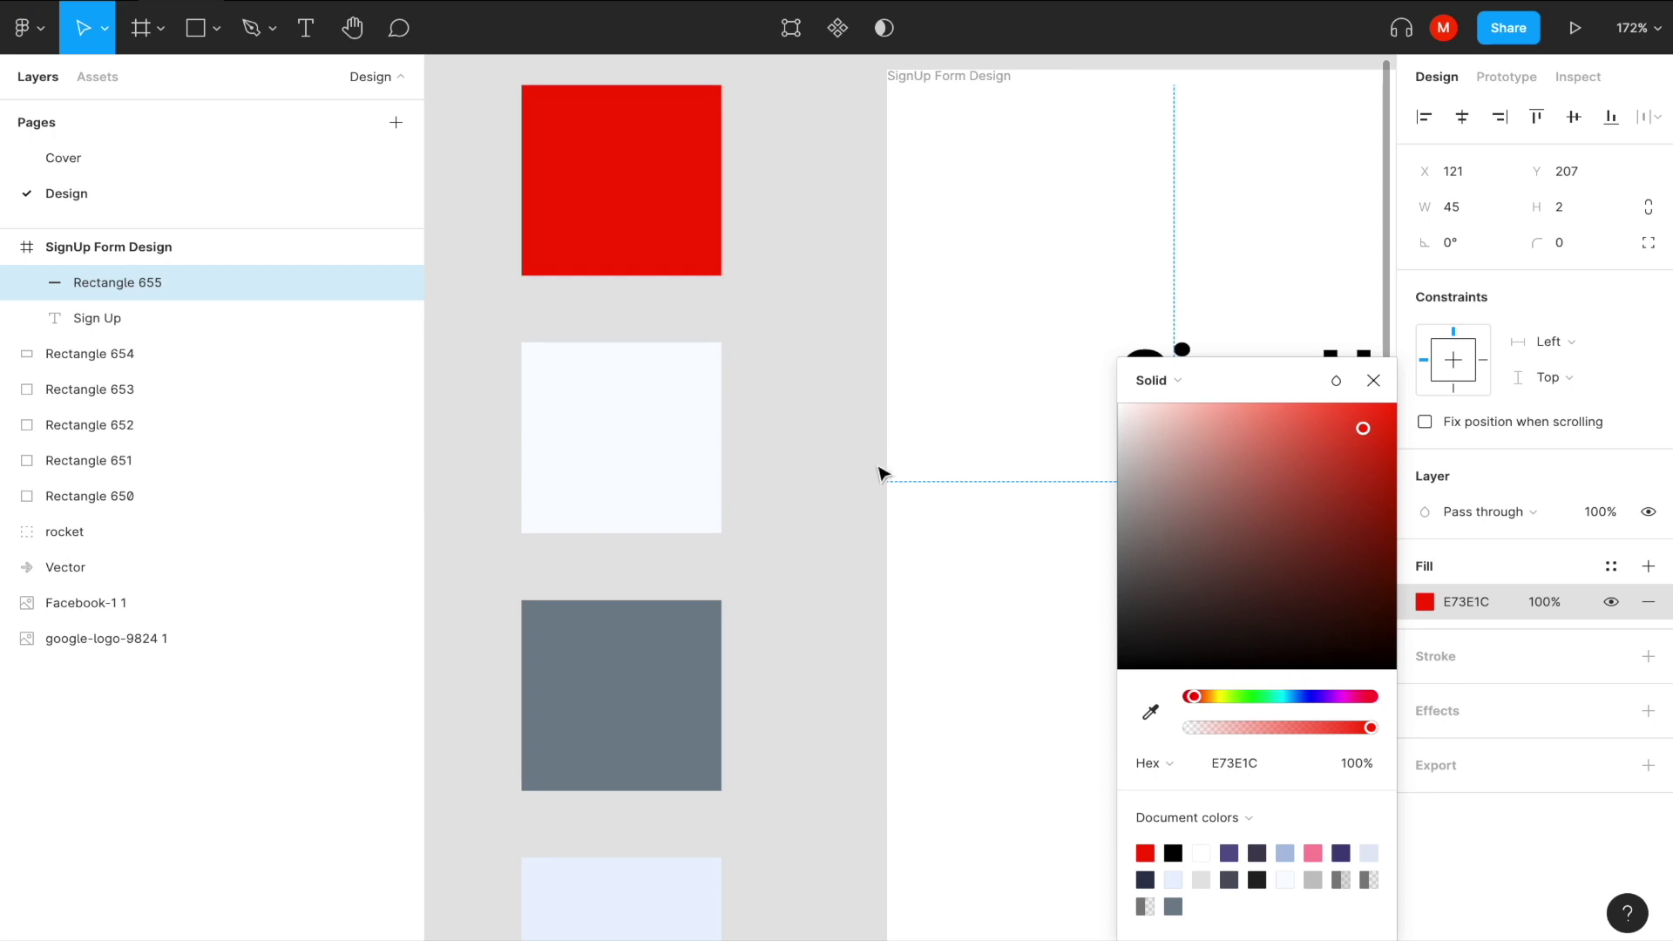
{"action": "left_click", "coordinate": [893, 477]}
{"action": "scroll", "coordinate": [906, 486], "scroll_direction": "right", "scroll_amount": 3}
{"action": "scroll", "coordinate": [906, 486], "scroll_direction": "right", "scroll_amount": 3}
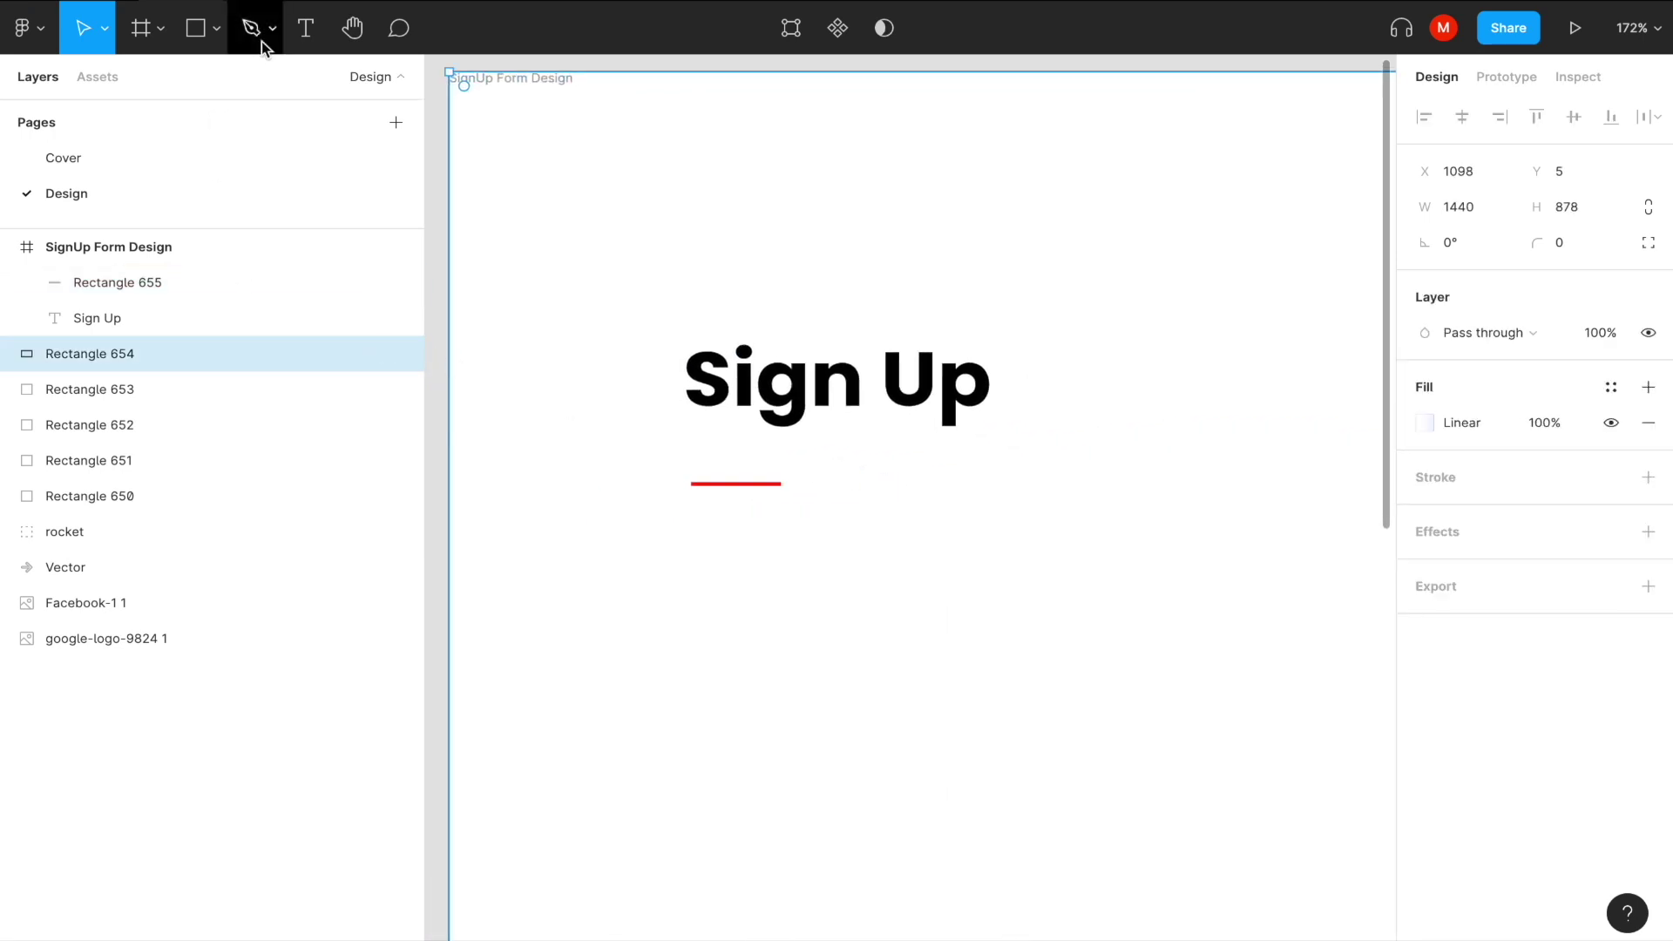
{"action": "left_click", "coordinate": [305, 28]}
{"action": "left_click", "coordinate": [805, 479]}
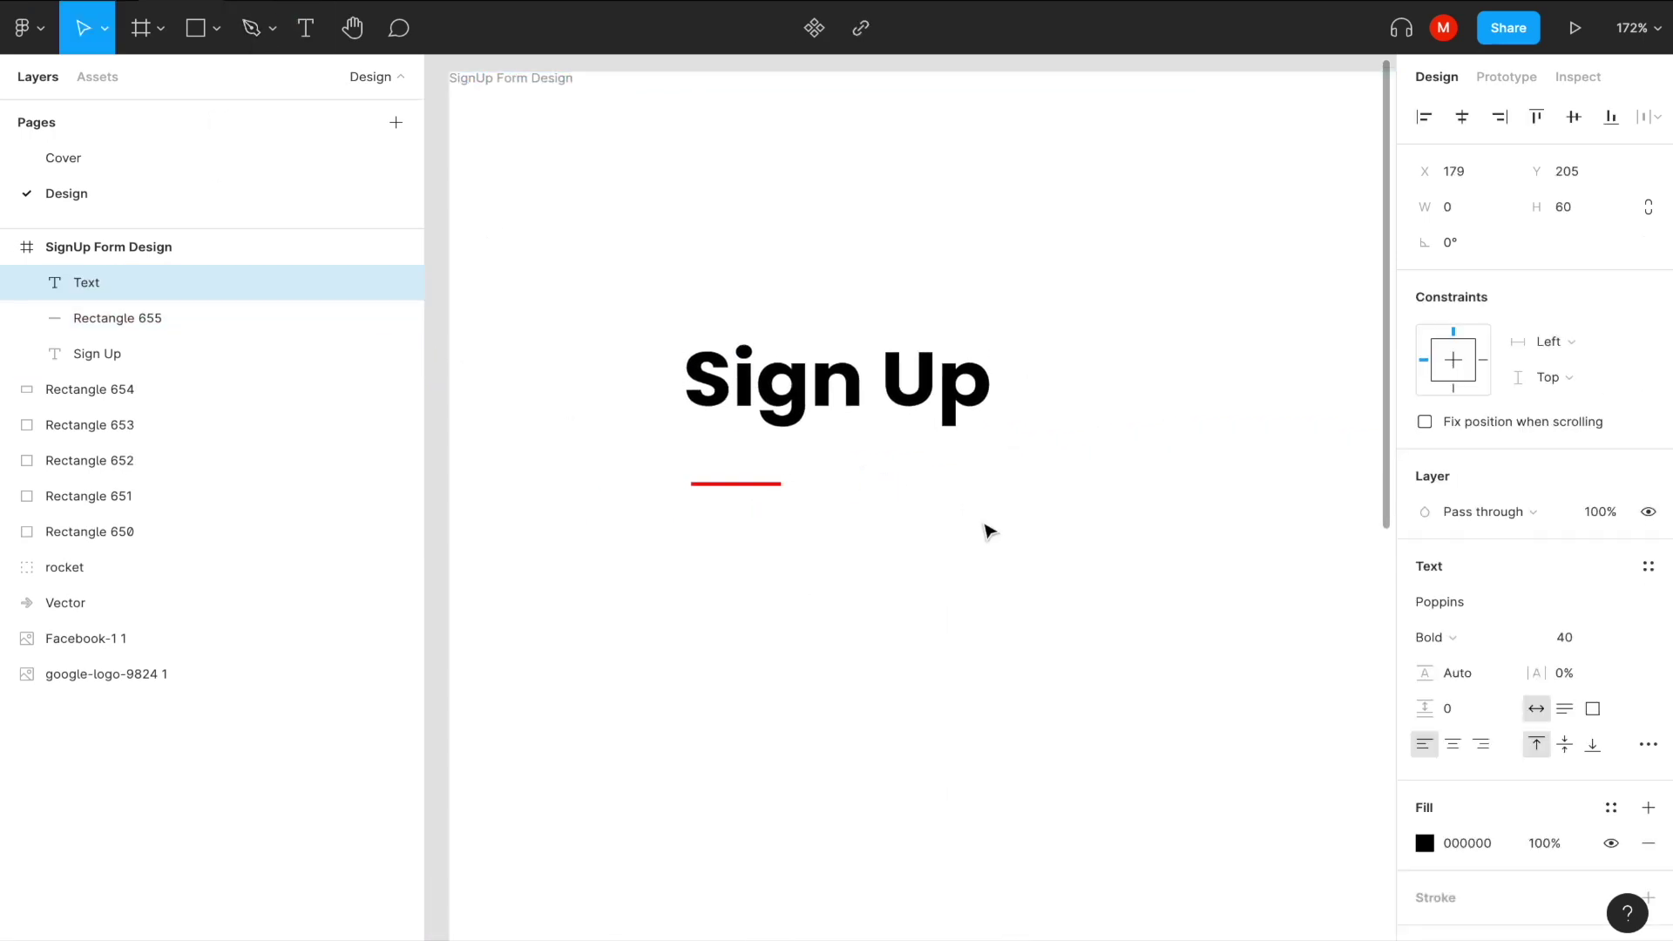
Type 'Sign Up With' and set it to Poppins Medium, size 15.
{"action": "type", "text": "sign"}
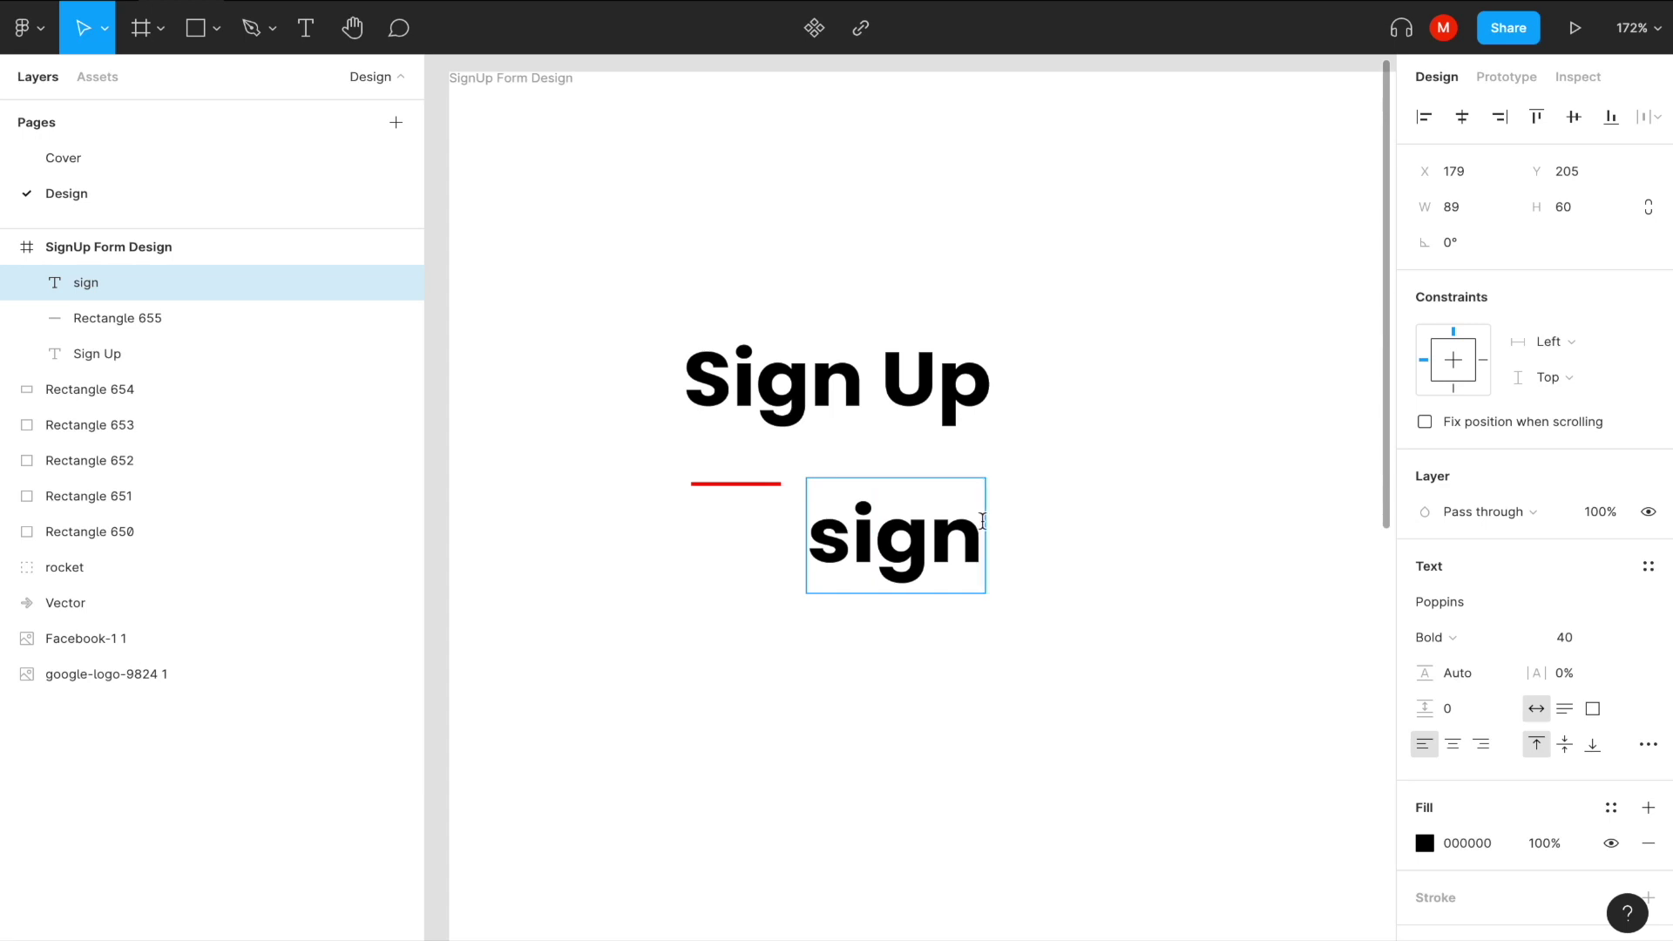
{"action": "key", "text": "BackSpace"}
{"action": "key", "text": "BackSpace"}
{"action": "key", "text": "BackSpace"}
{"action": "key", "text": "BackSpace"}
{"action": "type", "text": "Sig"}
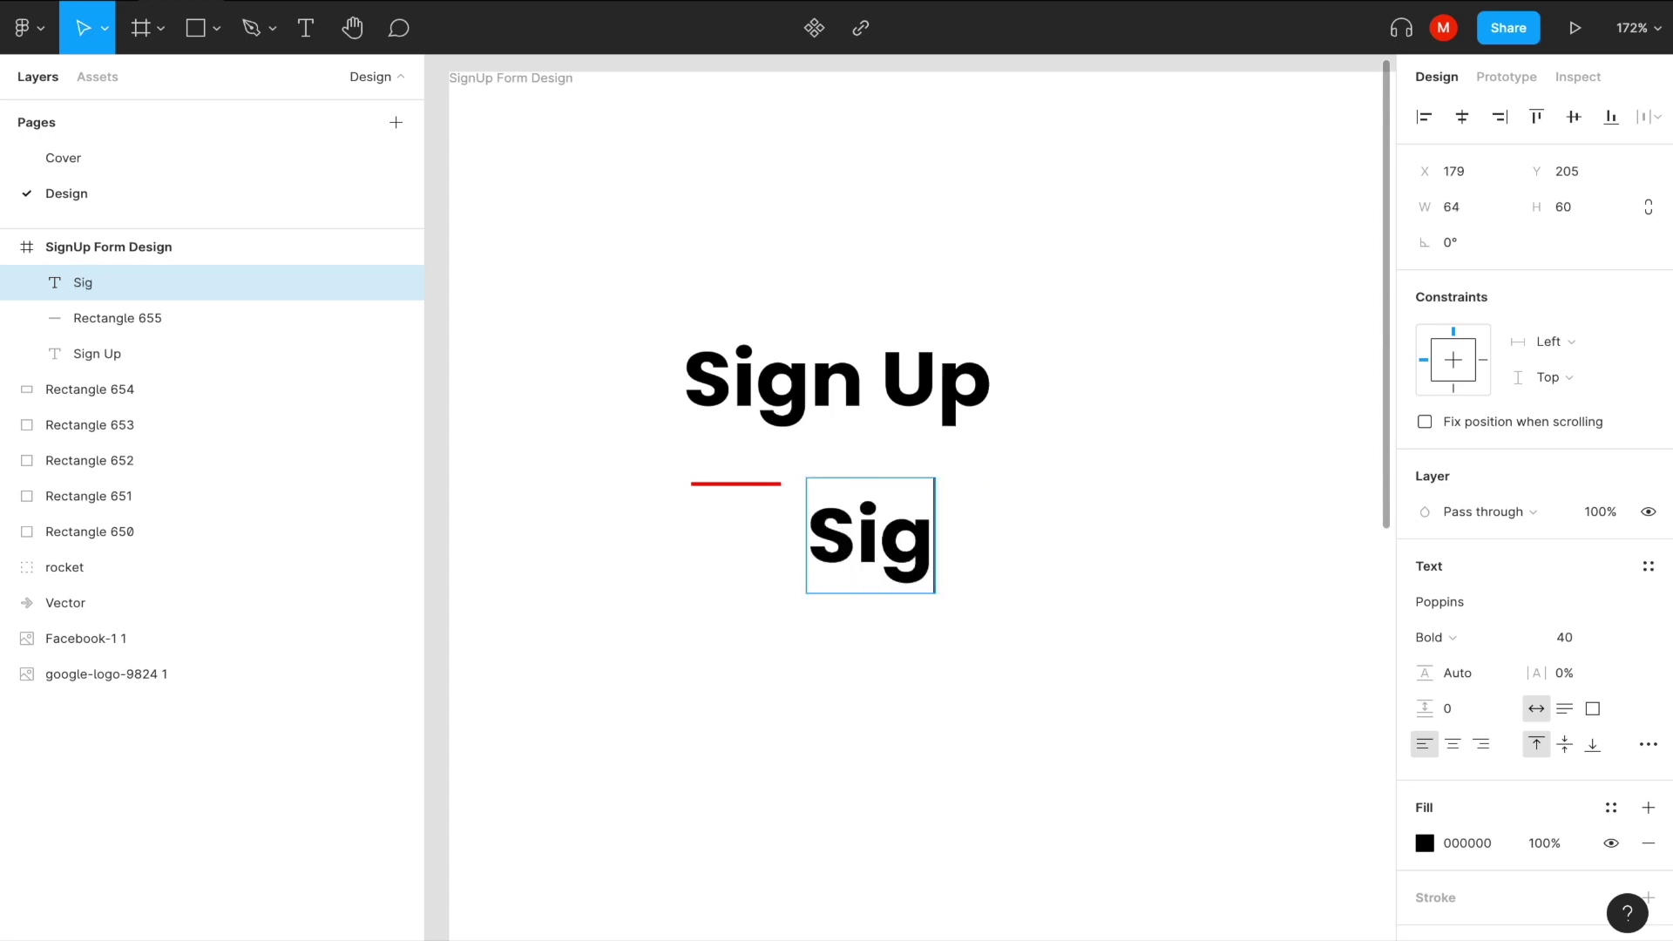
{"action": "type", "text": "n Up With"}
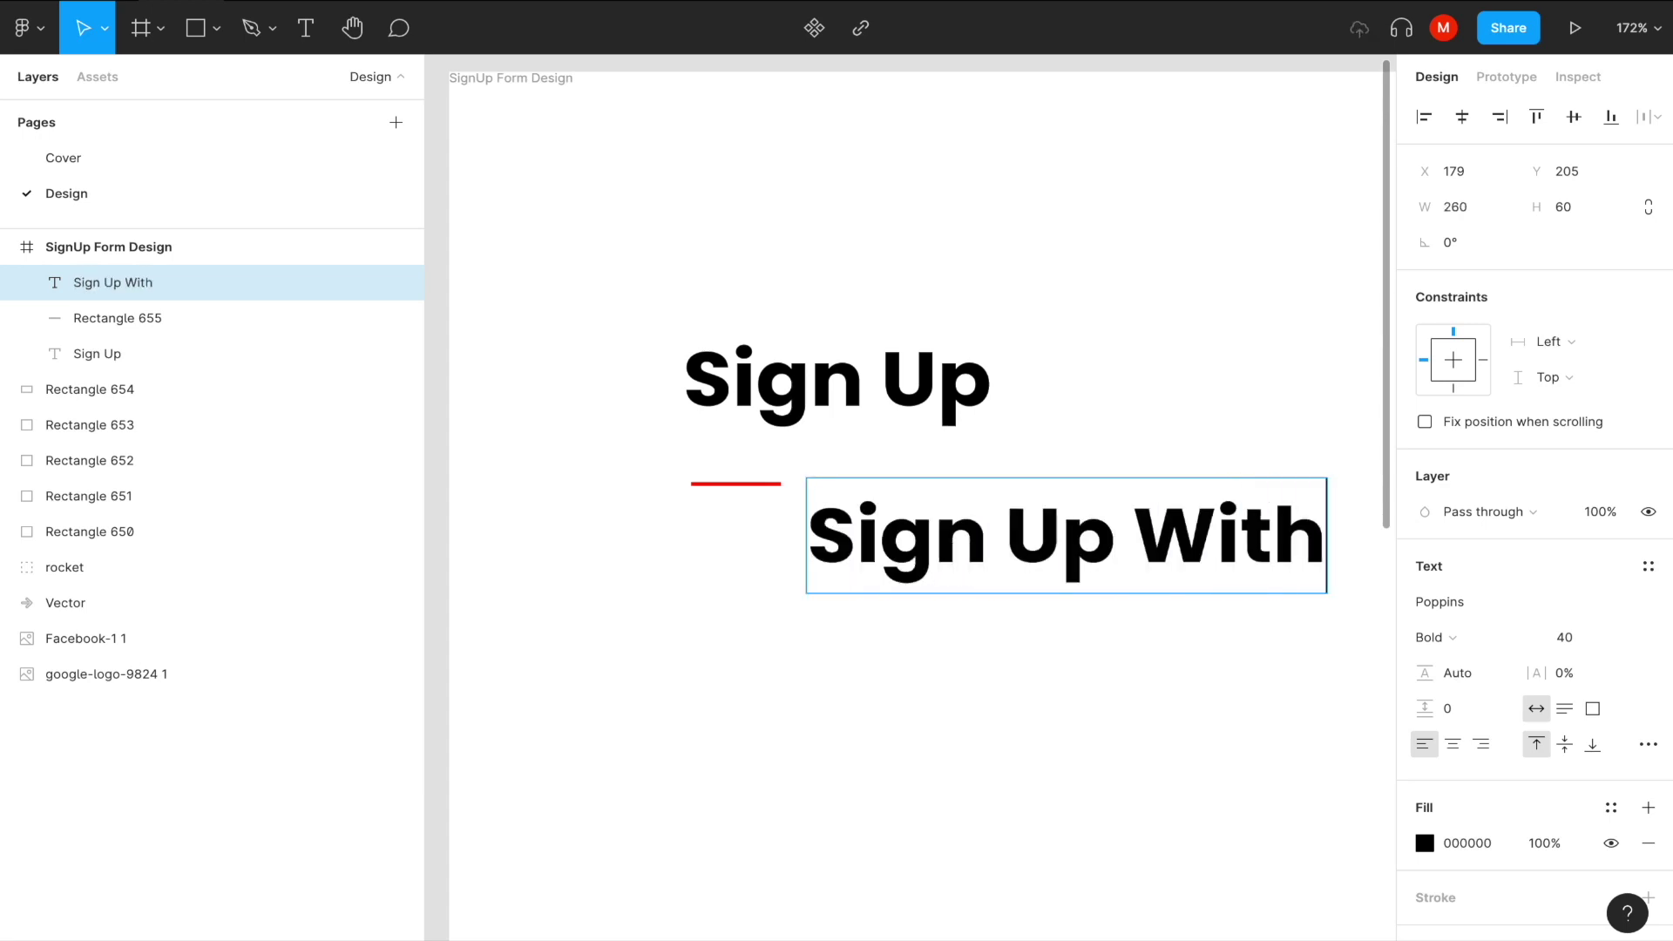
{"action": "key", "text": "ctrl+a"}
{"action": "left_click", "coordinate": [1563, 639]}
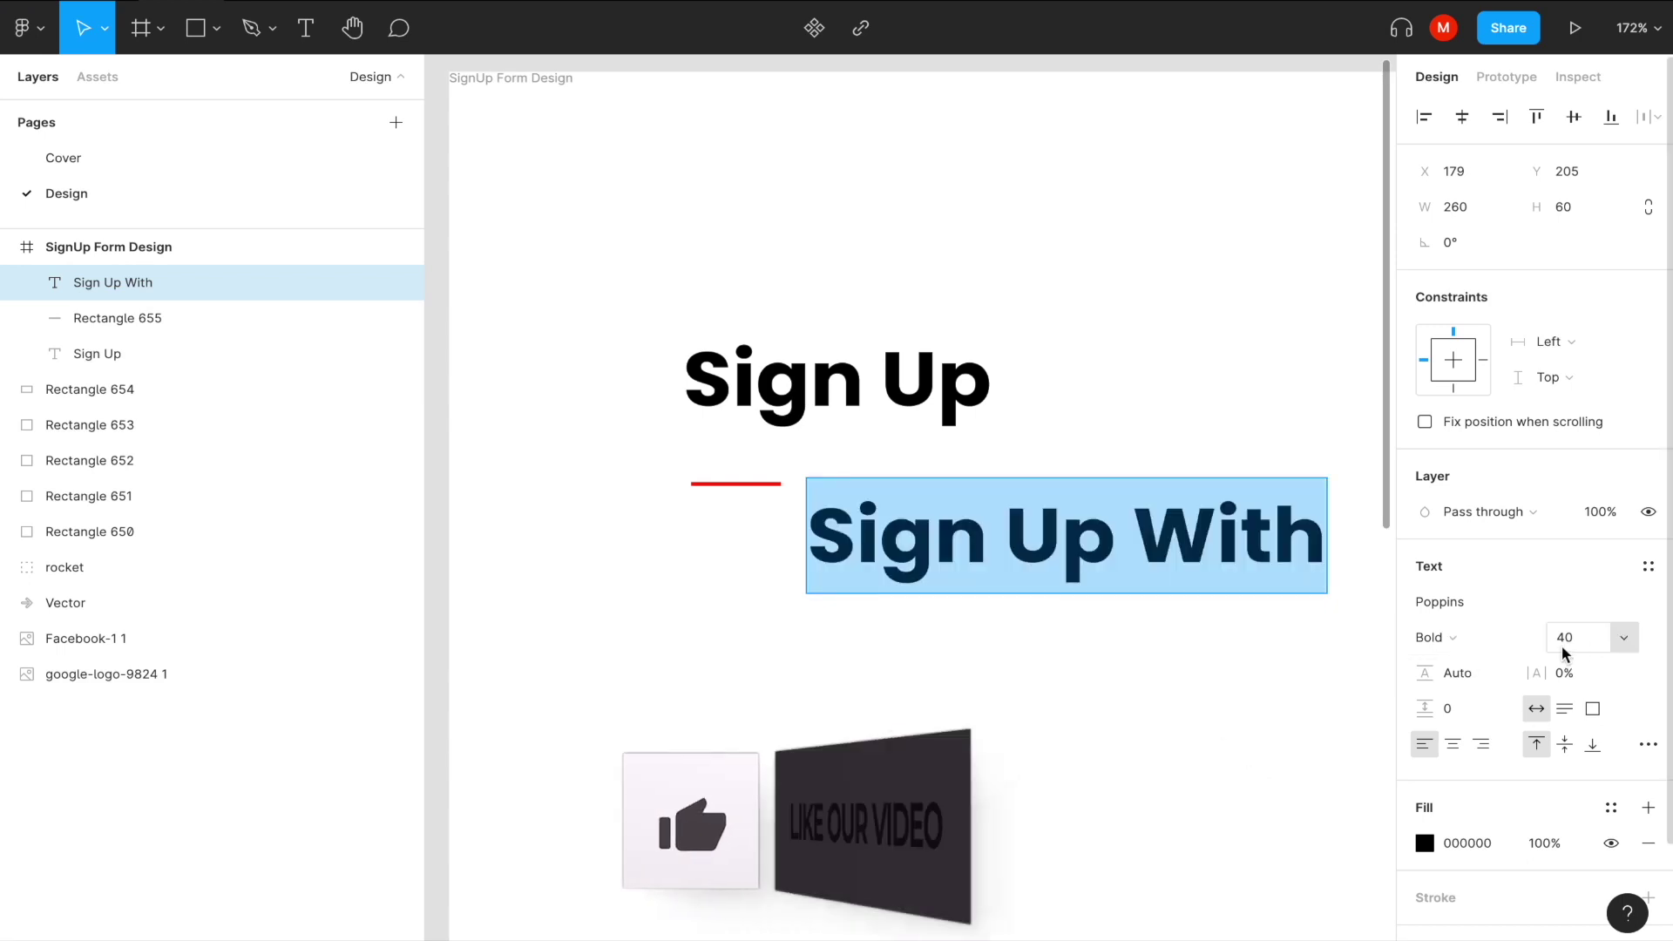
{"action": "type", "text": "20"}
{"action": "key", "text": "Return"}
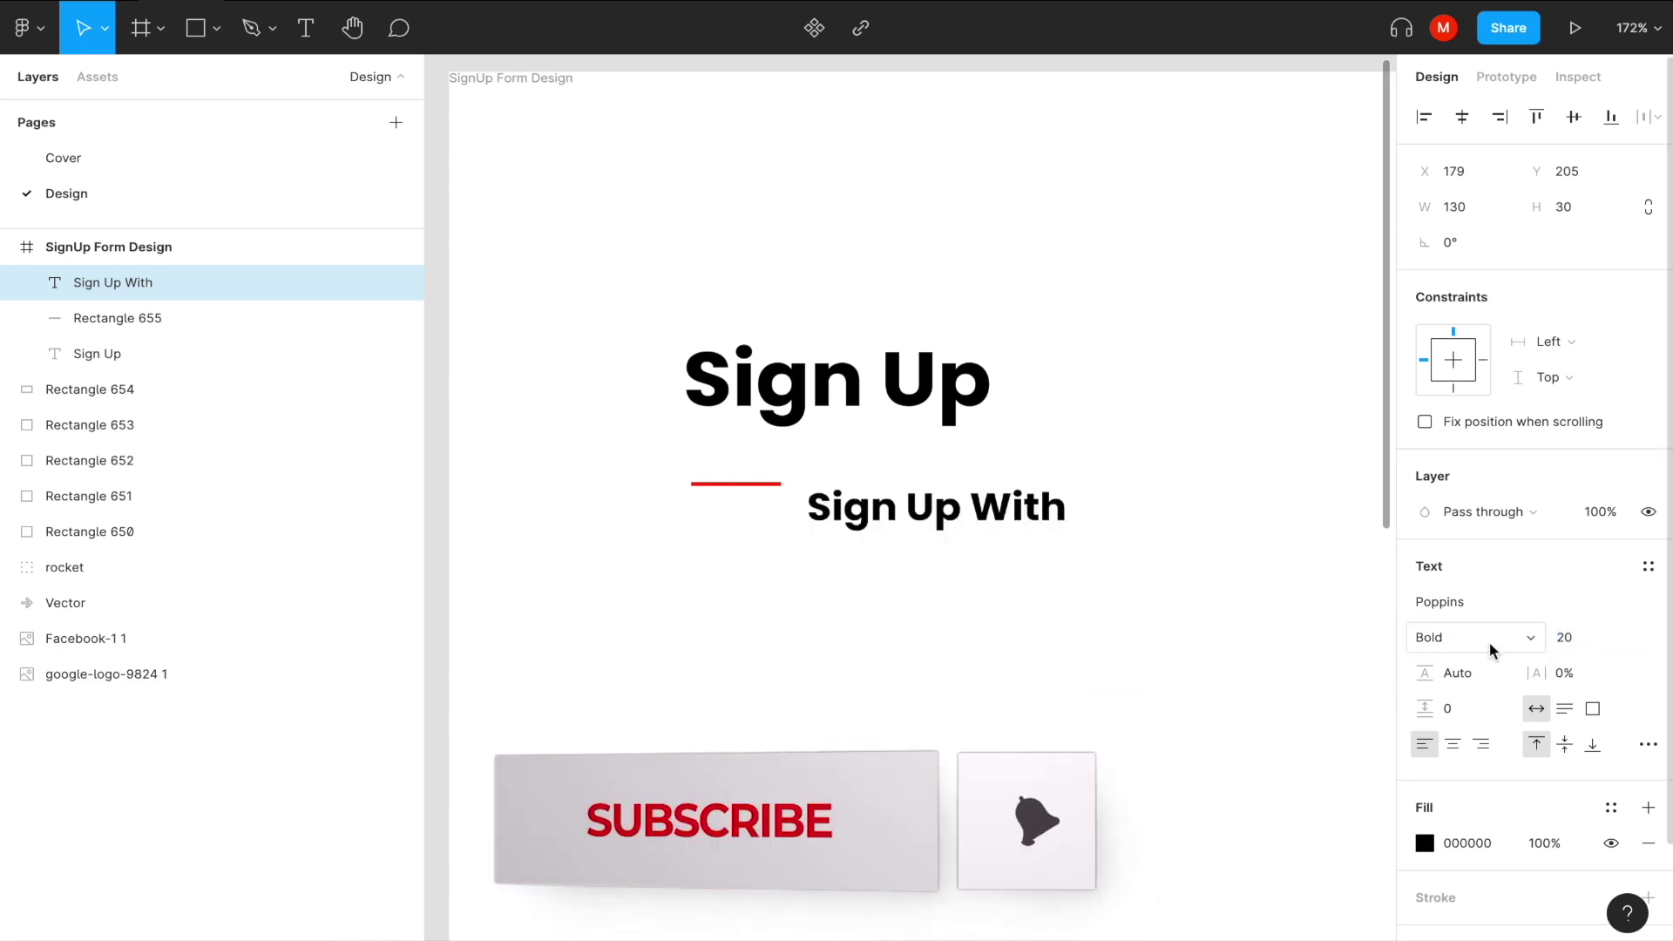
{"action": "left_click", "coordinate": [1465, 646]}
{"action": "left_click", "coordinate": [1471, 531]}
{"action": "left_click", "coordinate": [1563, 639]}
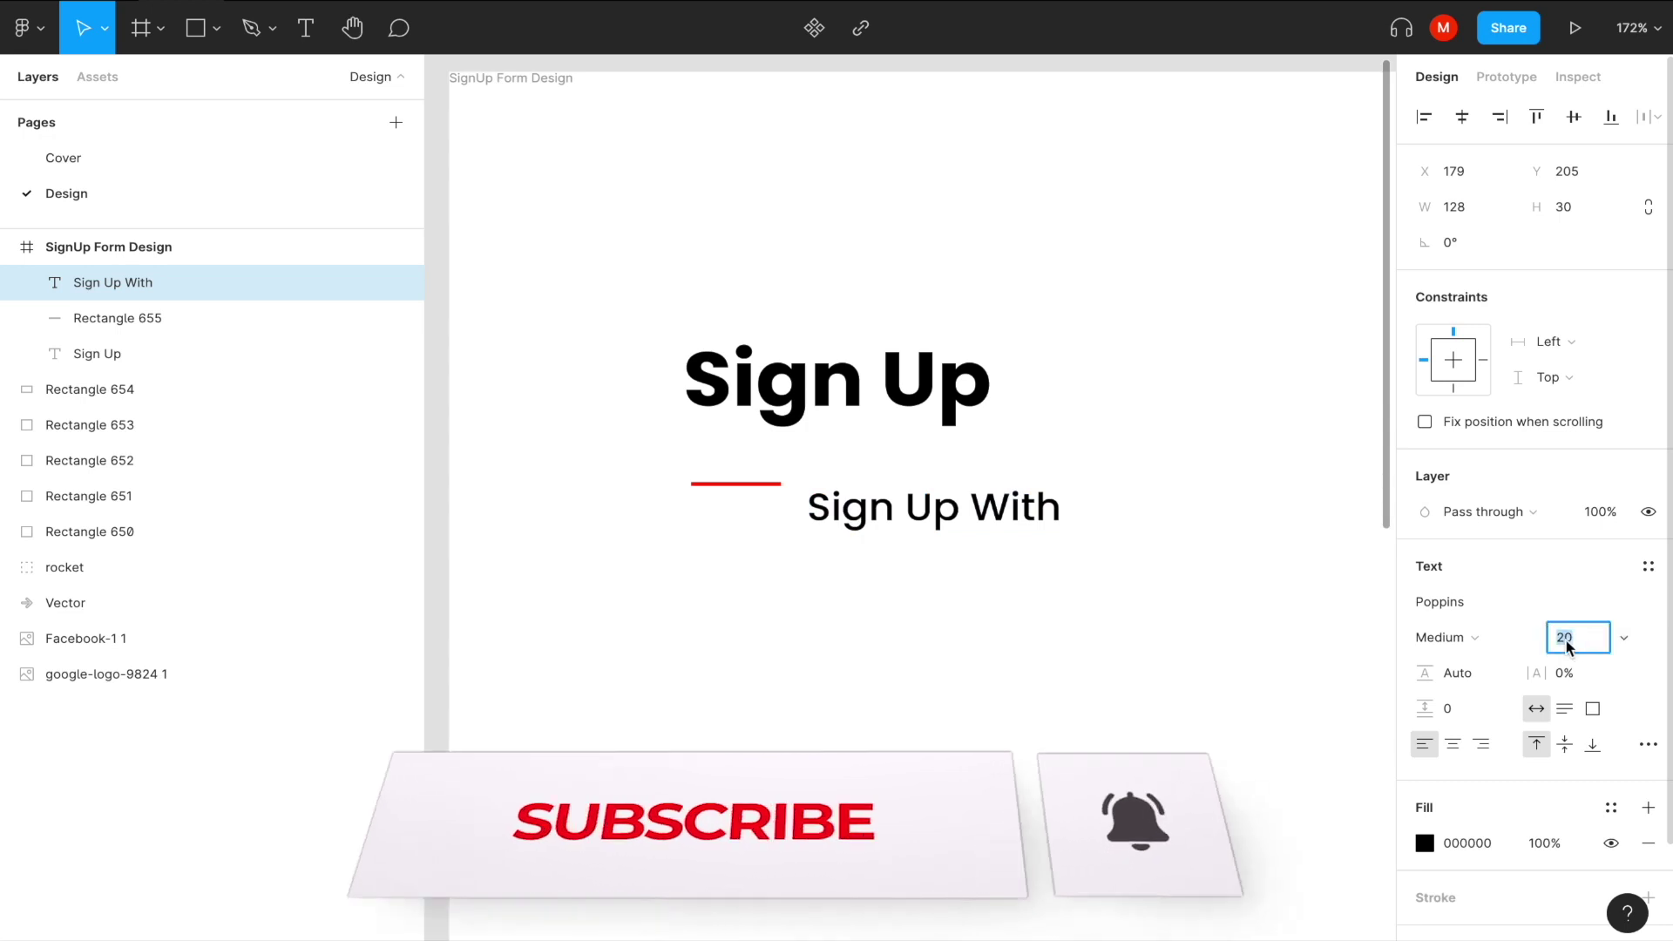
{"action": "type", "text": "15"}
{"action": "key", "text": "Return"}
Align the Sign Up With label beside the red line and colour it red.
{"action": "left_click", "coordinate": [845, 516]}
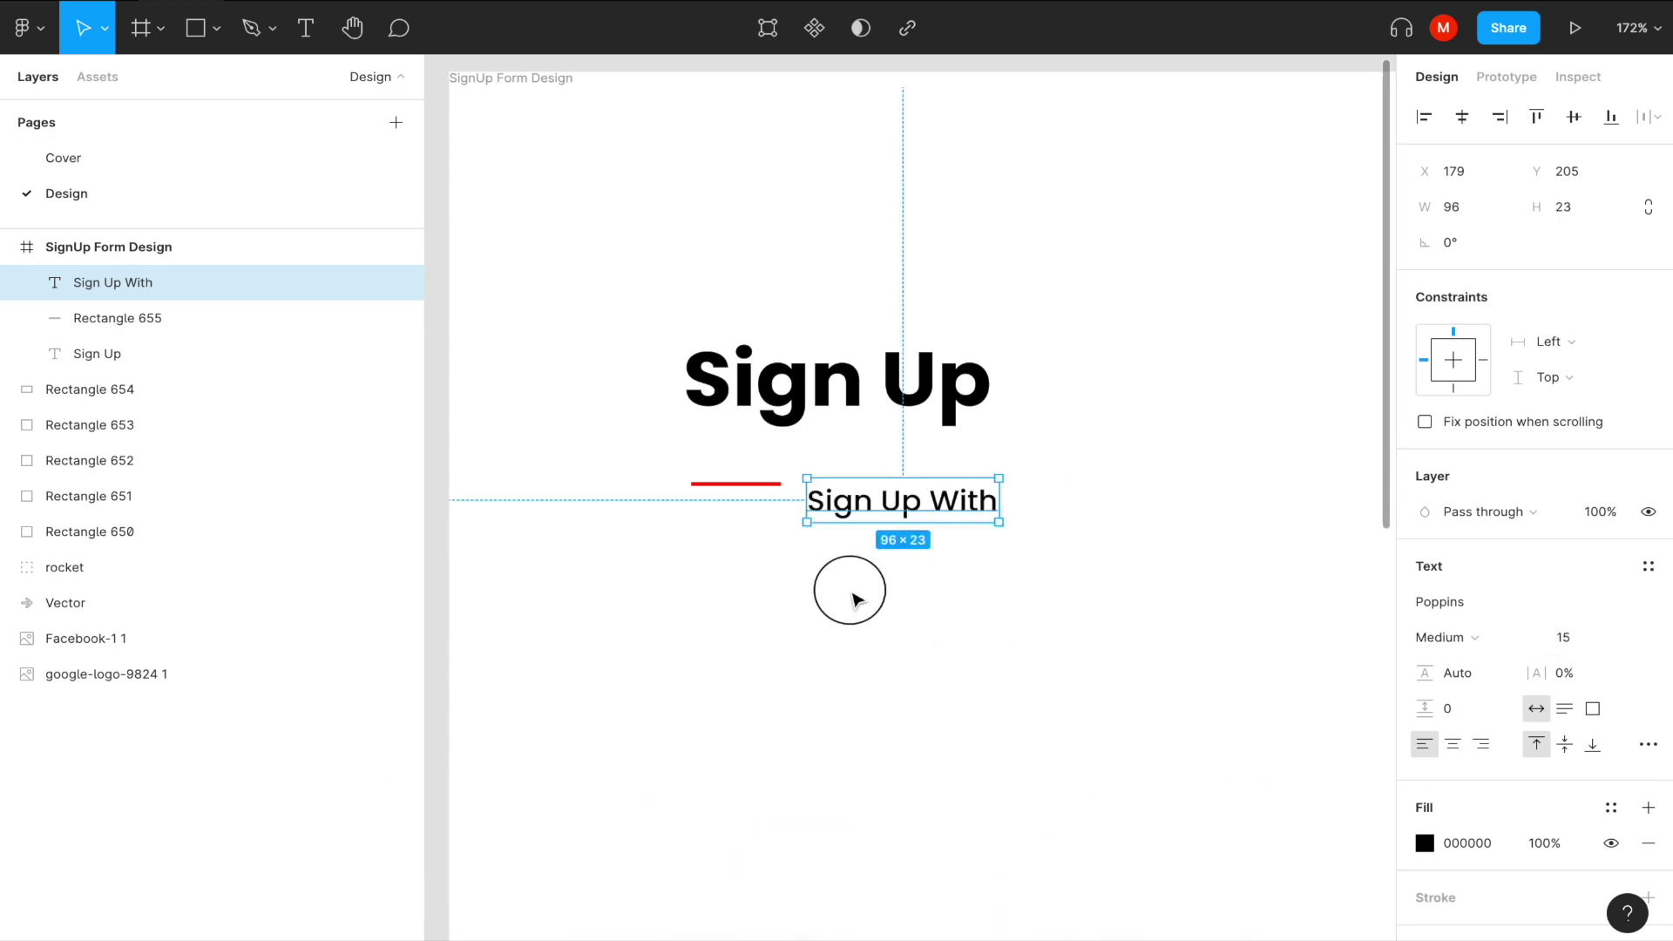
{"action": "left_click_drag", "start_coordinate": [849, 512], "coordinate": [853, 495]}
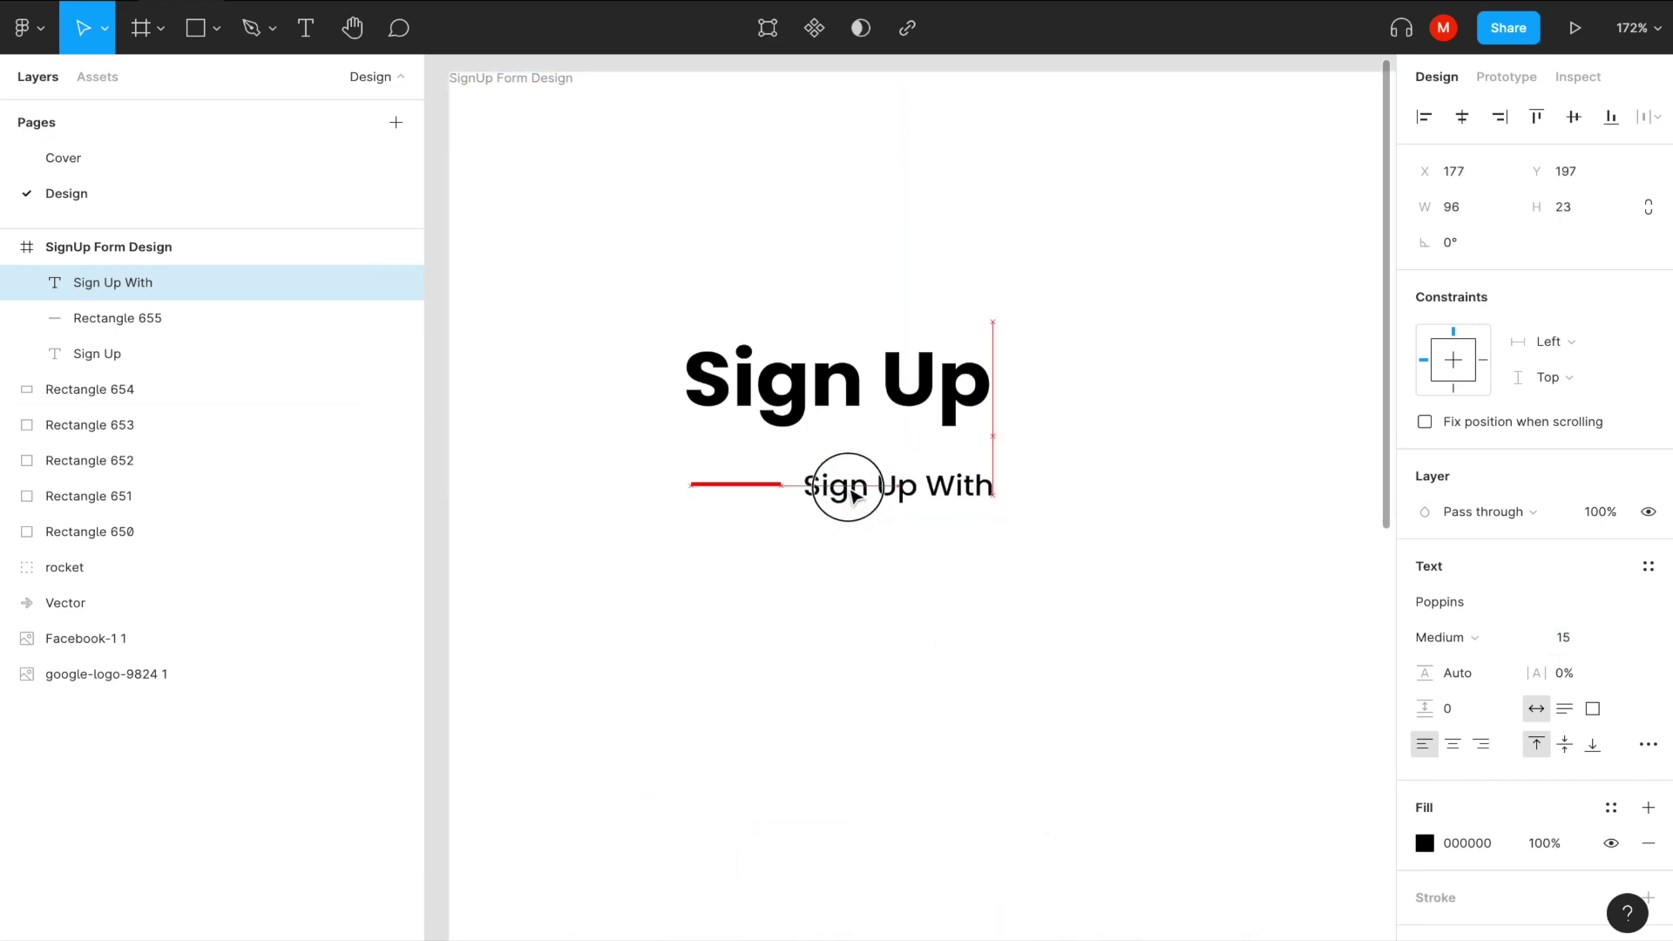
{"action": "left_click", "coordinate": [1424, 843]}
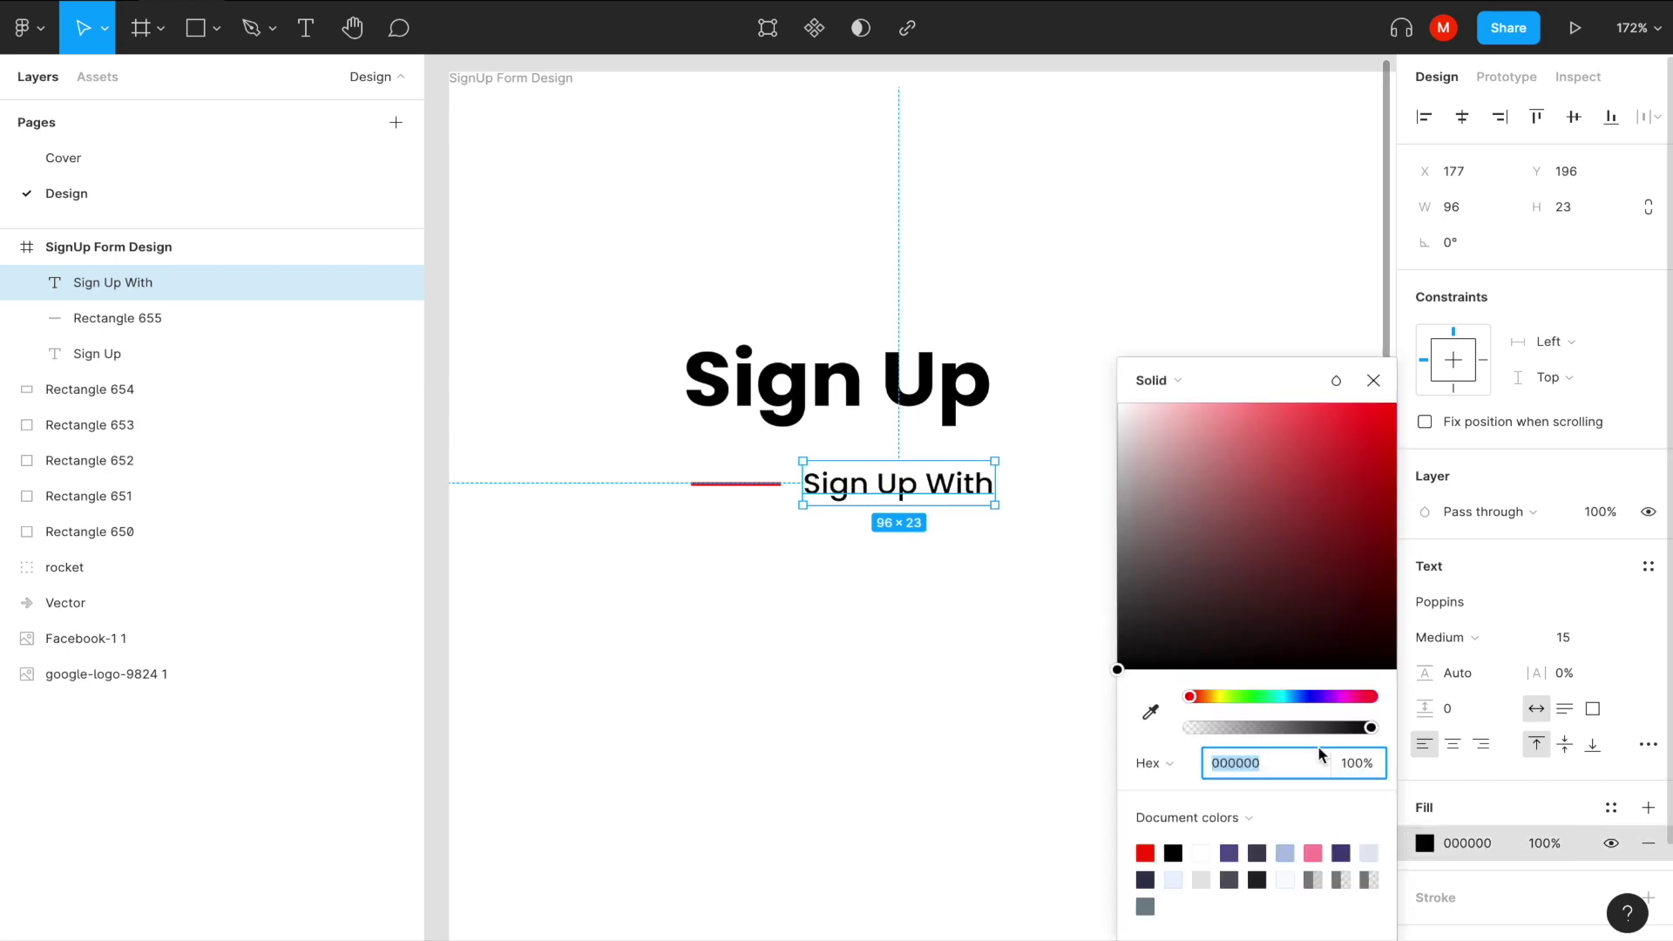
{"action": "left_click", "coordinate": [1148, 848]}
{"action": "left_click", "coordinate": [851, 628]}
{"action": "scroll", "coordinate": [851, 627], "scroll_direction": "down", "scroll_amount": 3}
{"action": "scroll", "coordinate": [851, 627], "scroll_direction": "down", "scroll_amount": 2}
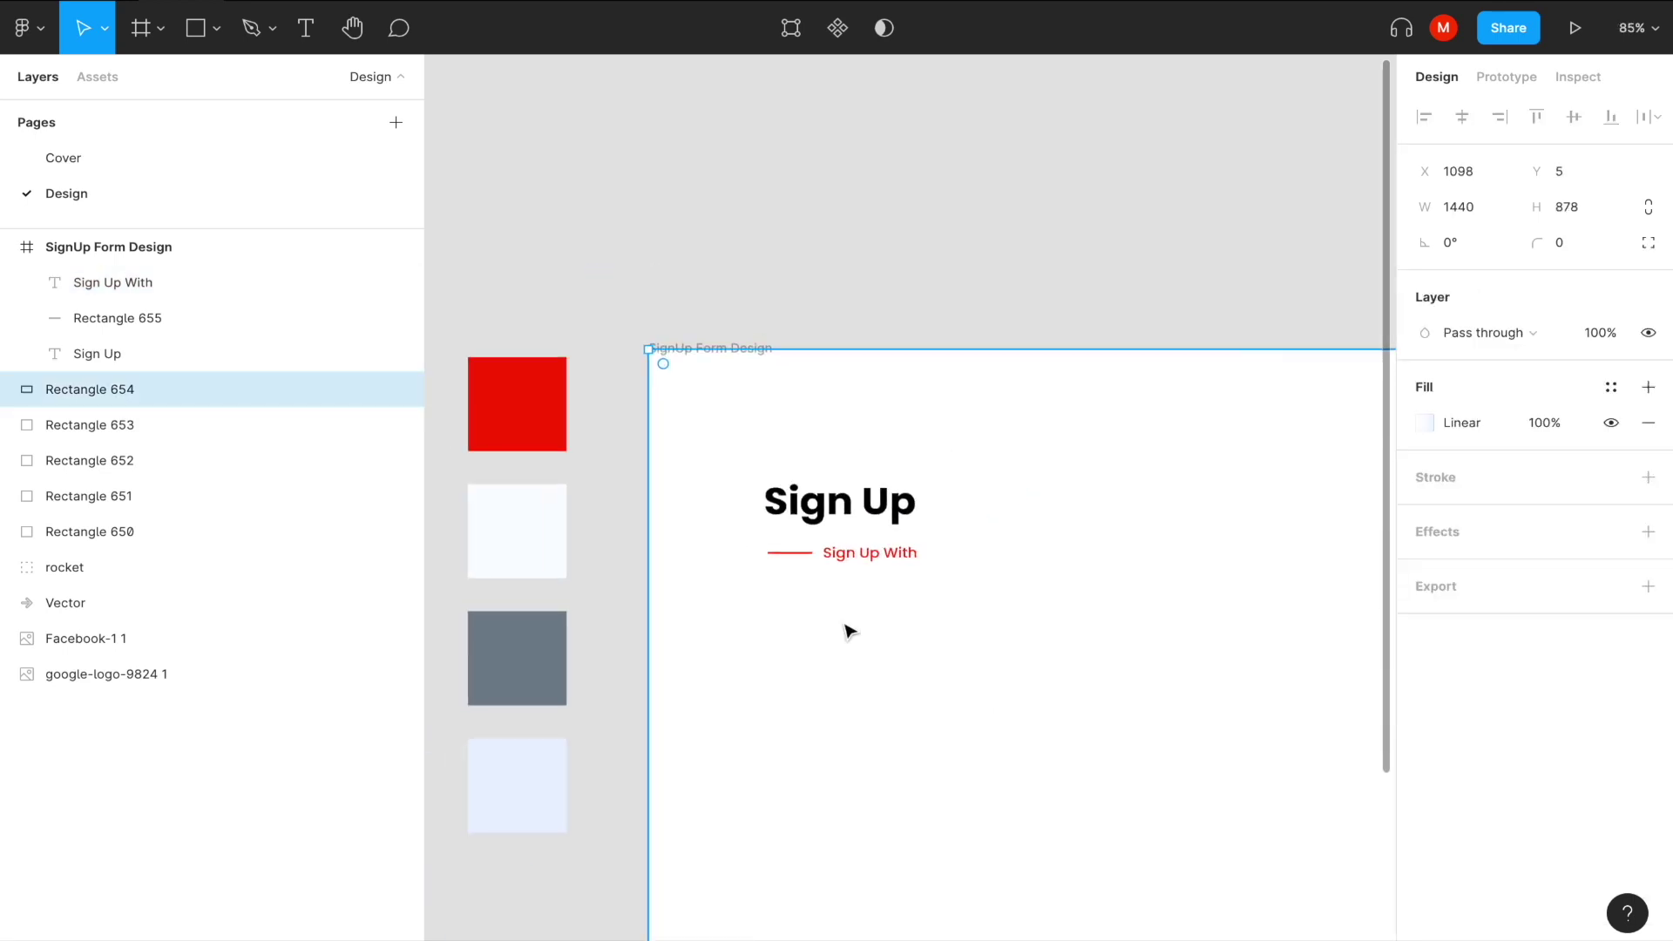
{"action": "scroll", "coordinate": [851, 627], "scroll_direction": "down", "scroll_amount": 3}
{"action": "scroll", "coordinate": [793, 510], "scroll_direction": "up", "scroll_amount": 2}
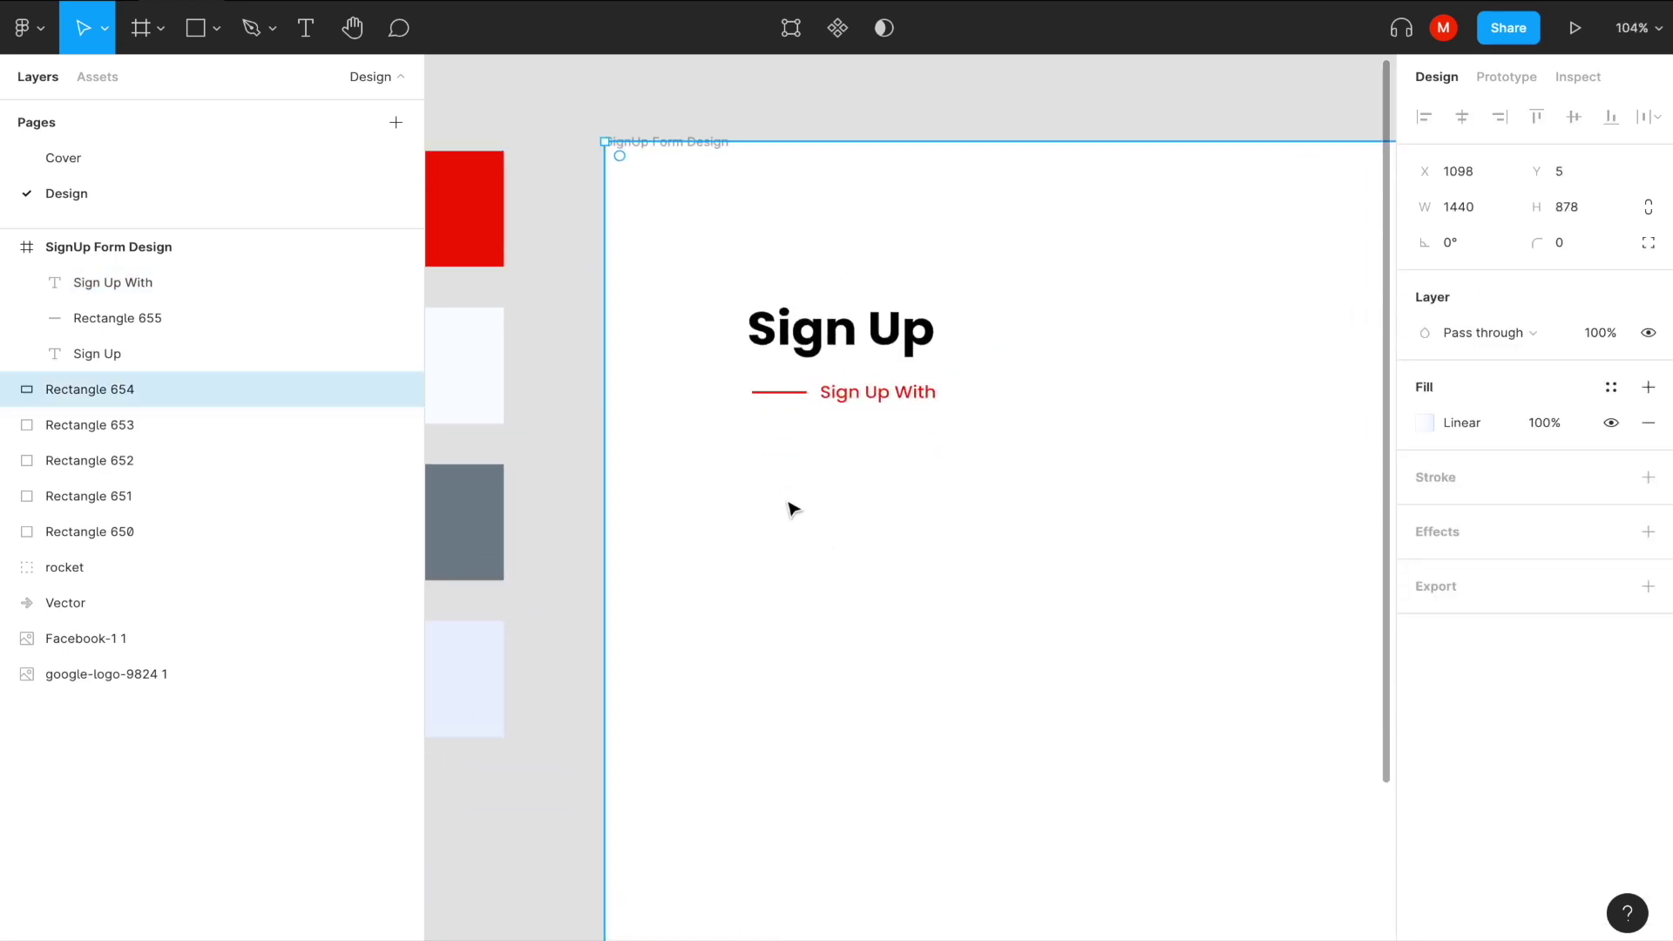
{"action": "left_click", "coordinate": [218, 39]}
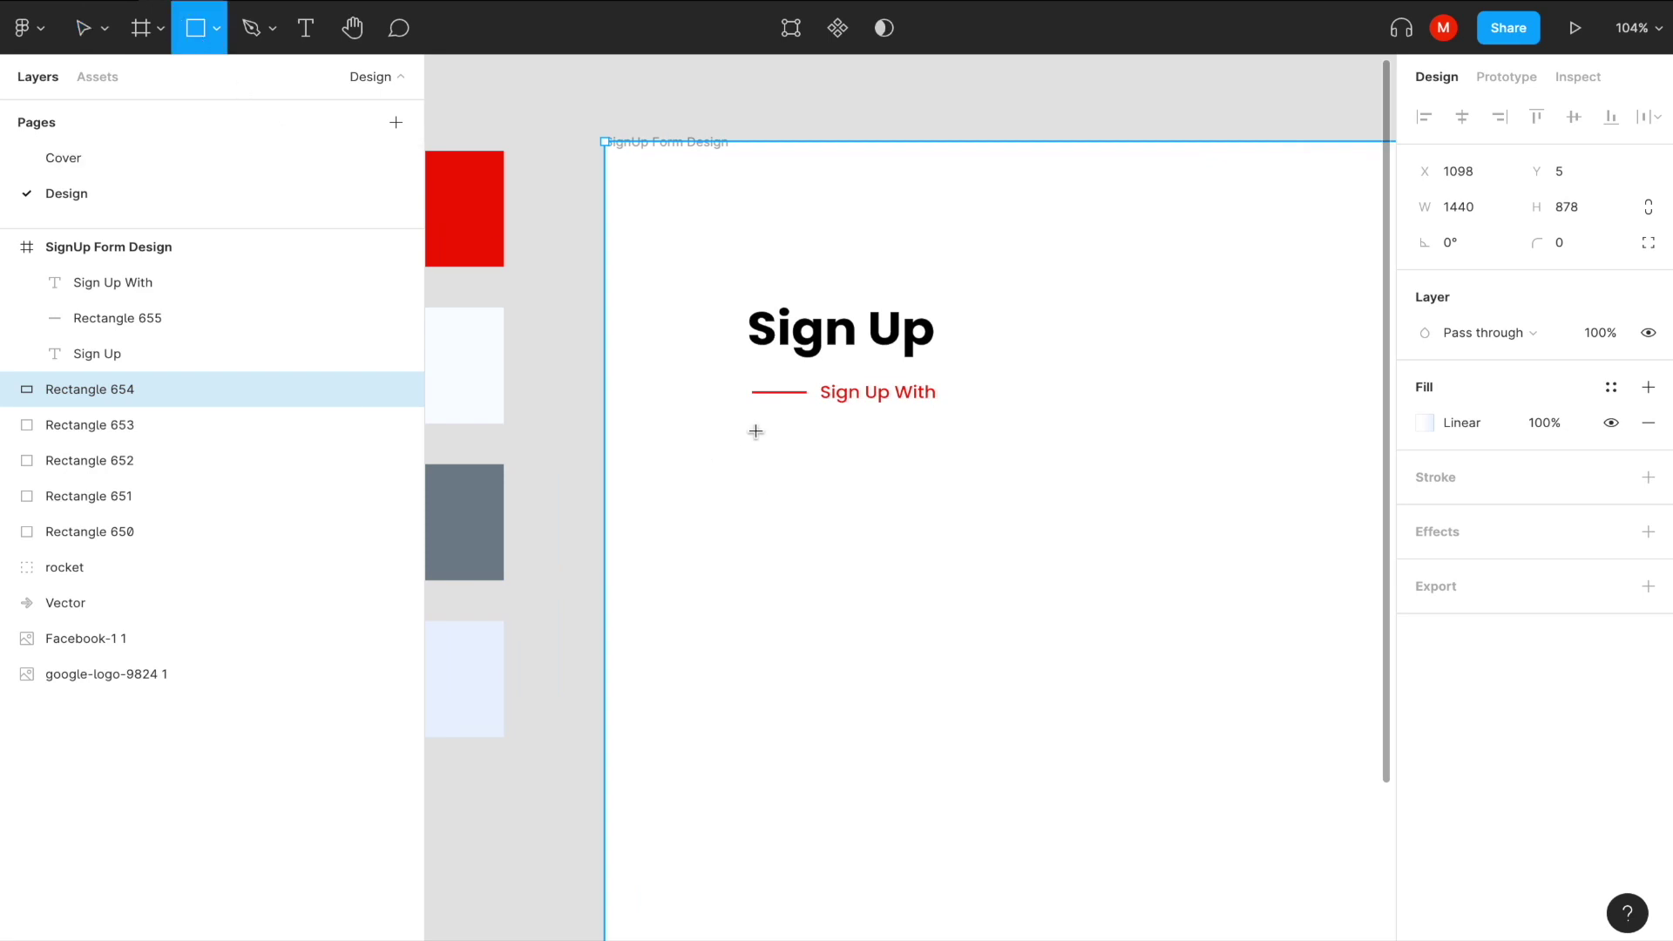
Draw a box below the label with height 50 and corner radius 10.
{"action": "left_click_drag", "start_coordinate": [754, 424], "coordinate": [1032, 491]}
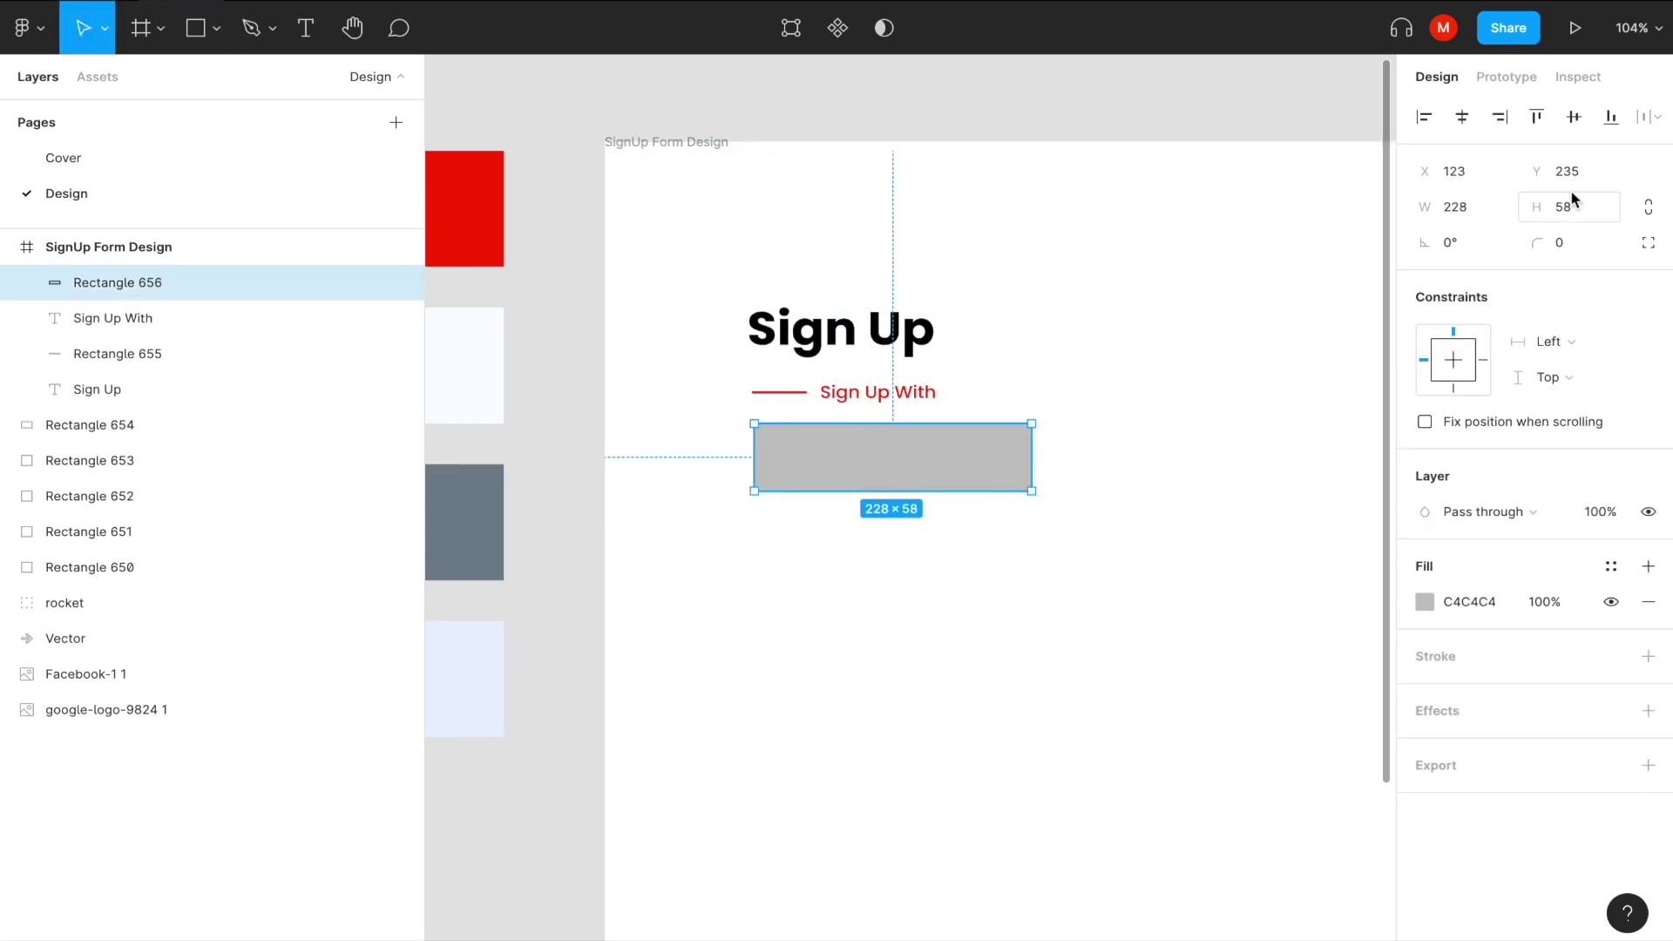
{"action": "type", "text": "50"}
{"action": "key", "text": "Return"}
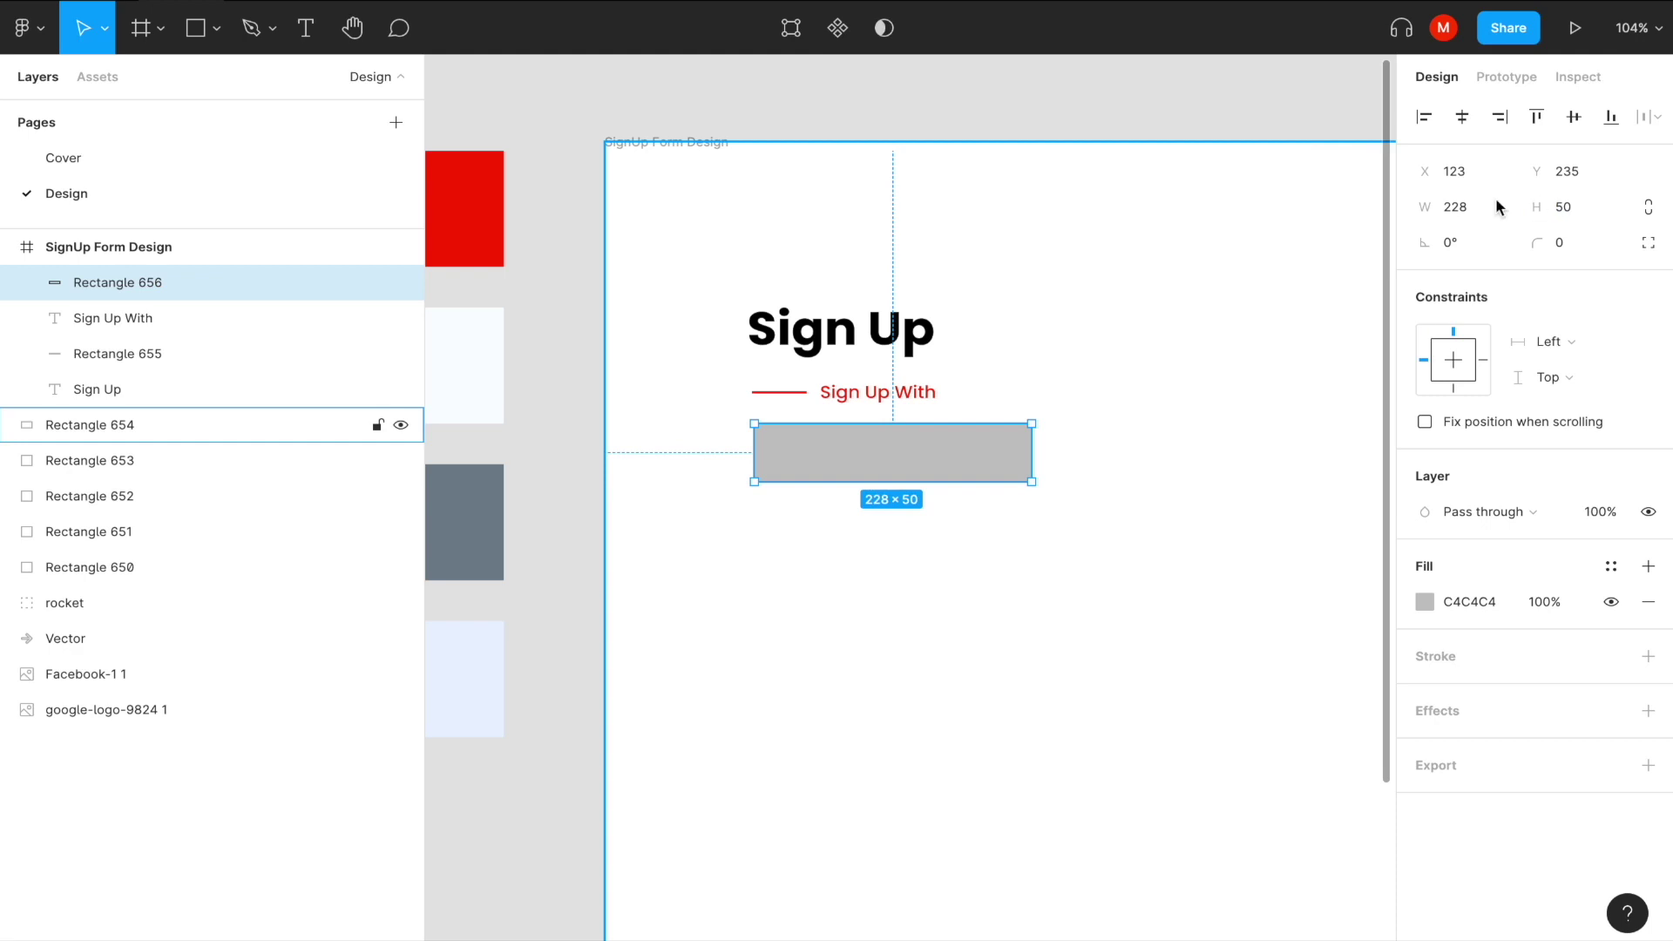
{"action": "left_click", "coordinate": [1572, 247]}
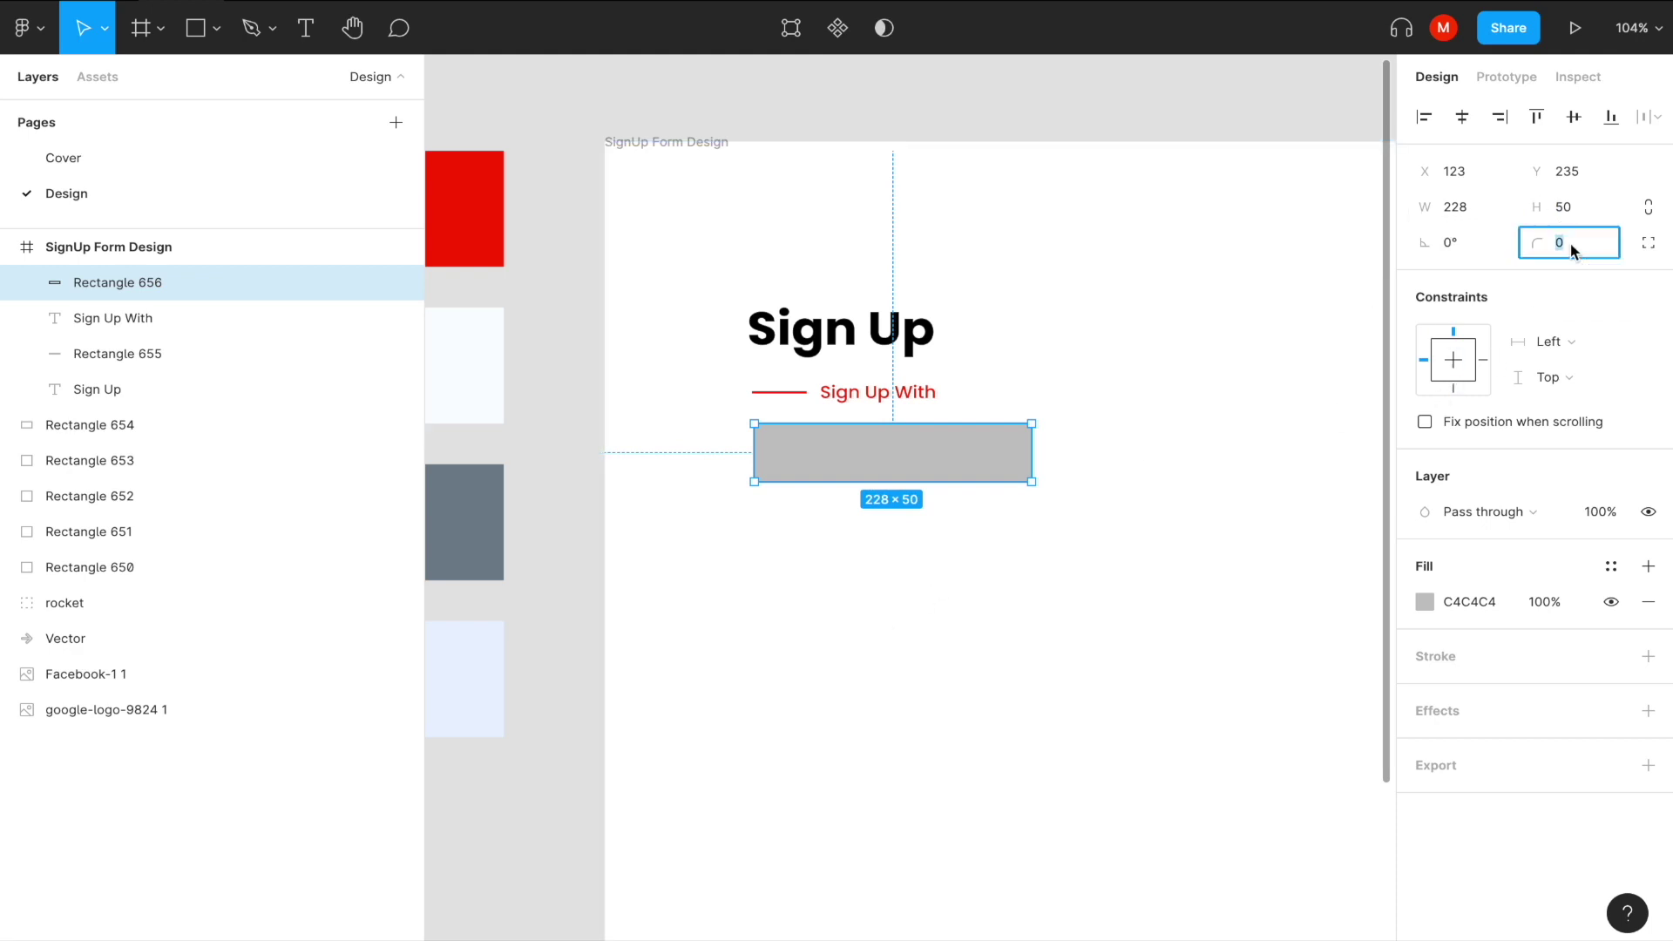
{"action": "type", "text": "10"}
{"action": "key", "text": "Return"}
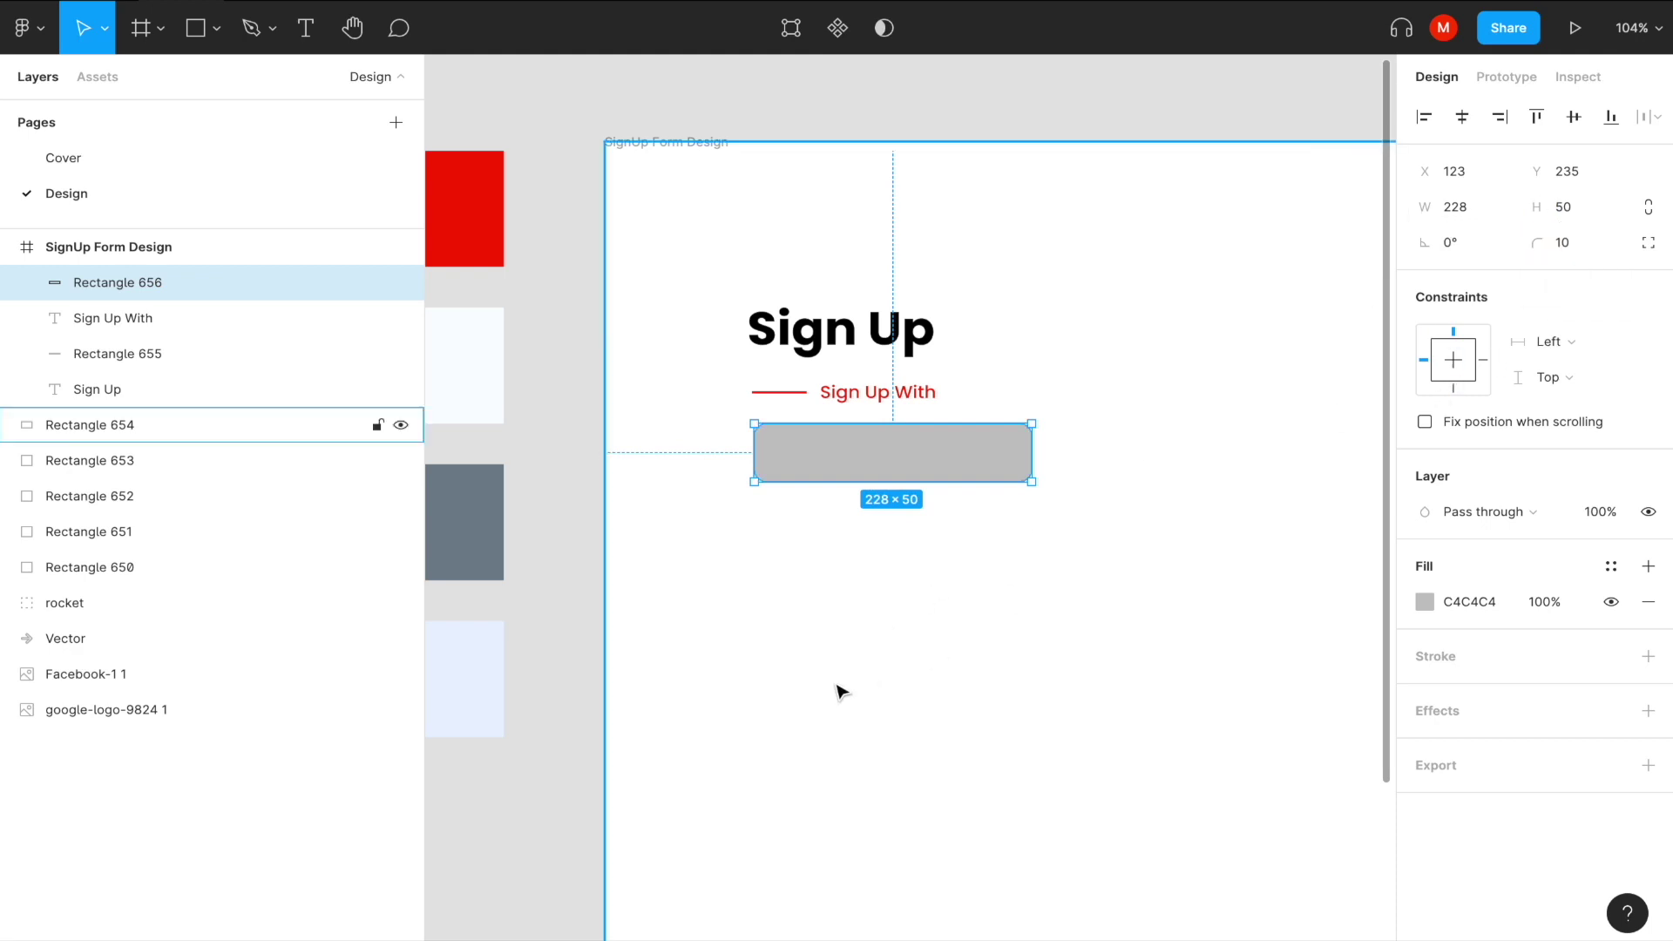
Give the box a white FFFFFF fill and a grey outline sampled from the swatch.
{"action": "left_click", "coordinate": [1424, 601]}
{"action": "left_click_drag", "start_coordinate": [1143, 521], "coordinate": [1105, 336]}
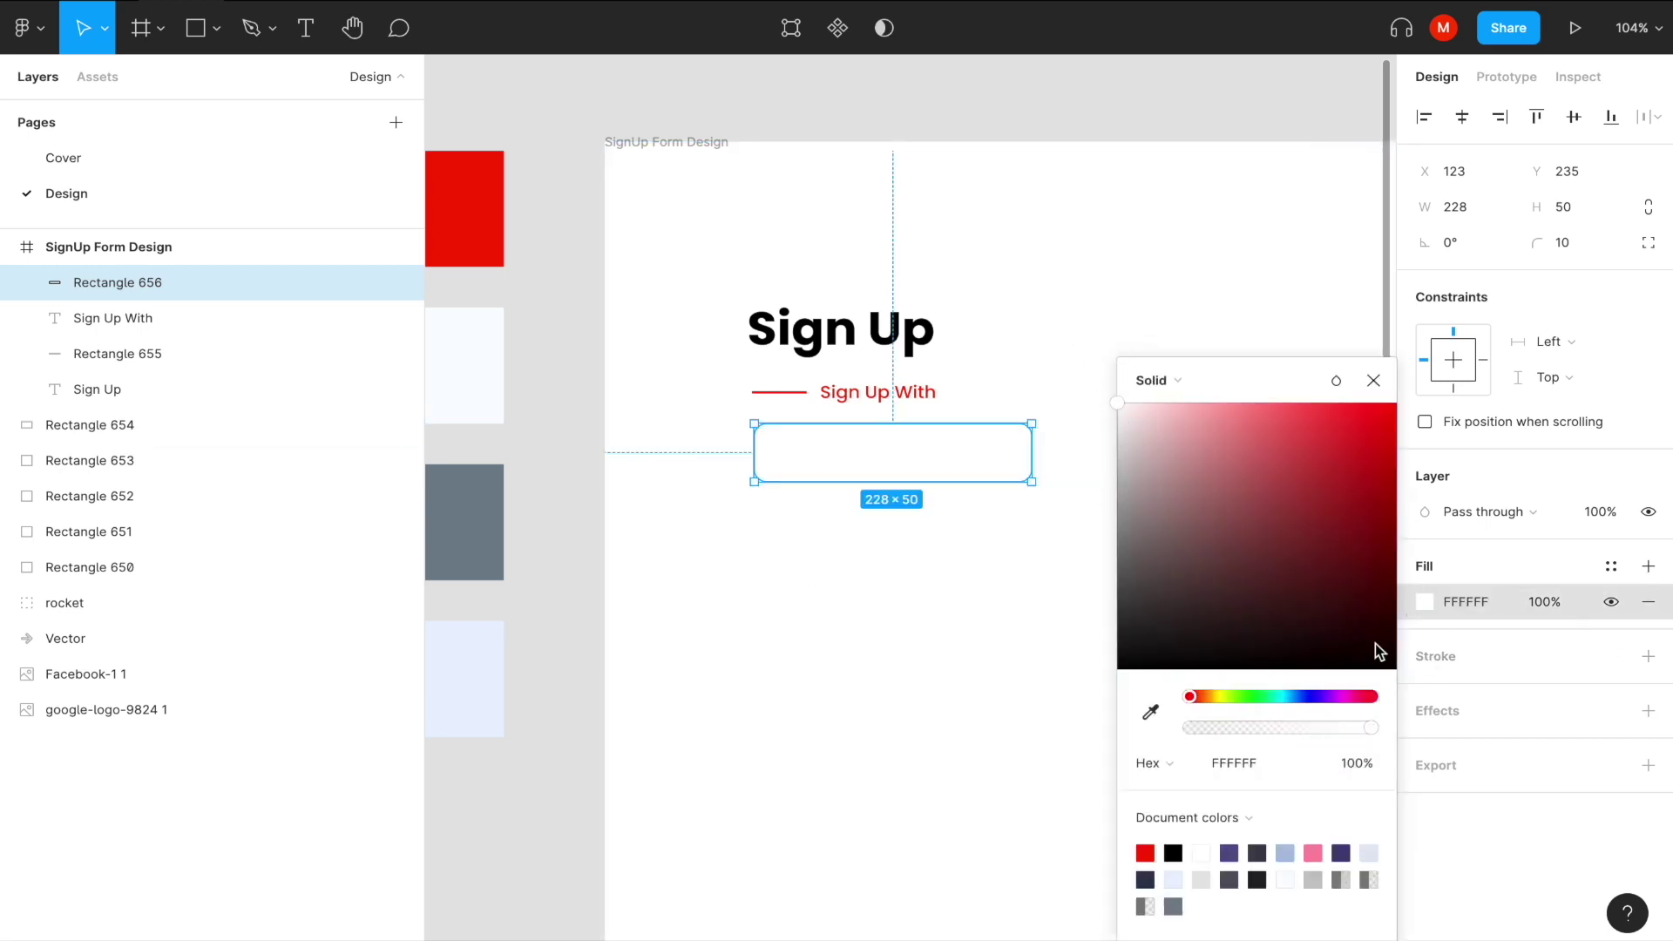
{"action": "left_click", "coordinate": [1450, 660]}
{"action": "left_click", "coordinate": [1647, 656]}
{"action": "left_click", "coordinate": [1425, 690]}
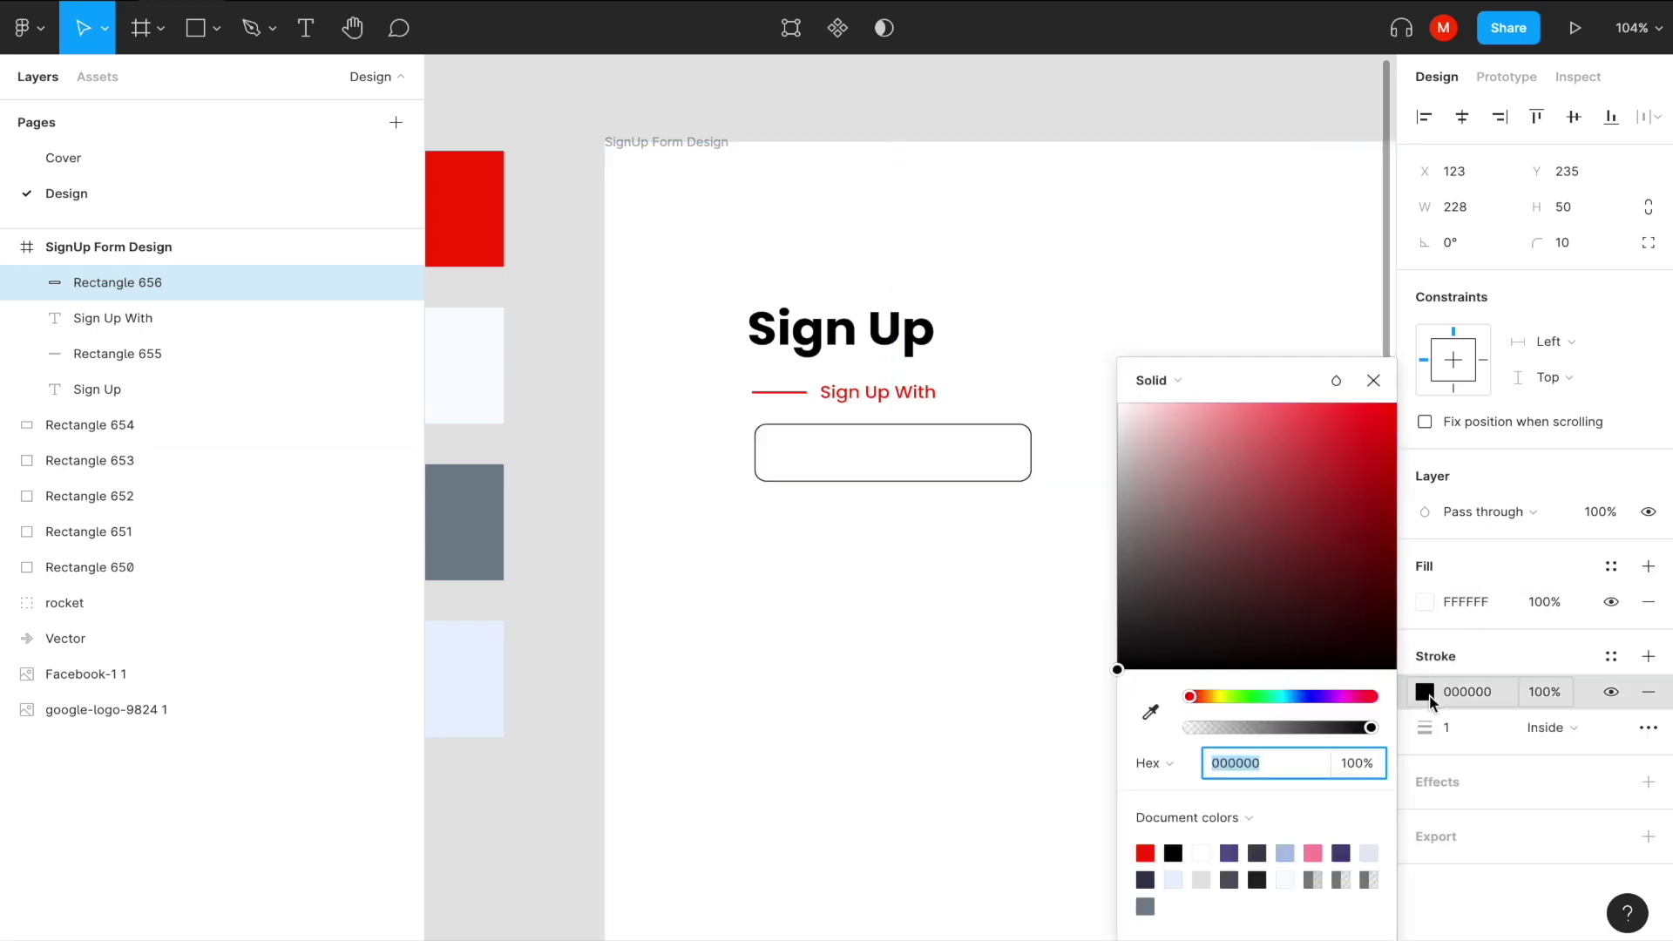
{"action": "left_click", "coordinate": [1149, 712]}
{"action": "left_click", "coordinate": [497, 512]}
{"action": "left_click", "coordinate": [939, 669]}
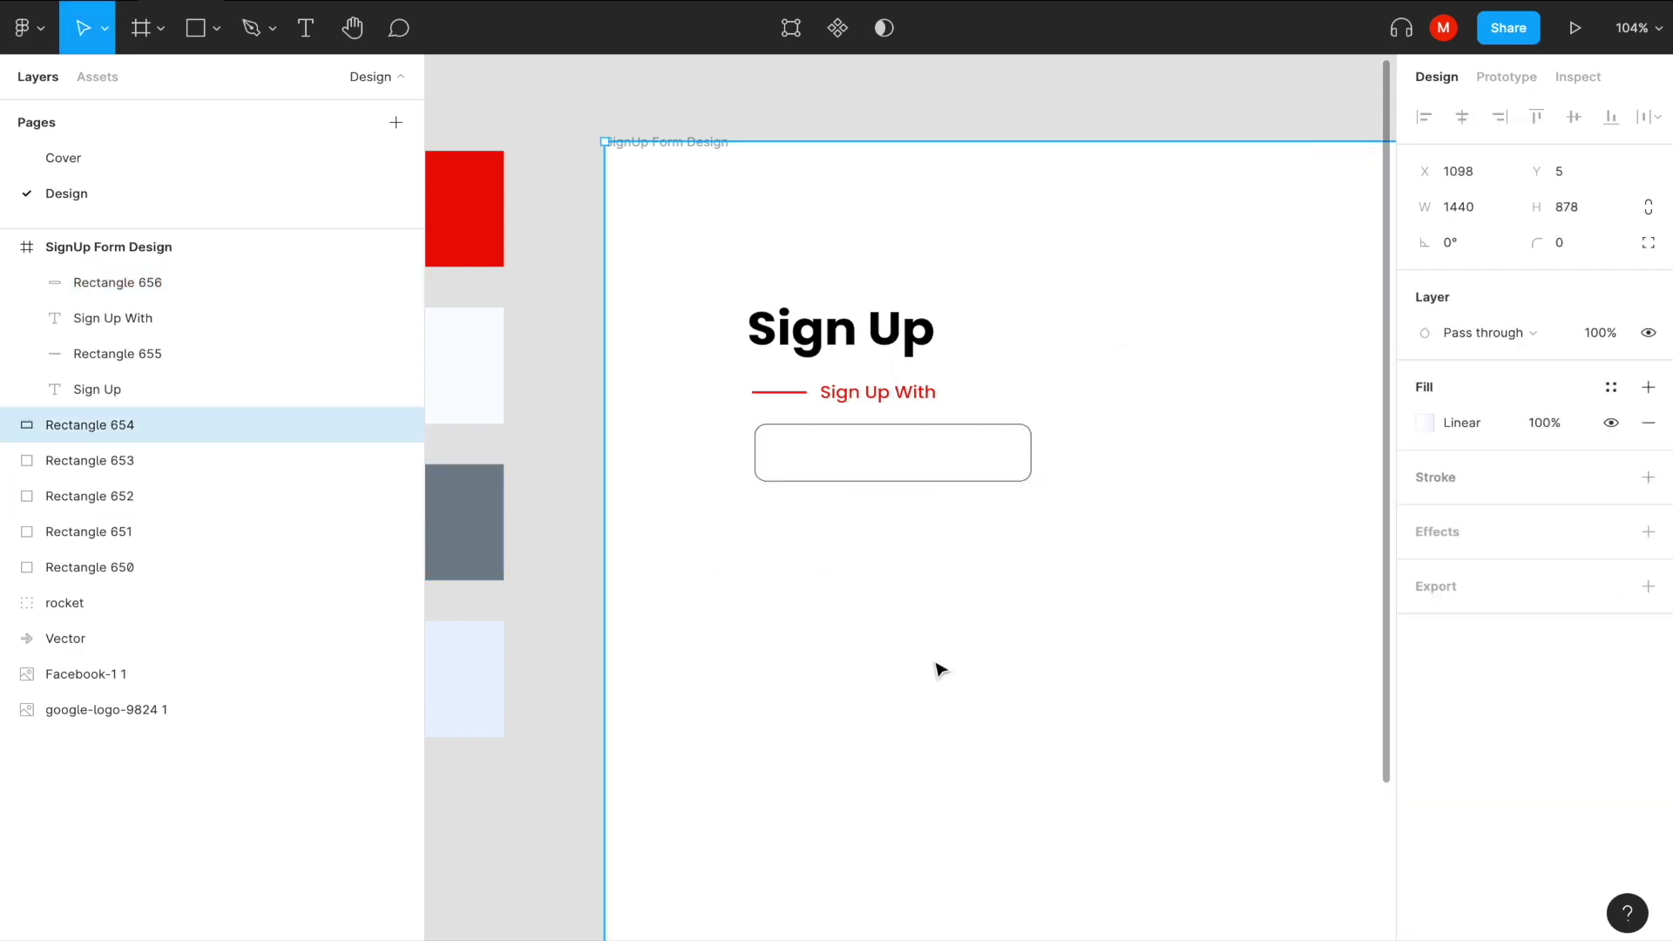
{"action": "scroll", "coordinate": [788, 501], "scroll_direction": "down", "scroll_amount": 3}
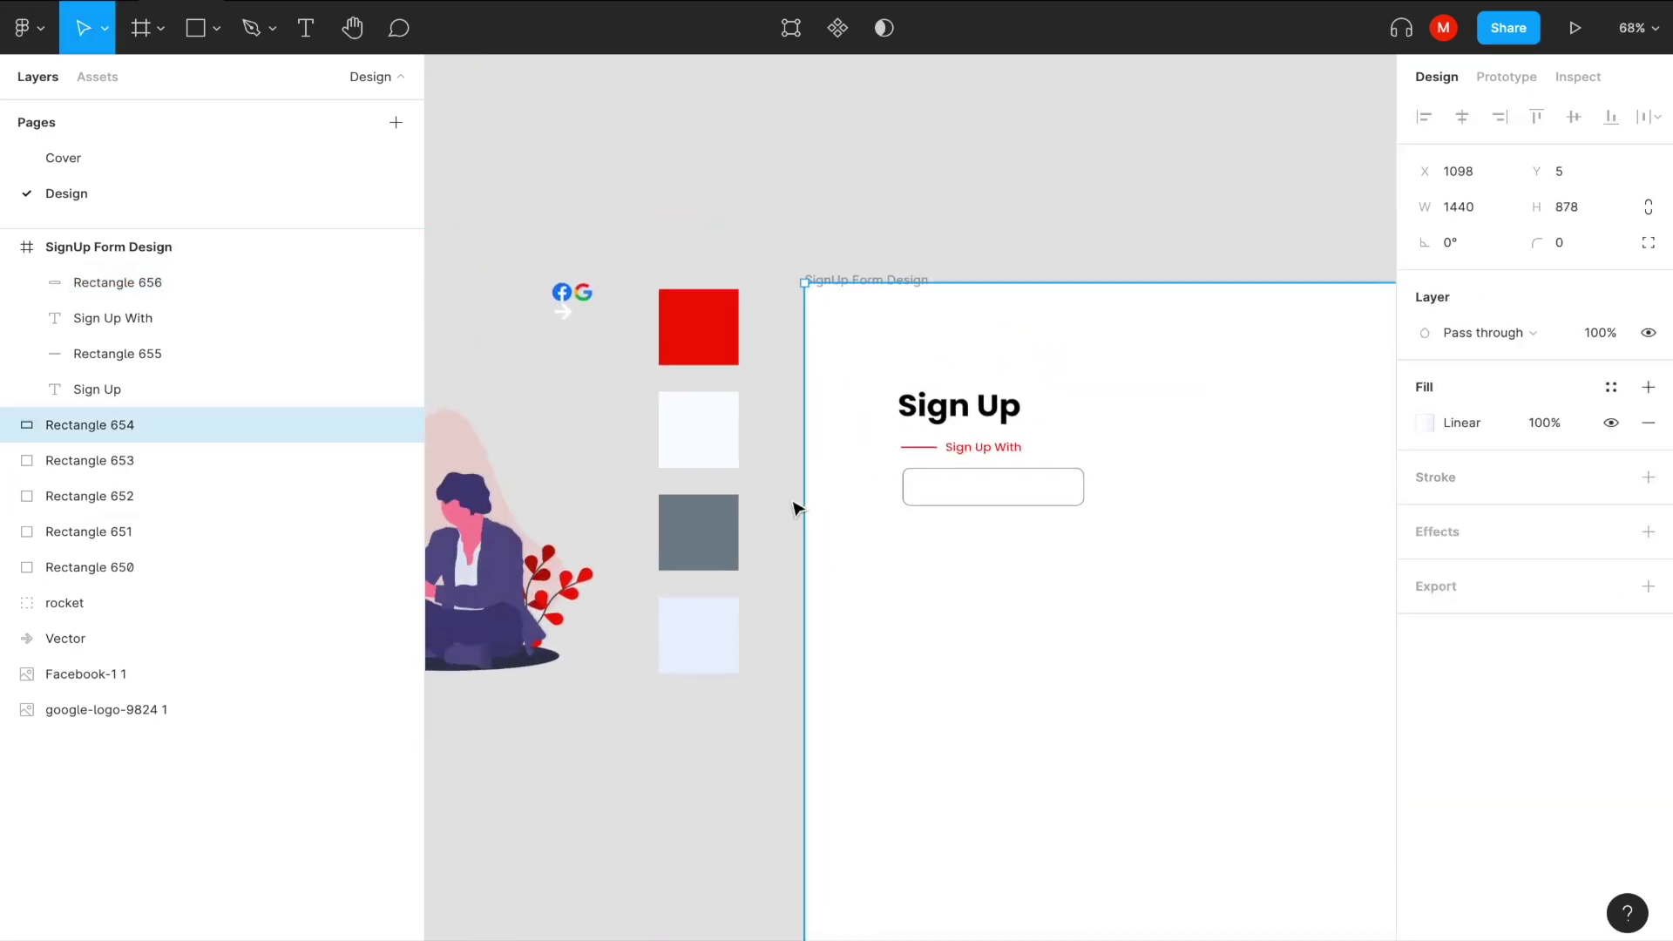
Place the Google logo inside the white box and add a 'Sign Up With Google' label.
{"action": "left_click", "coordinate": [593, 296]}
{"action": "left_click_drag", "start_coordinate": [624, 305], "coordinate": [930, 488]}
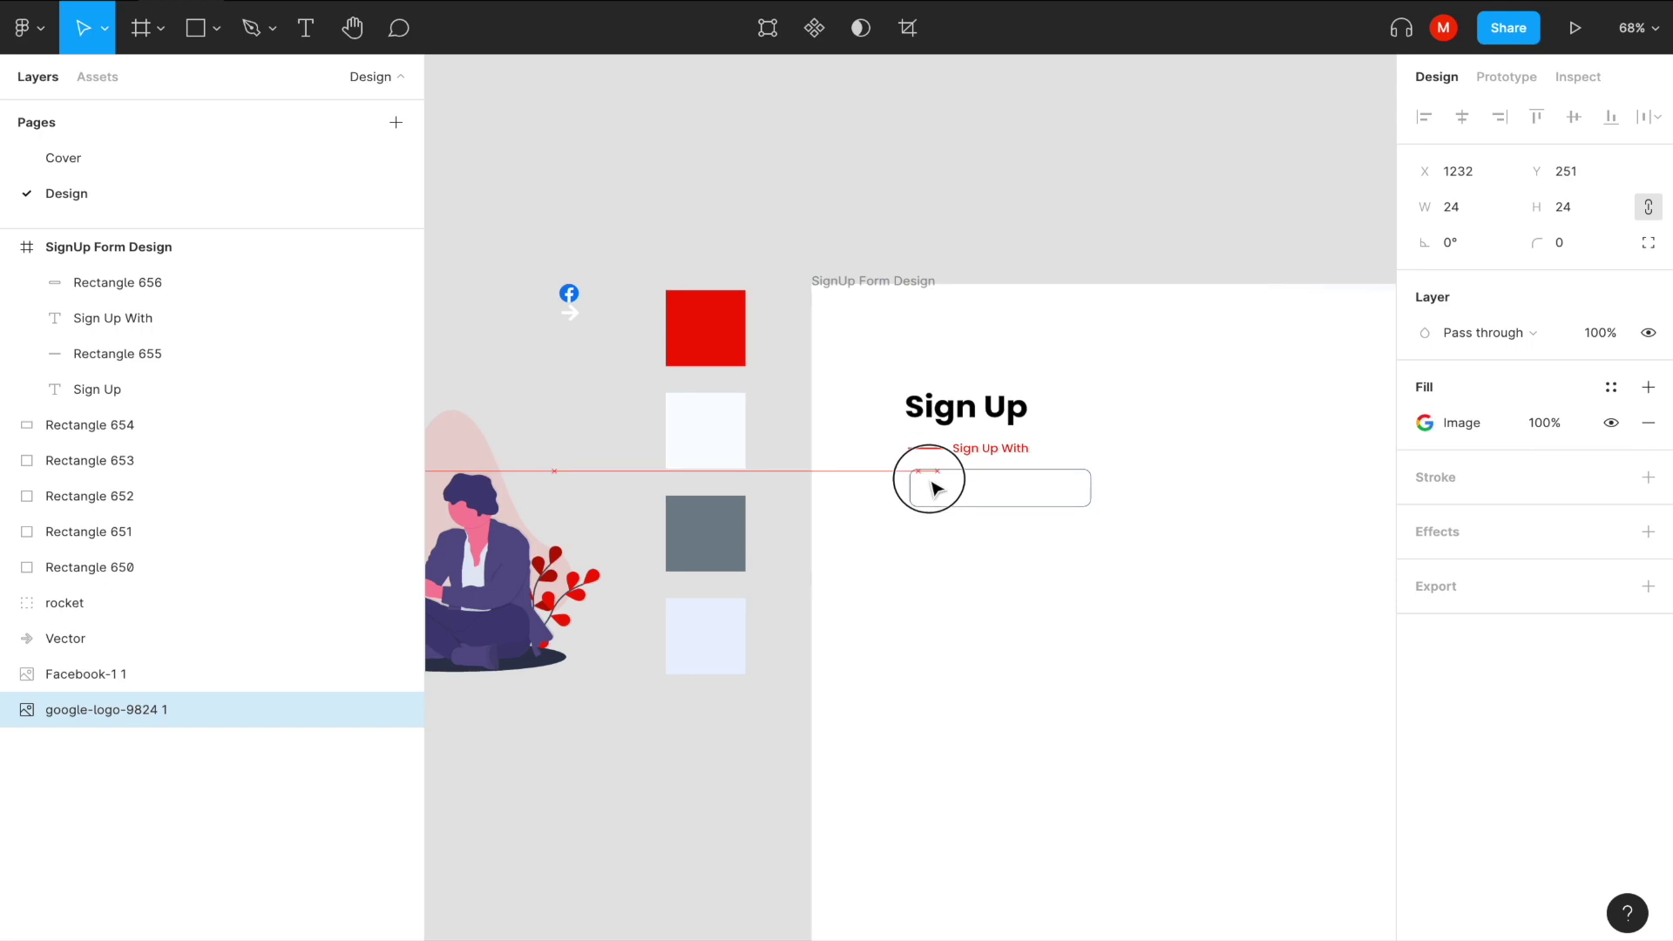
{"action": "scroll", "coordinate": [930, 492], "scroll_direction": "up", "scroll_amount": 5}
{"action": "scroll", "coordinate": [930, 492], "scroll_direction": "up", "scroll_amount": 3}
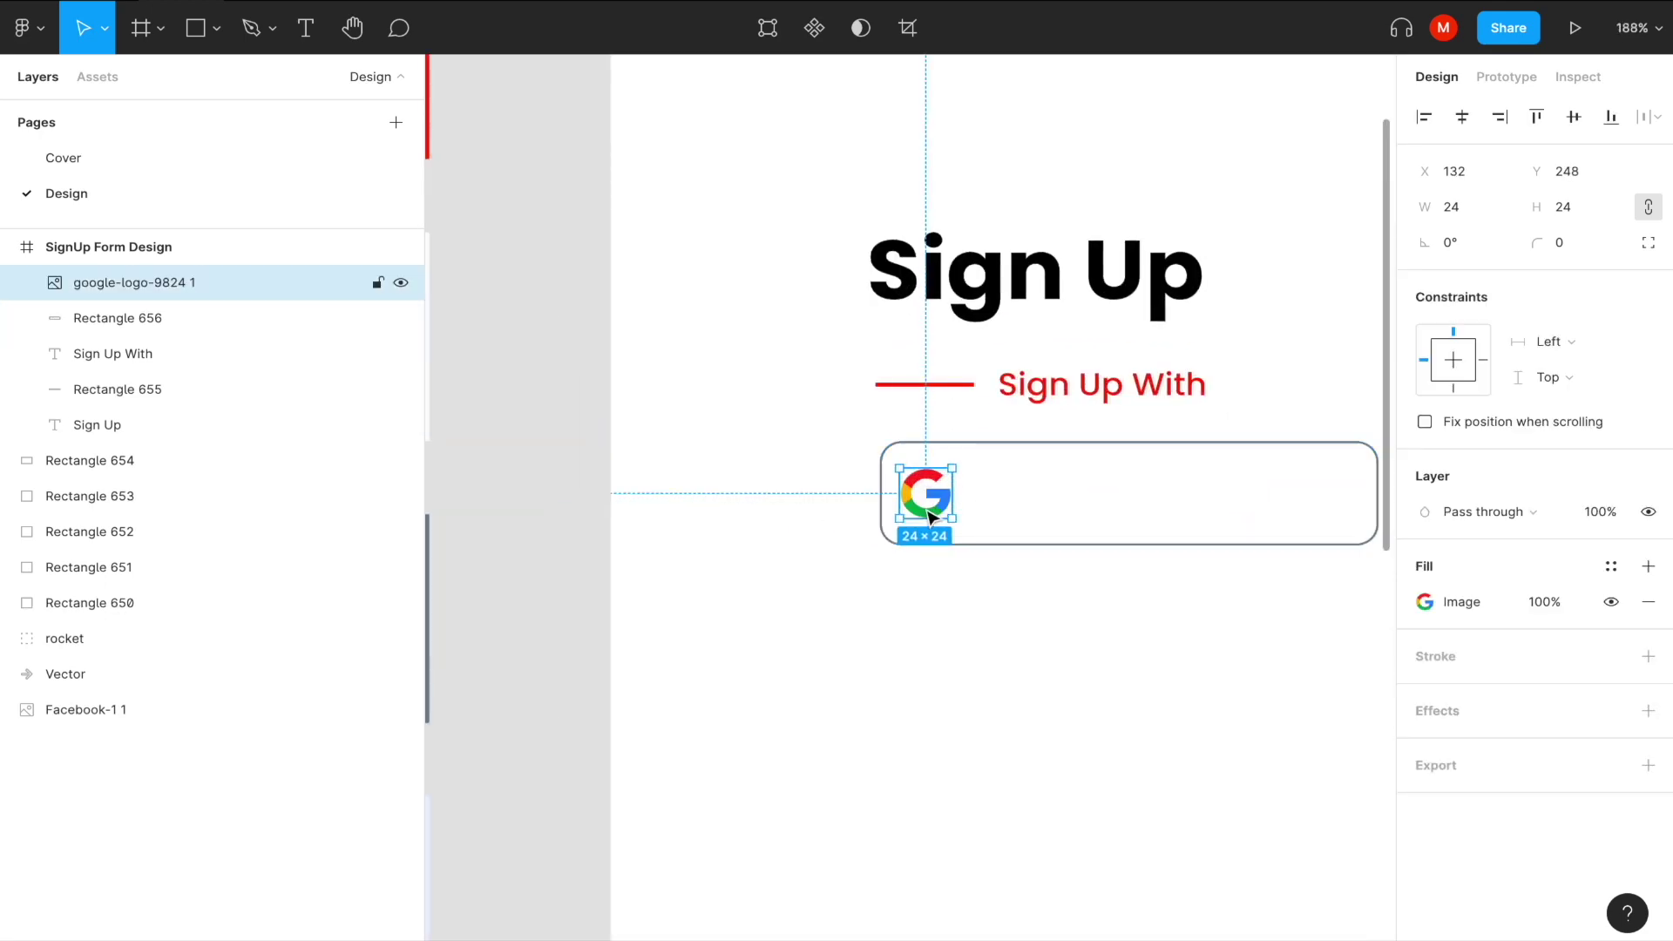
{"action": "key", "text": "t"}
{"action": "left_click", "coordinate": [992, 494]}
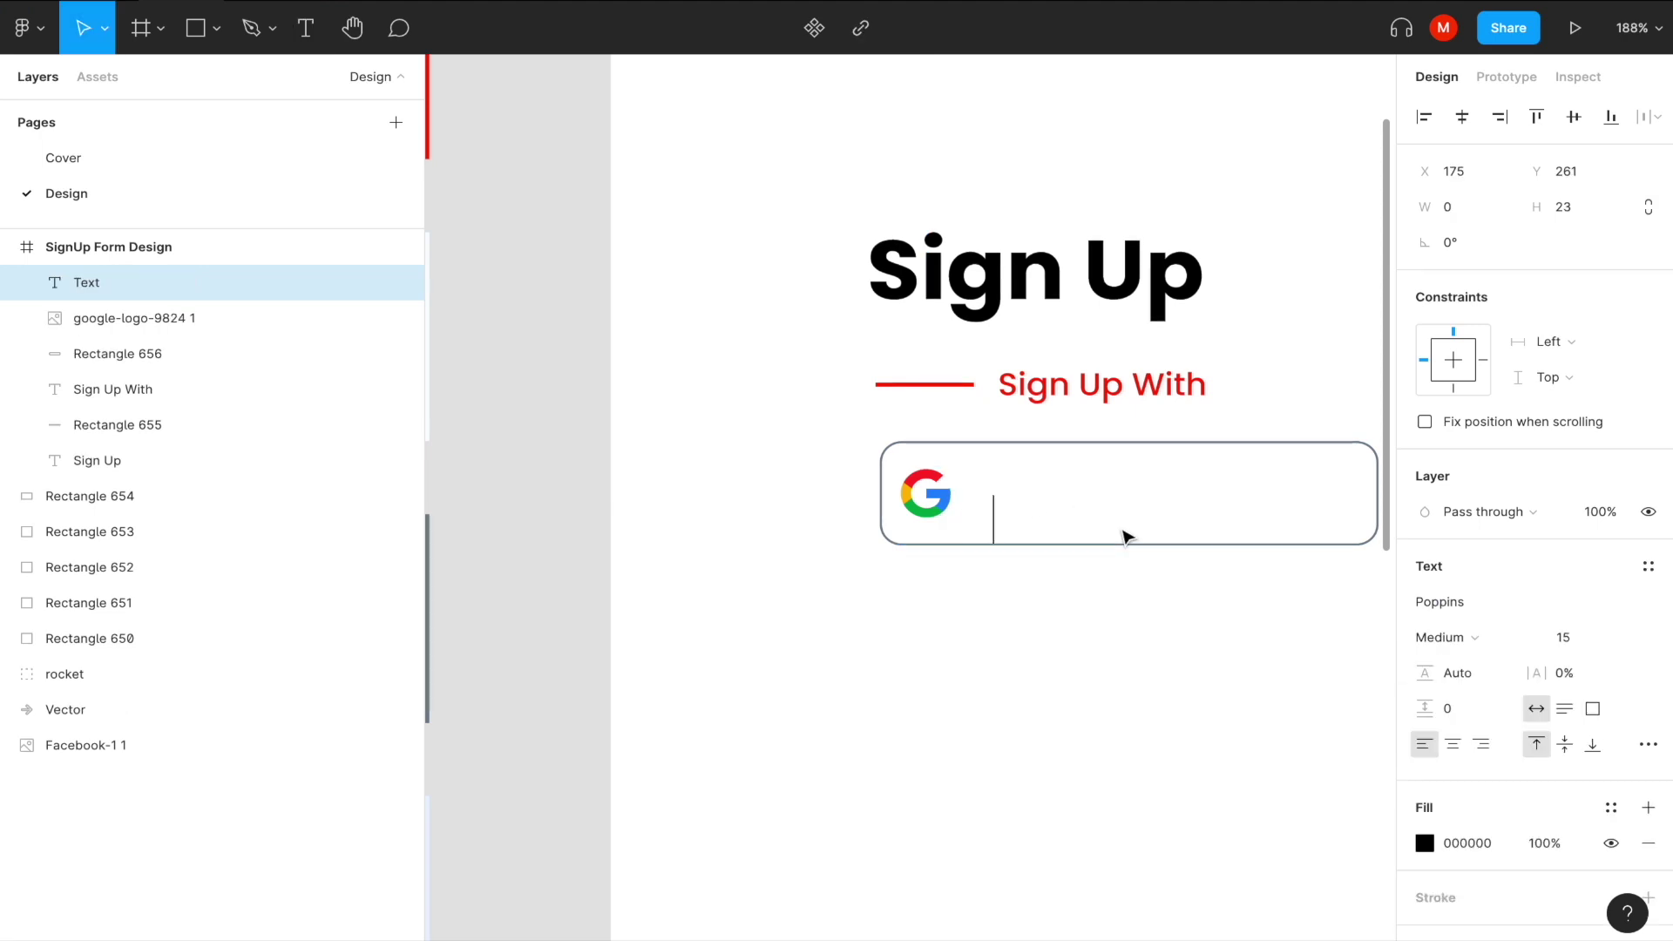
{"action": "type", "text": "si"}
{"action": "key", "text": "BackSpace"}
{"action": "key", "text": "BackSpace"}
{"action": "type", "text": "Sign Up With Google"}
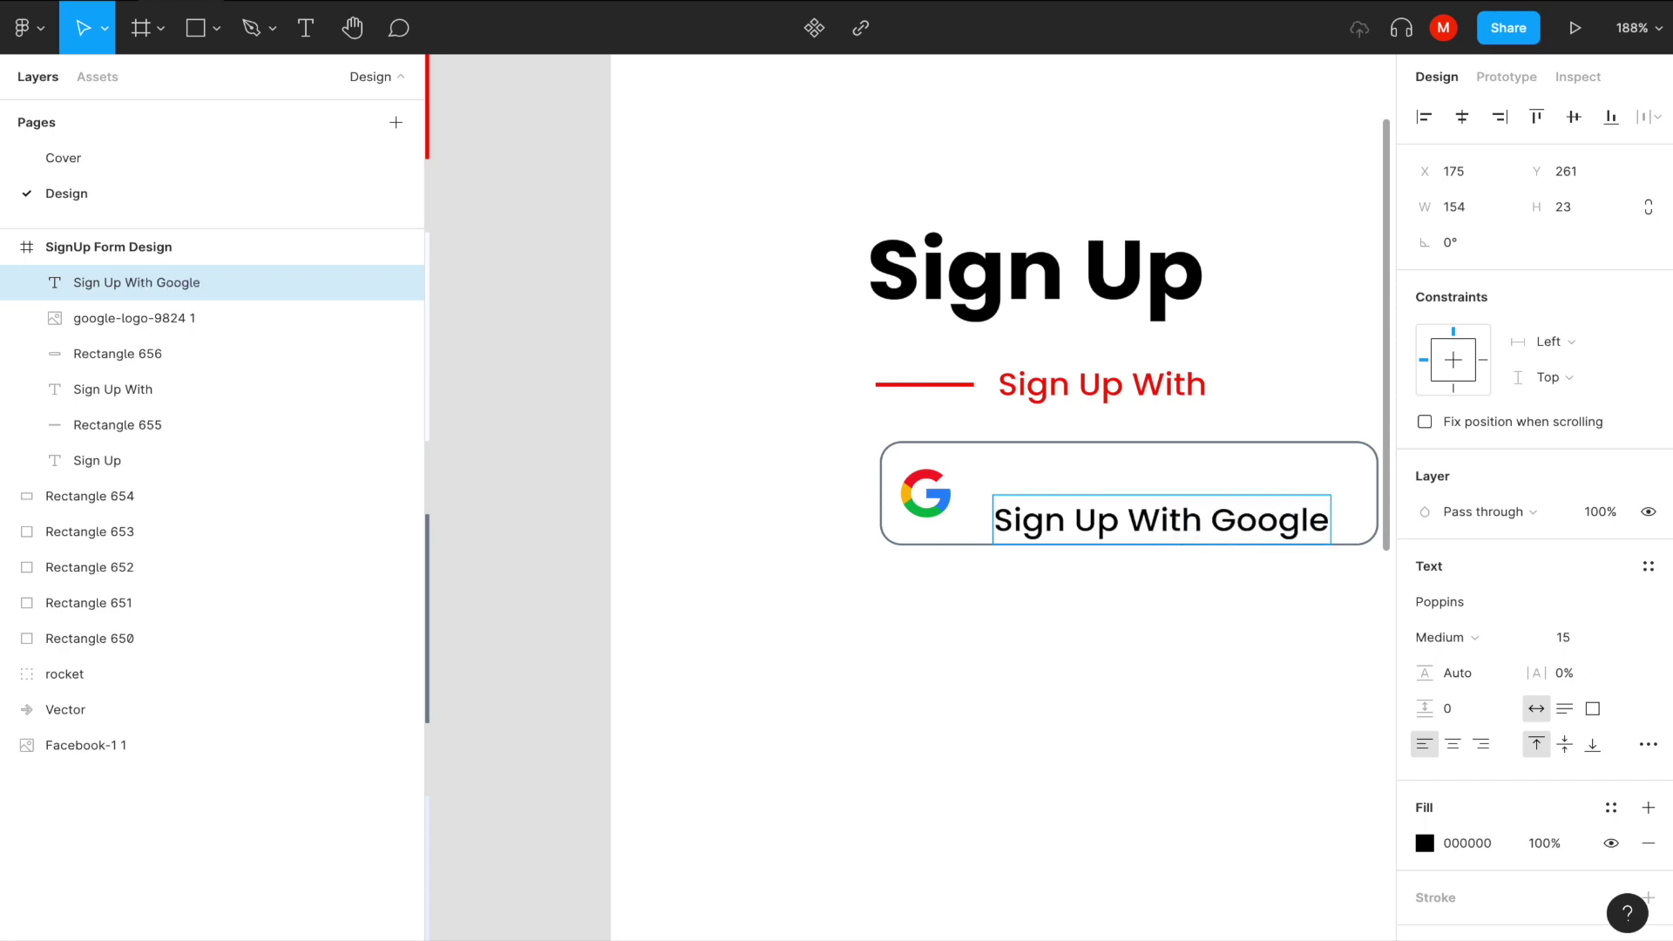
{"action": "key", "text": "Escape"}
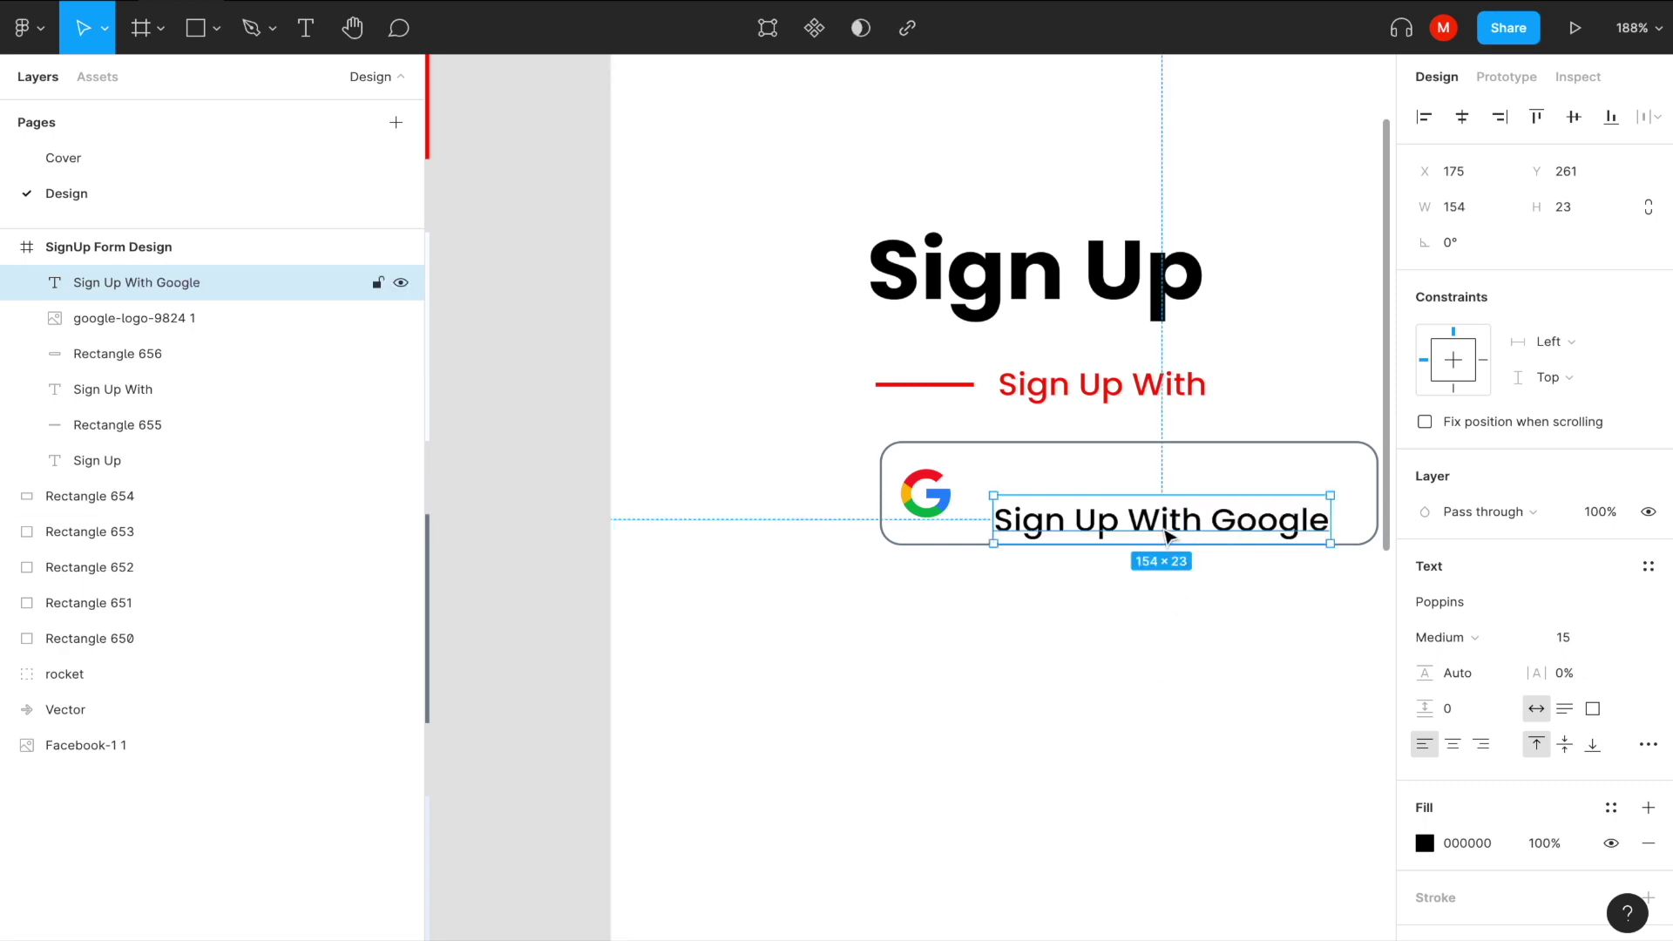
Nudge the Sign Up With Google label until it sits evenly beside the logo.
{"action": "left_click_drag", "start_coordinate": [1163, 527], "coordinate": [1154, 510]}
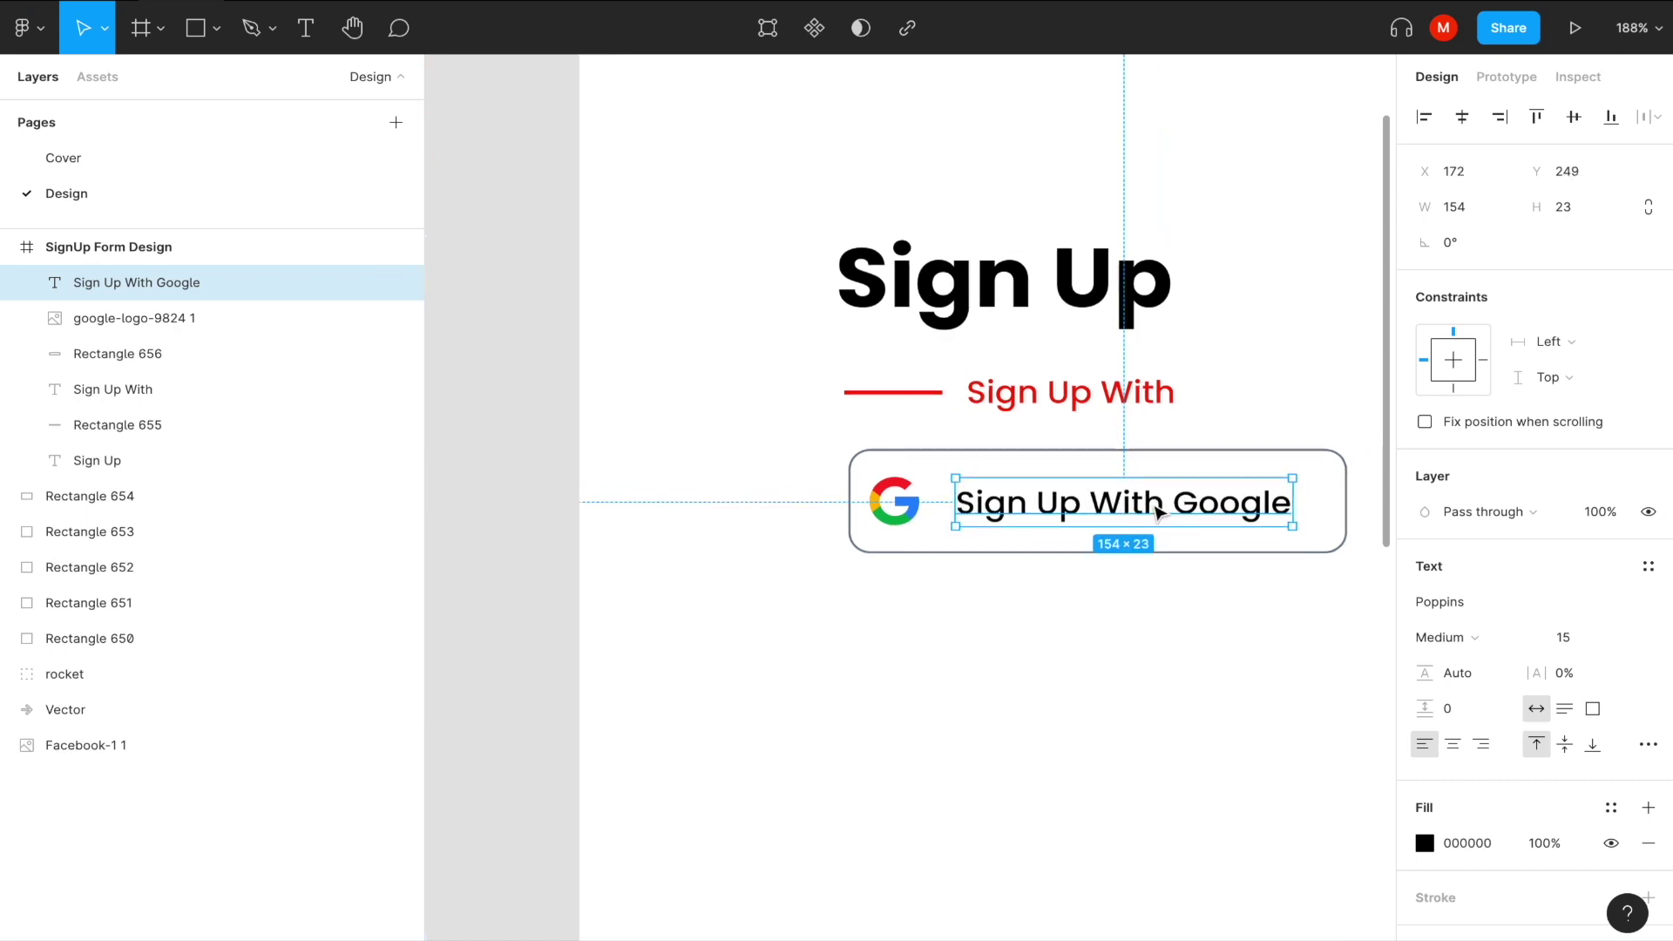
{"action": "scroll", "coordinate": [1155, 512], "scroll_direction": "up", "scroll_amount": 3}
{"action": "left_click_drag", "start_coordinate": [983, 519], "coordinate": [984, 527]}
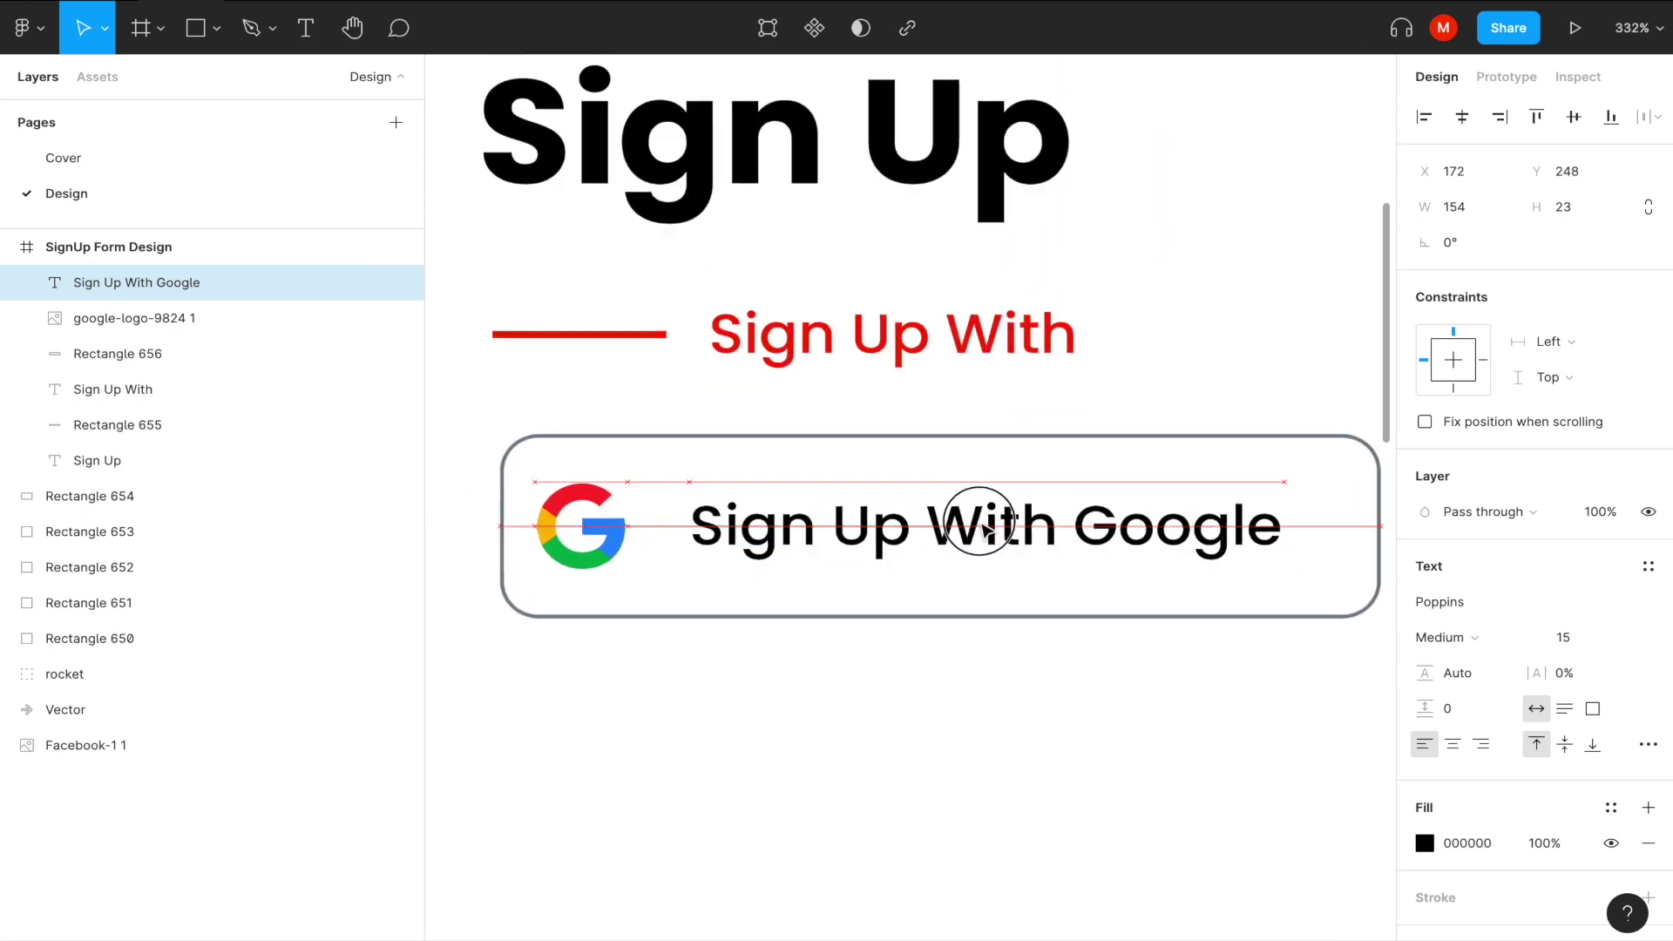
{"action": "scroll", "coordinate": [1091, 627], "scroll_direction": "down", "scroll_amount": 2}
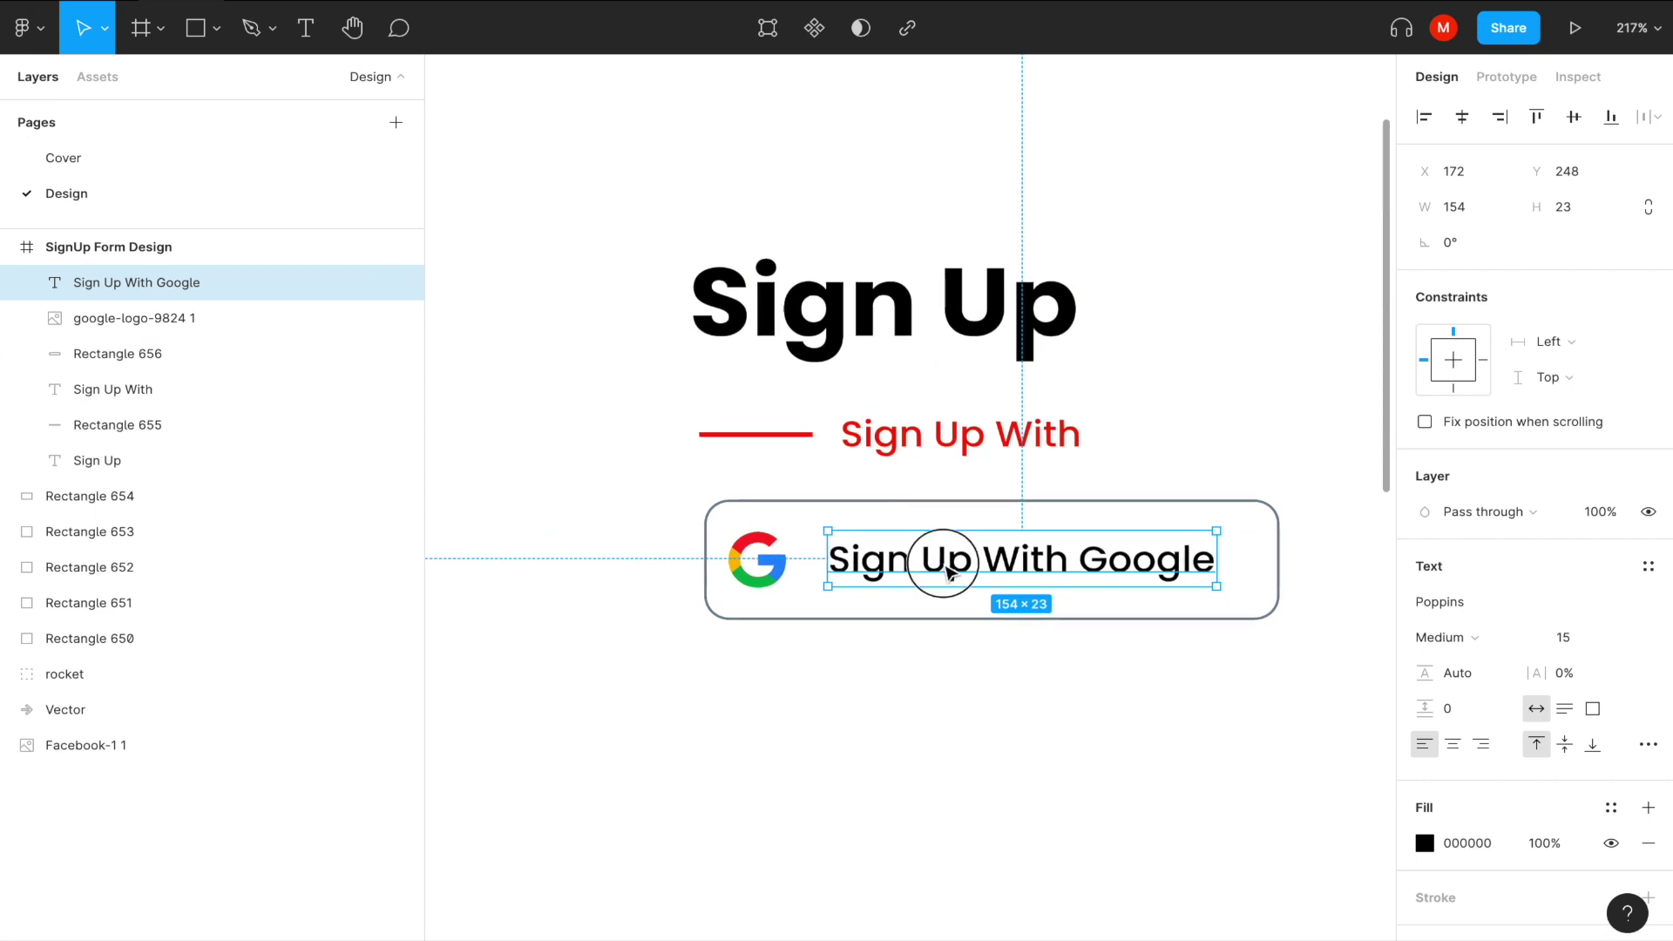
{"action": "left_click_drag", "start_coordinate": [947, 571], "coordinate": [935, 570]}
{"action": "scroll", "coordinate": [1063, 676], "scroll_direction": "down", "scroll_amount": 2}
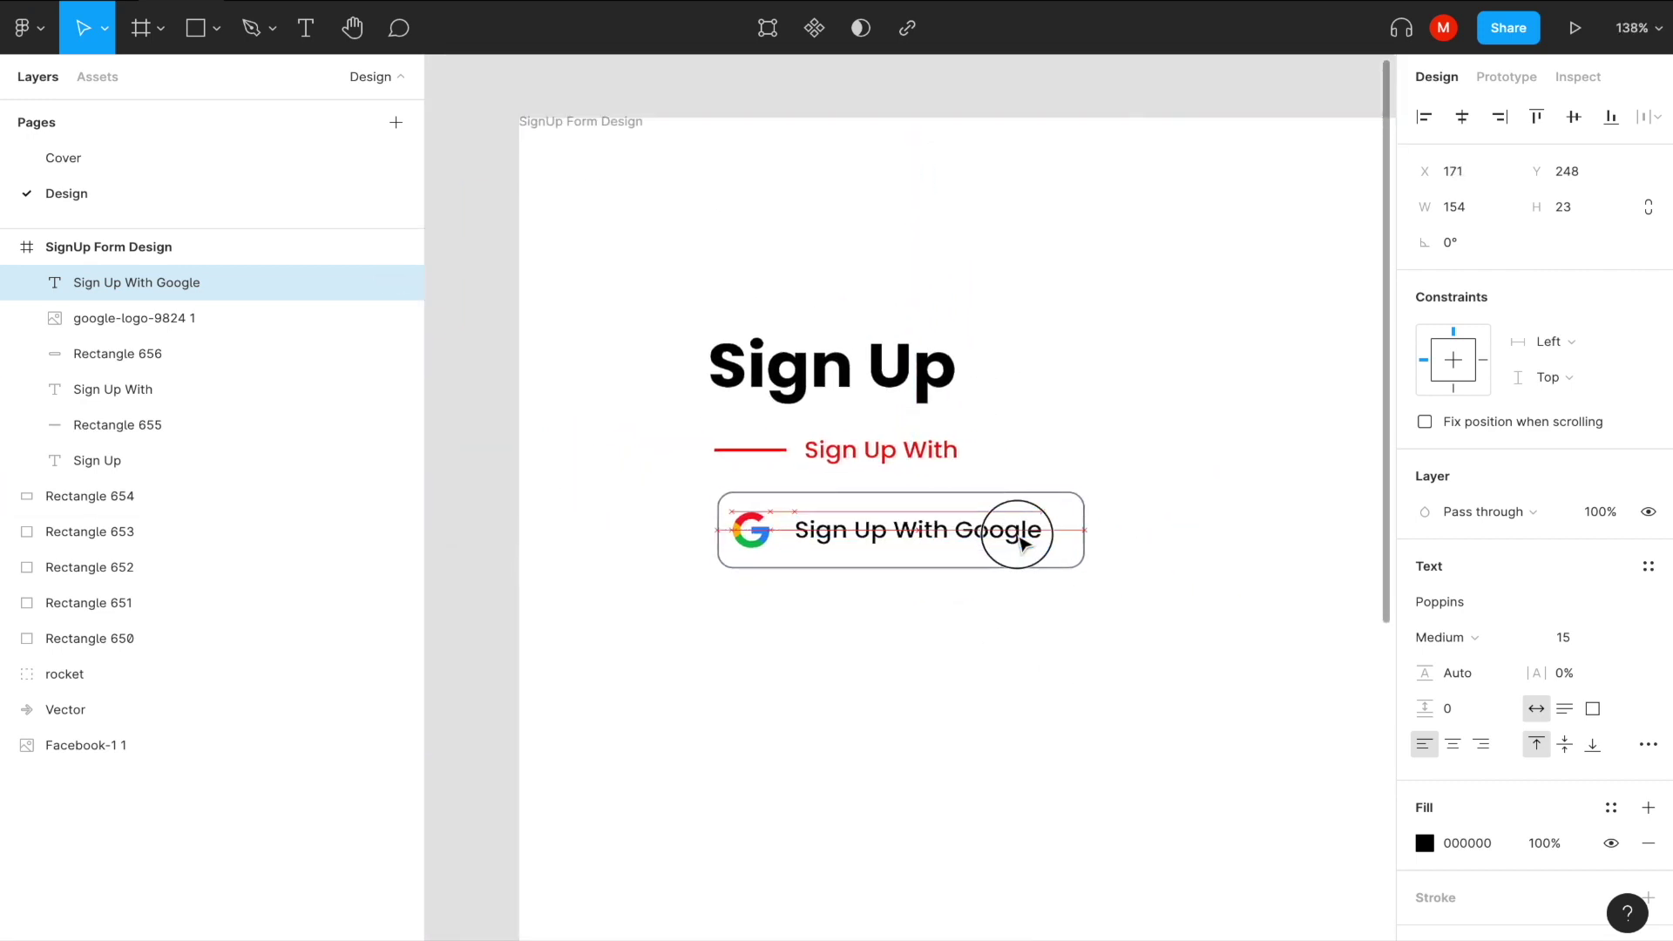
{"action": "left_click_drag", "start_coordinate": [1015, 542], "coordinate": [1021, 542]}
{"action": "left_click", "coordinate": [1105, 664]}
{"action": "scroll", "coordinate": [1104, 664], "scroll_direction": "down", "scroll_amount": 2}
{"action": "scroll", "coordinate": [1104, 664], "scroll_direction": "right", "scroll_amount": 2}
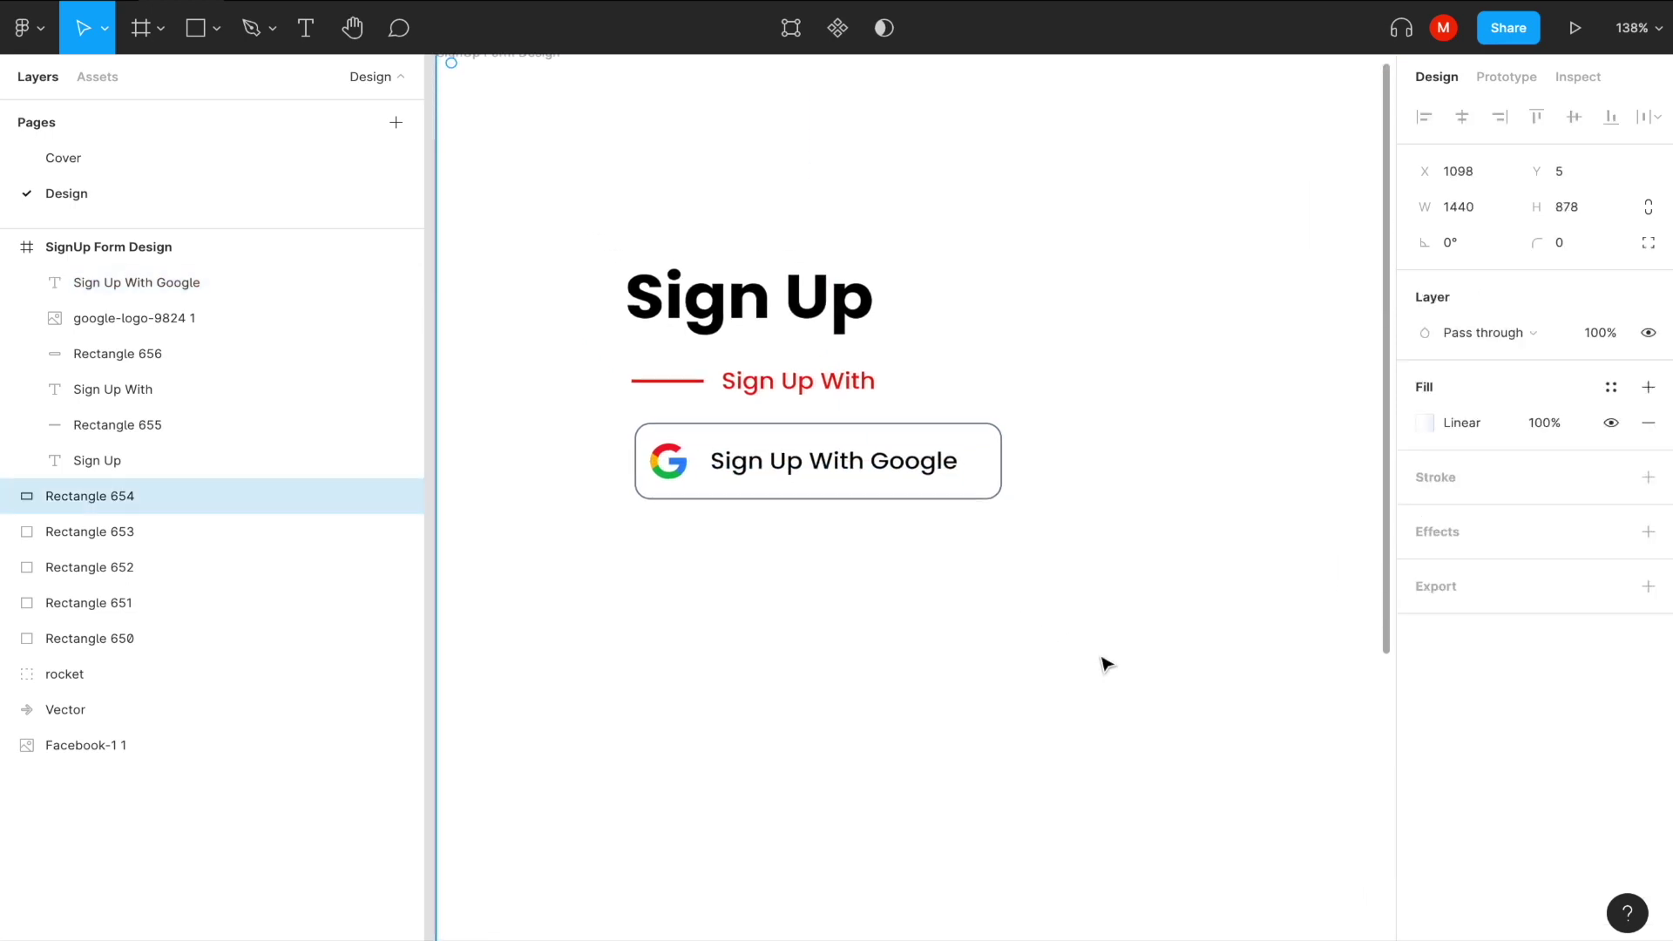
Group the Google logo, Sign Up With Google label and button outline as 'Google'.
{"action": "left_click", "coordinate": [680, 470]}
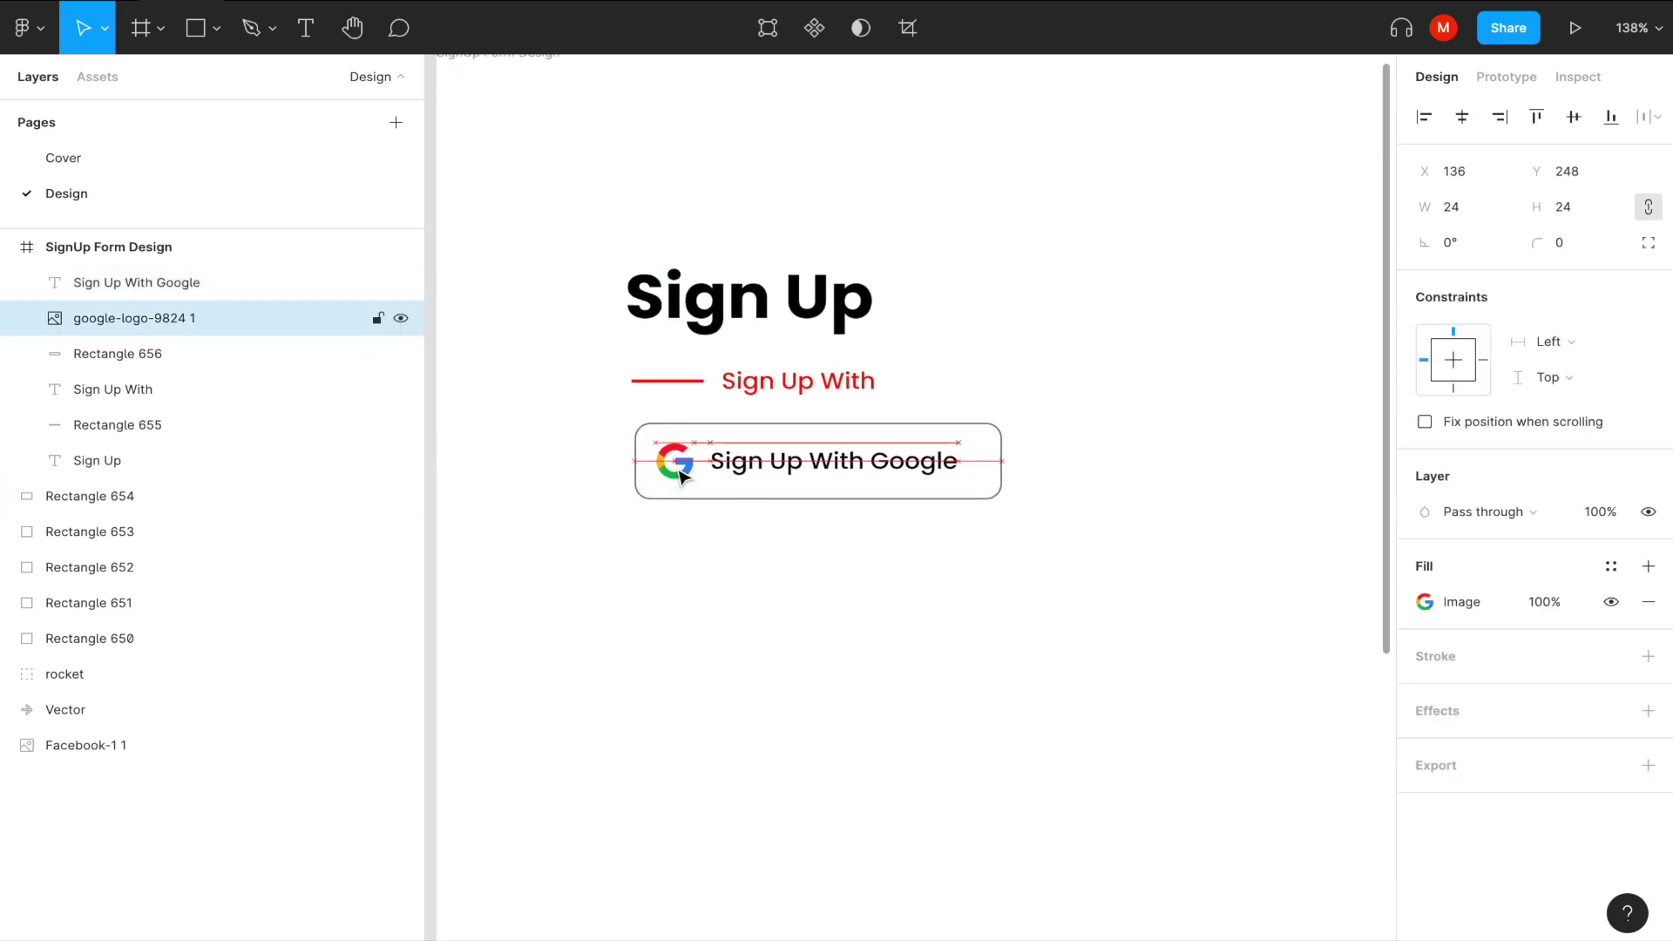
{"action": "left_click", "coordinate": [745, 466], "text": "shift"}
{"action": "left_click_drag", "start_coordinate": [745, 467], "coordinate": [755, 471]}
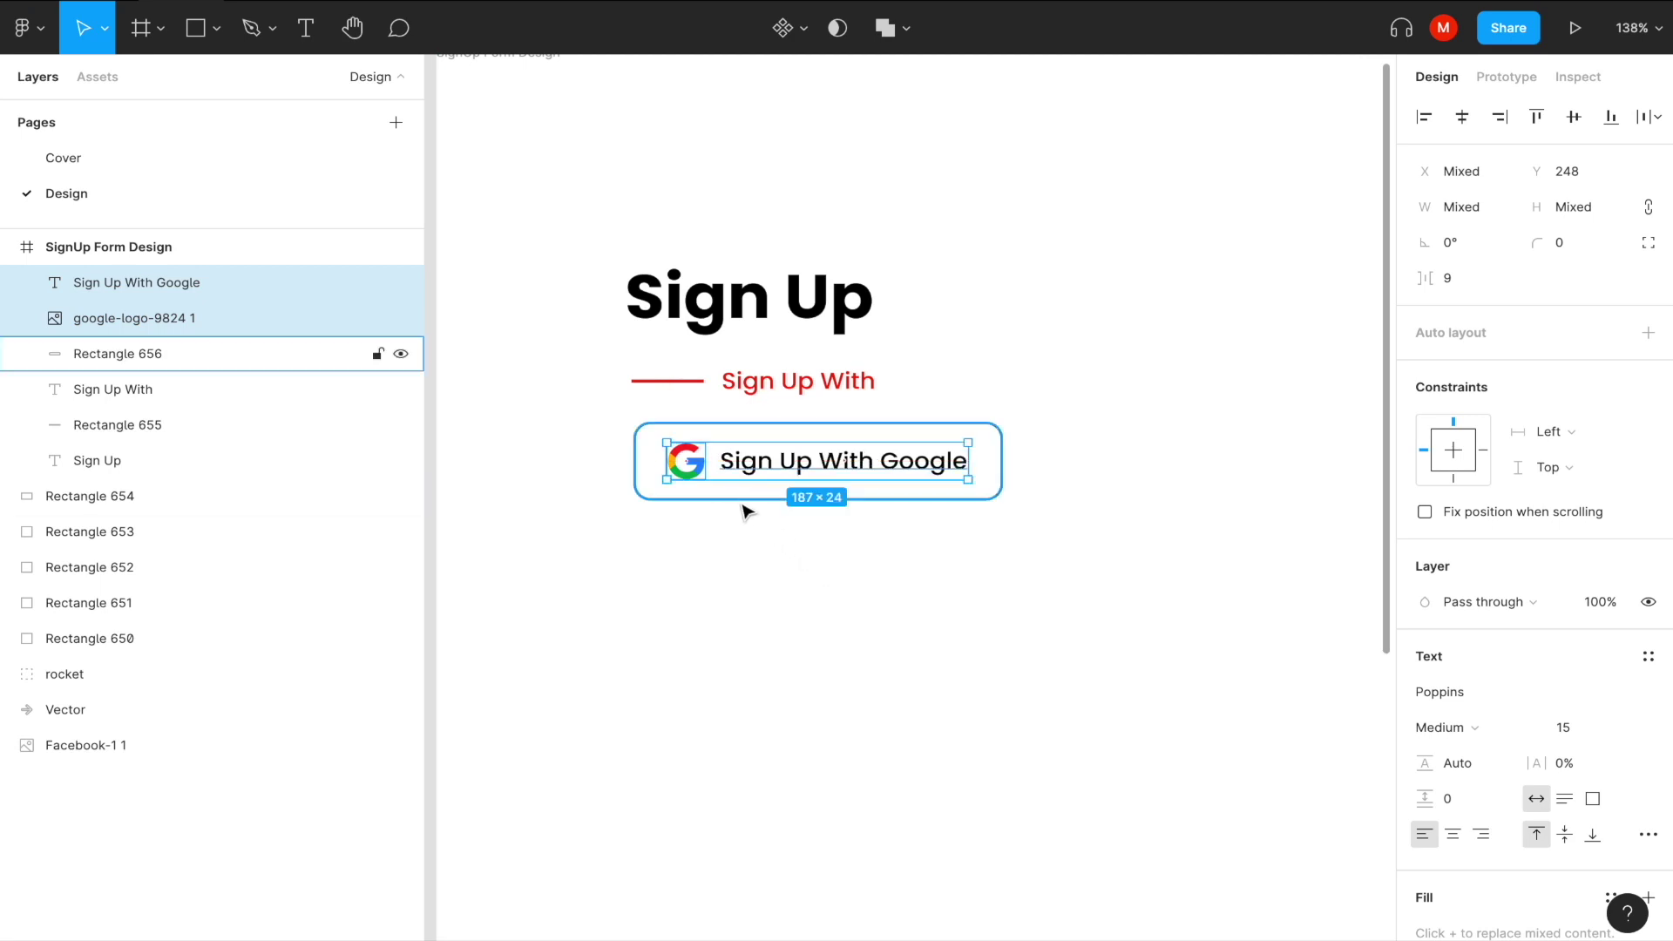
{"action": "left_click", "coordinate": [742, 499], "text": "shift"}
{"action": "key", "text": "ctrl+g"}
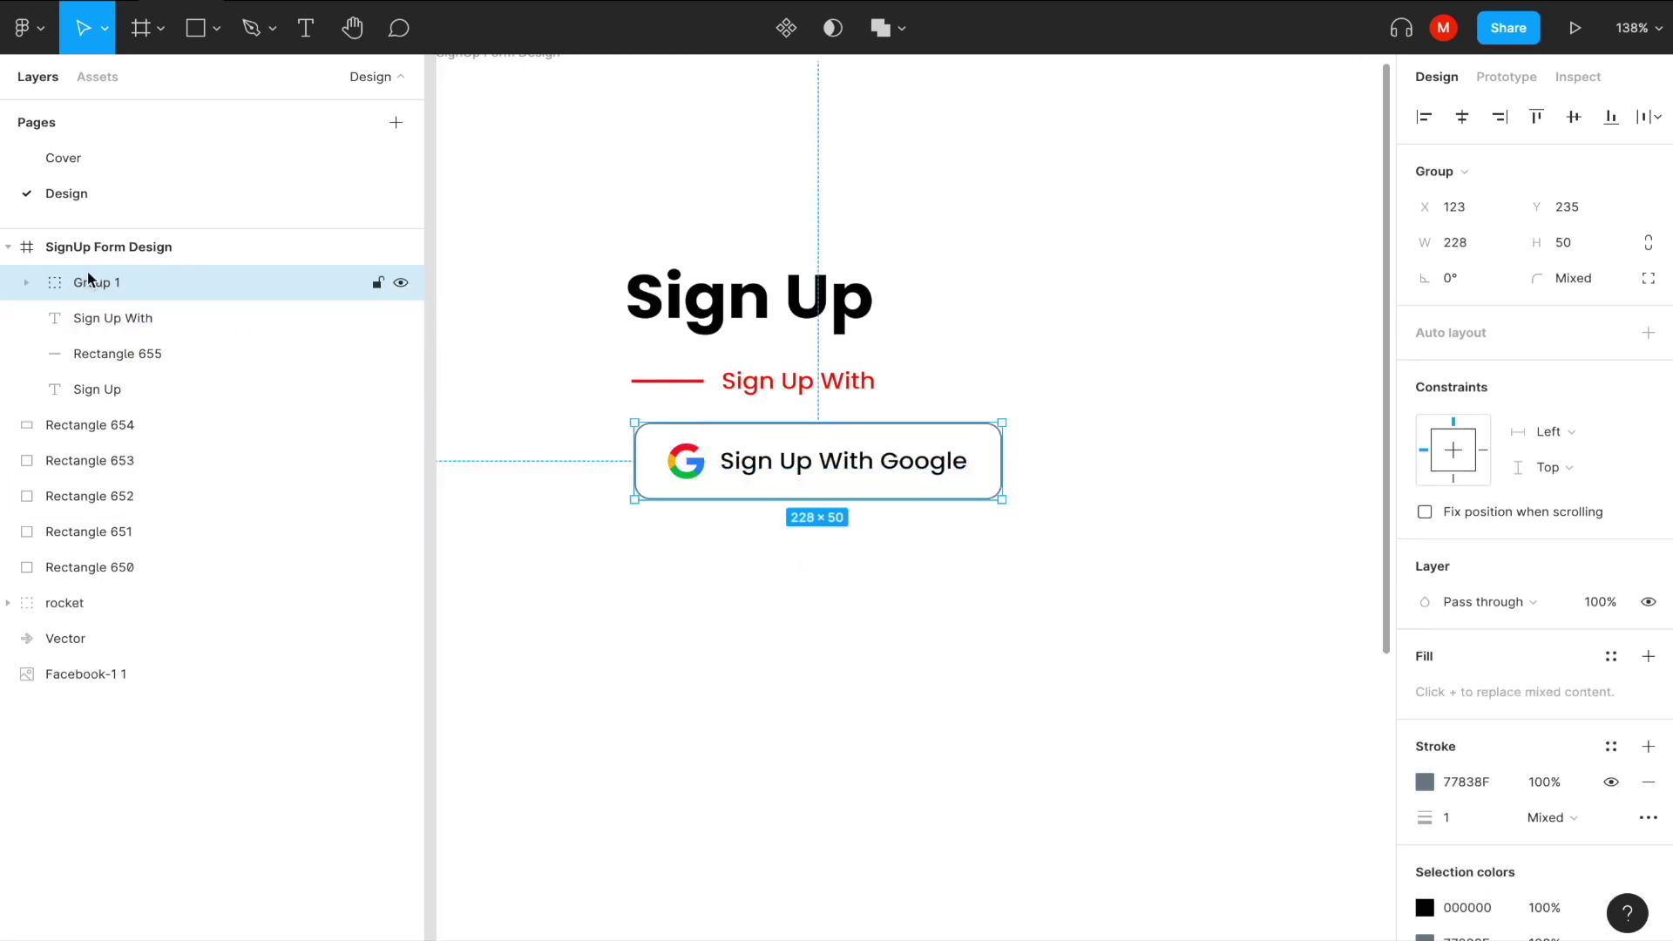
{"action": "double_click", "coordinate": [89, 279]}
{"action": "type", "text": "Google"}
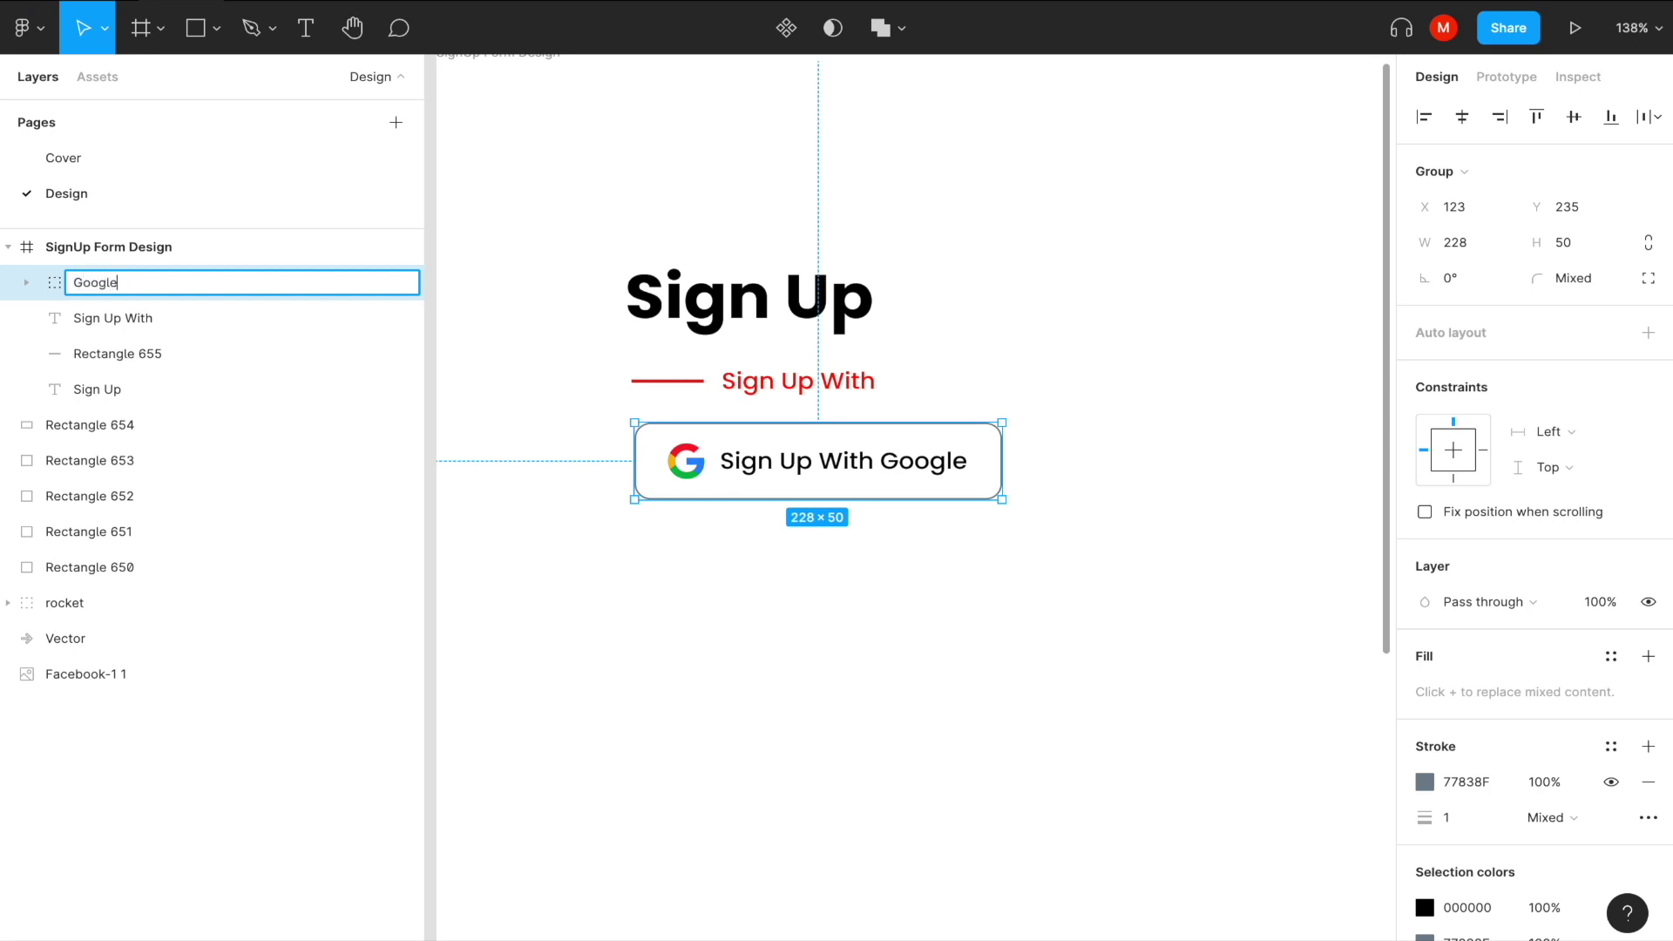
{"action": "key", "text": "Return"}
Duplicate the Google button to the right and change its label to Sign Up With Facebook.
{"action": "scroll", "coordinate": [530, 504], "scroll_direction": "down", "scroll_amount": 3, "text": "ctrl"}
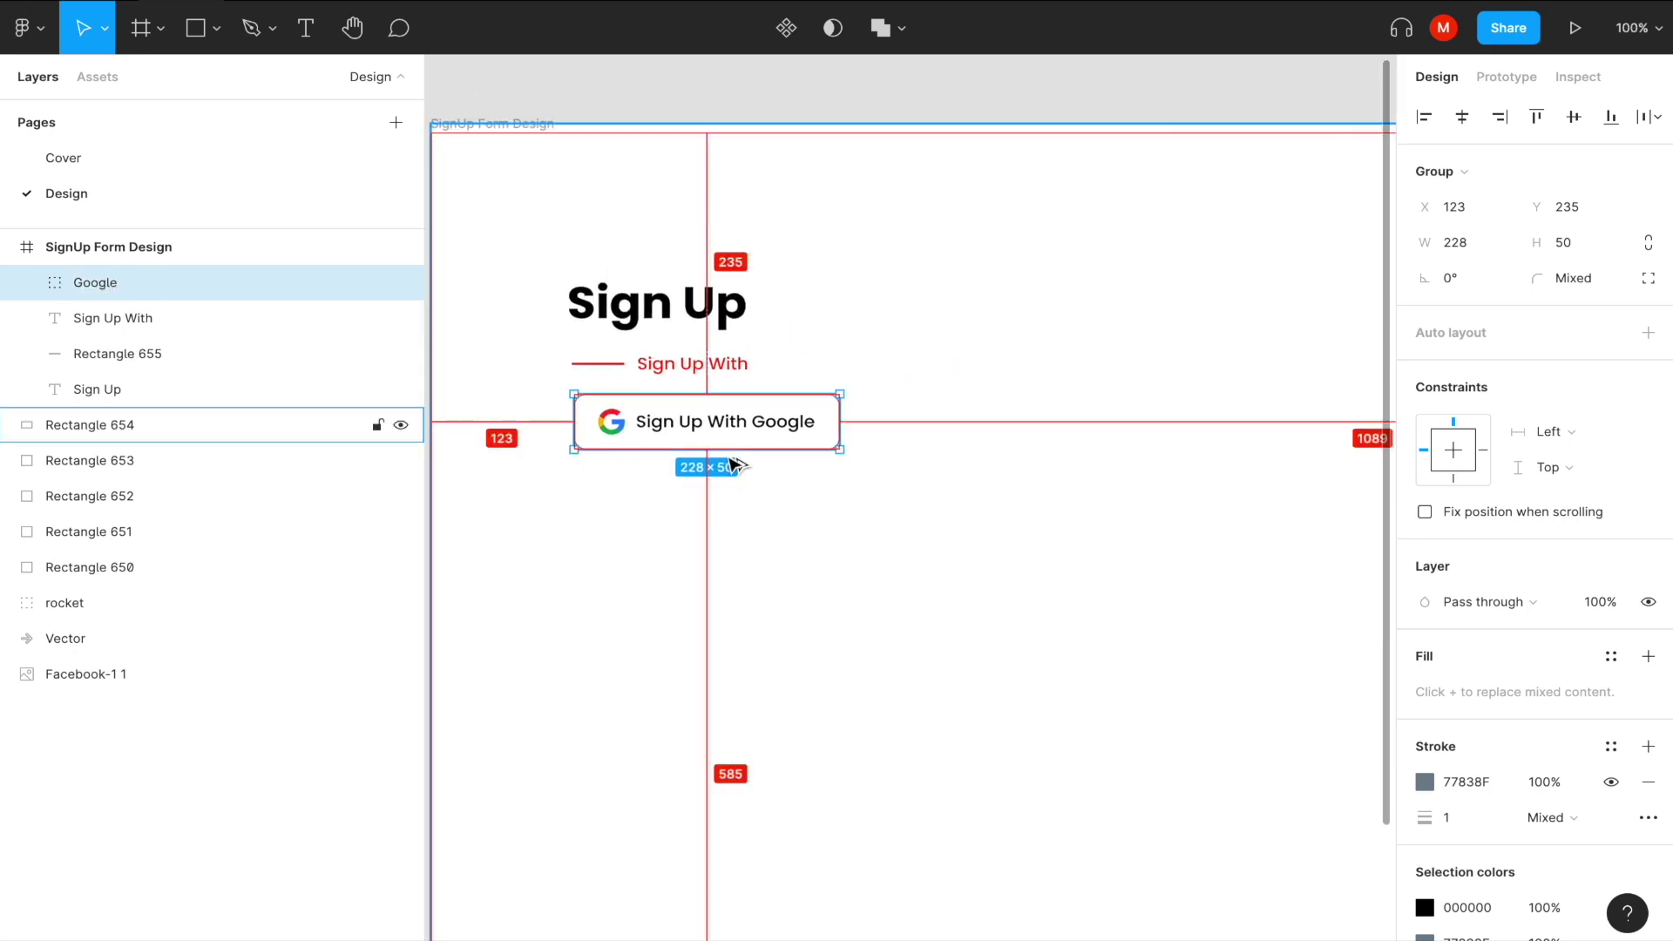
{"action": "left_click_drag", "start_coordinate": [728, 422], "coordinate": [1013, 434]}
{"action": "double_click", "coordinate": [964, 427]}
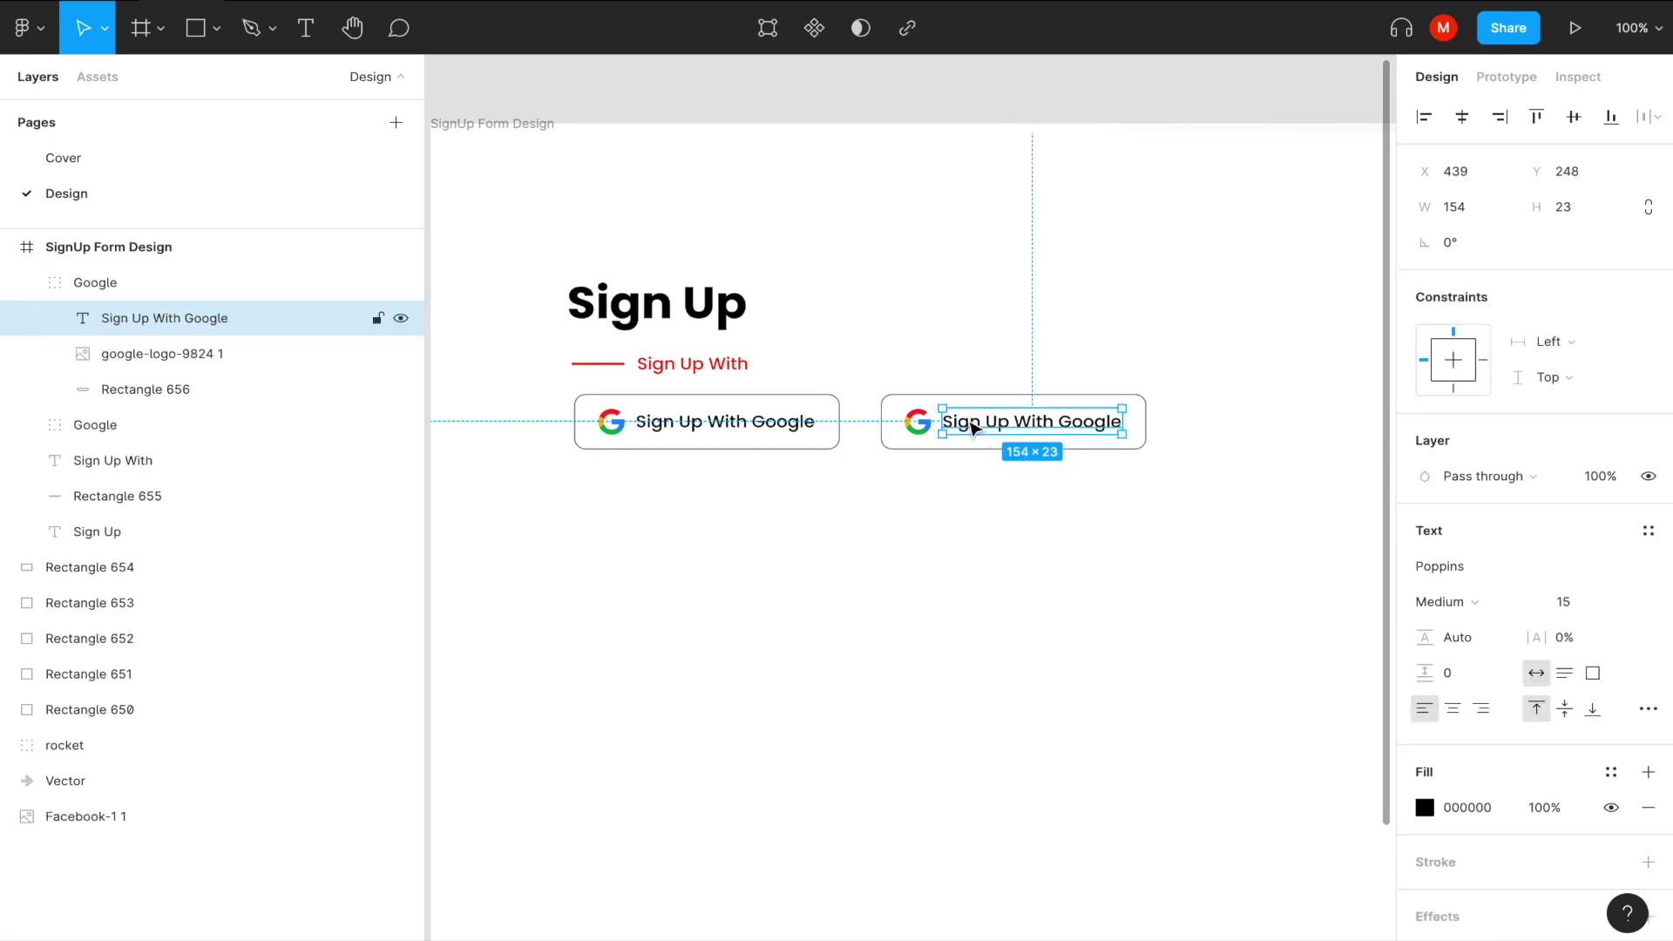
{"action": "key", "text": "Return"}
{"action": "key", "text": "BackSpace"}
{"action": "key", "text": "BackSpace"}
{"action": "key", "text": "BackSpace"}
{"action": "key", "text": "BackSpace"}
{"action": "key", "text": "BackSpace"}
{"action": "key", "text": "BackSpace"}
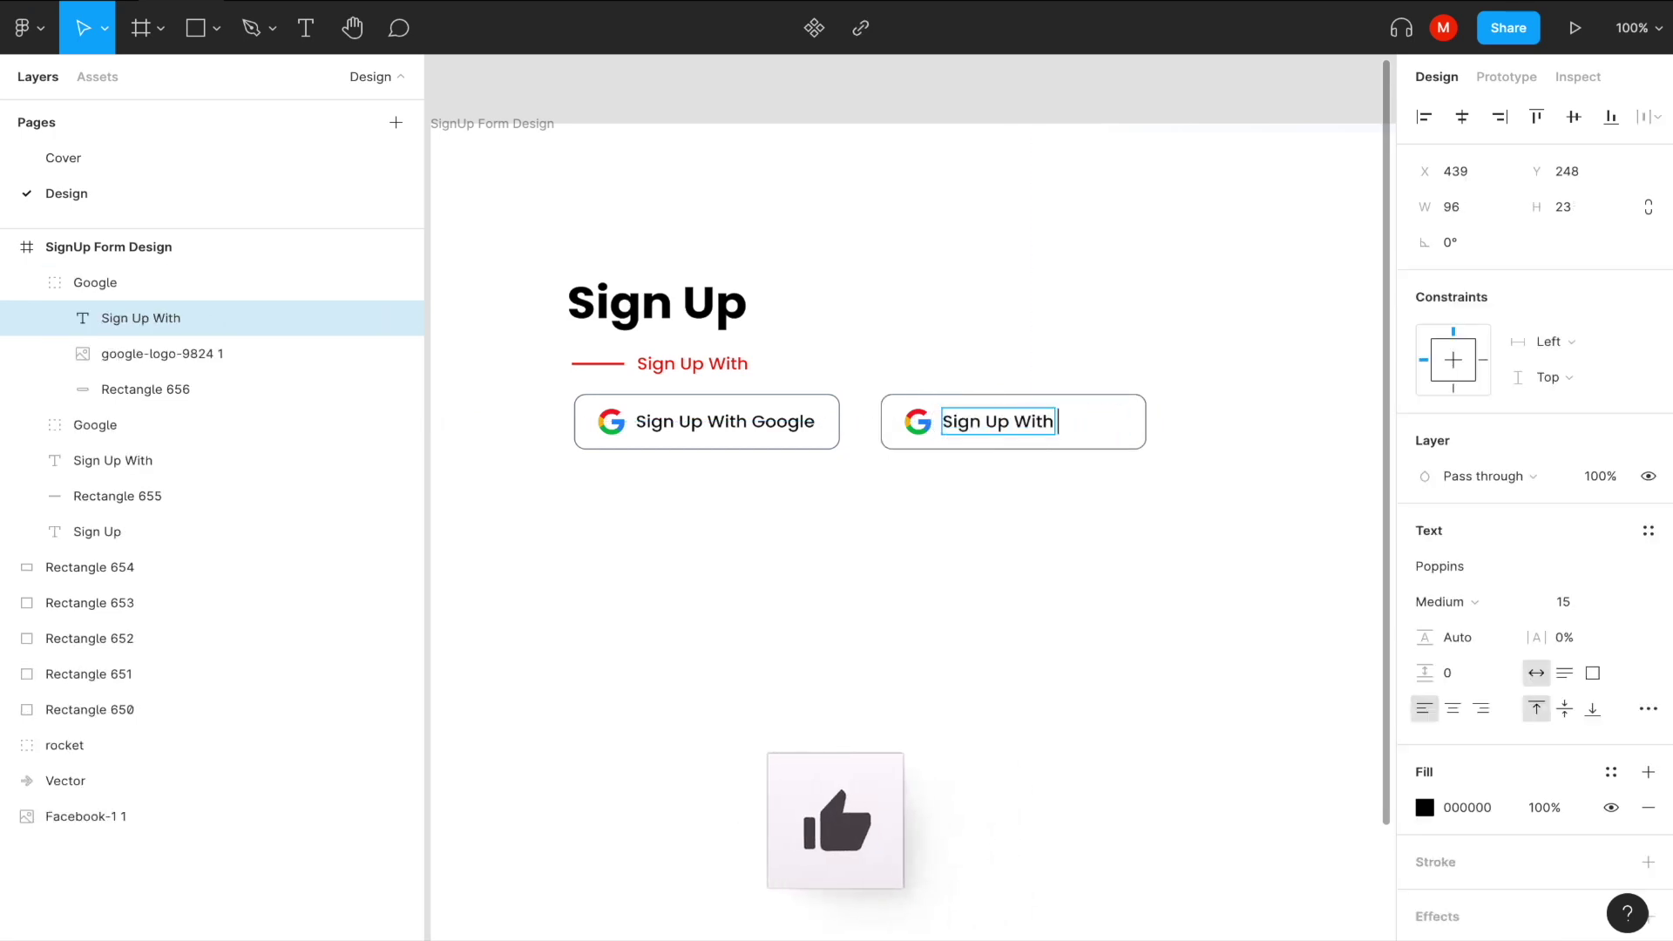
{"action": "type", "text": "Facebook"}
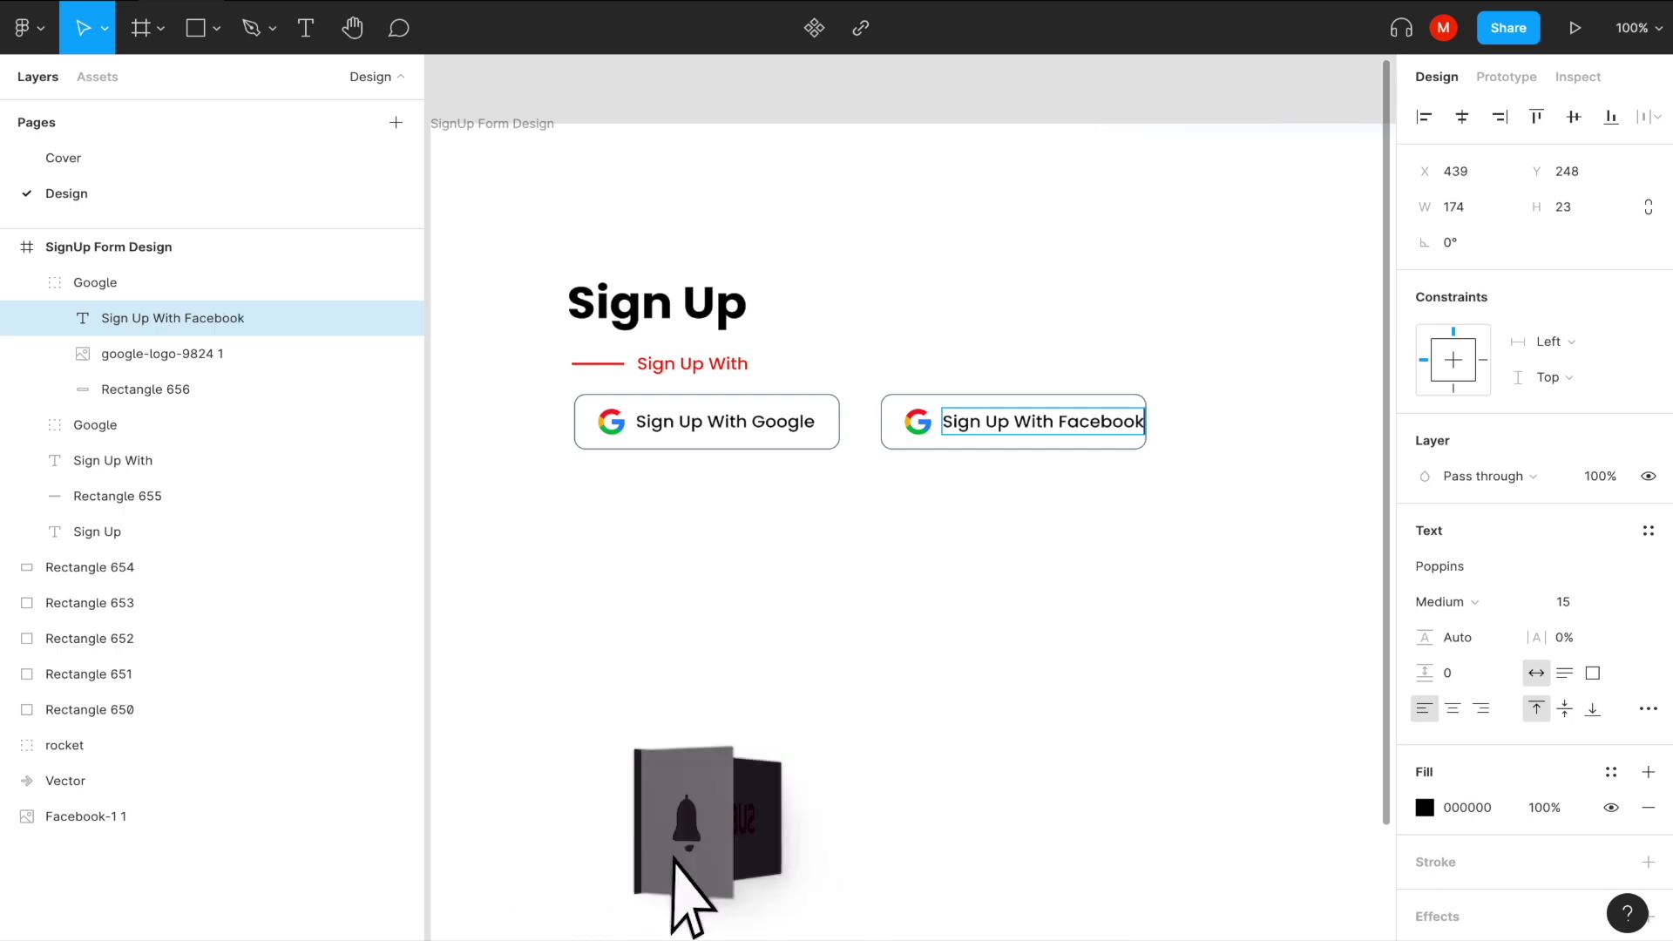
{"action": "key", "text": "Escape"}
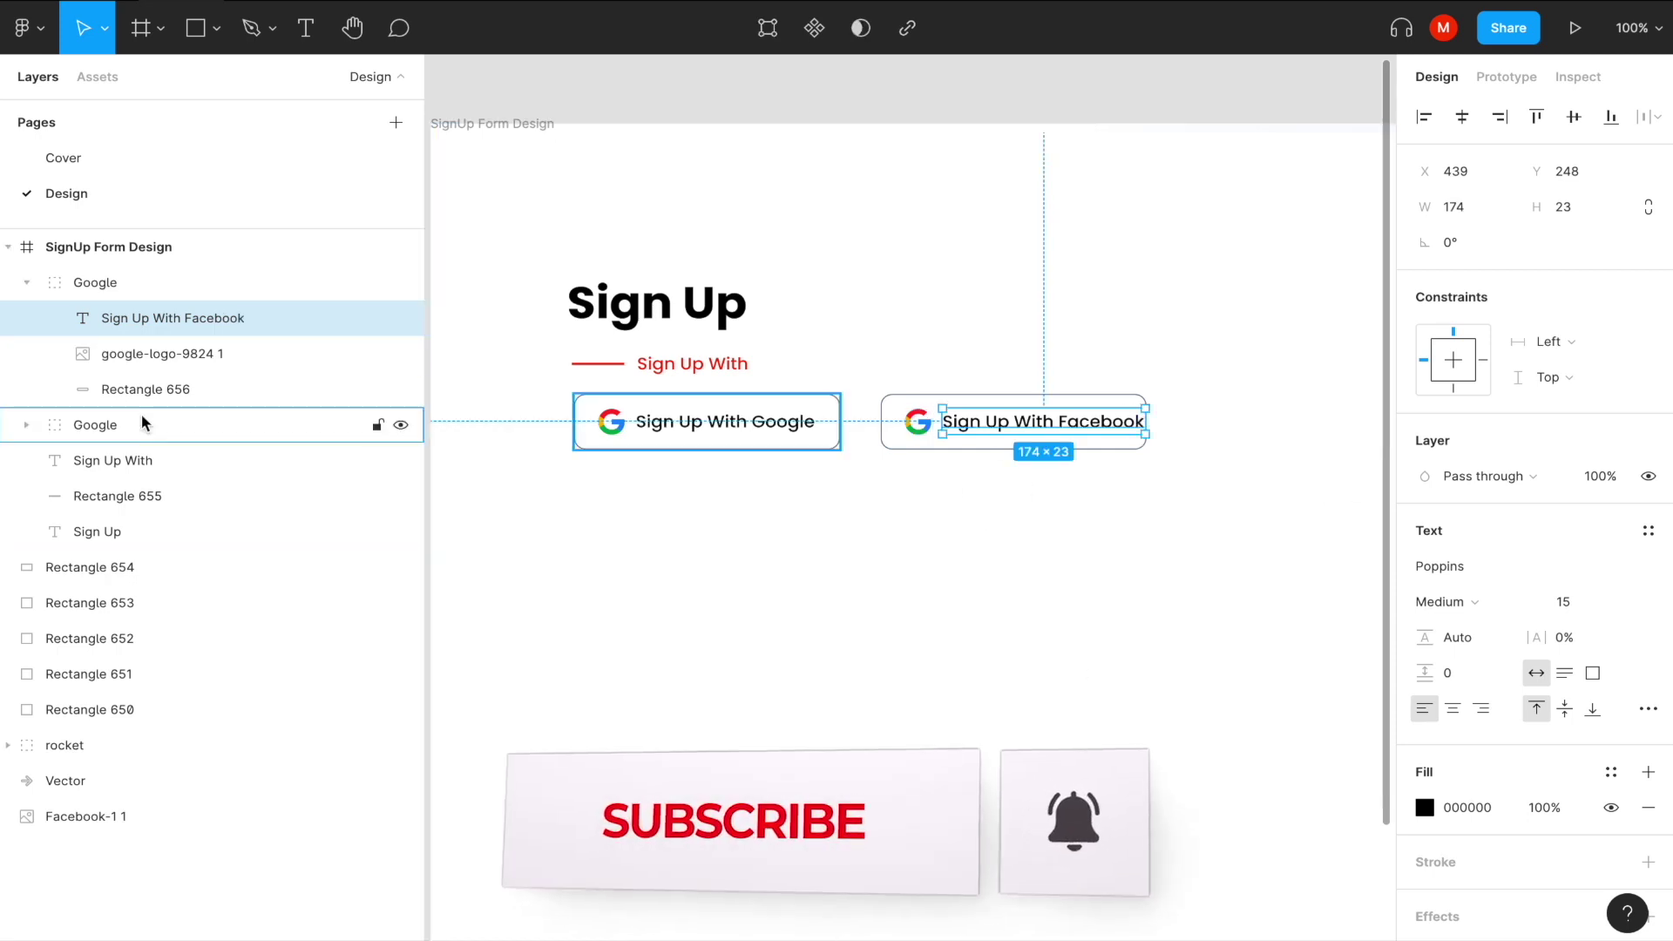
Widen the copied button's outline to about 248 px and delete its Google logo.
{"action": "left_click", "coordinate": [145, 389]}
{"action": "left_click_drag", "start_coordinate": [1145, 422], "coordinate": [1169, 421]}
{"action": "left_click", "coordinate": [168, 353]}
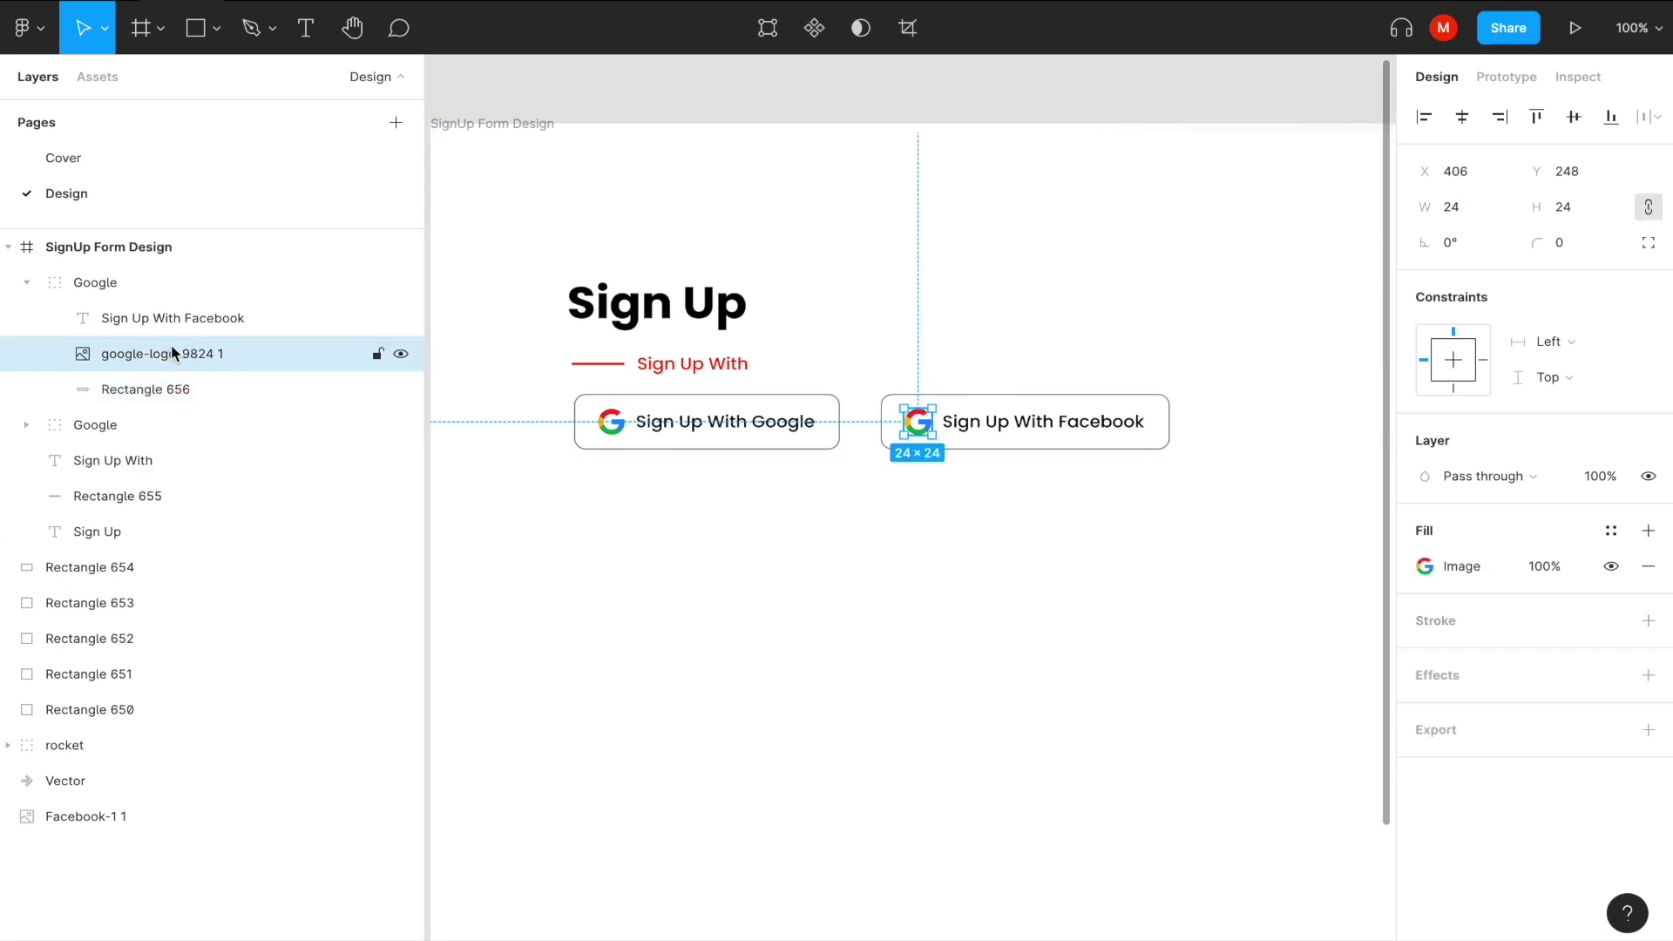
{"action": "key", "text": "Delete"}
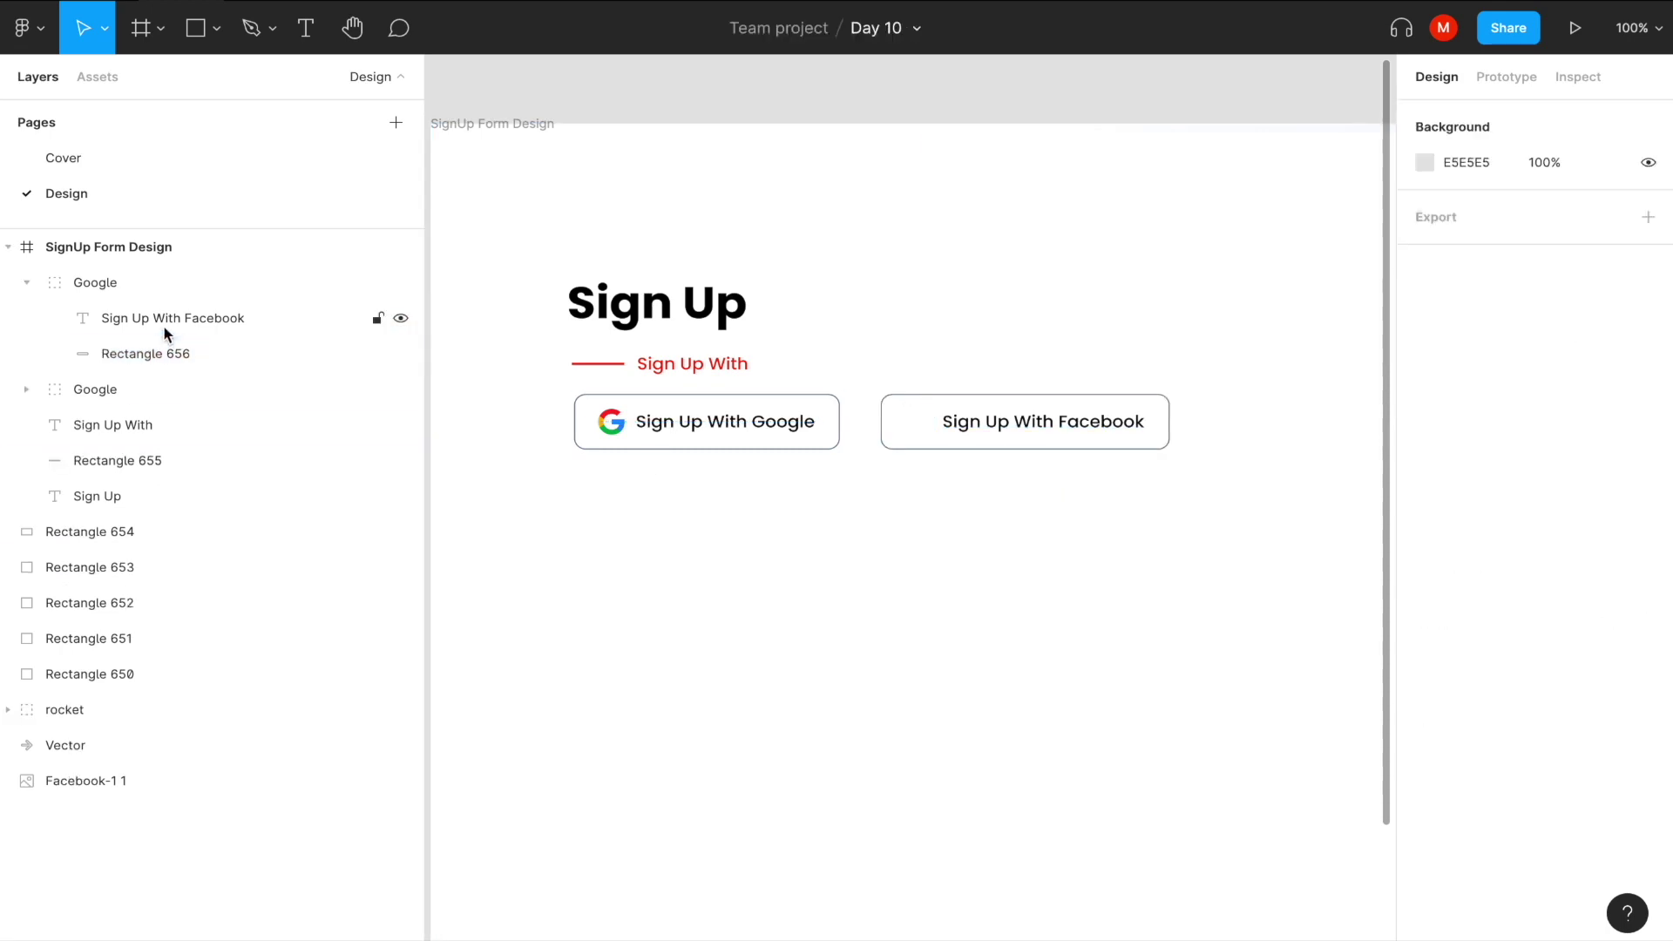
{"action": "scroll", "coordinate": [496, 534], "scroll_direction": "down", "scroll_amount": 3}
Place the Facebook logo inside the copied button's group and name the group 'Facebook'.
{"action": "scroll", "coordinate": [496, 534], "scroll_direction": "left", "scroll_amount": 3}
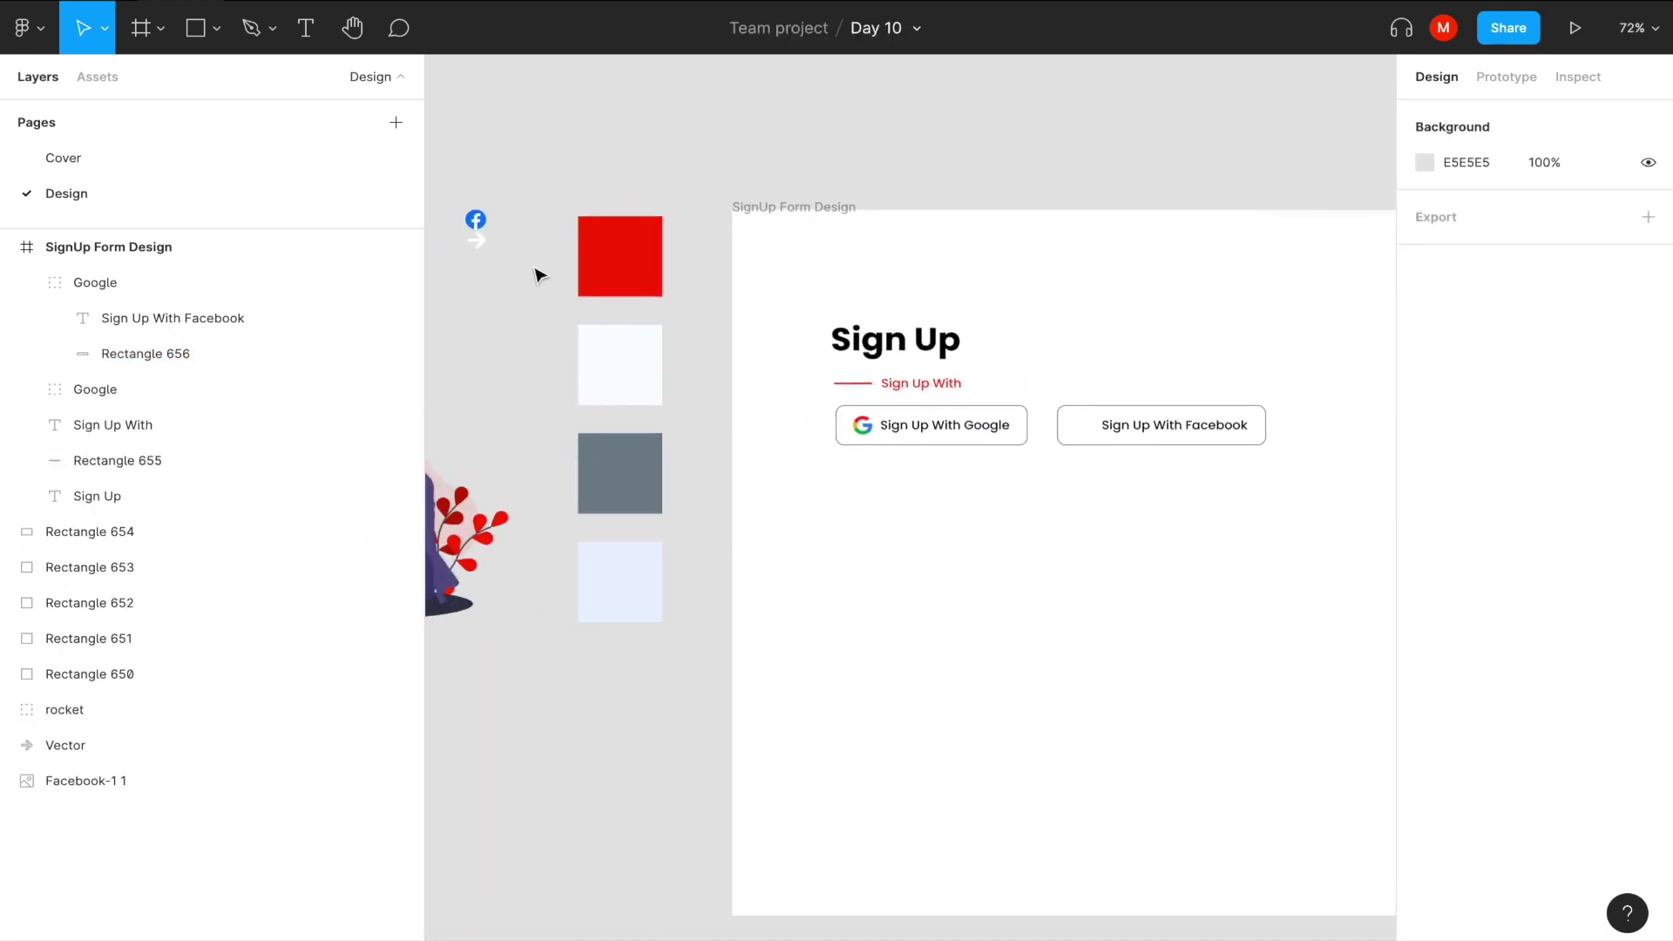
{"action": "left_click_drag", "start_coordinate": [474, 220], "coordinate": [1084, 434]}
{"action": "left_click_drag", "start_coordinate": [75, 293], "coordinate": [104, 327]}
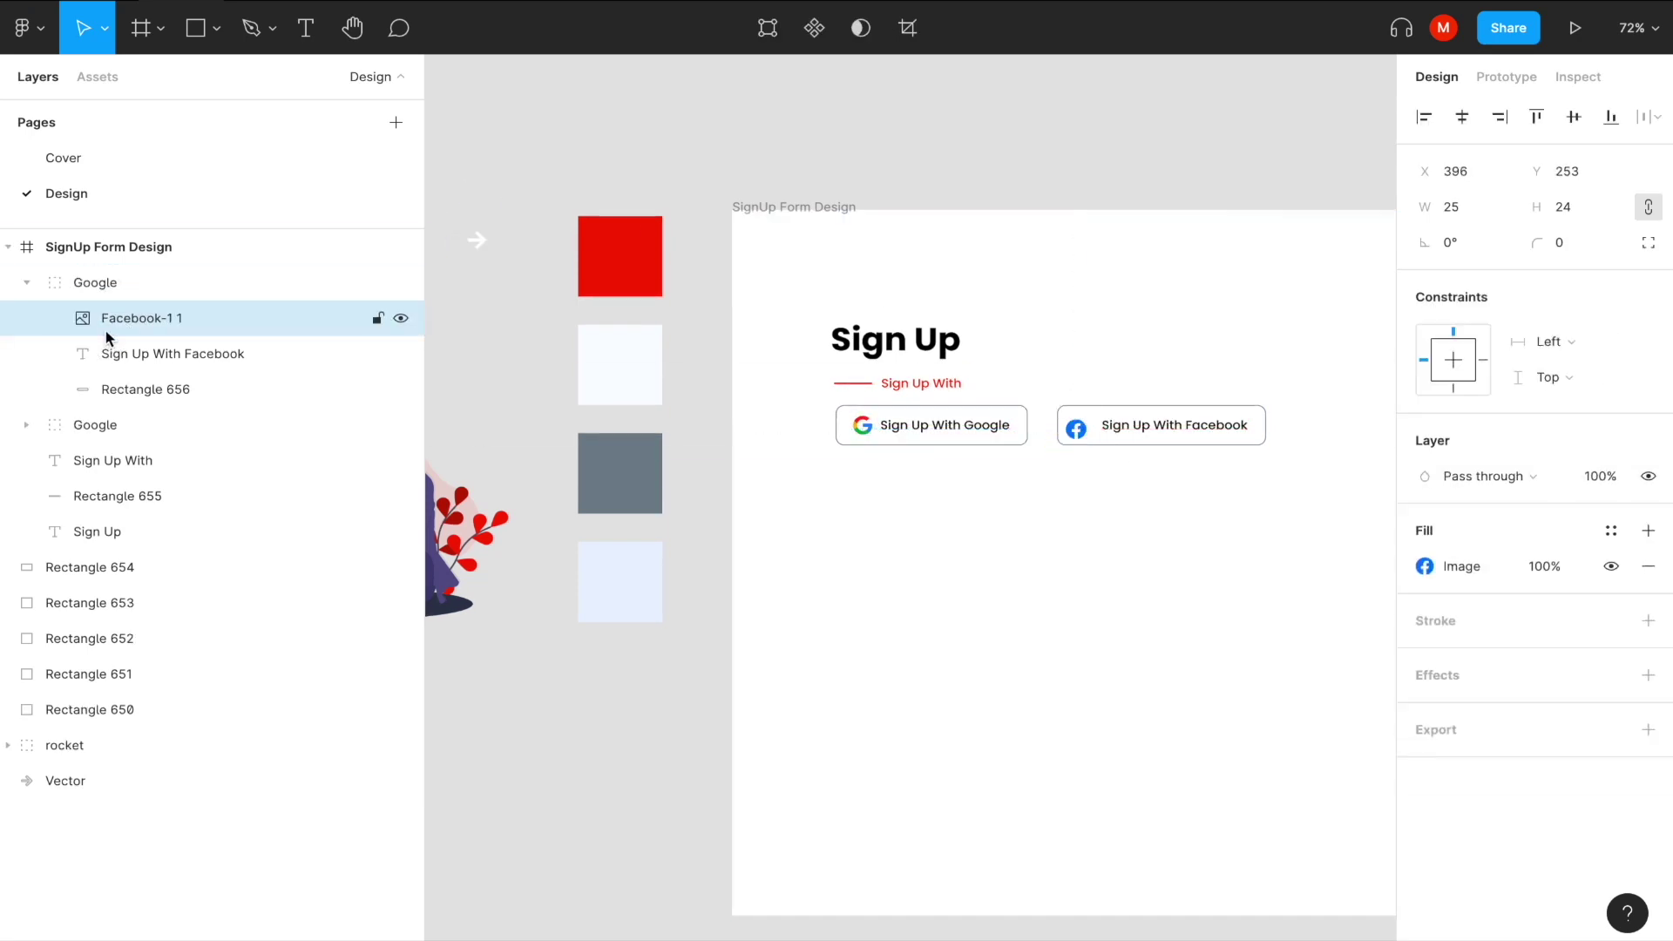
{"action": "double_click", "coordinate": [91, 295]}
{"action": "type", "text": "Face"}
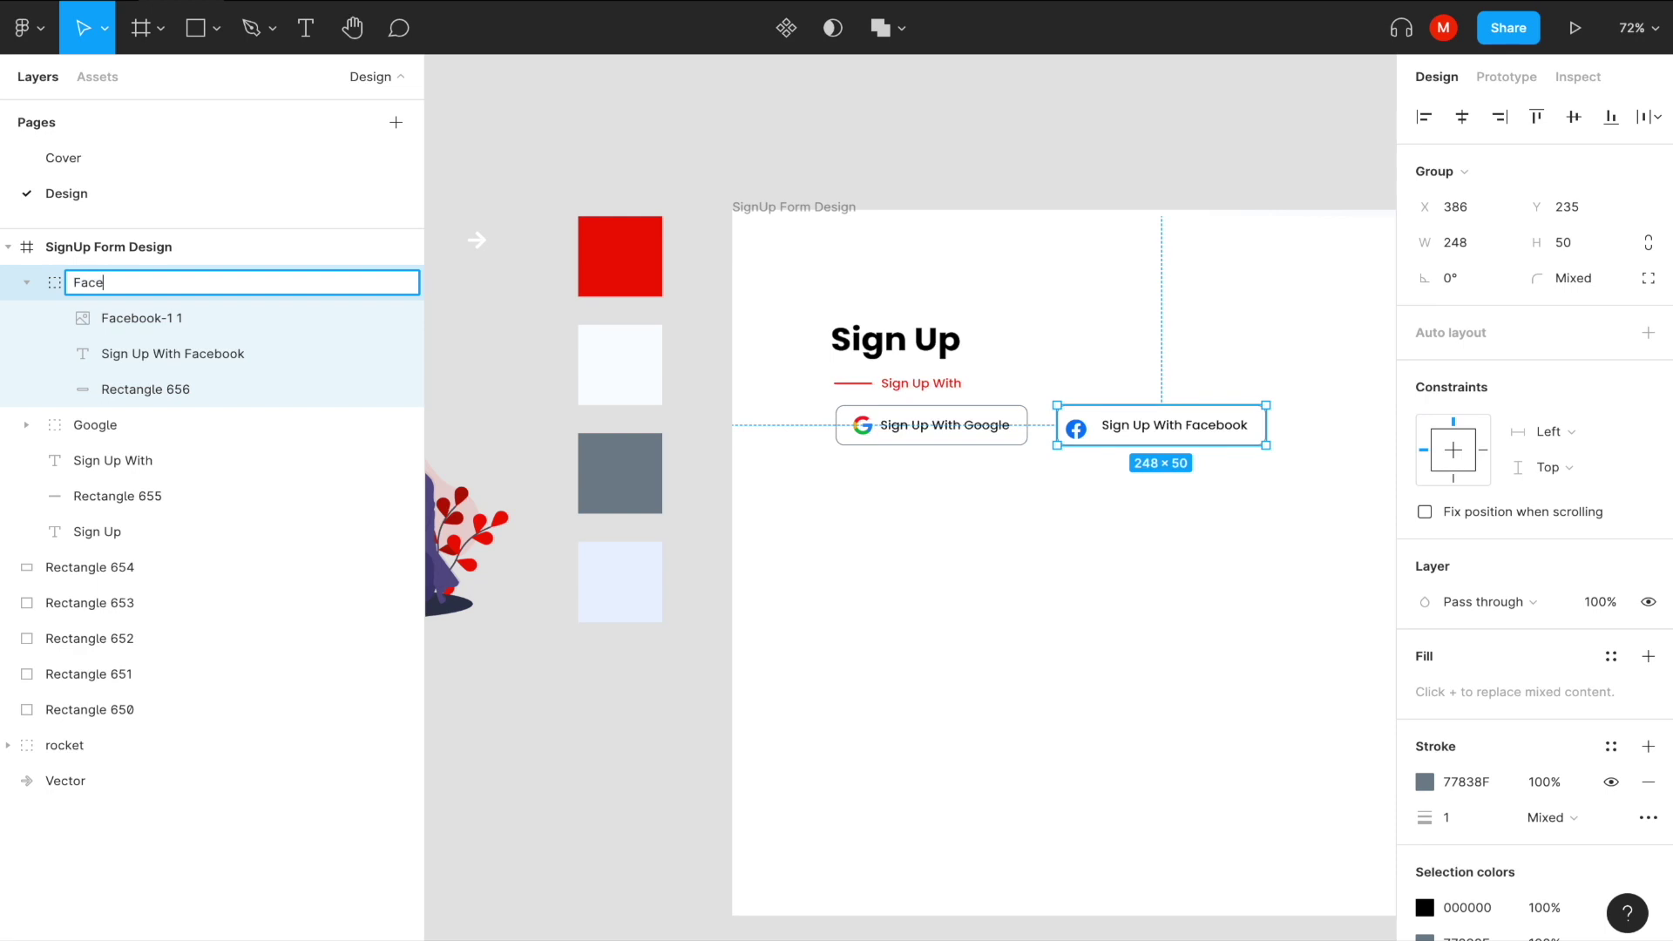
{"action": "key", "text": "Return"}
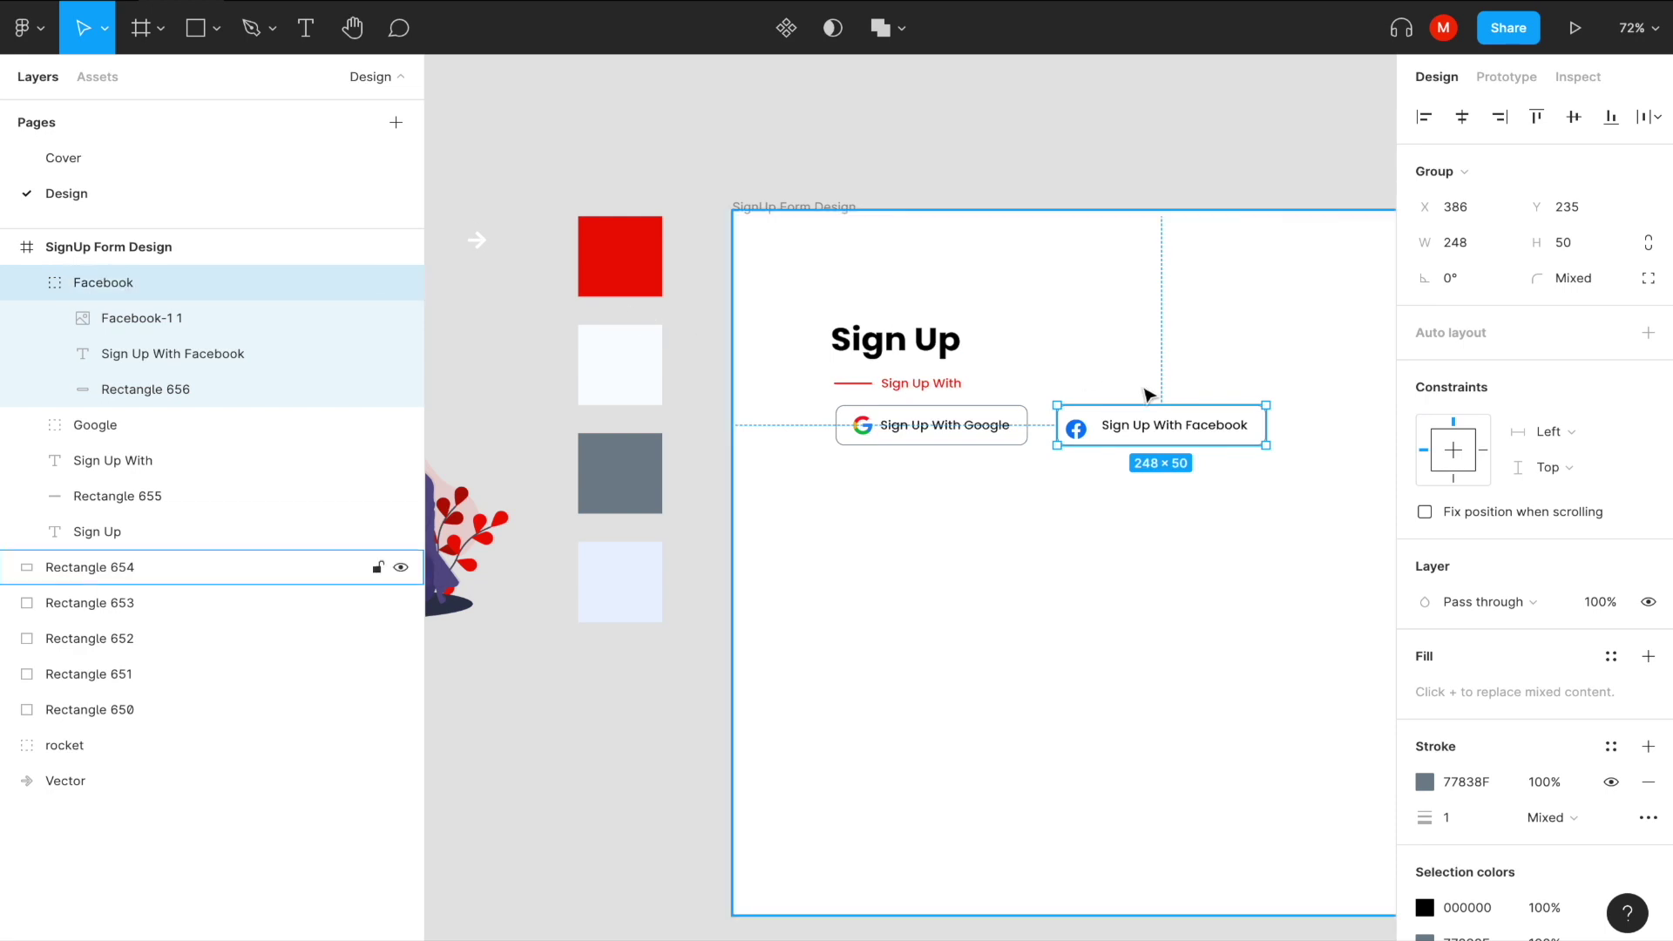
Align the Facebook logo beside the Sign Up With Facebook label.
{"action": "scroll", "coordinate": [1145, 396], "scroll_direction": "up", "scroll_amount": 5, "text": "ctrl"}
{"action": "double_click", "coordinate": [977, 495]}
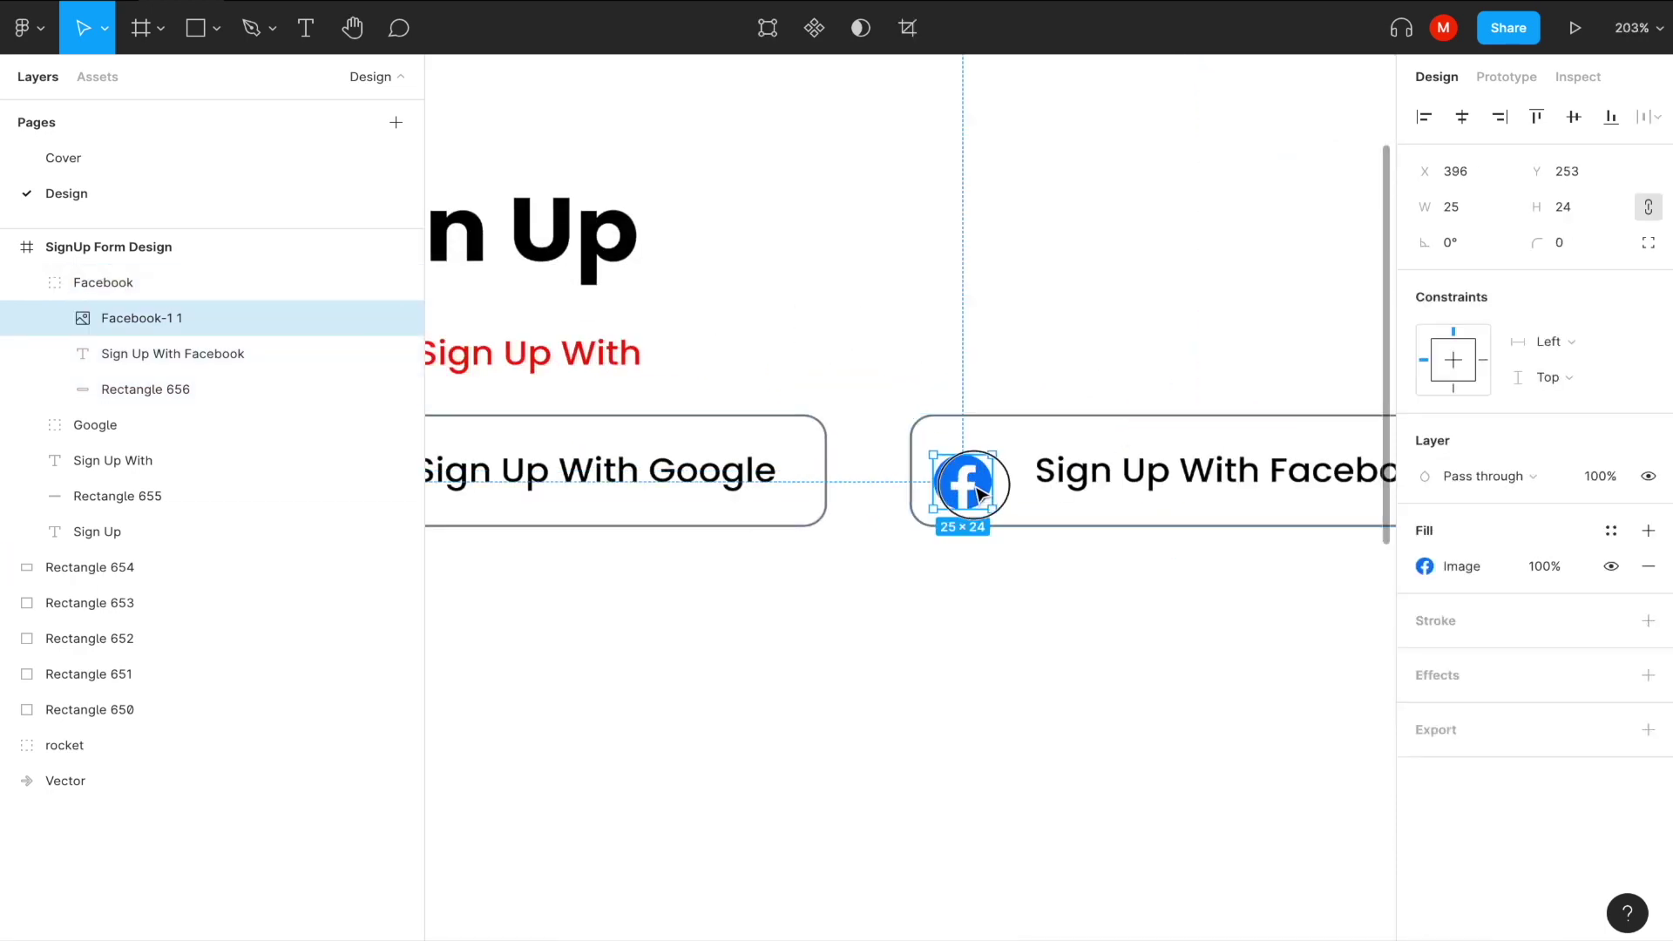
{"action": "left_click_drag", "start_coordinate": [977, 495], "coordinate": [993, 482]}
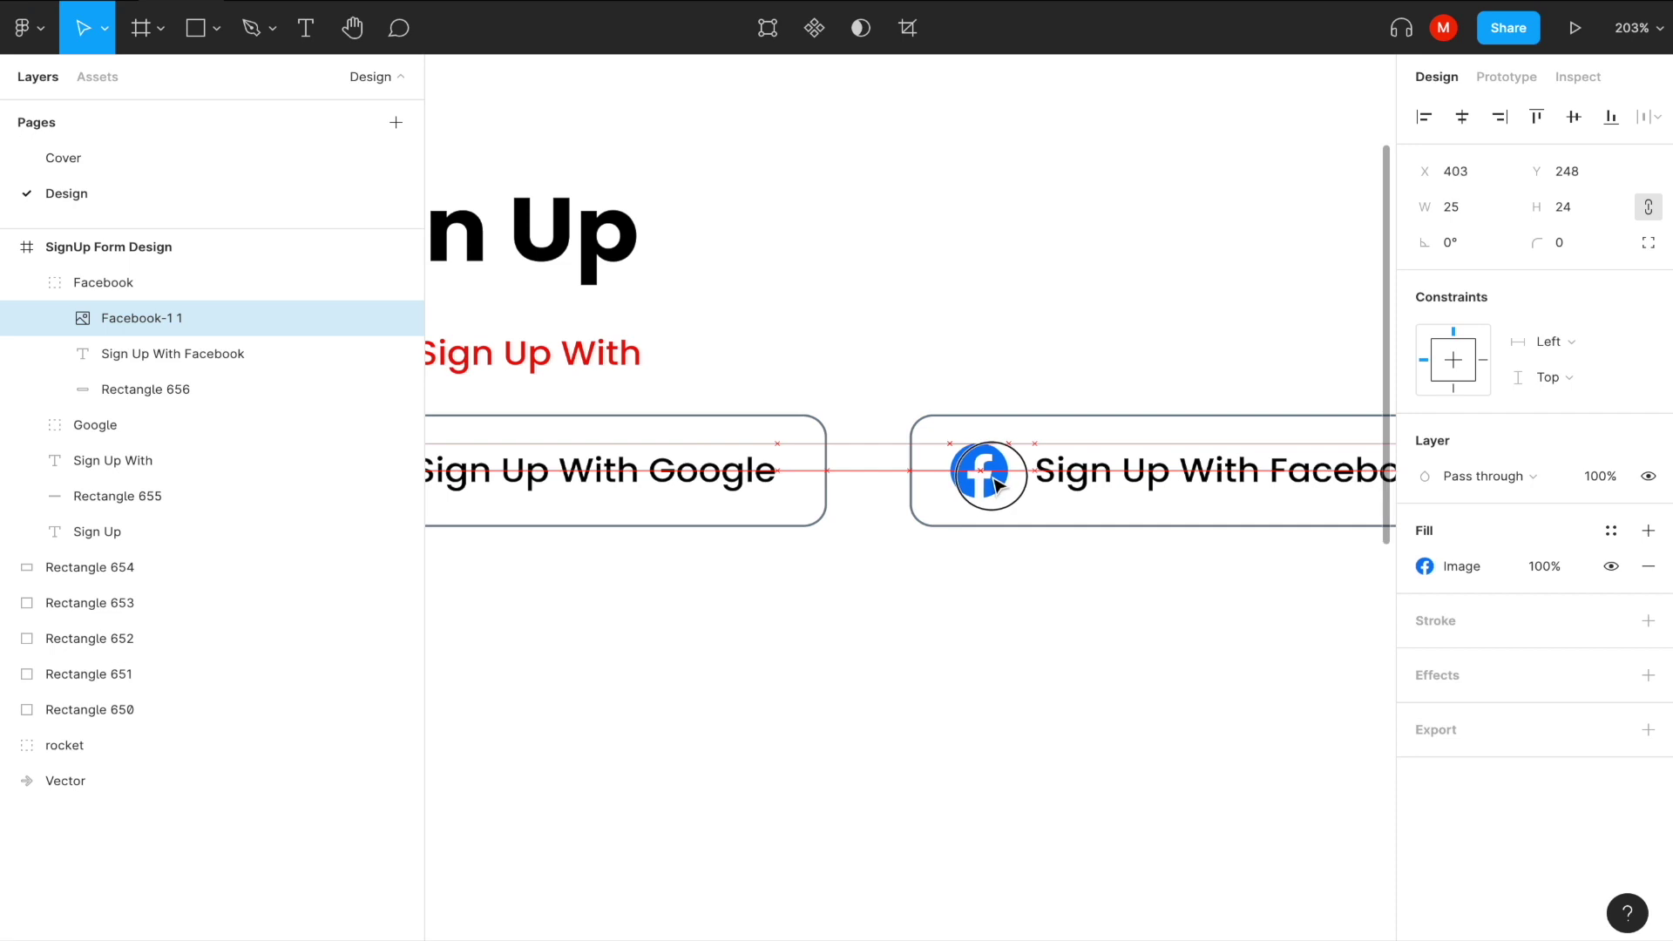
{"action": "scroll", "coordinate": [993, 482], "scroll_direction": "down", "scroll_amount": 3, "text": "ctrl"}
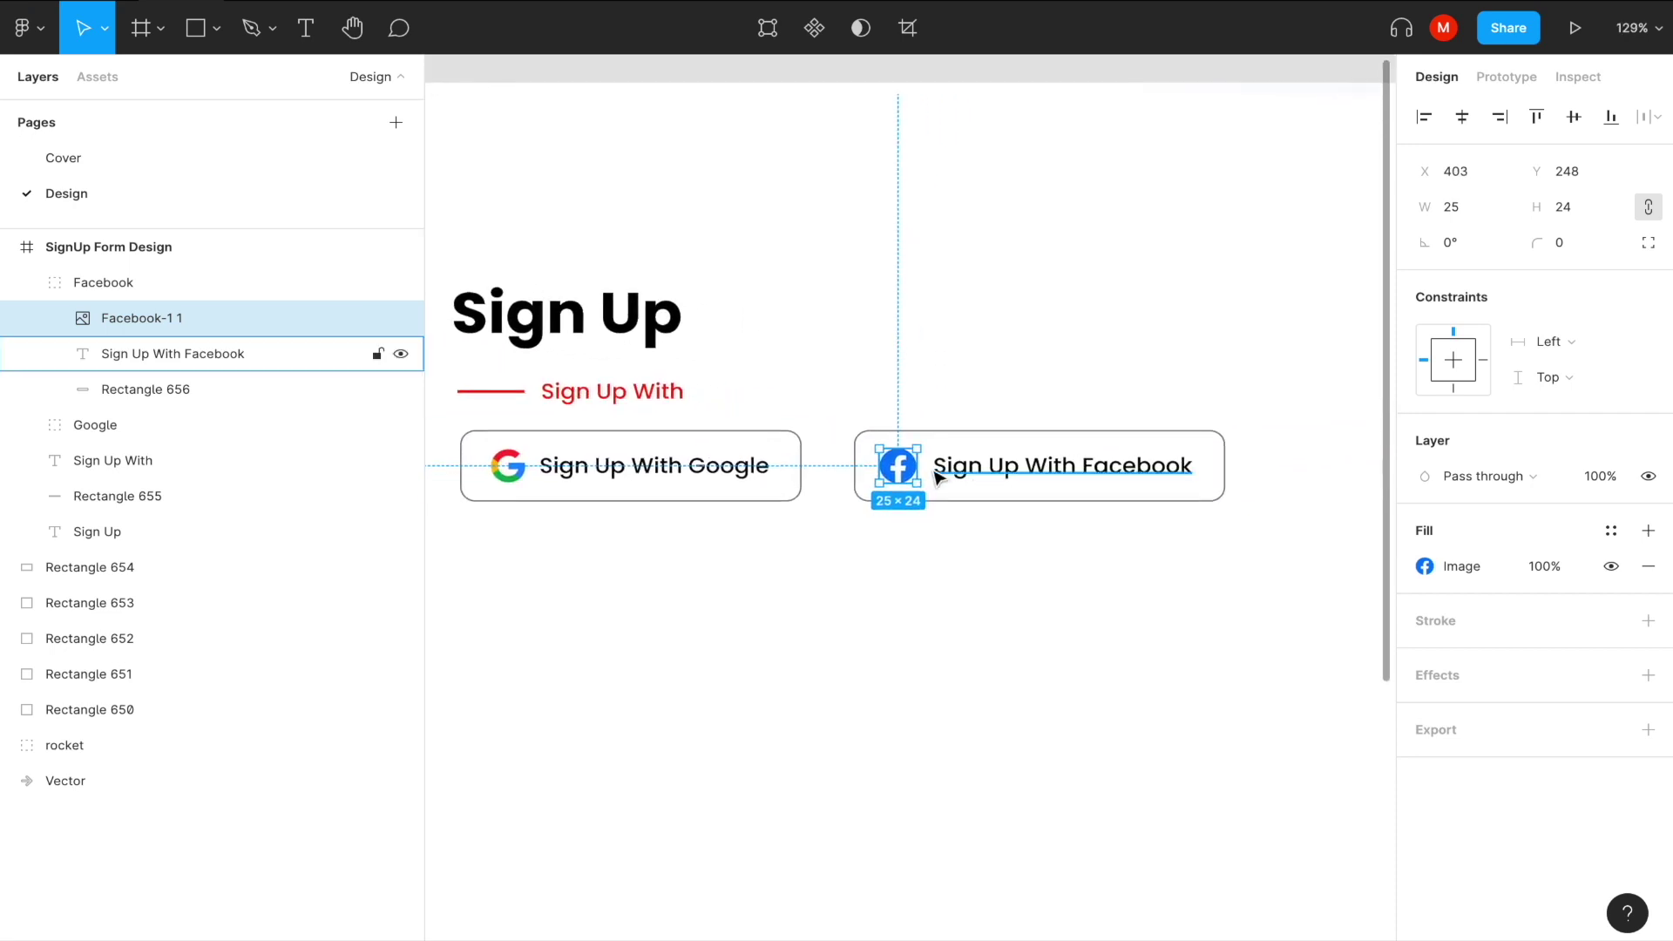
{"action": "left_click_drag", "start_coordinate": [936, 475], "coordinate": [967, 475]}
{"action": "left_click", "coordinate": [959, 475], "text": "shift"}
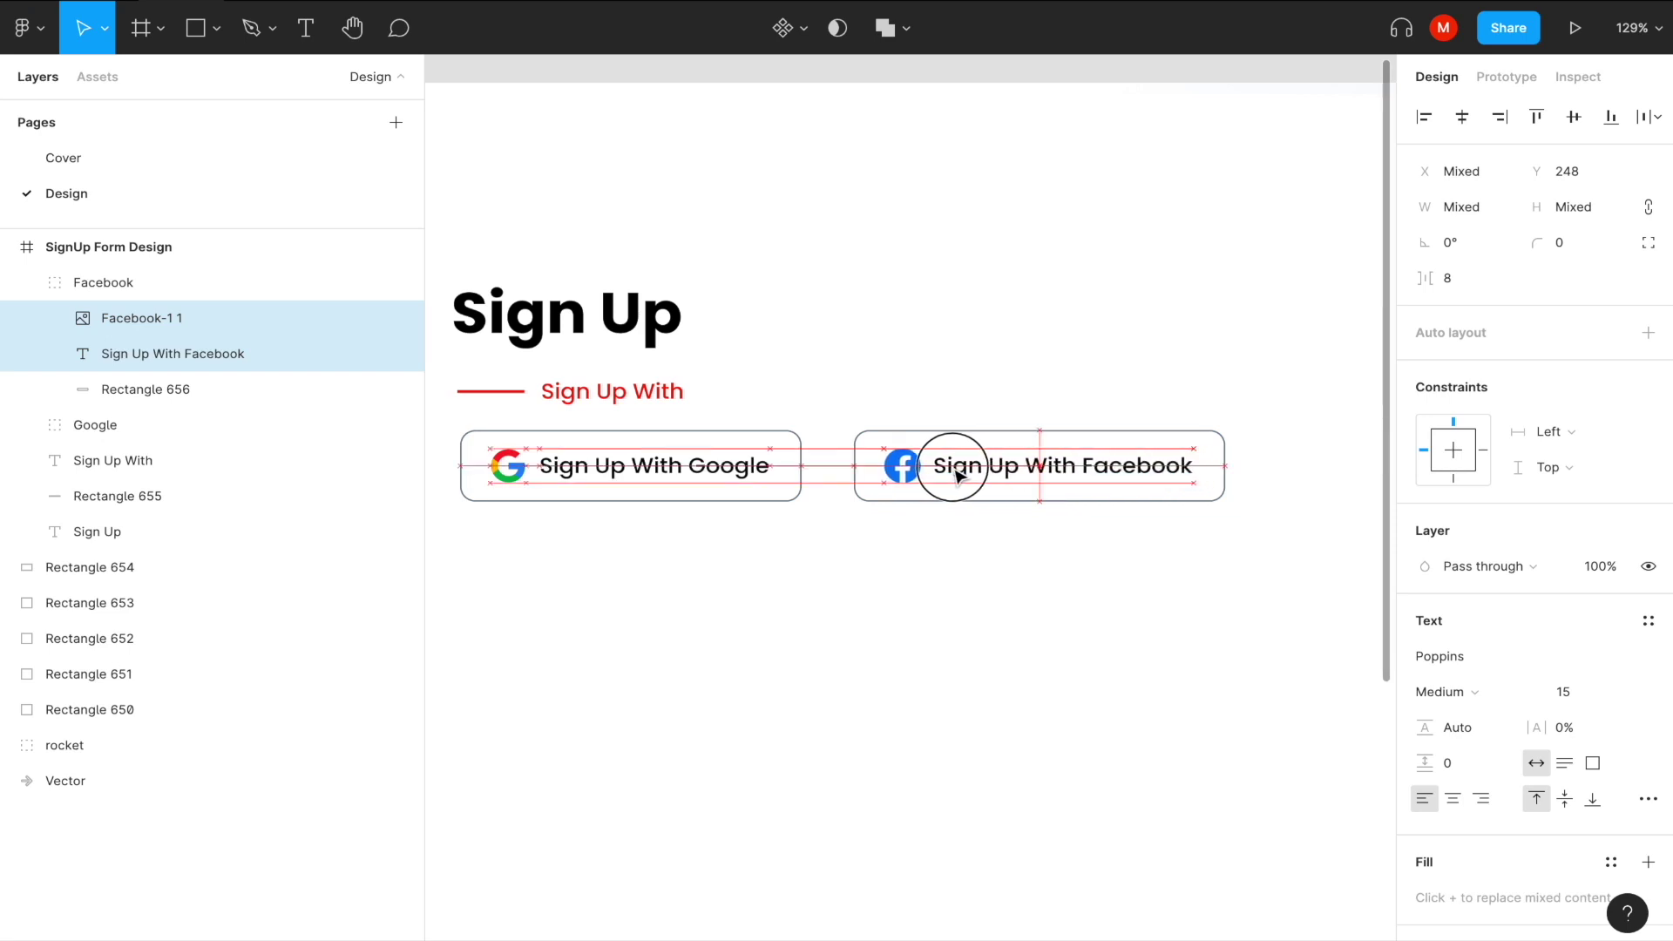
{"action": "left_click", "coordinate": [974, 564]}
{"action": "scroll", "coordinate": [979, 567], "scroll_direction": "down", "scroll_amount": 3}
{"action": "scroll", "coordinate": [978, 567], "scroll_direction": "down", "scroll_amount": 2}
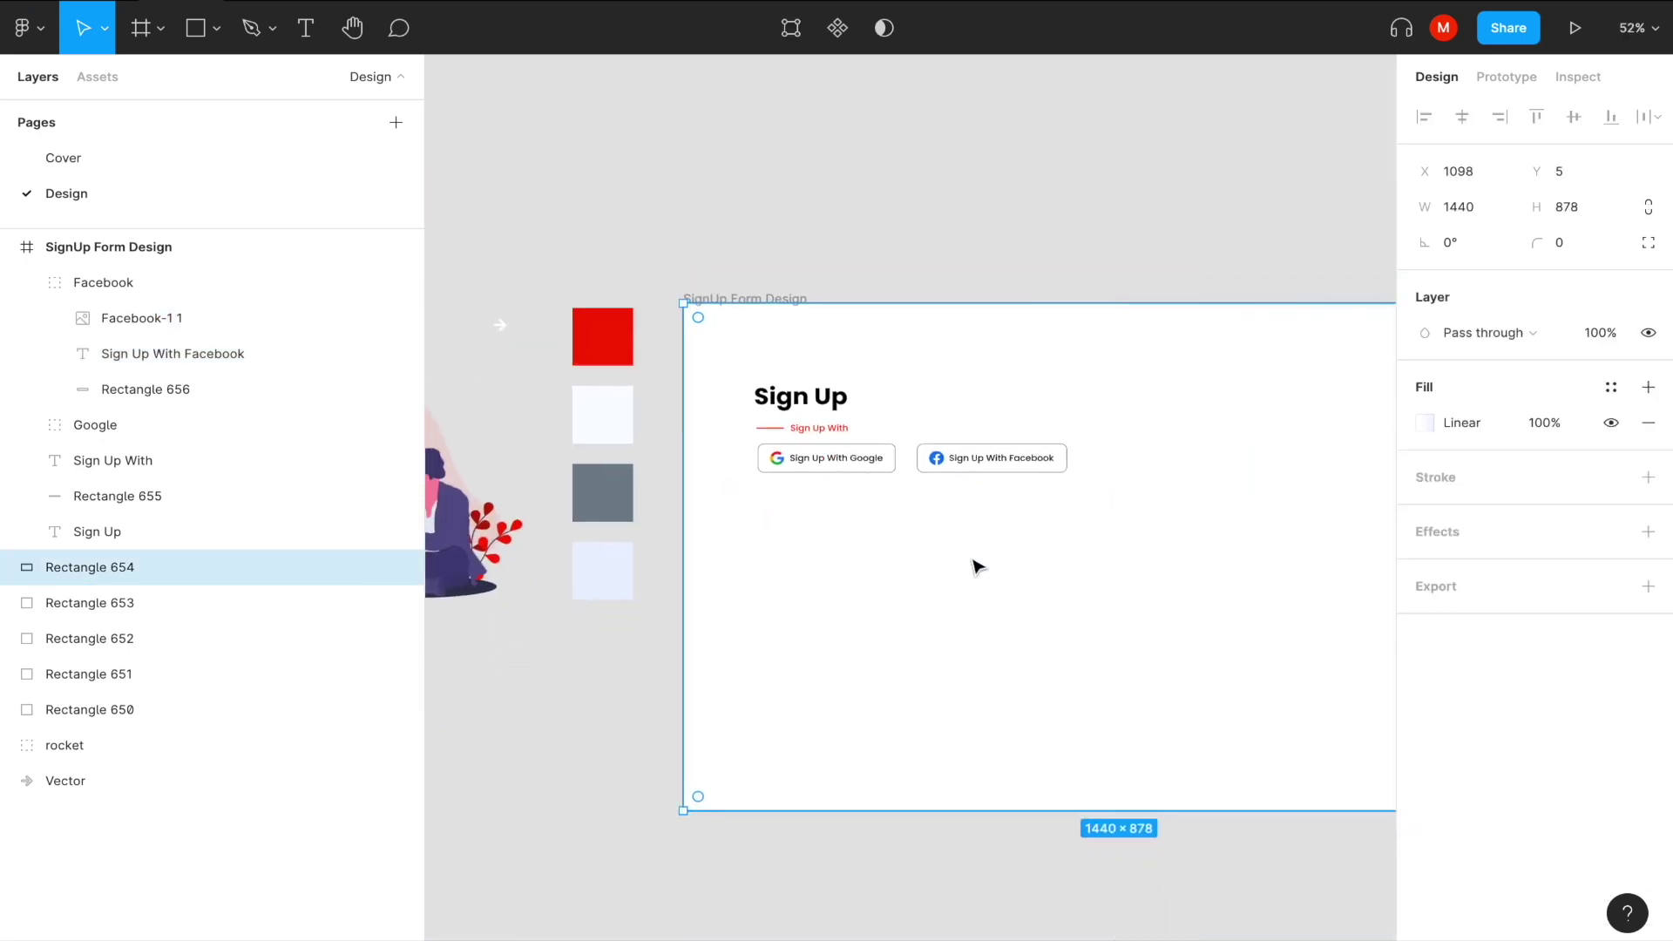
{"action": "scroll", "coordinate": [979, 567], "scroll_direction": "down", "scroll_amount": 1}
{"action": "scroll", "coordinate": [978, 567], "scroll_direction": "down", "scroll_amount": 1}
{"action": "scroll", "coordinate": [978, 567], "scroll_direction": "down", "scroll_amount": 1}
{"action": "scroll", "coordinate": [977, 566], "scroll_direction": "down", "scroll_amount": 1}
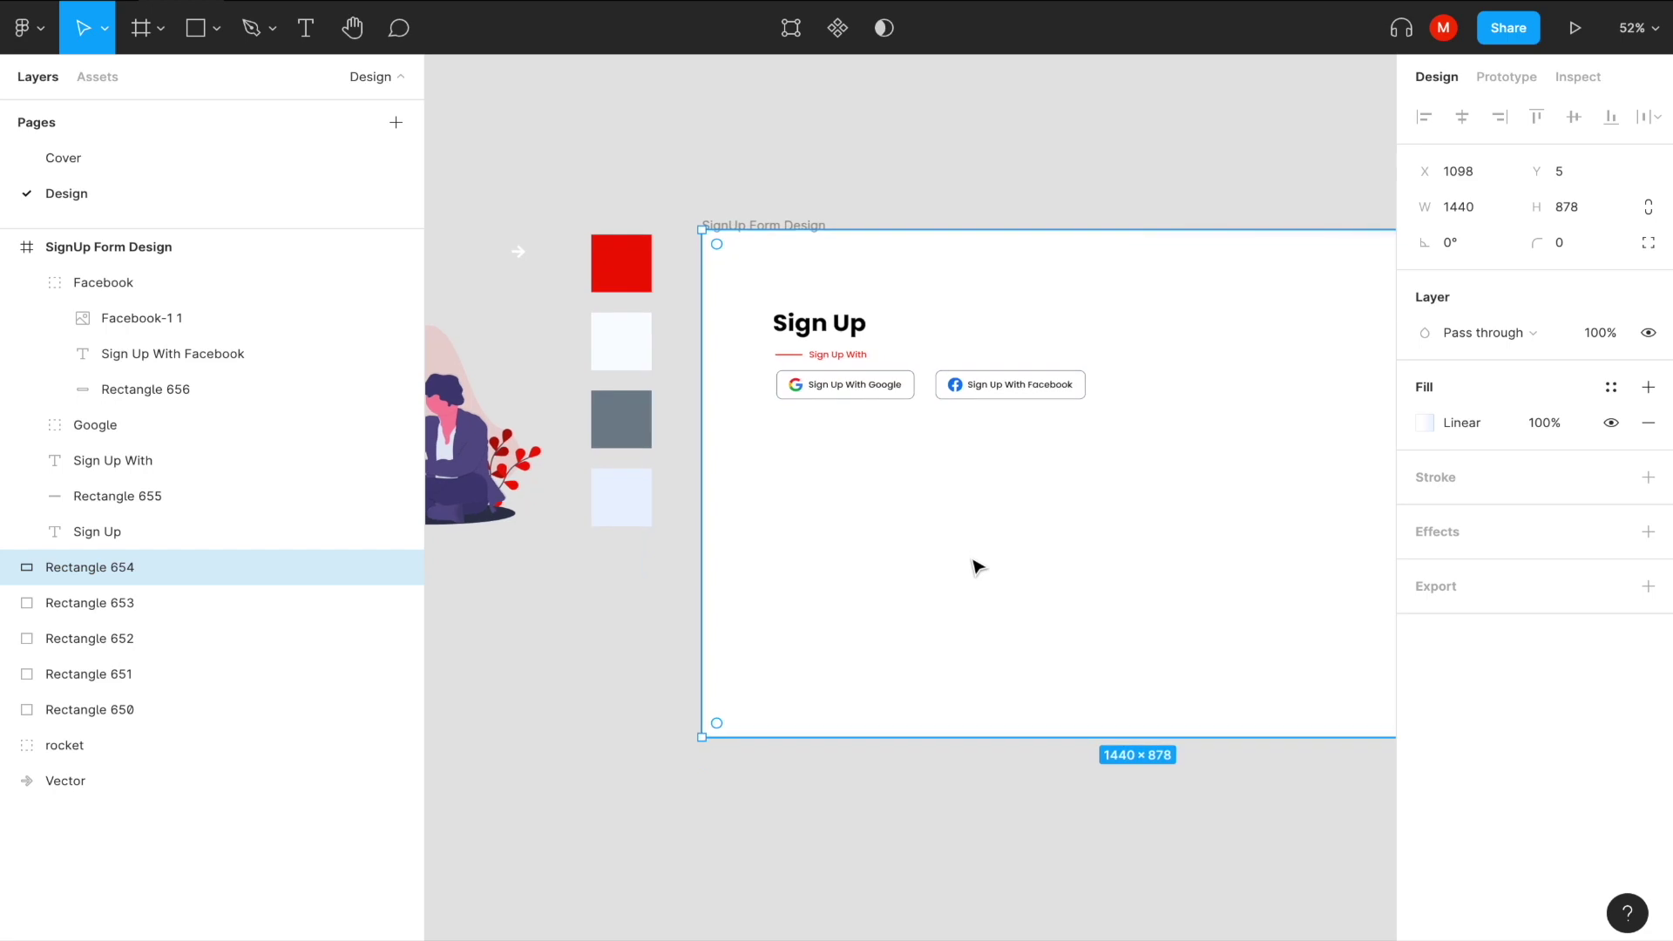
Draw a 300 × 60 rectangle below the social sign-up buttons.
{"action": "left_click", "coordinate": [1011, 387]}
{"action": "left_click", "coordinate": [1004, 465]}
{"action": "left_click", "coordinate": [196, 29]}
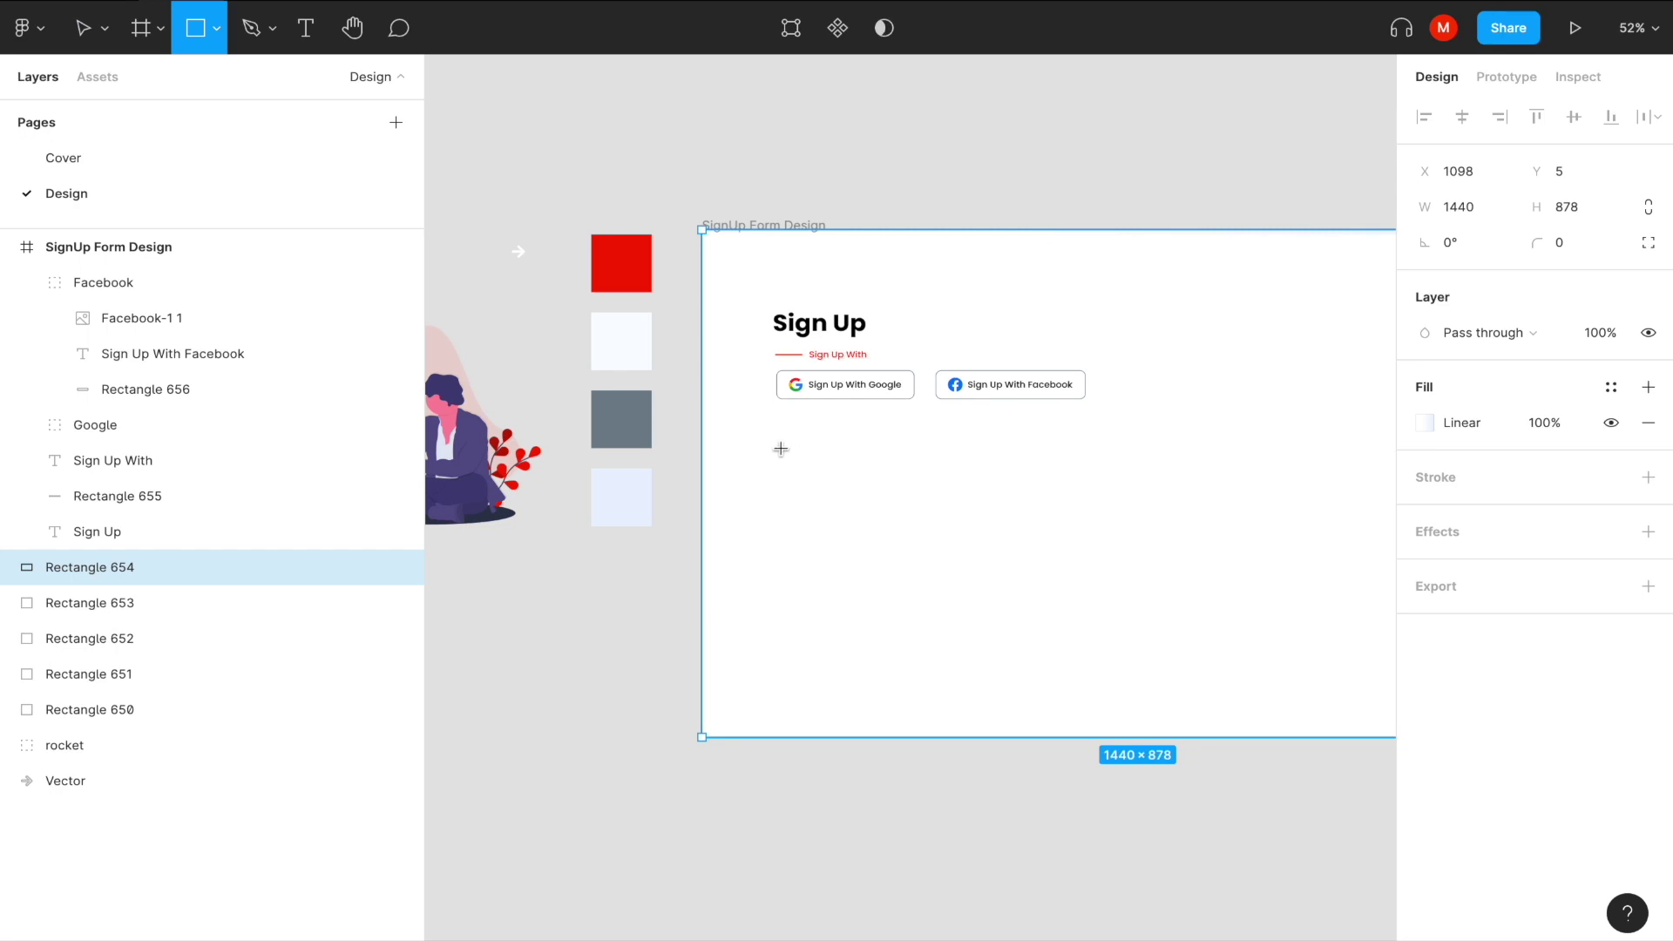
{"action": "left_click_drag", "start_coordinate": [780, 449], "coordinate": [962, 485]}
{"action": "left_click", "coordinate": [1571, 209]}
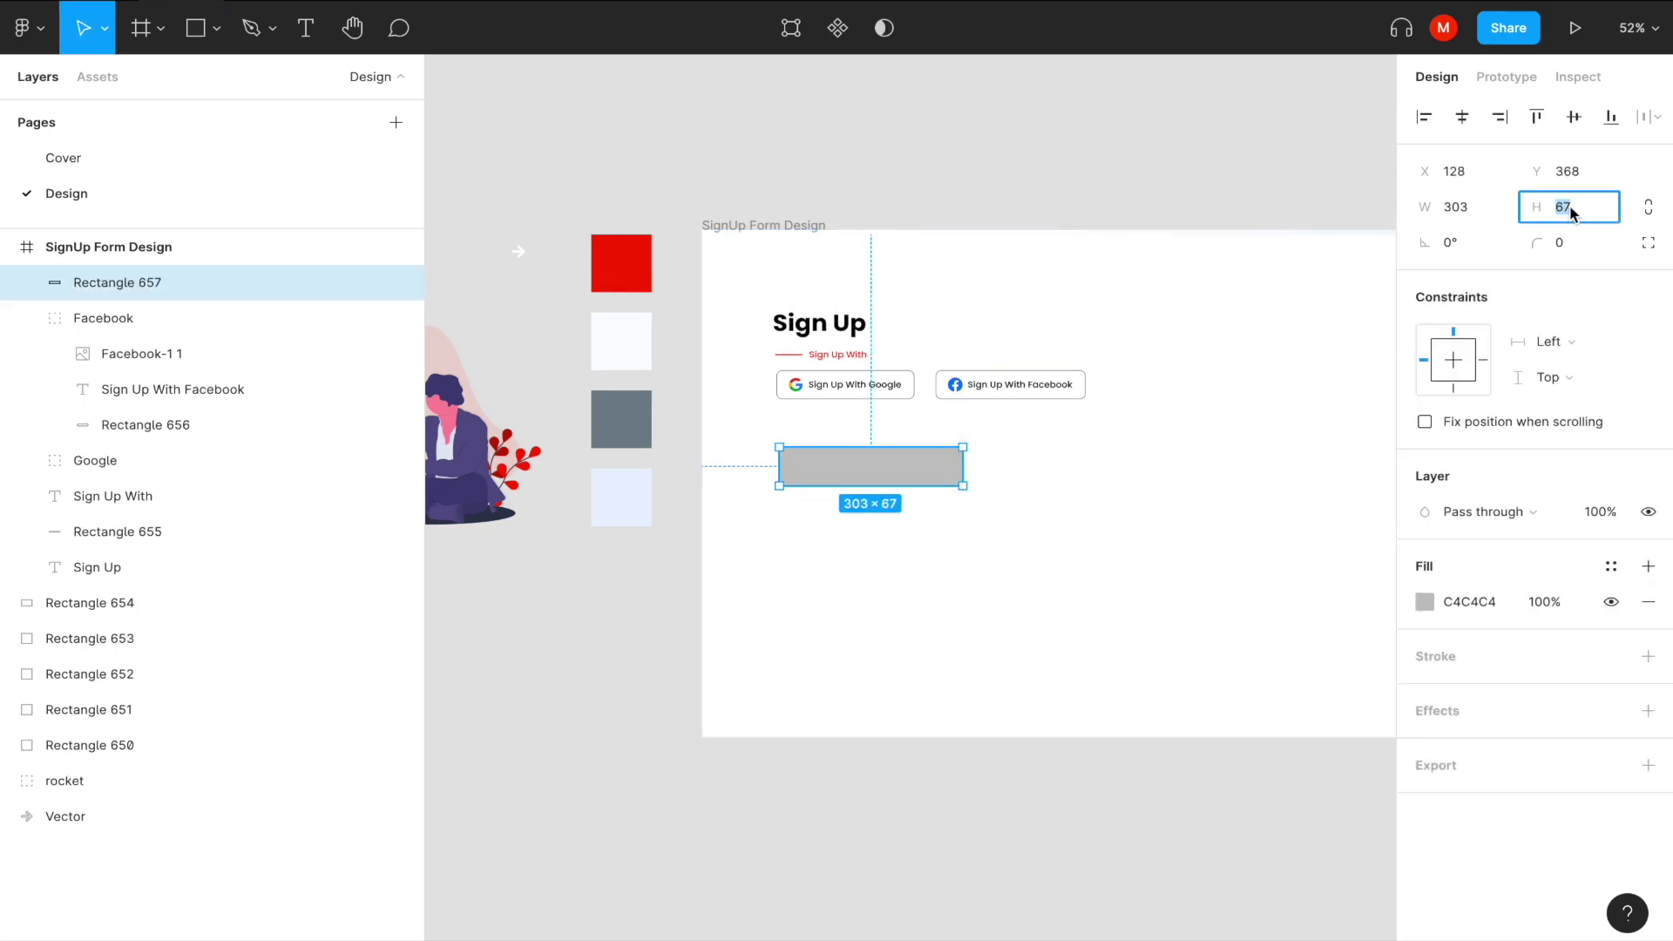
{"action": "type", "text": "60"}
{"action": "key", "text": "Return"}
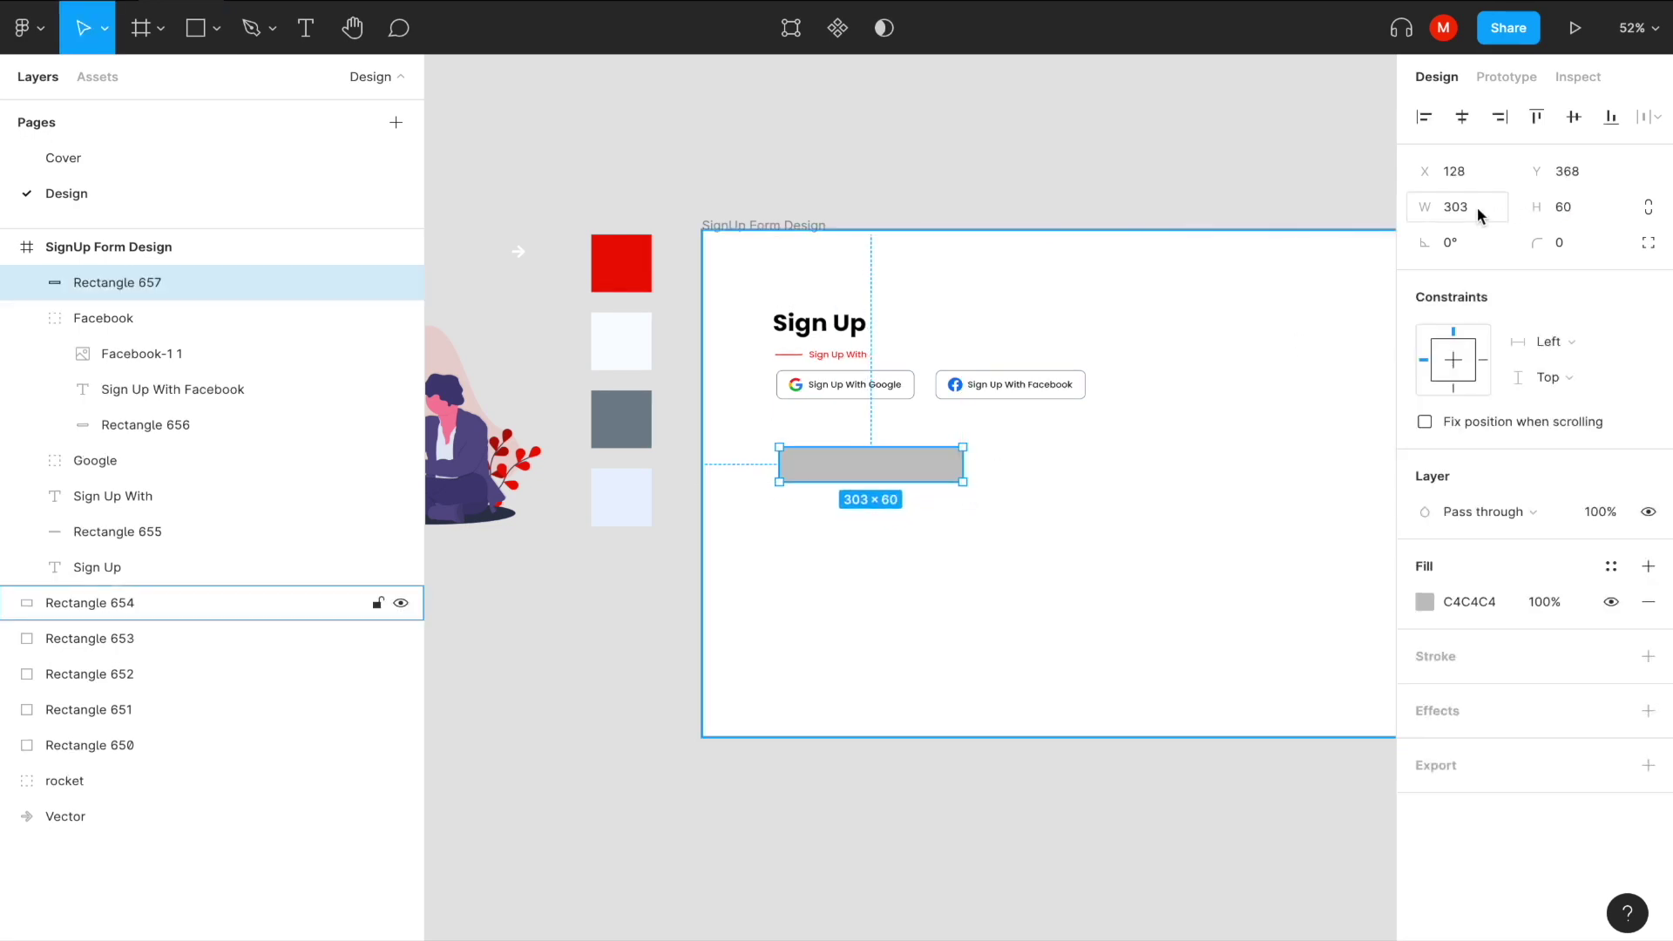
{"action": "left_click", "coordinate": [1474, 207]}
{"action": "type", "text": "300"}
{"action": "key", "text": "Return"}
Fill the input field rectangle with near-white F9FCFF.
{"action": "left_click", "coordinate": [1425, 601]}
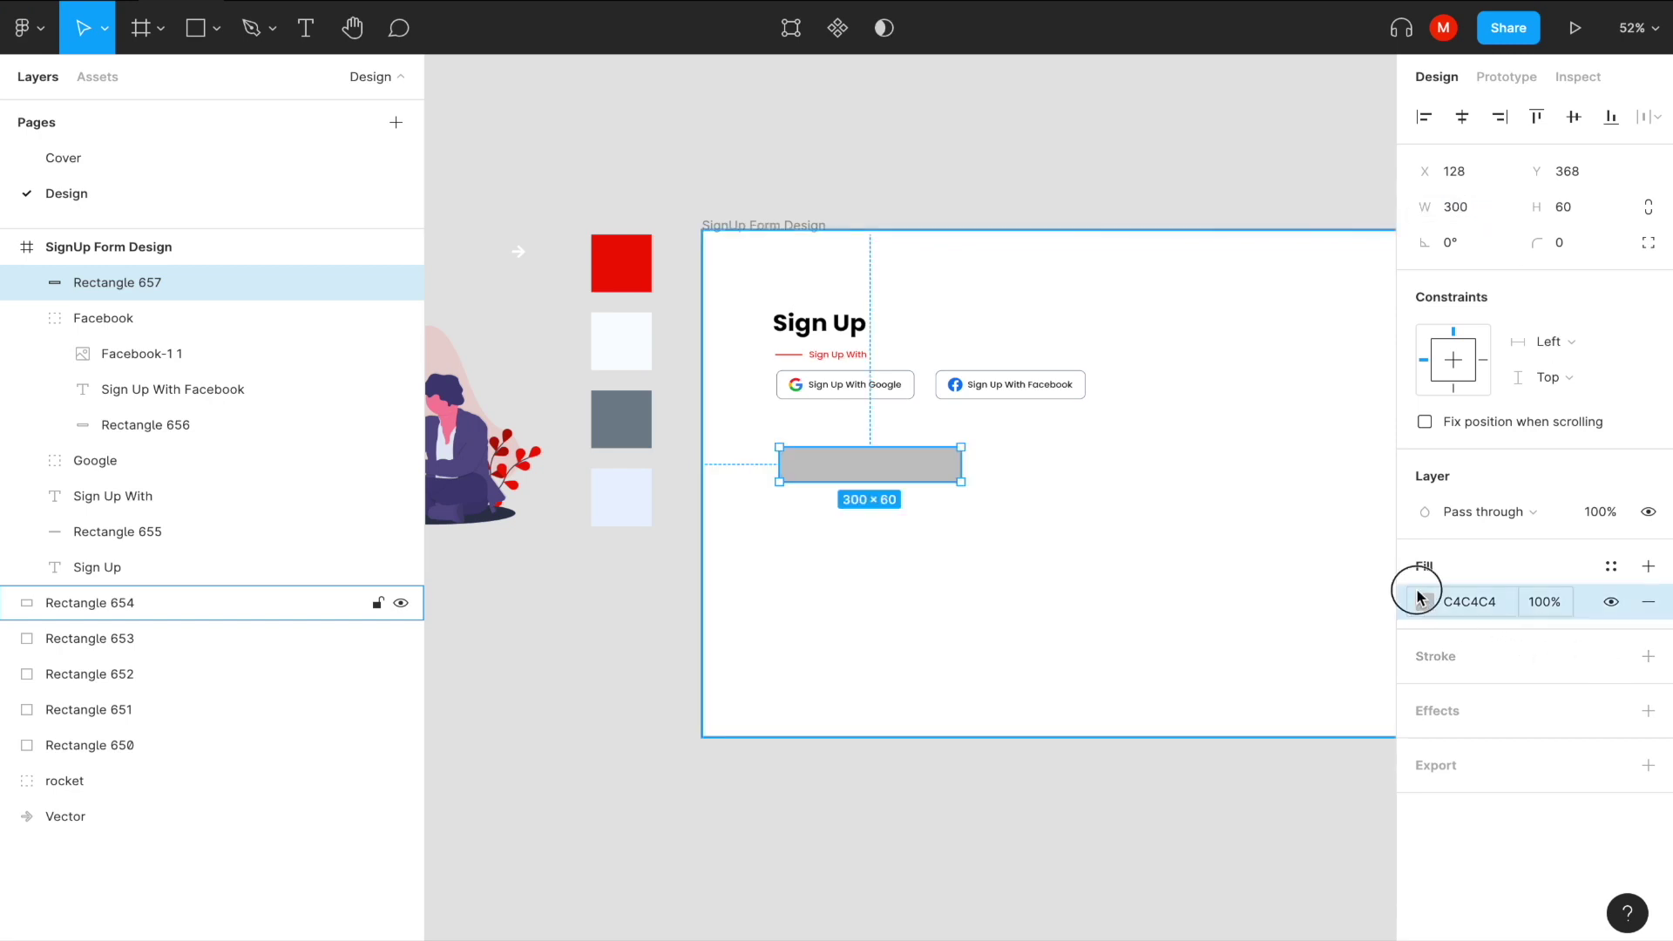
{"action": "left_click", "coordinate": [1150, 711]}
{"action": "left_click", "coordinate": [621, 496]}
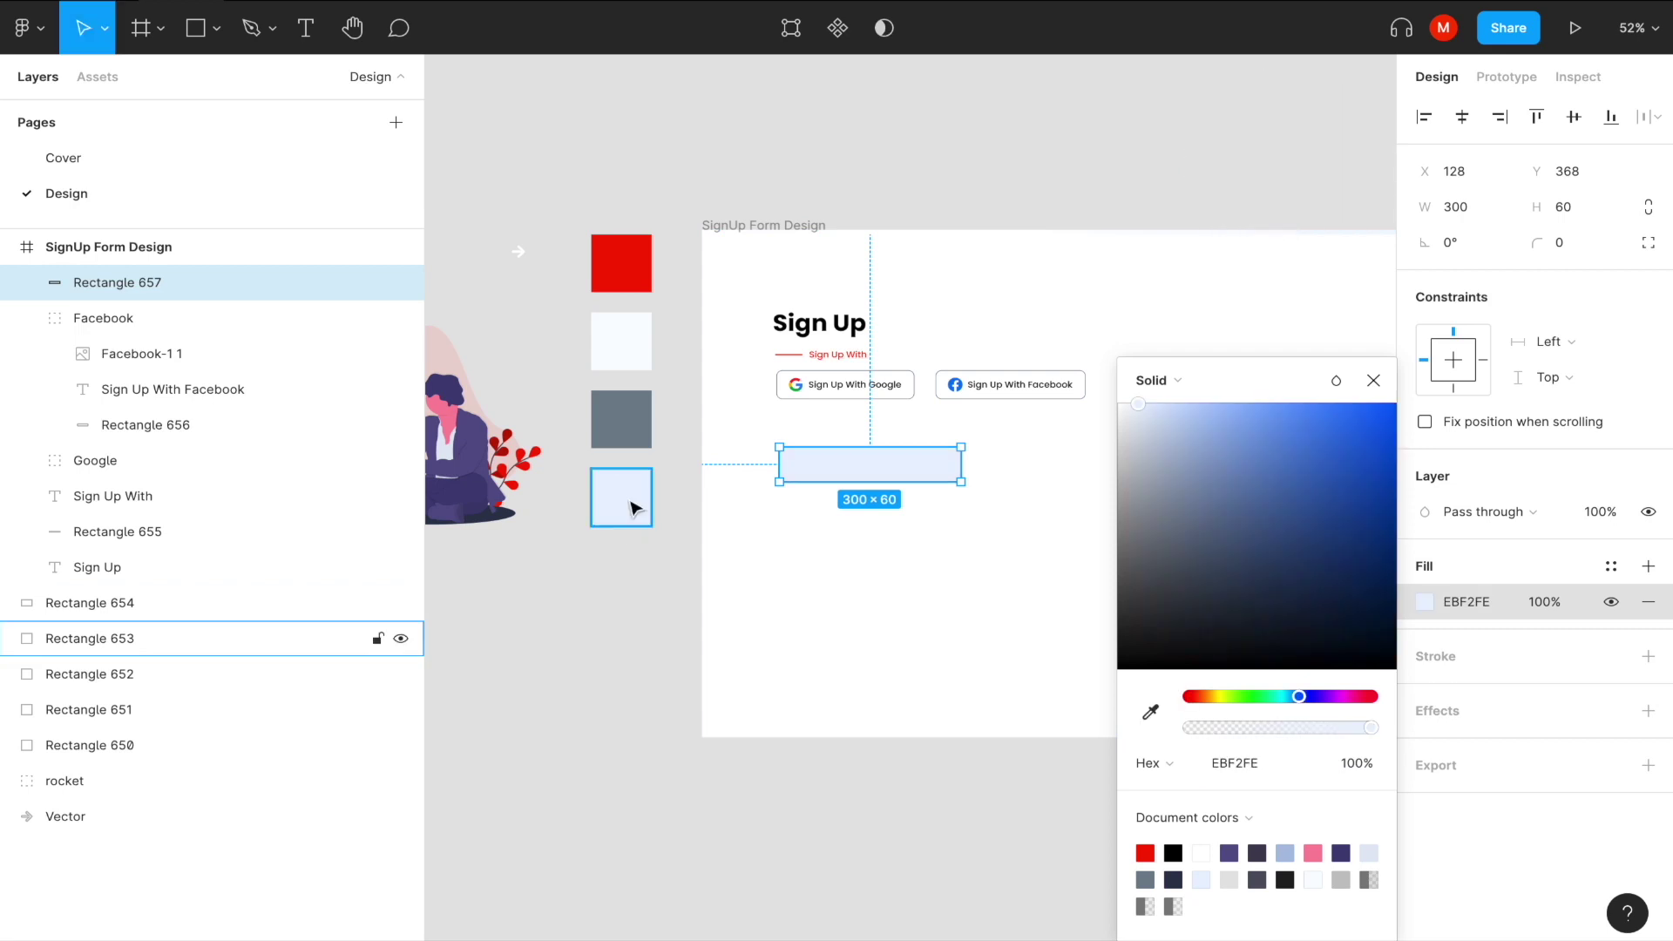
{"action": "left_click", "coordinate": [1150, 711]}
{"action": "left_click", "coordinate": [622, 340]}
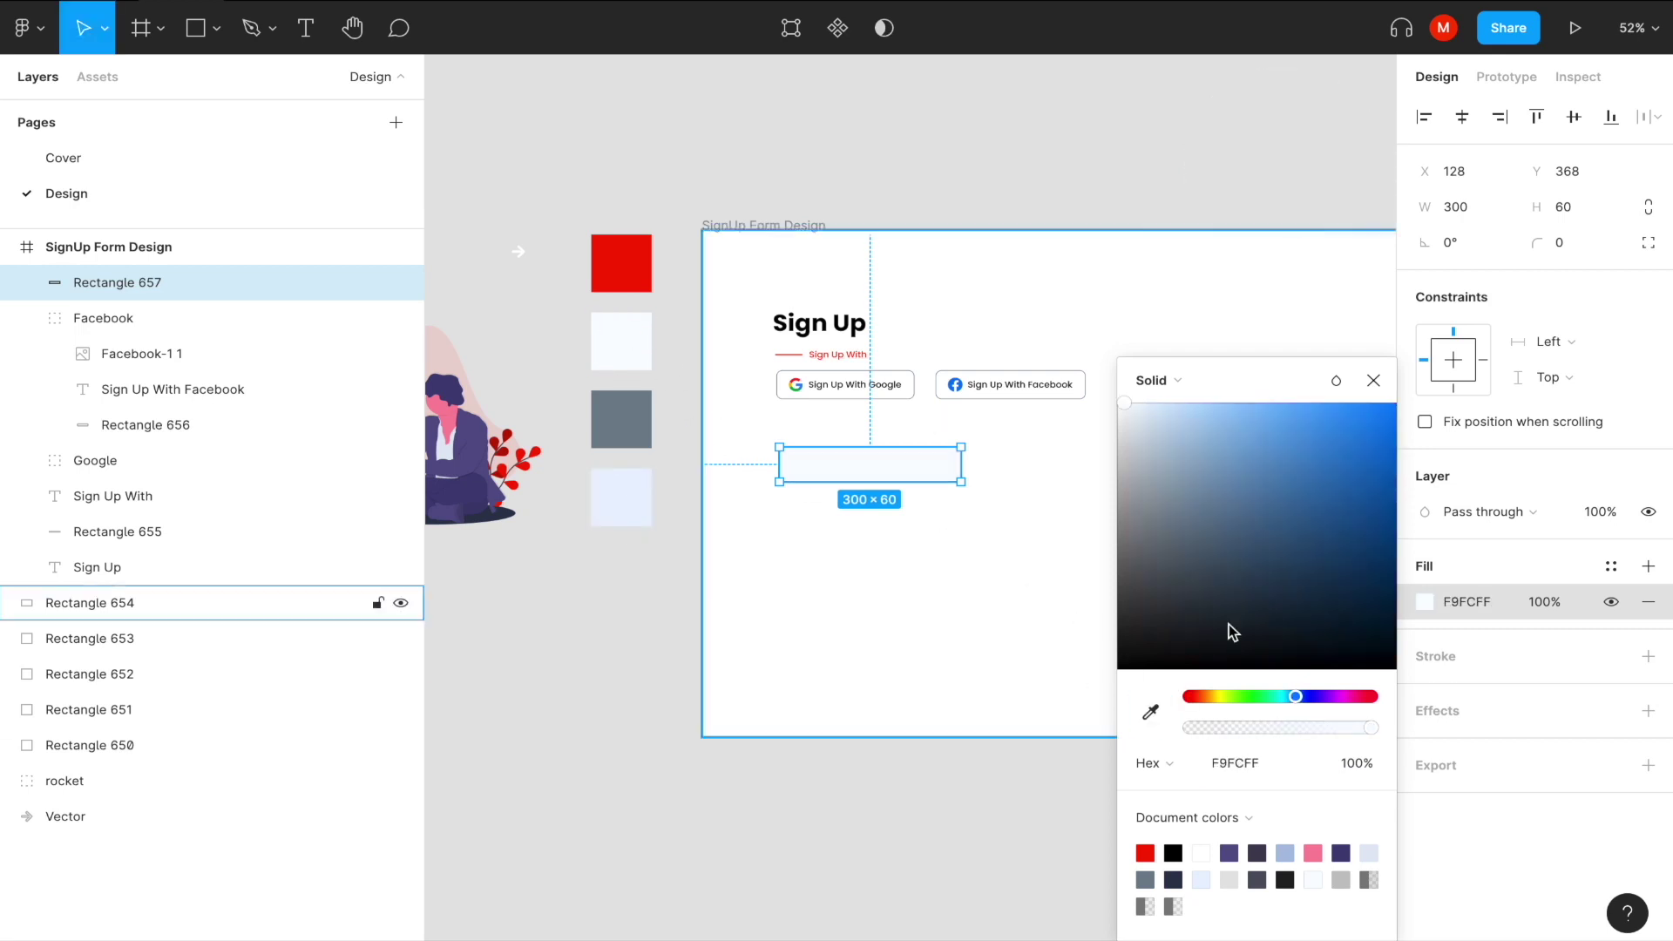
{"action": "left_click", "coordinate": [1455, 655]}
Give the field a grey 77838F border and a corner radius of 10.
{"action": "left_click", "coordinate": [1647, 656]}
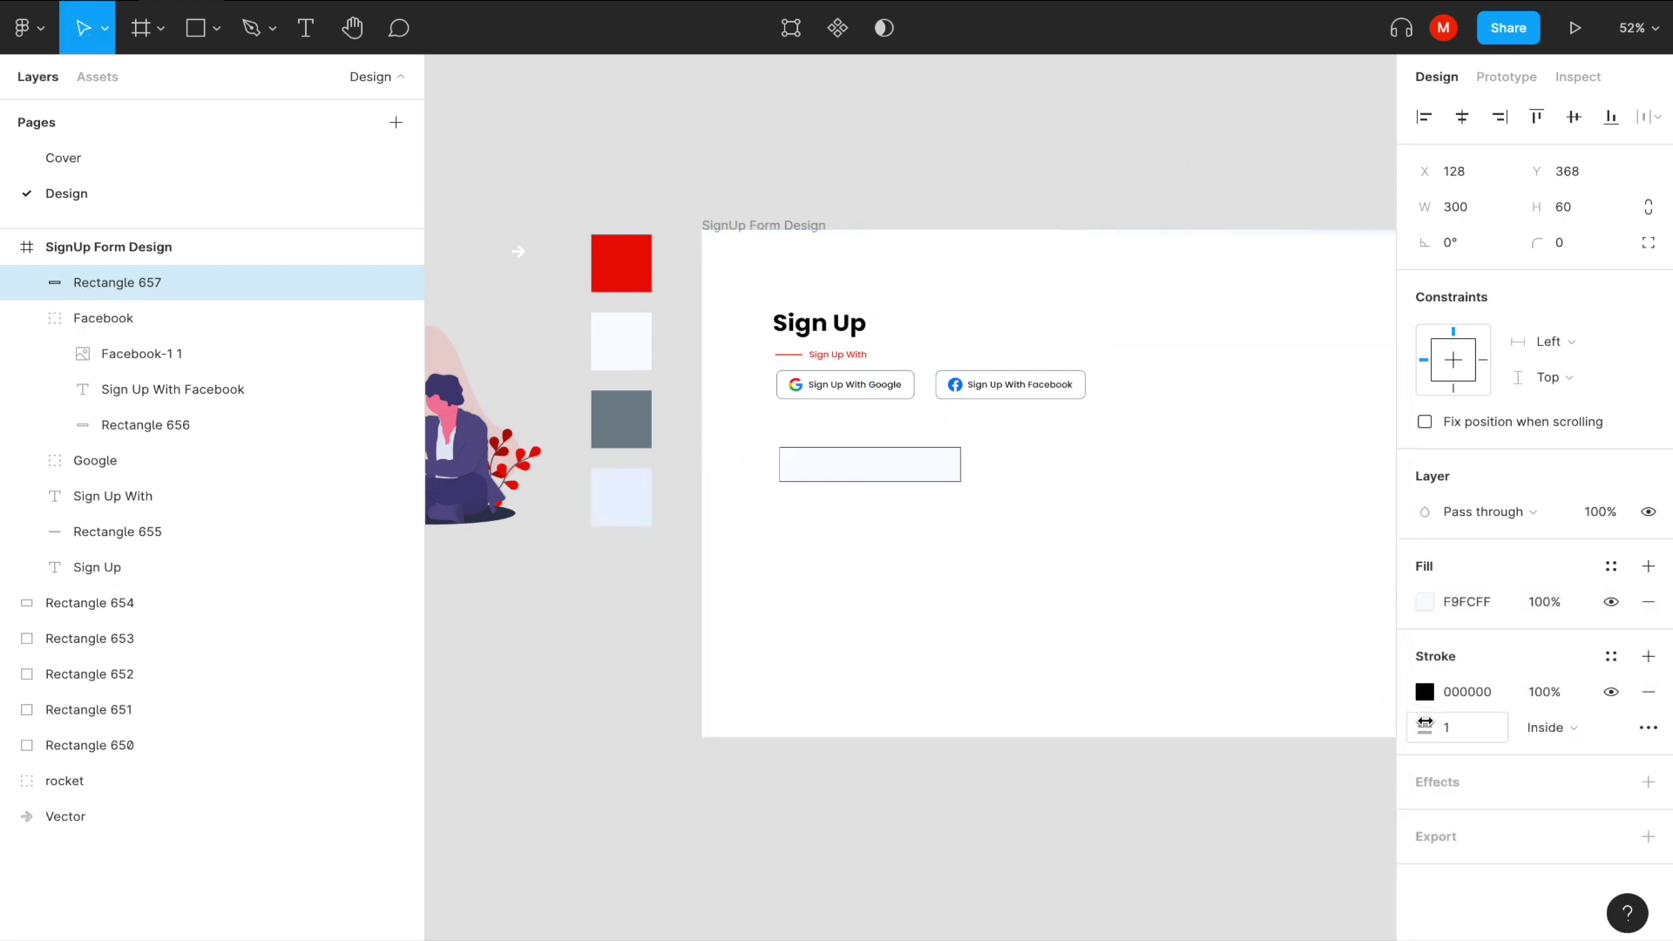
{"action": "left_click", "coordinate": [1425, 691]}
{"action": "left_click", "coordinate": [1150, 712]}
{"action": "left_click", "coordinate": [621, 418]}
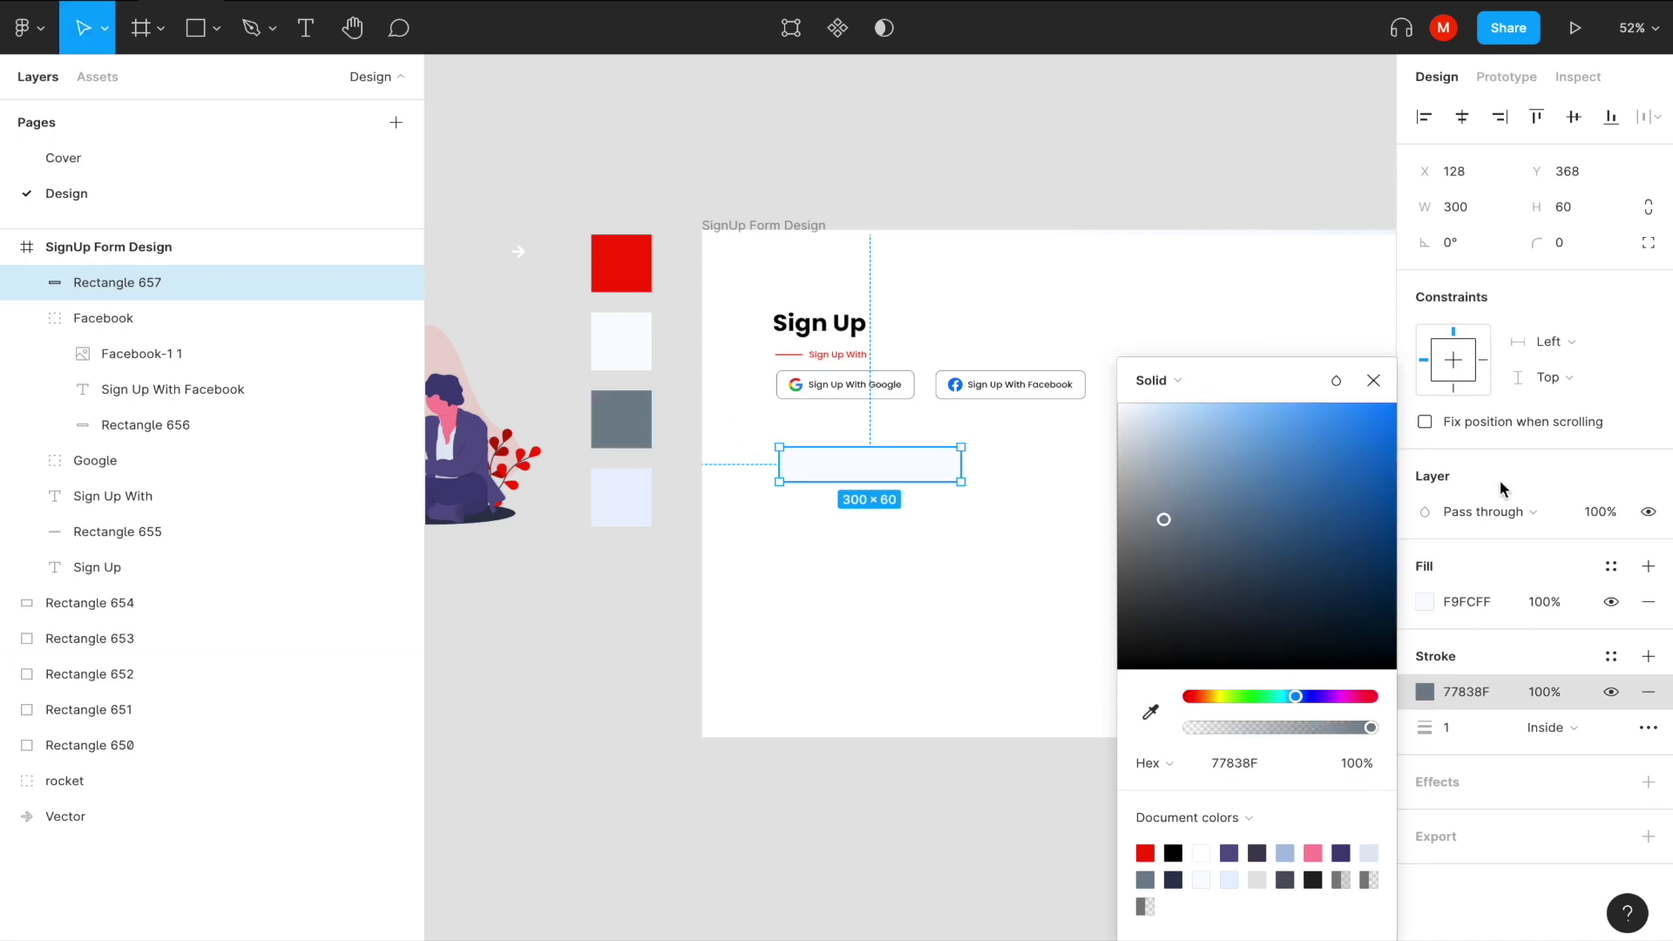
{"action": "left_click", "coordinate": [1373, 380]}
{"action": "left_click", "coordinate": [1562, 243]}
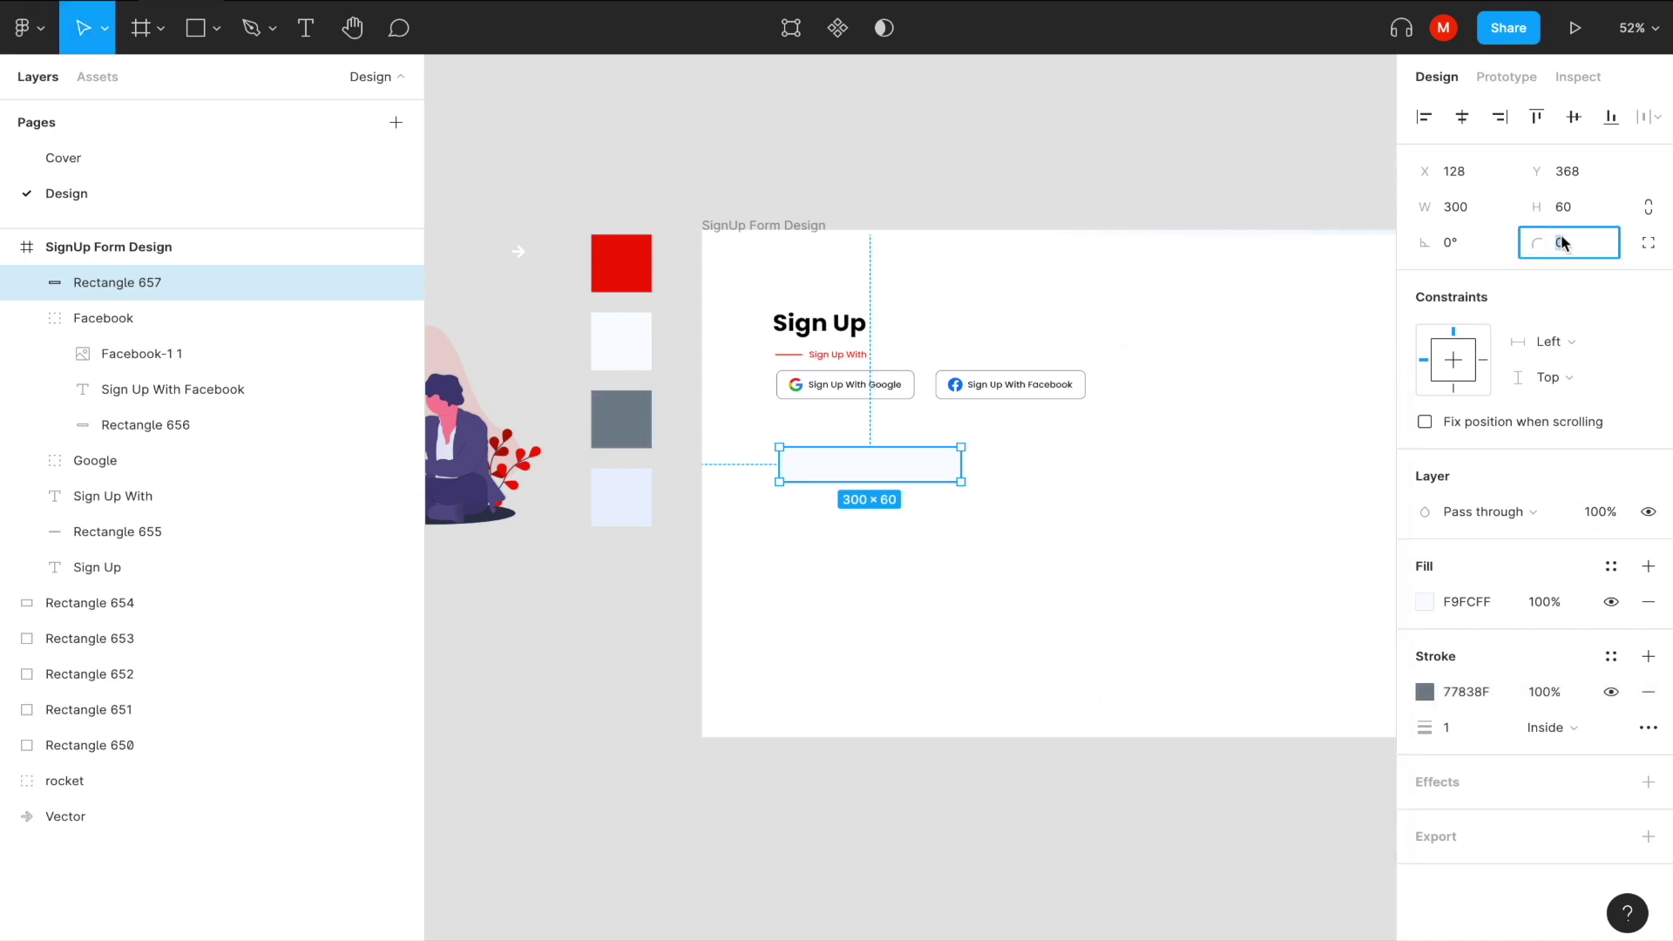
{"action": "type", "text": "10"}
{"action": "left_click", "coordinate": [985, 565]}
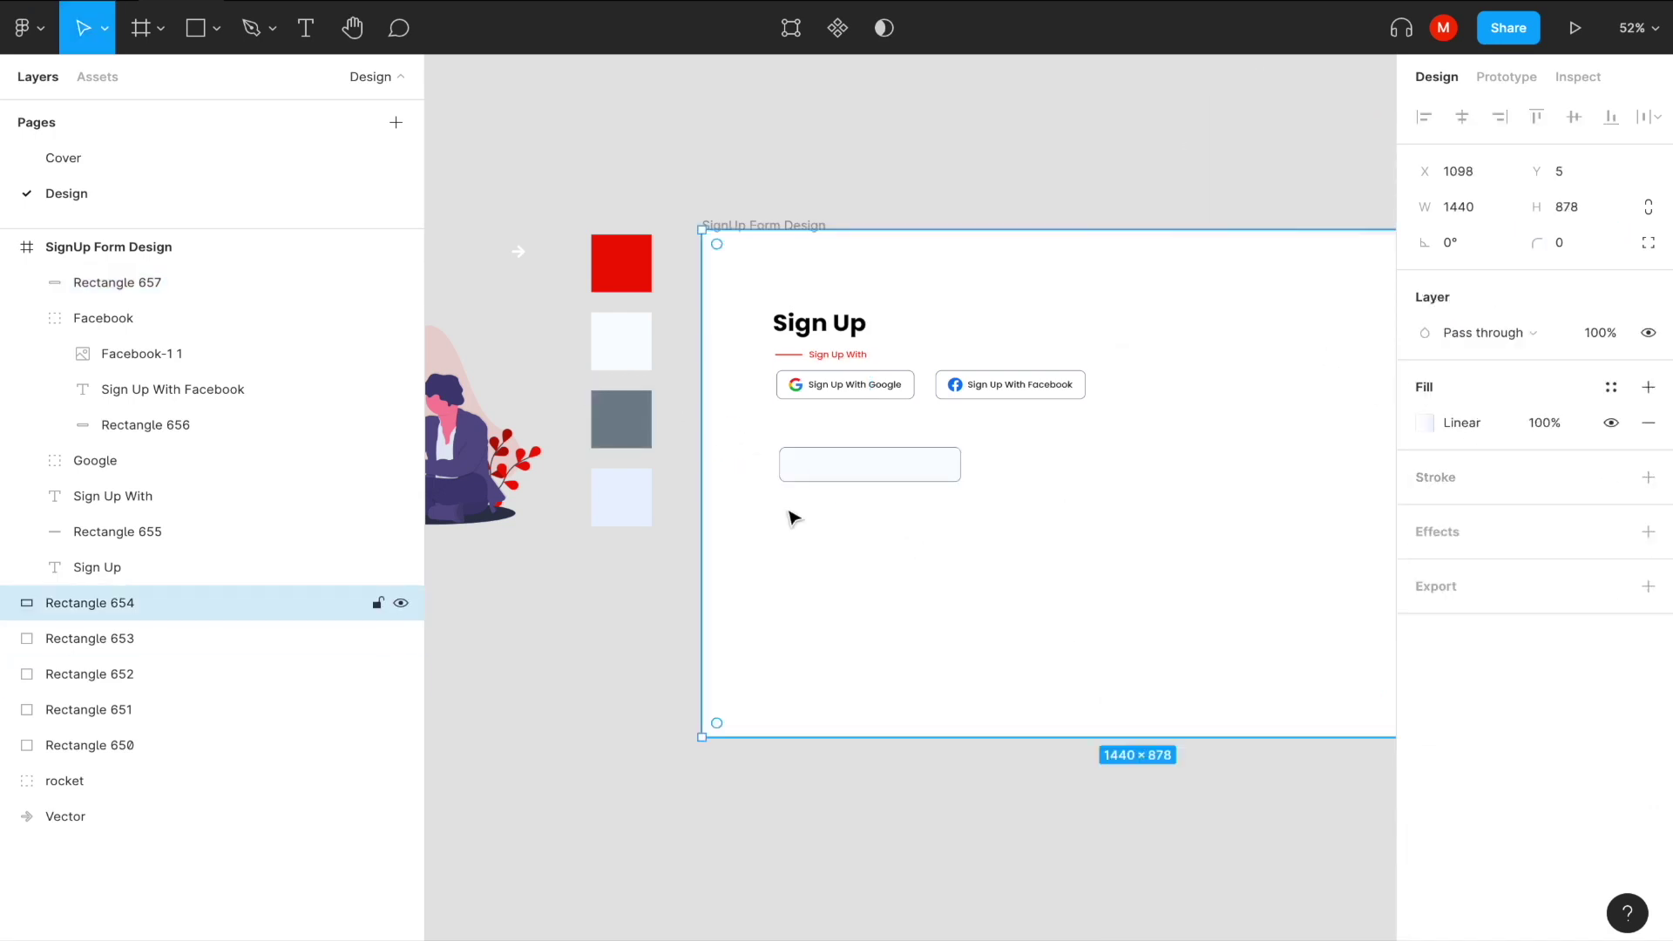
Line the input field up under the Google button.
{"action": "scroll", "coordinate": [821, 506], "scroll_direction": "up", "scroll_amount": 5, "text": "ctrl"}
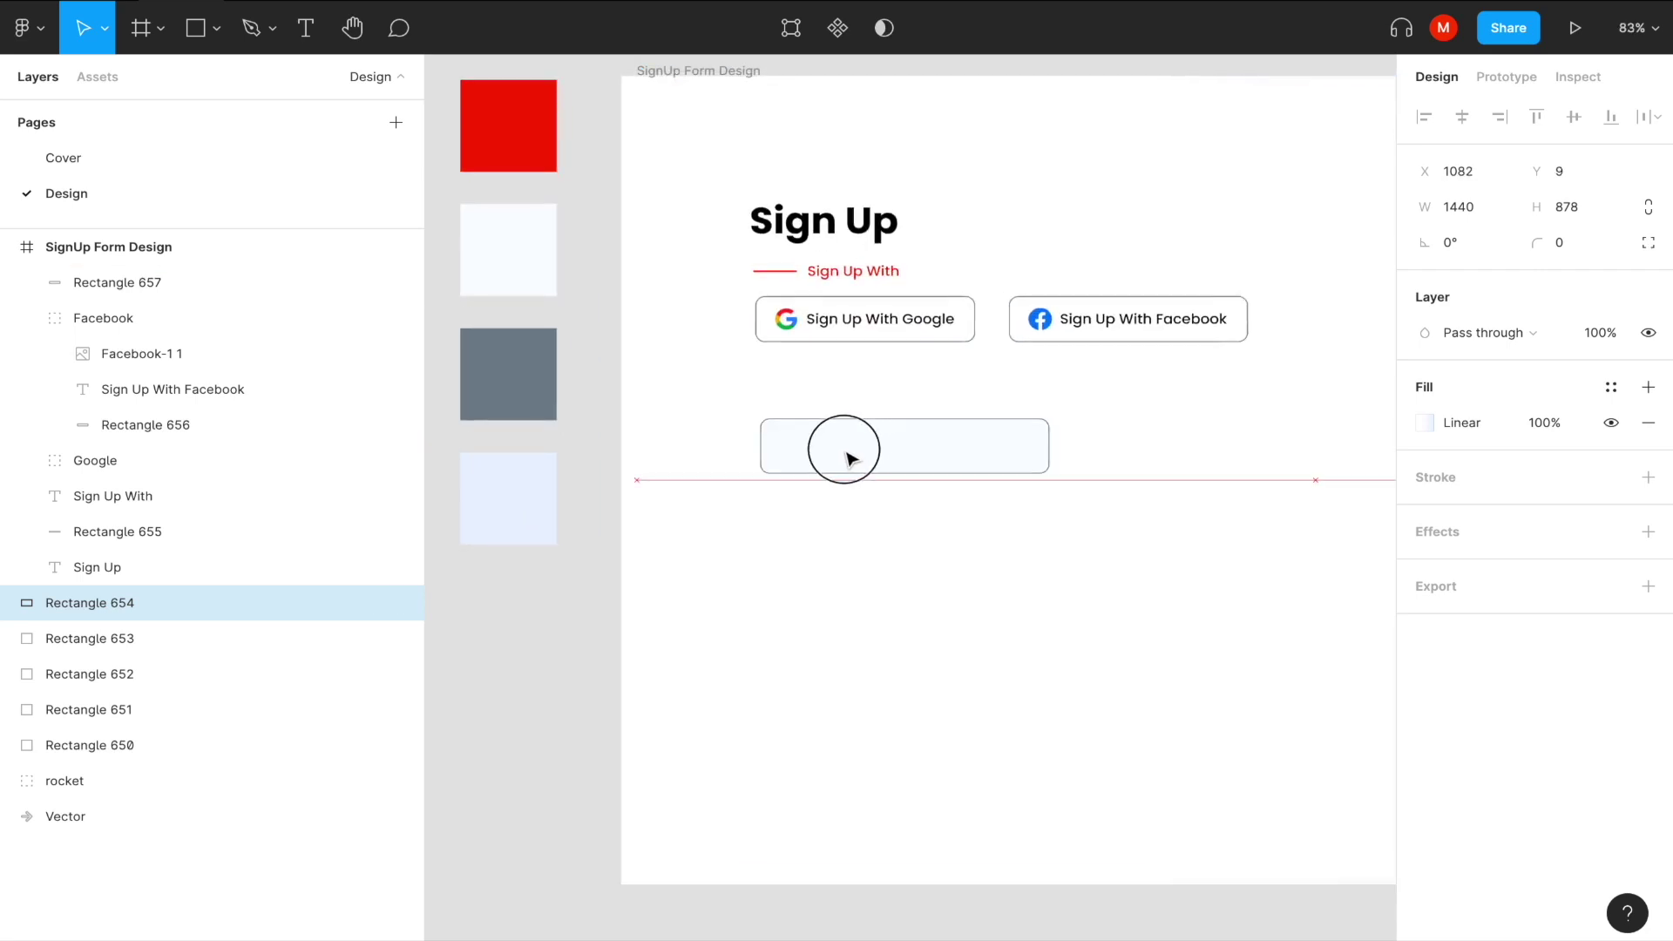
{"action": "left_click", "coordinate": [852, 459]}
{"action": "left_click_drag", "start_coordinate": [886, 453], "coordinate": [877, 465]}
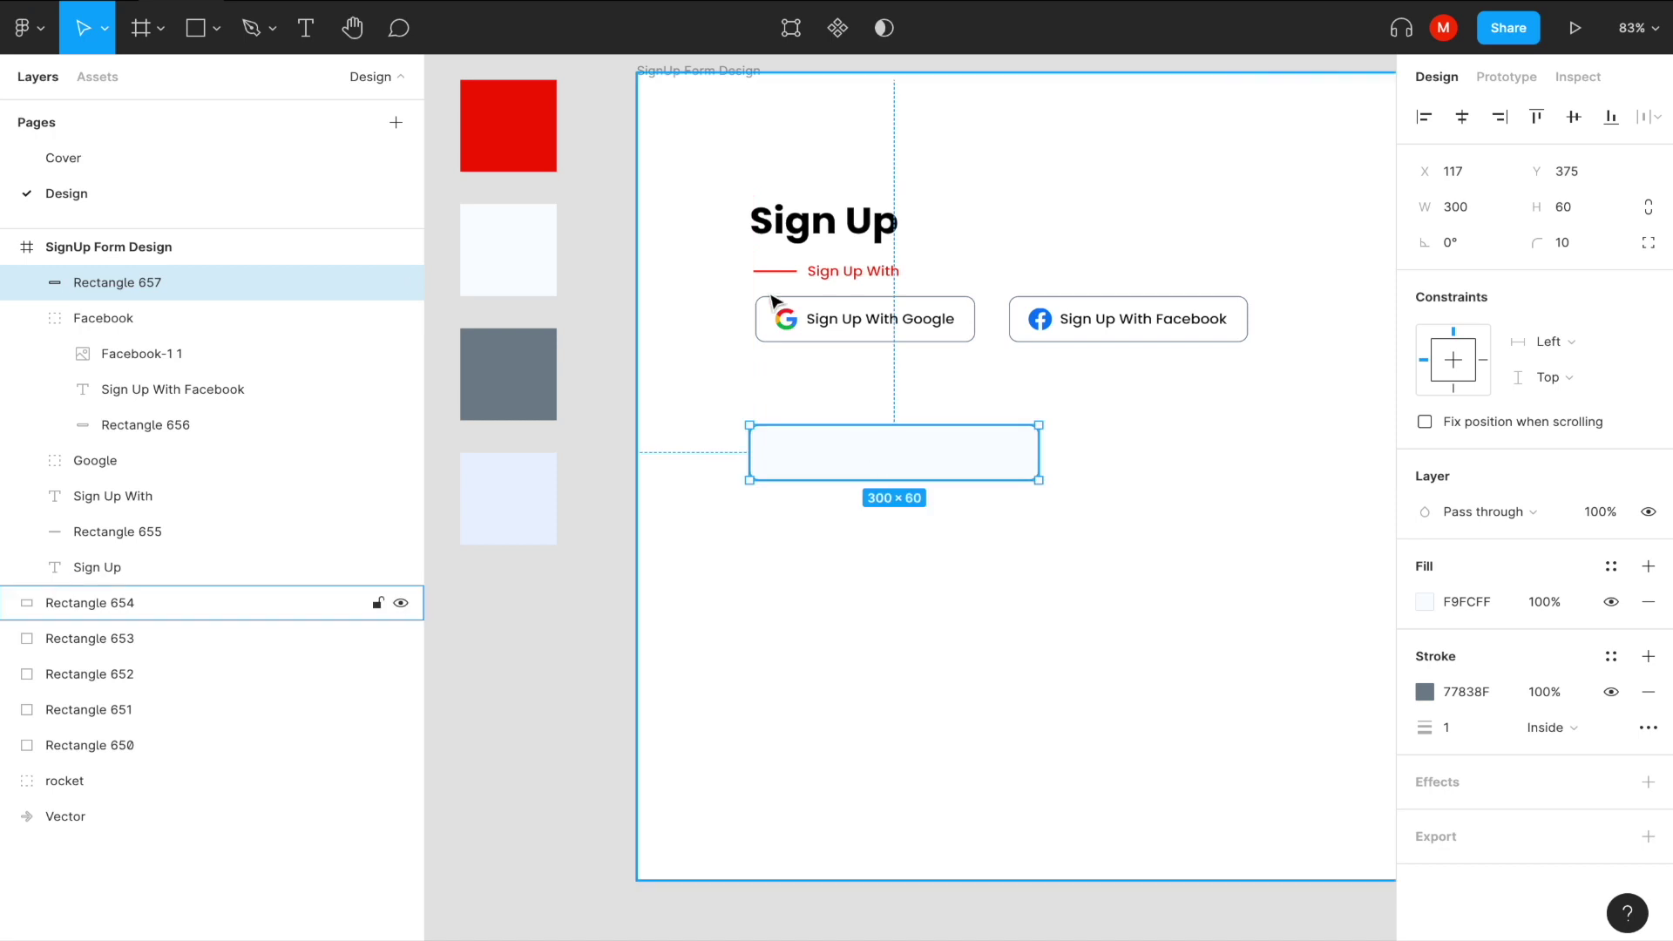
{"action": "scroll", "coordinate": [770, 273], "scroll_direction": "up", "scroll_amount": 5, "text": "ctrl"}
{"action": "scroll", "coordinate": [770, 272], "scroll_direction": "up", "scroll_amount": 1, "text": "ctrl"}
{"action": "left_click", "coordinate": [118, 532]}
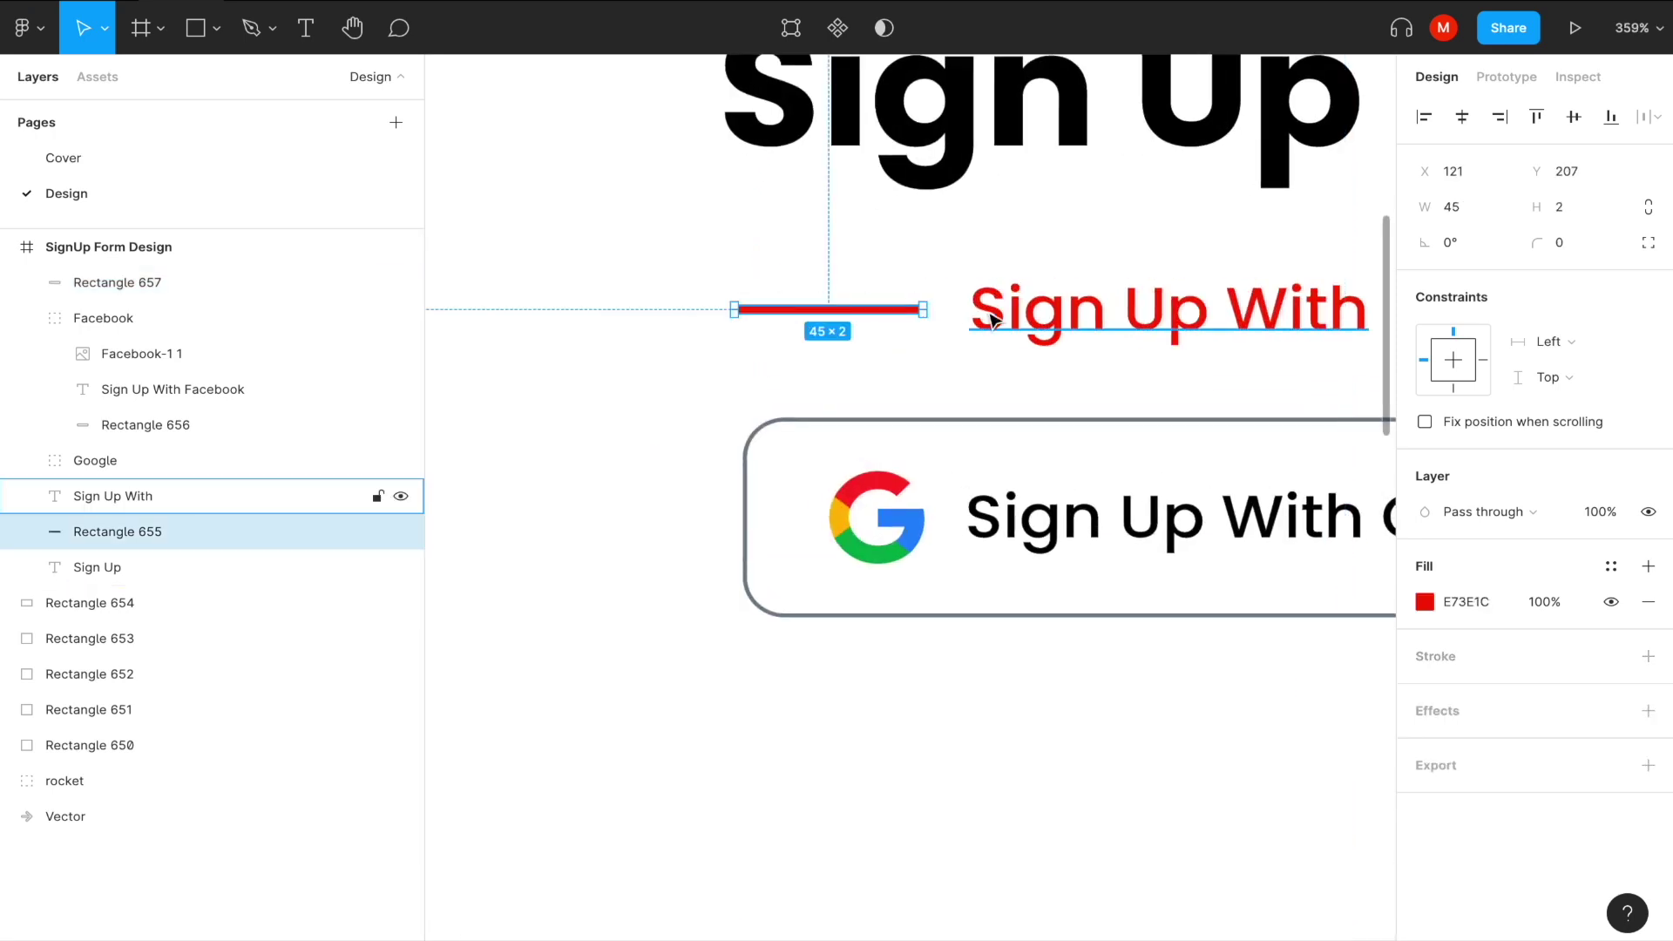
Group the red line with the Sign Up With label and align it and the Google button at X 117.
{"action": "left_click", "coordinate": [113, 495], "text": "shift"}
{"action": "key", "text": "ctrl+g"}
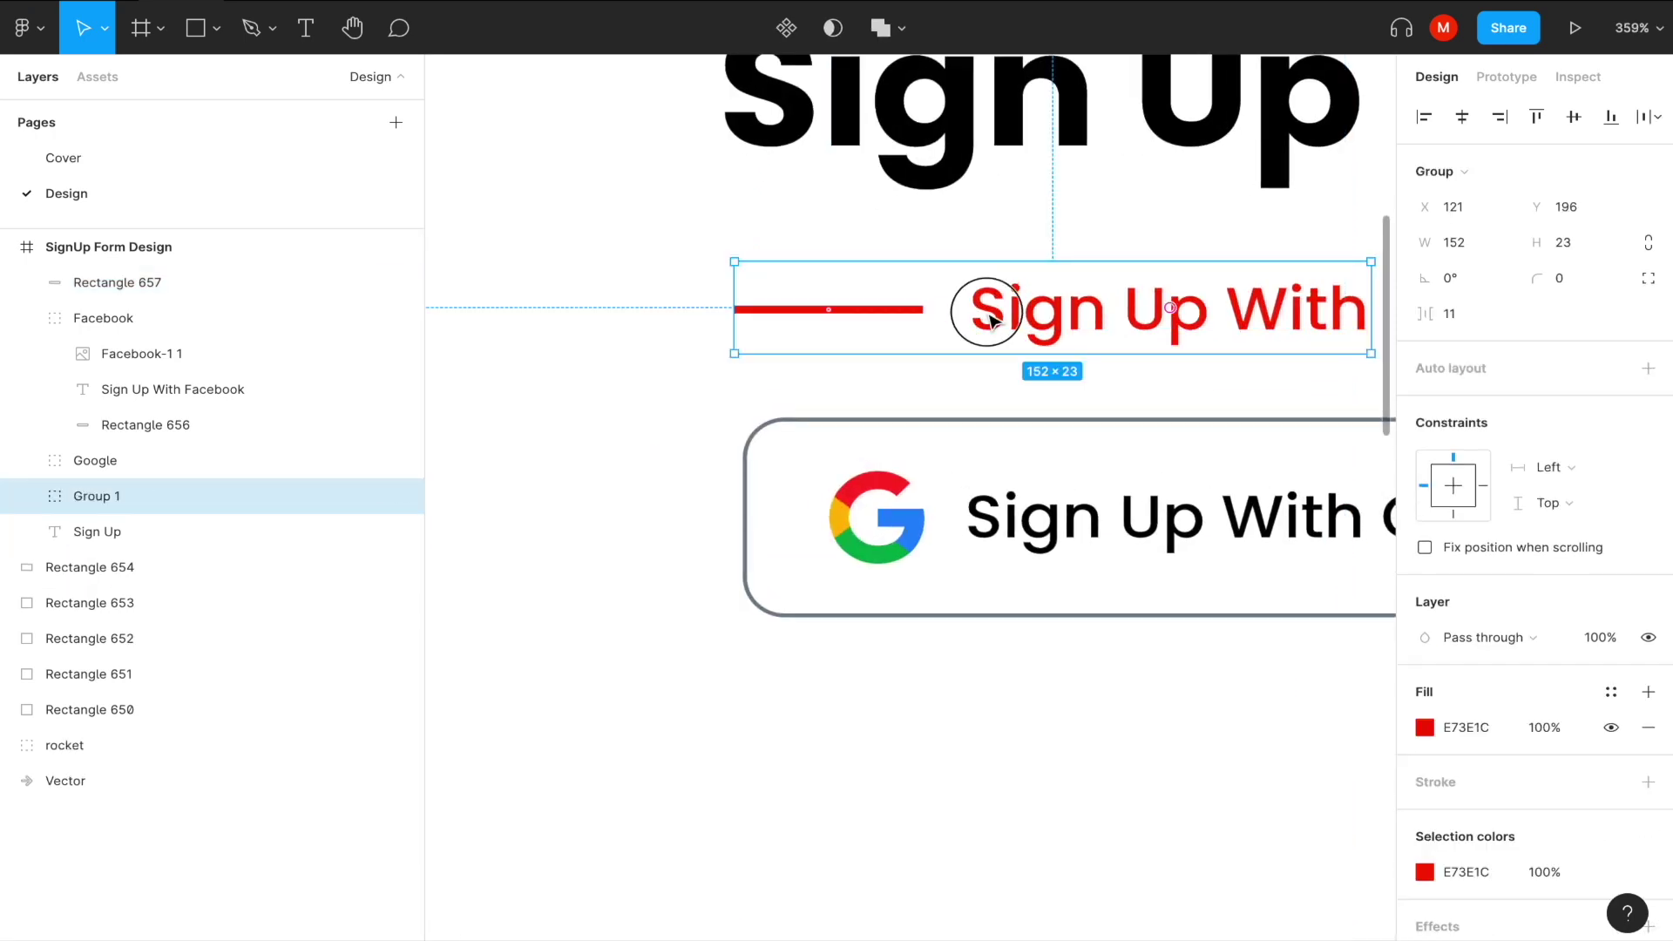
{"action": "left_click_drag", "start_coordinate": [990, 321], "coordinate": [973, 325]}
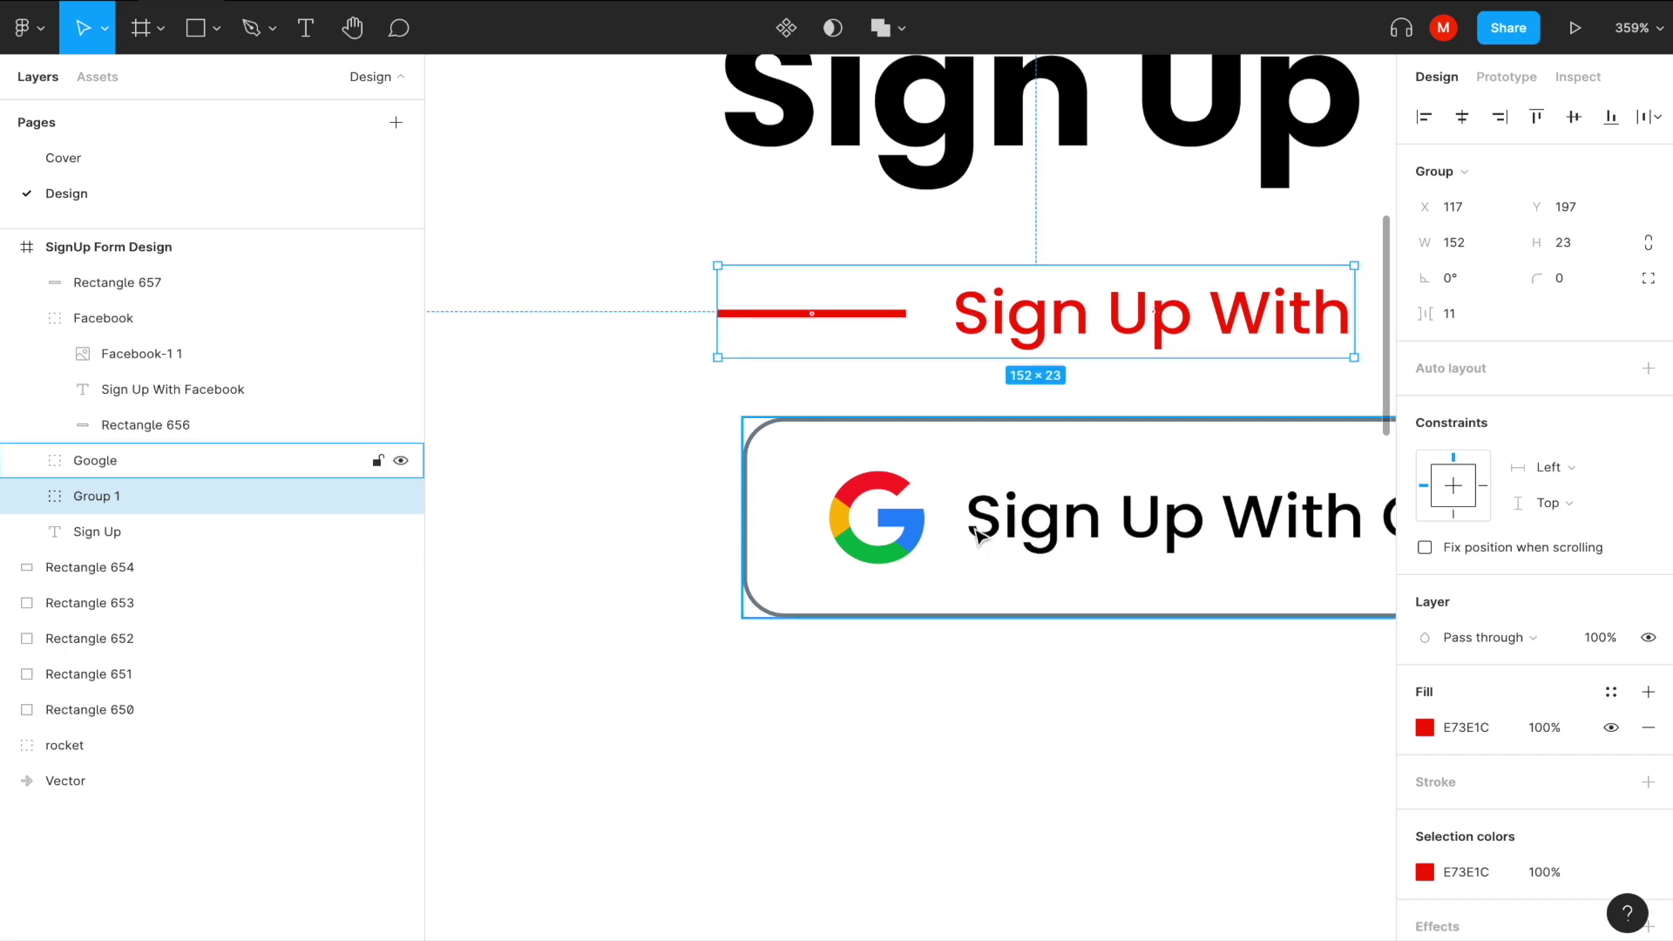
{"action": "left_click_drag", "start_coordinate": [976, 535], "coordinate": [954, 538]}
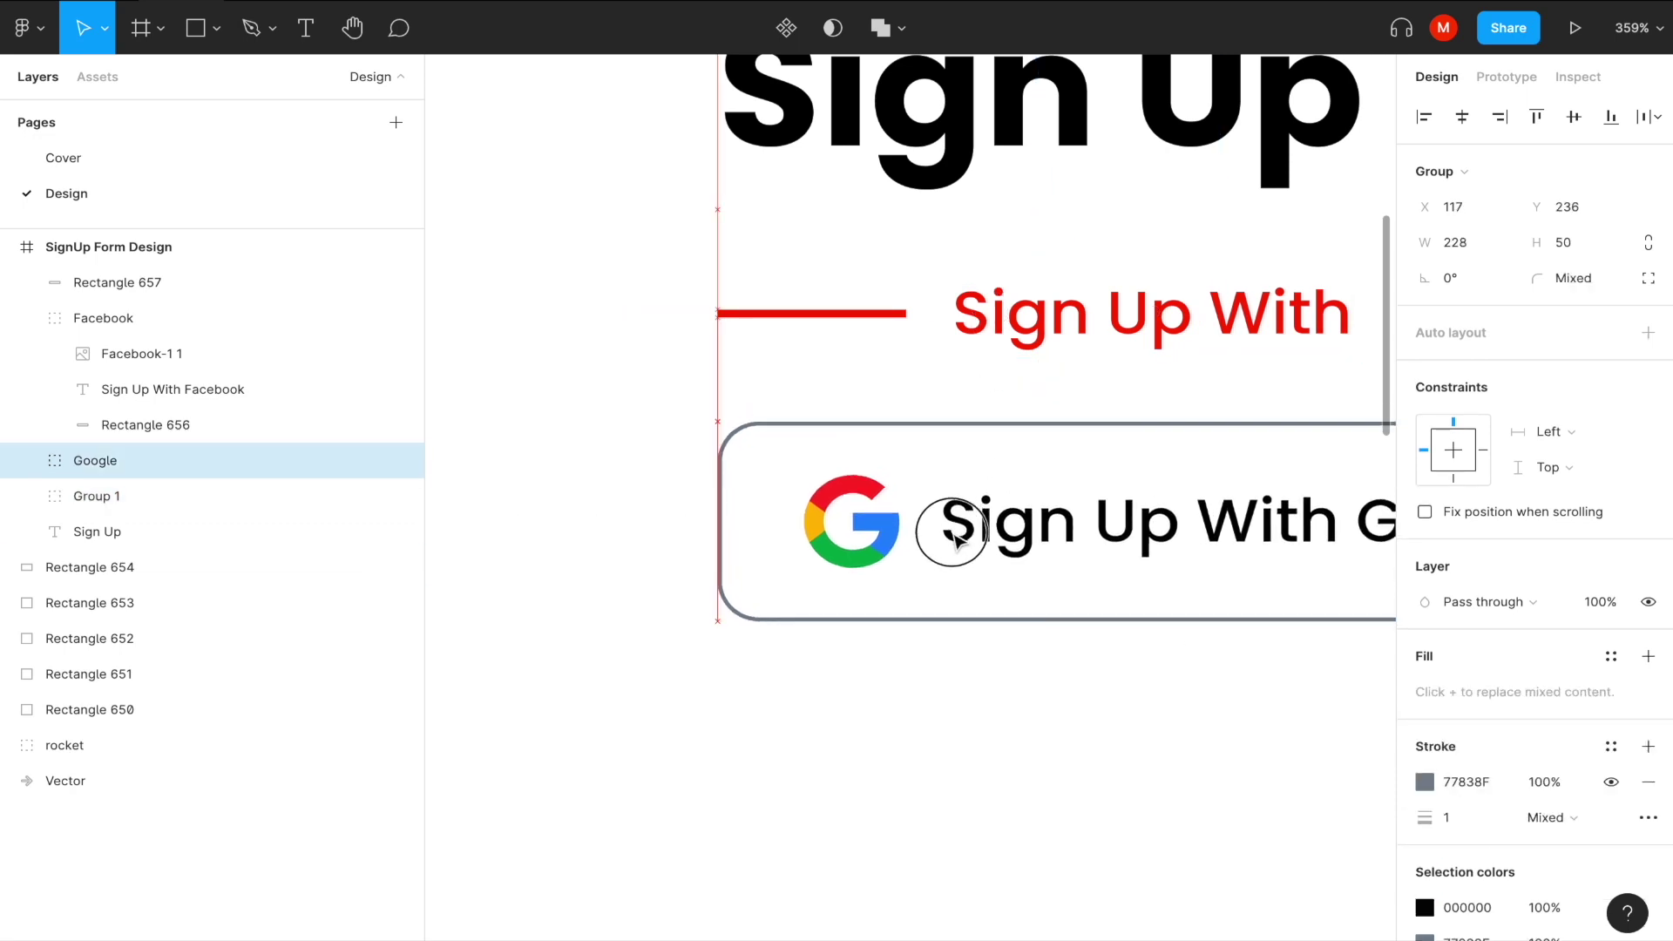
{"action": "left_click", "coordinate": [956, 539]}
Nudge the Facebook button slightly right, leaving the background panel in place.
{"action": "scroll", "coordinate": [915, 554], "scroll_direction": "down", "scroll_amount": 5}
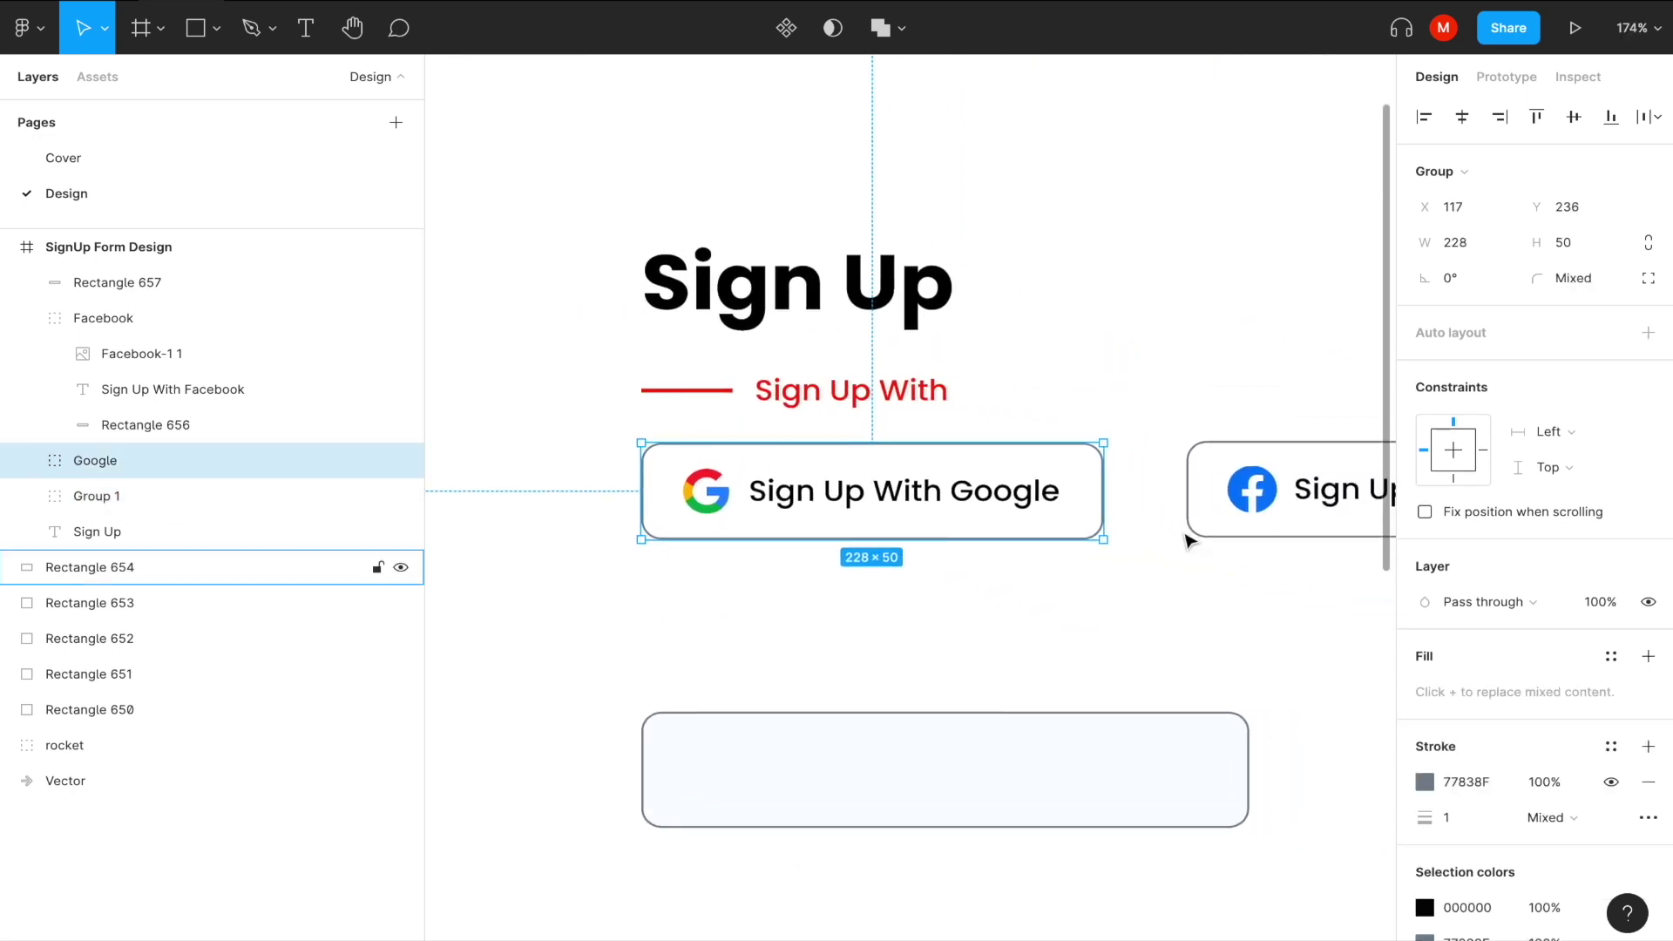
{"action": "left_click", "coordinate": [1237, 510]}
{"action": "left_click_drag", "start_coordinate": [1234, 503], "coordinate": [1245, 504]}
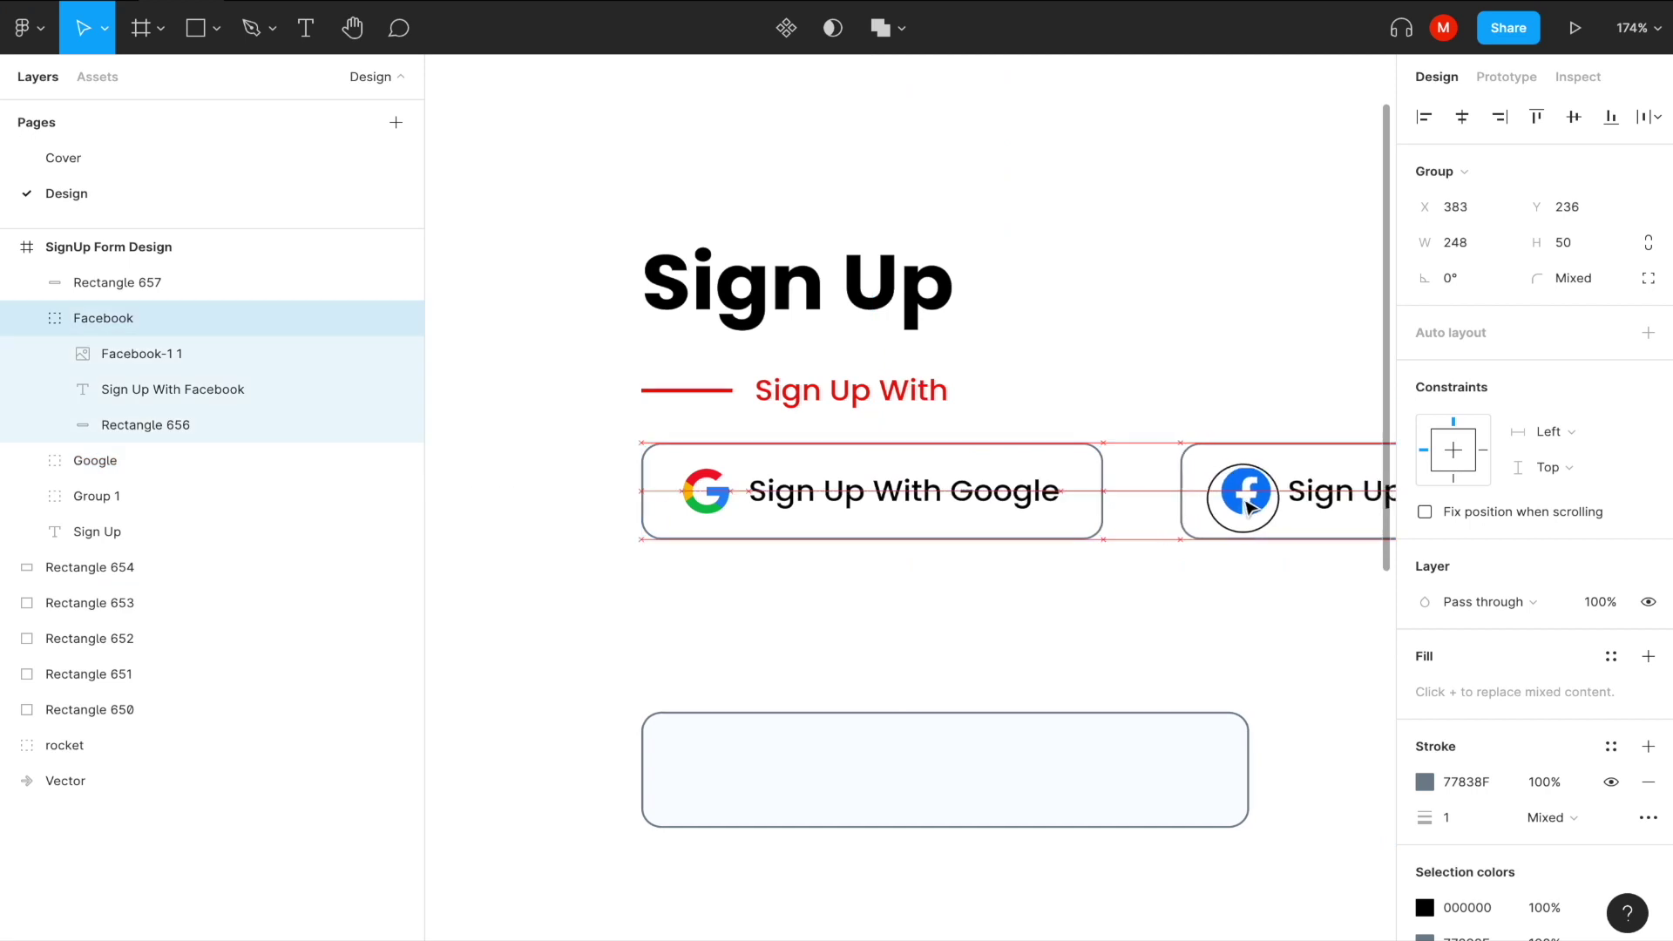
{"action": "scroll", "coordinate": [1287, 511], "scroll_direction": "down", "scroll_amount": 5}
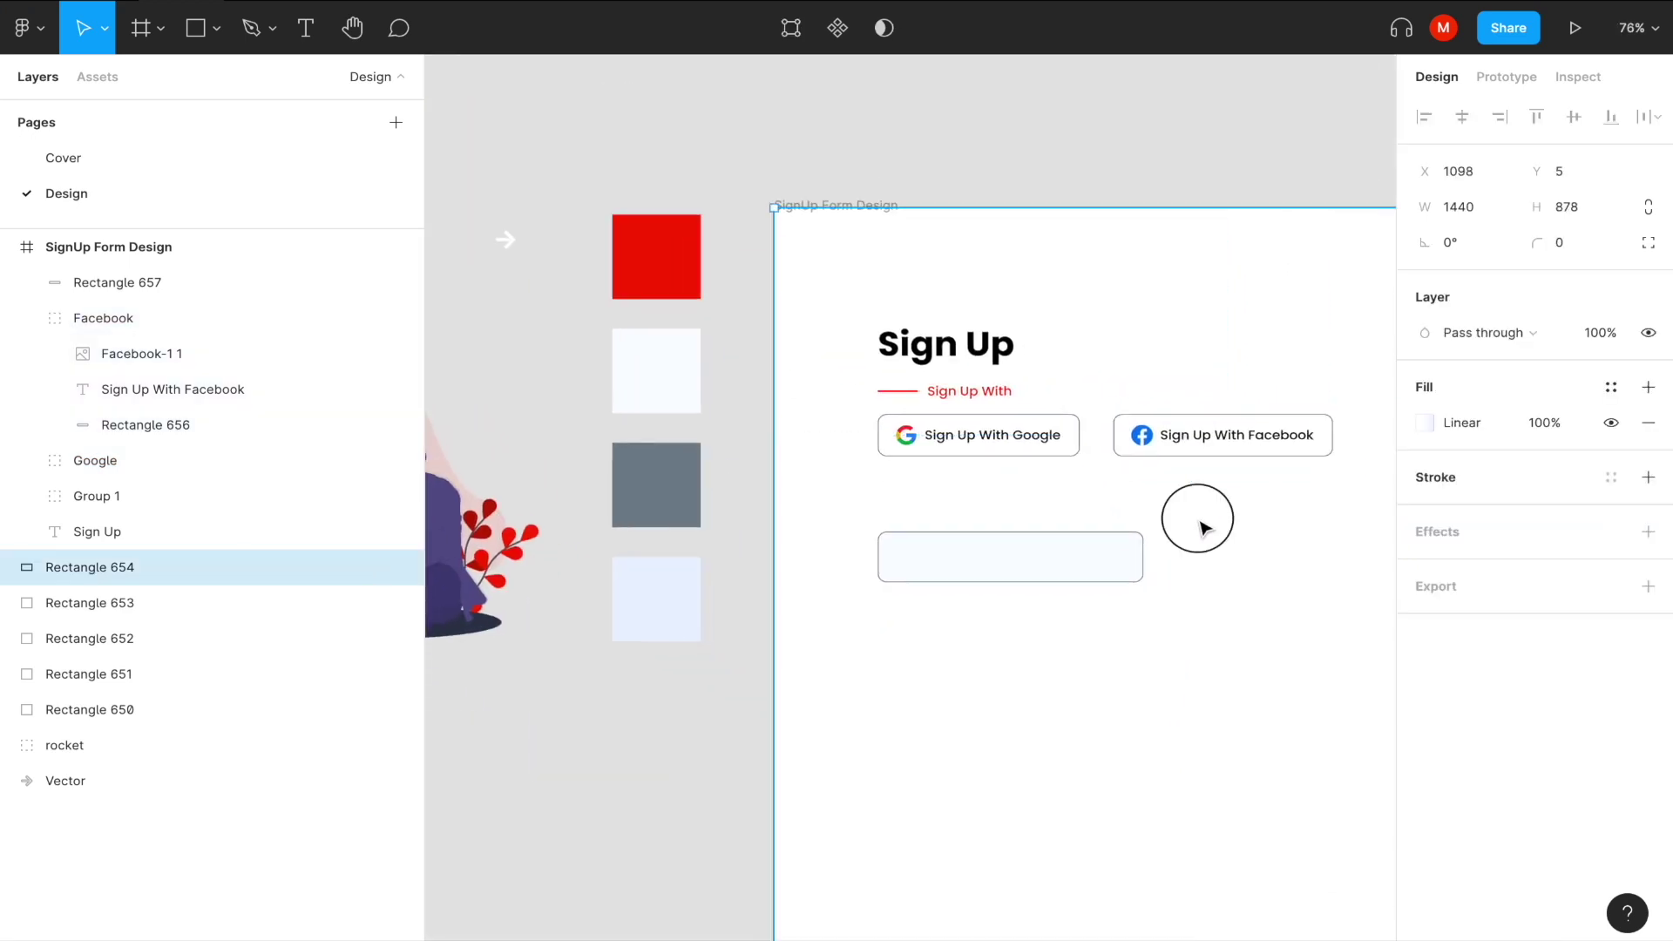
{"action": "left_click", "coordinate": [1202, 526]}
{"action": "scroll", "coordinate": [1013, 566], "scroll_direction": "down", "scroll_amount": 3}
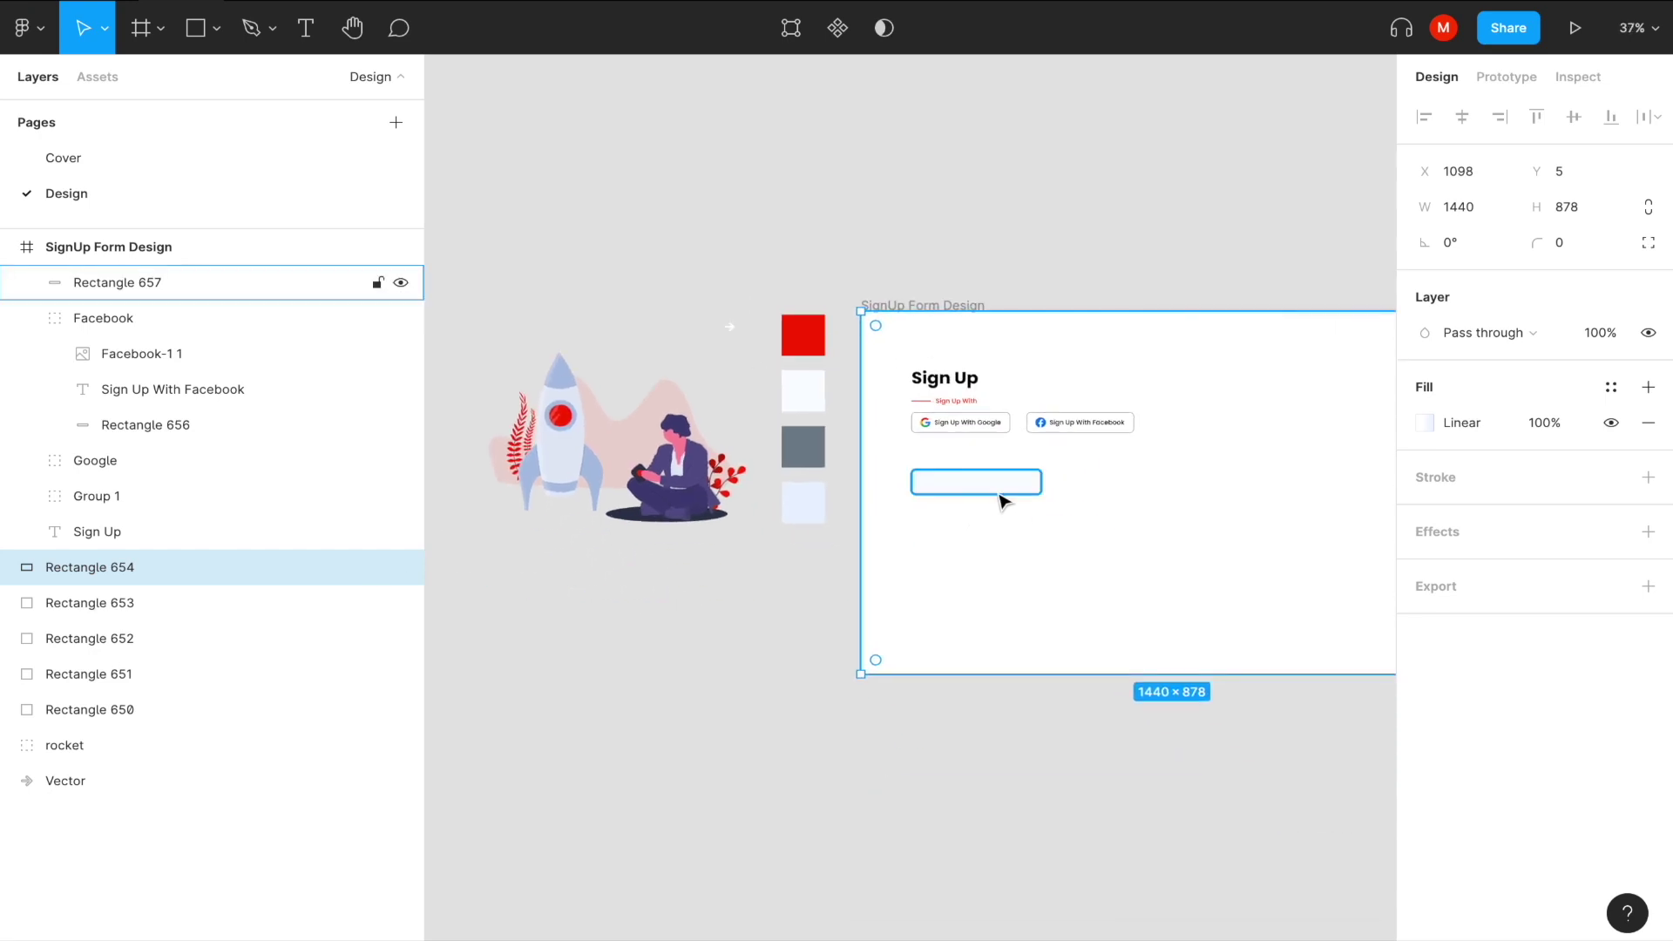
{"action": "left_click_drag", "start_coordinate": [981, 497], "coordinate": [1139, 493]}
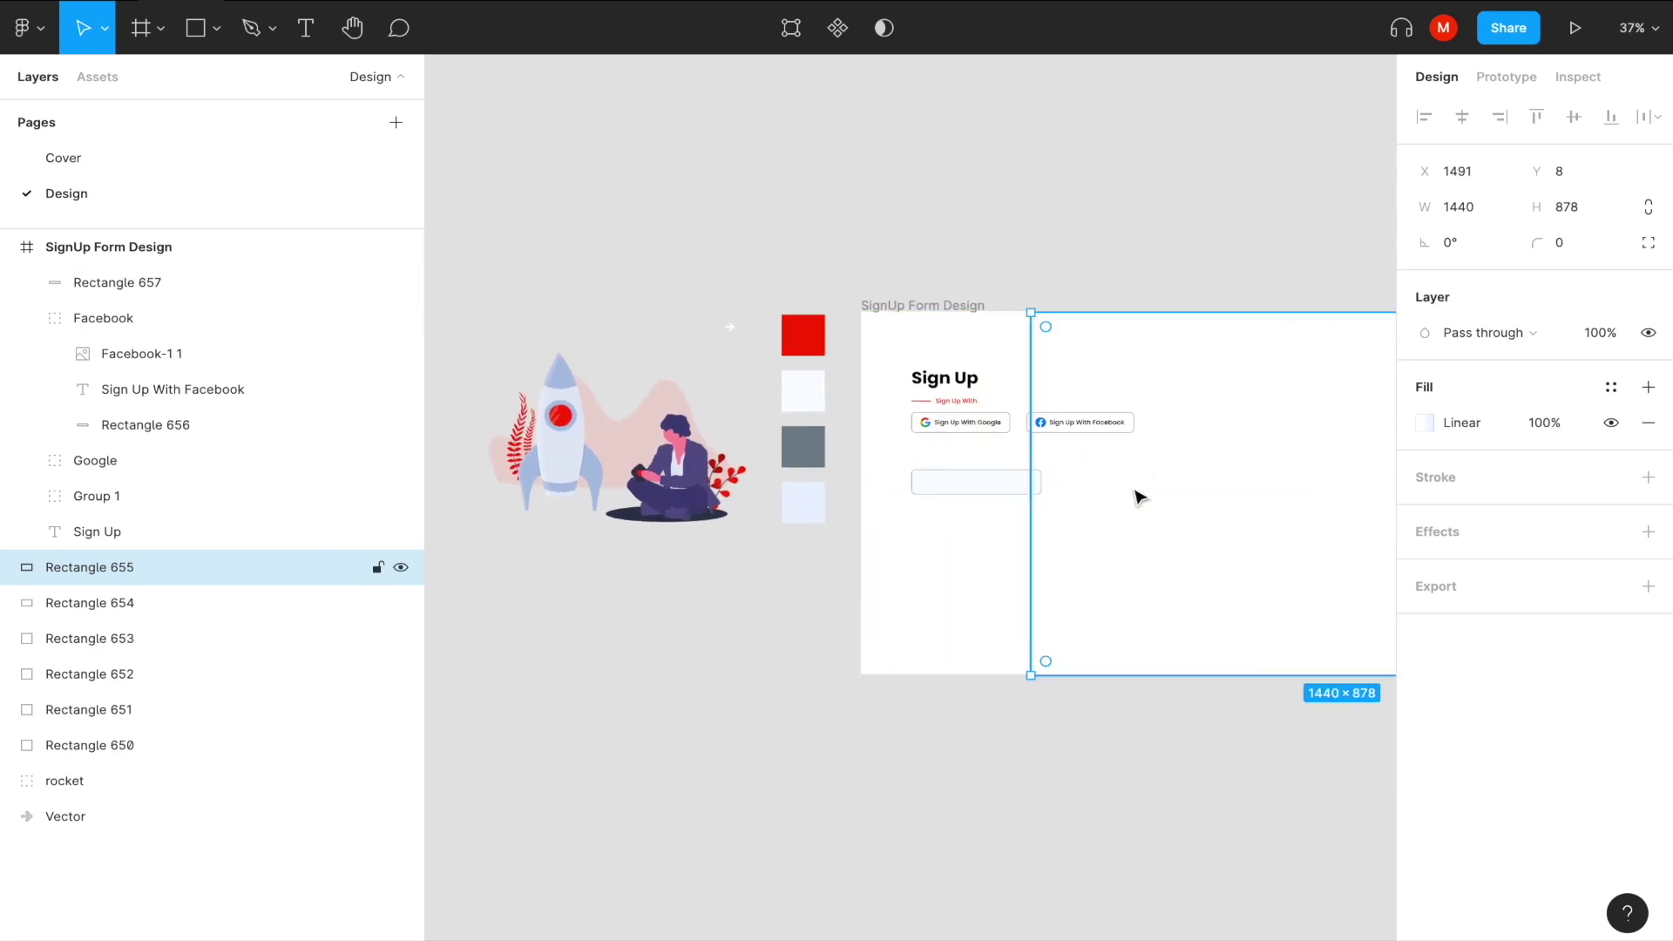
{"action": "key", "text": "ctrl+z"}
{"action": "scroll", "coordinate": [967, 479], "scroll_direction": "up", "scroll_amount": 5}
{"action": "left_click", "coordinate": [916, 515]}
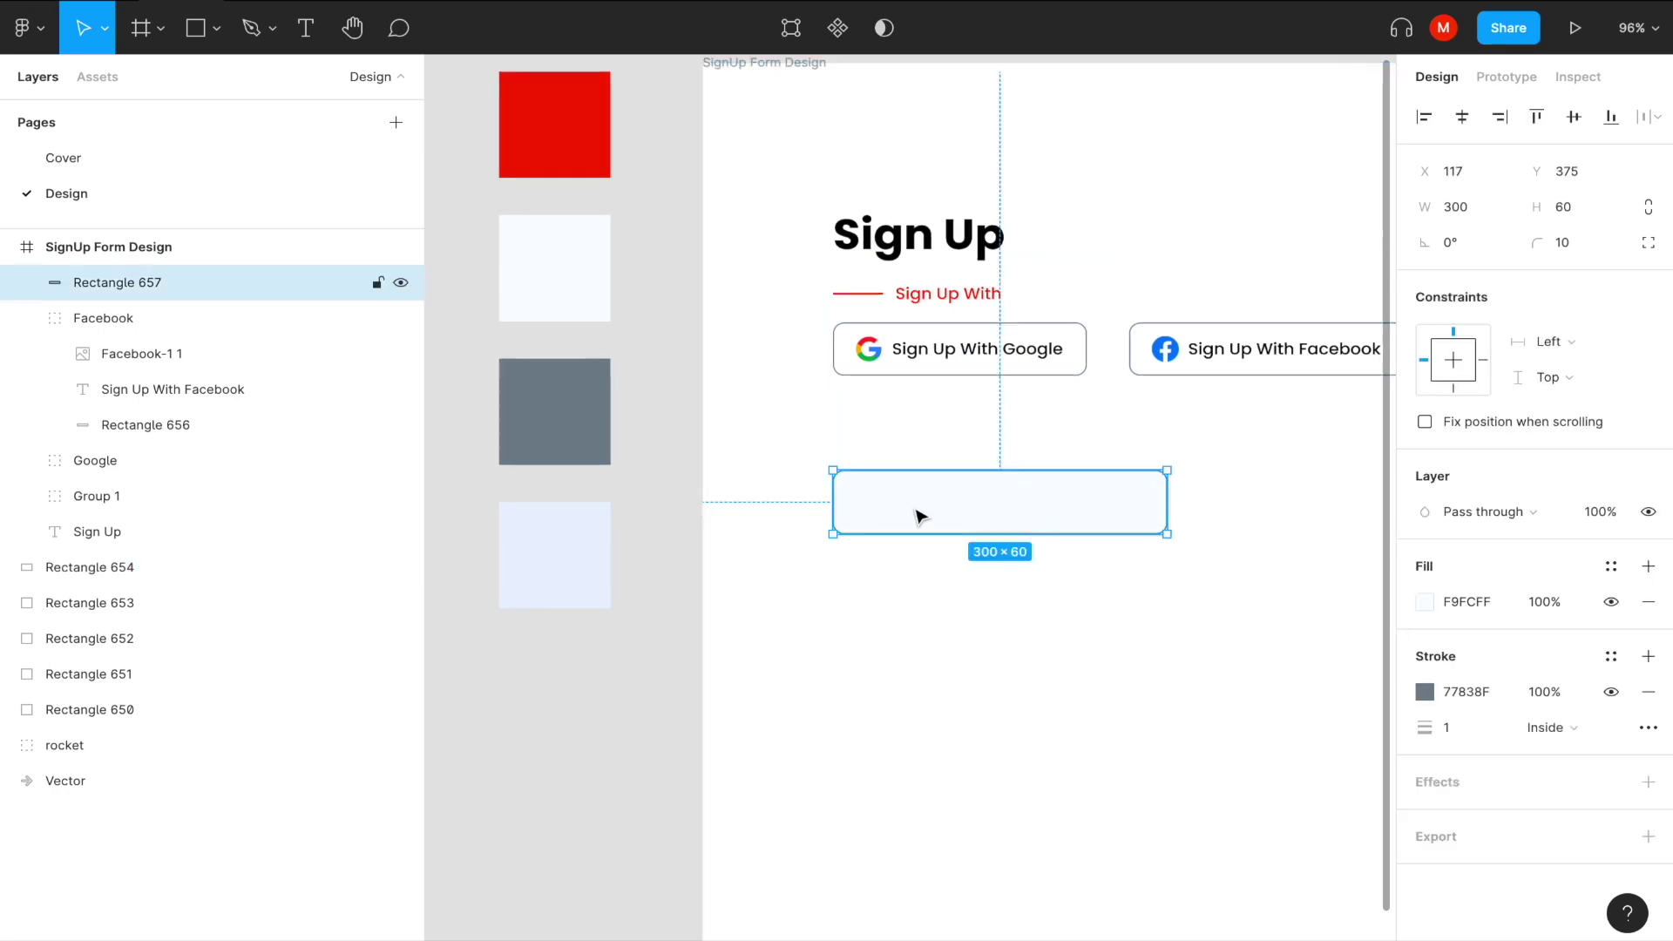
Add a 'Name' text label and move it above the input field.
{"action": "key", "text": "t"}
{"action": "left_click", "coordinate": [797, 426]}
{"action": "type", "text": "Name"}
{"action": "key", "text": "ctrl+a"}
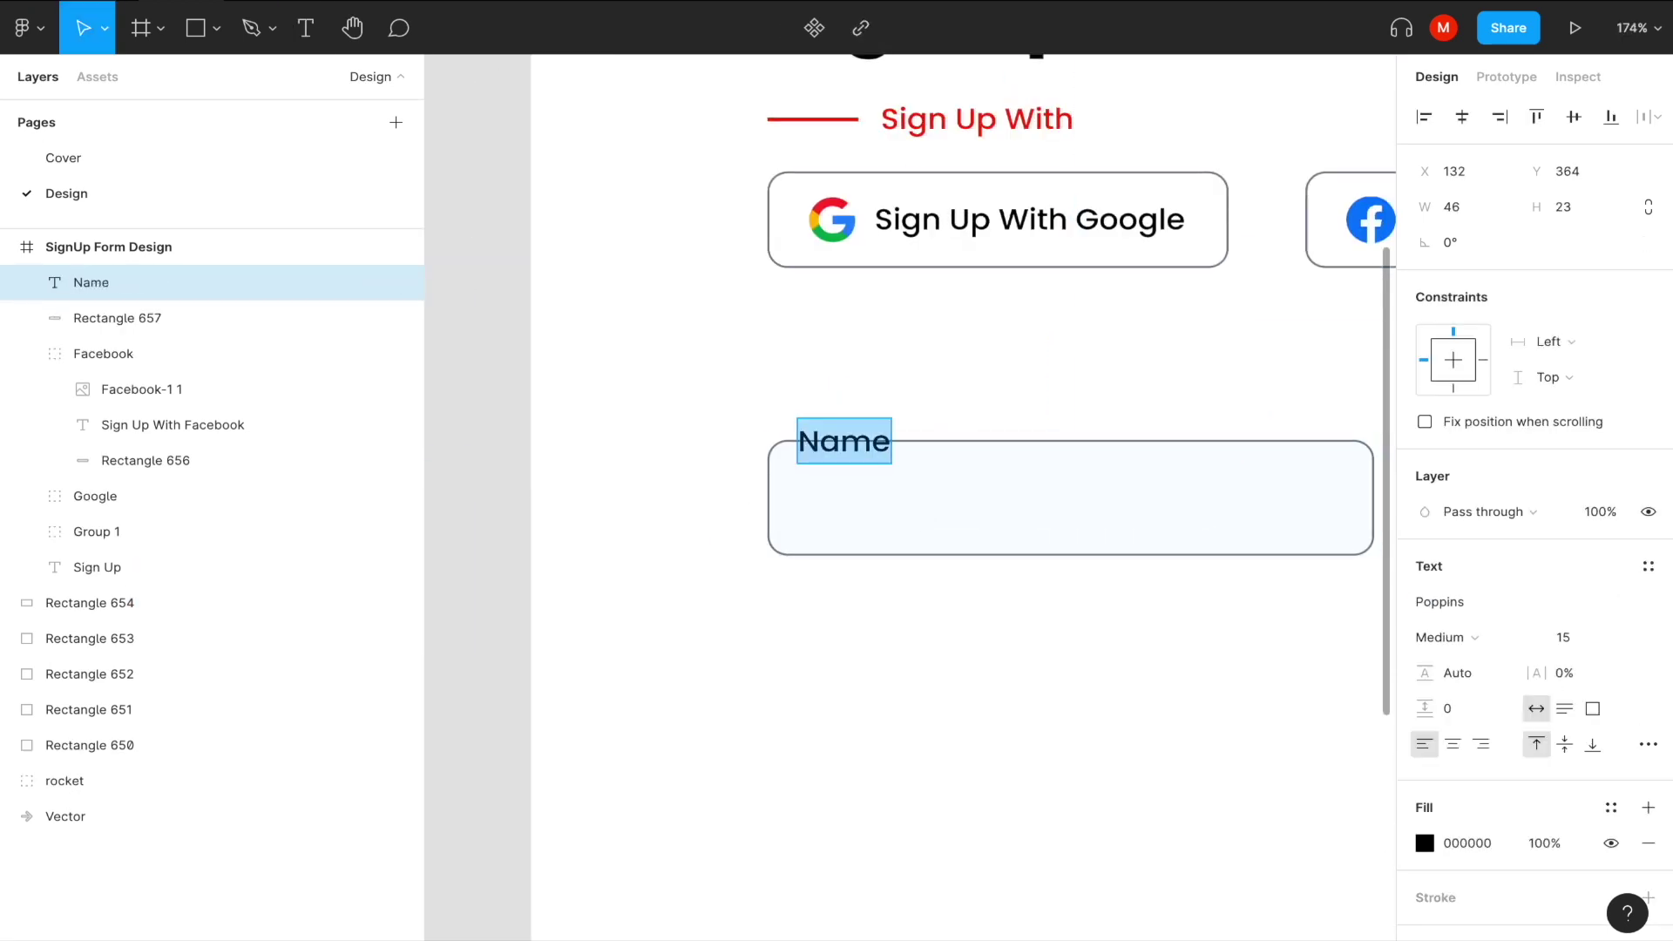
{"action": "left_click", "coordinate": [1571, 639]}
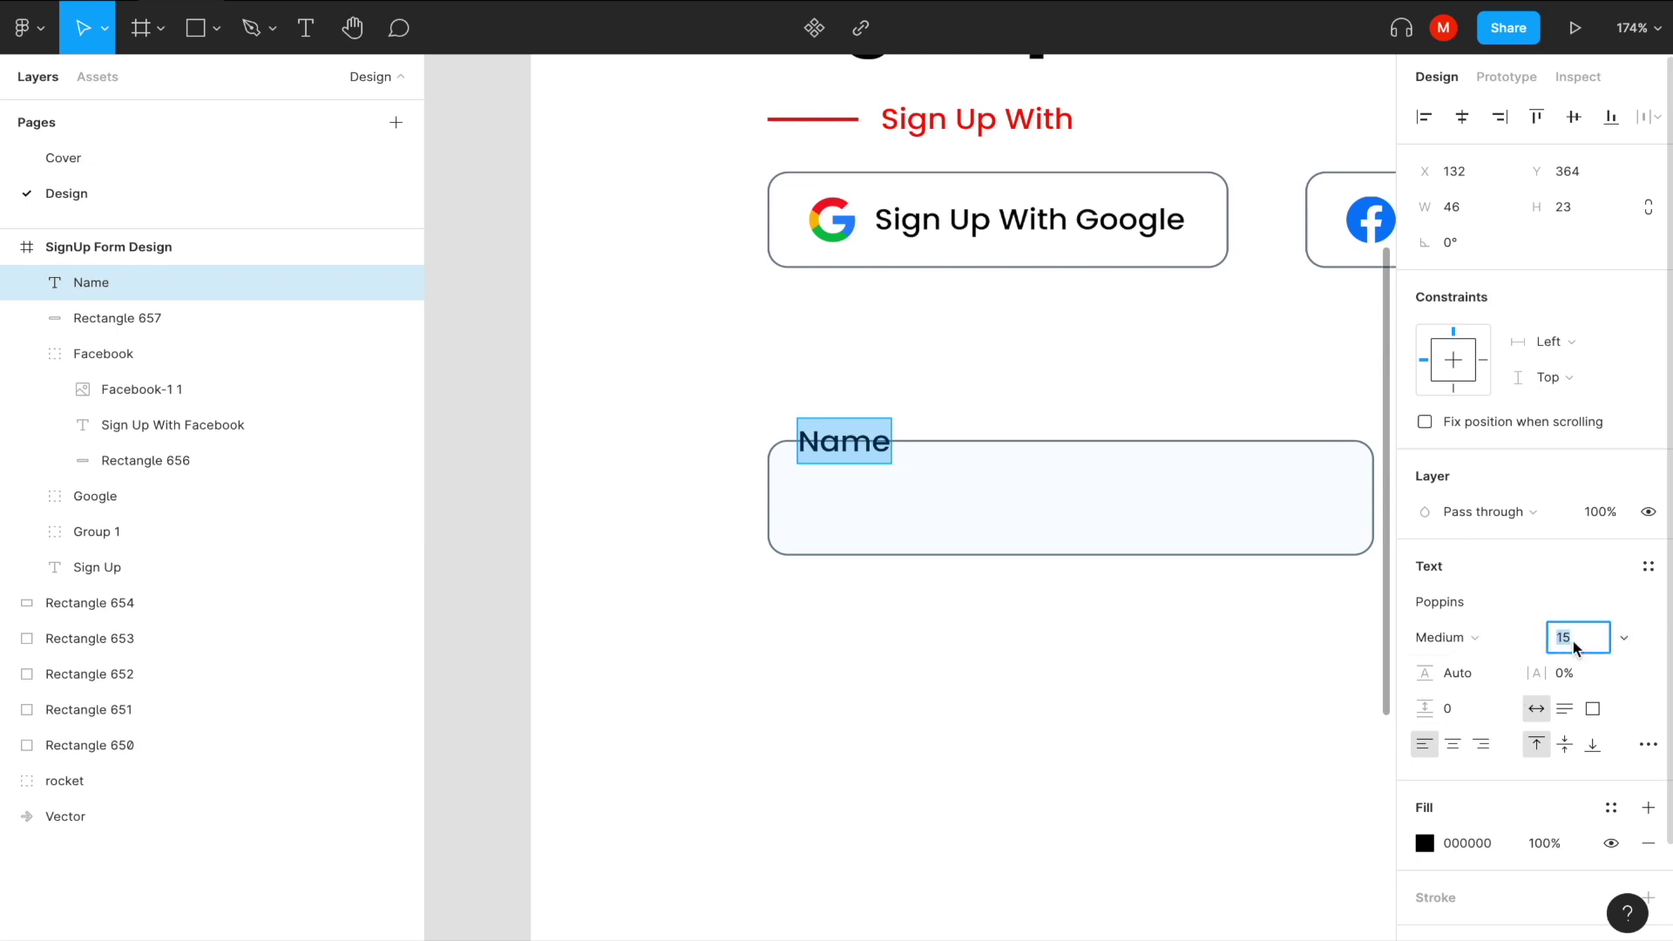
{"action": "type", "text": "20"}
{"action": "key", "text": "Return"}
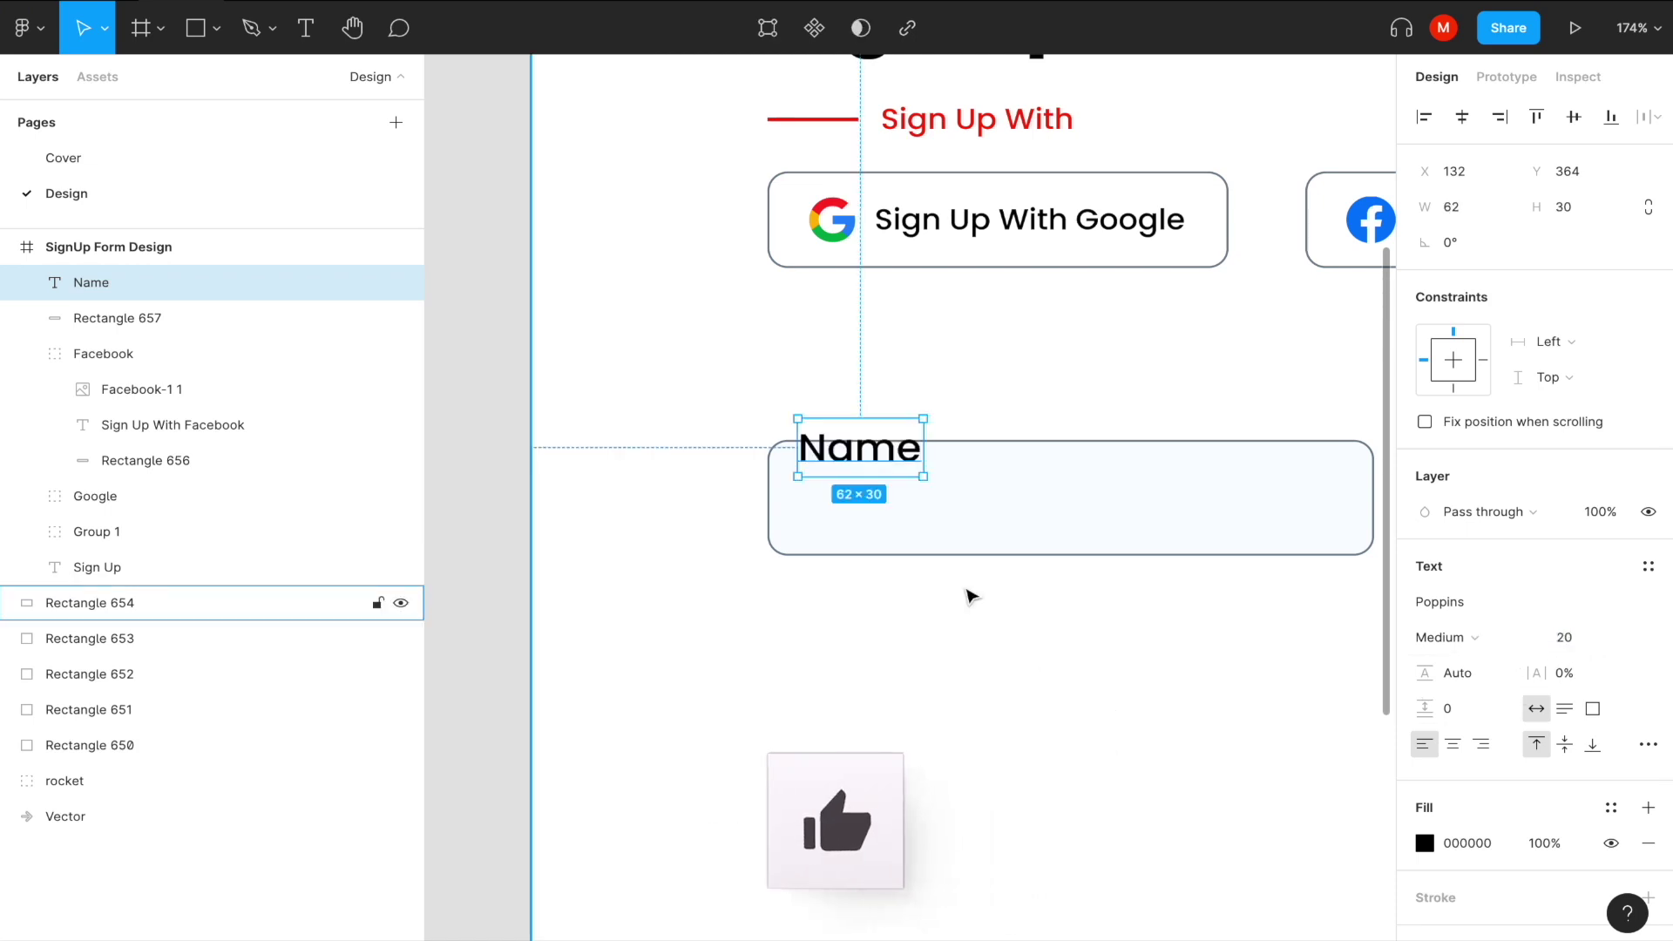
{"action": "left_click_drag", "start_coordinate": [858, 447], "coordinate": [855, 422]}
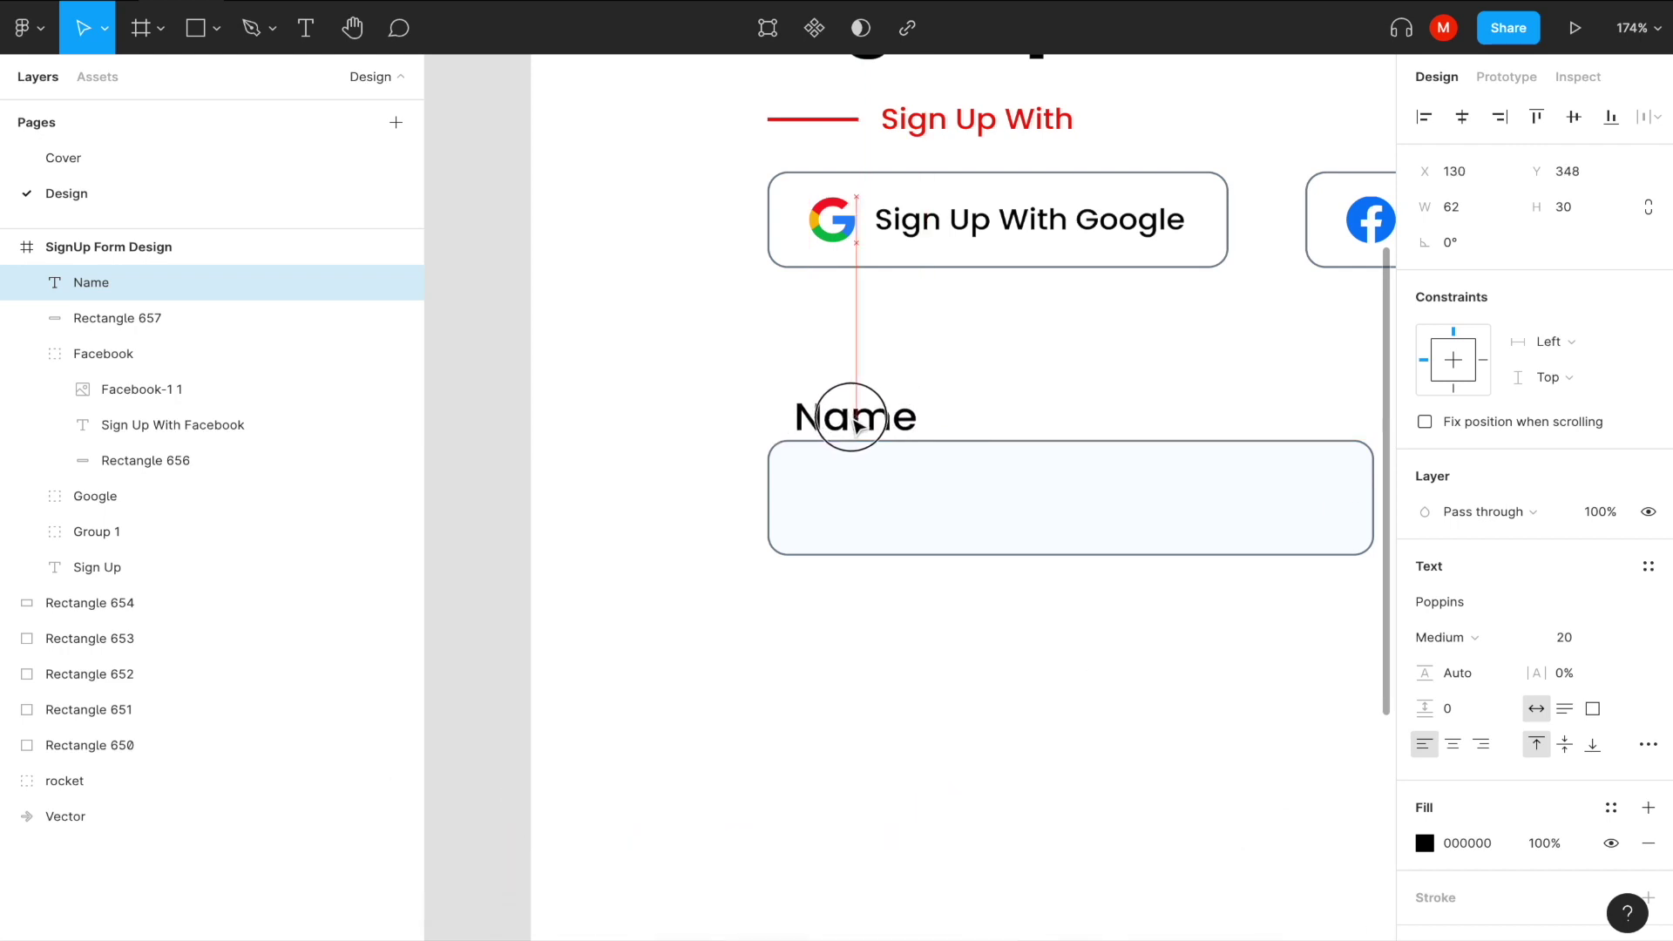
Group the Name label with the field rectangle.
{"action": "left_click", "coordinate": [880, 474]}
{"action": "left_click", "coordinate": [856, 423], "text": "shift"}
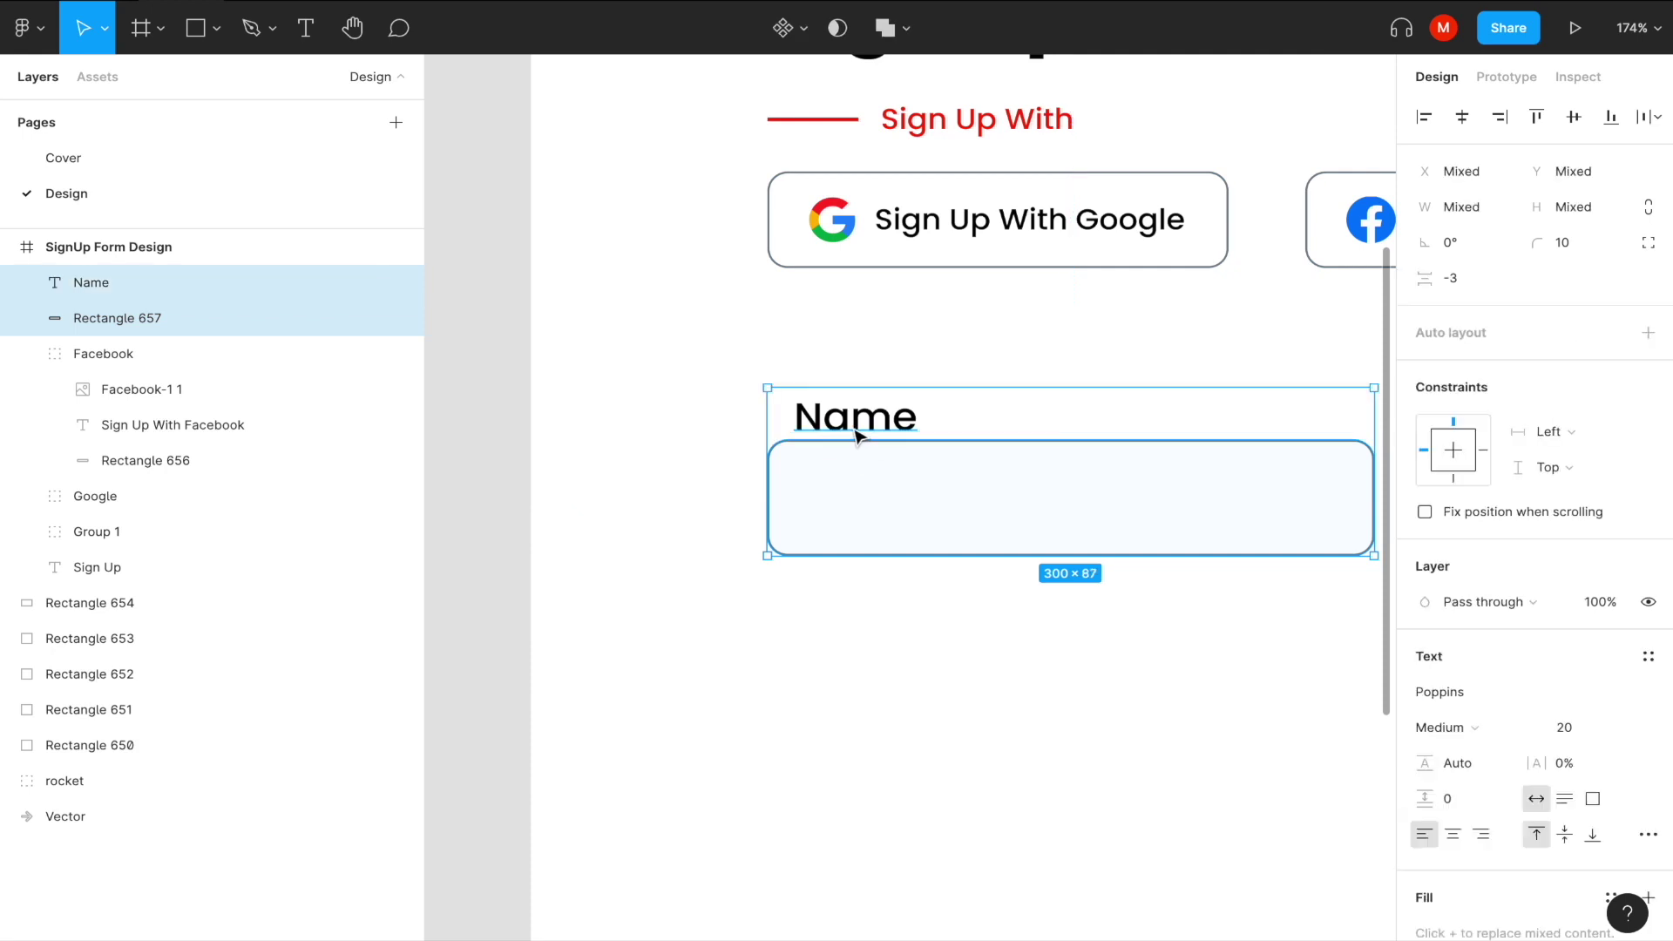
{"action": "key", "text": "ctrl+g"}
{"action": "scroll", "coordinate": [856, 427], "scroll_direction": "down", "scroll_amount": 5}
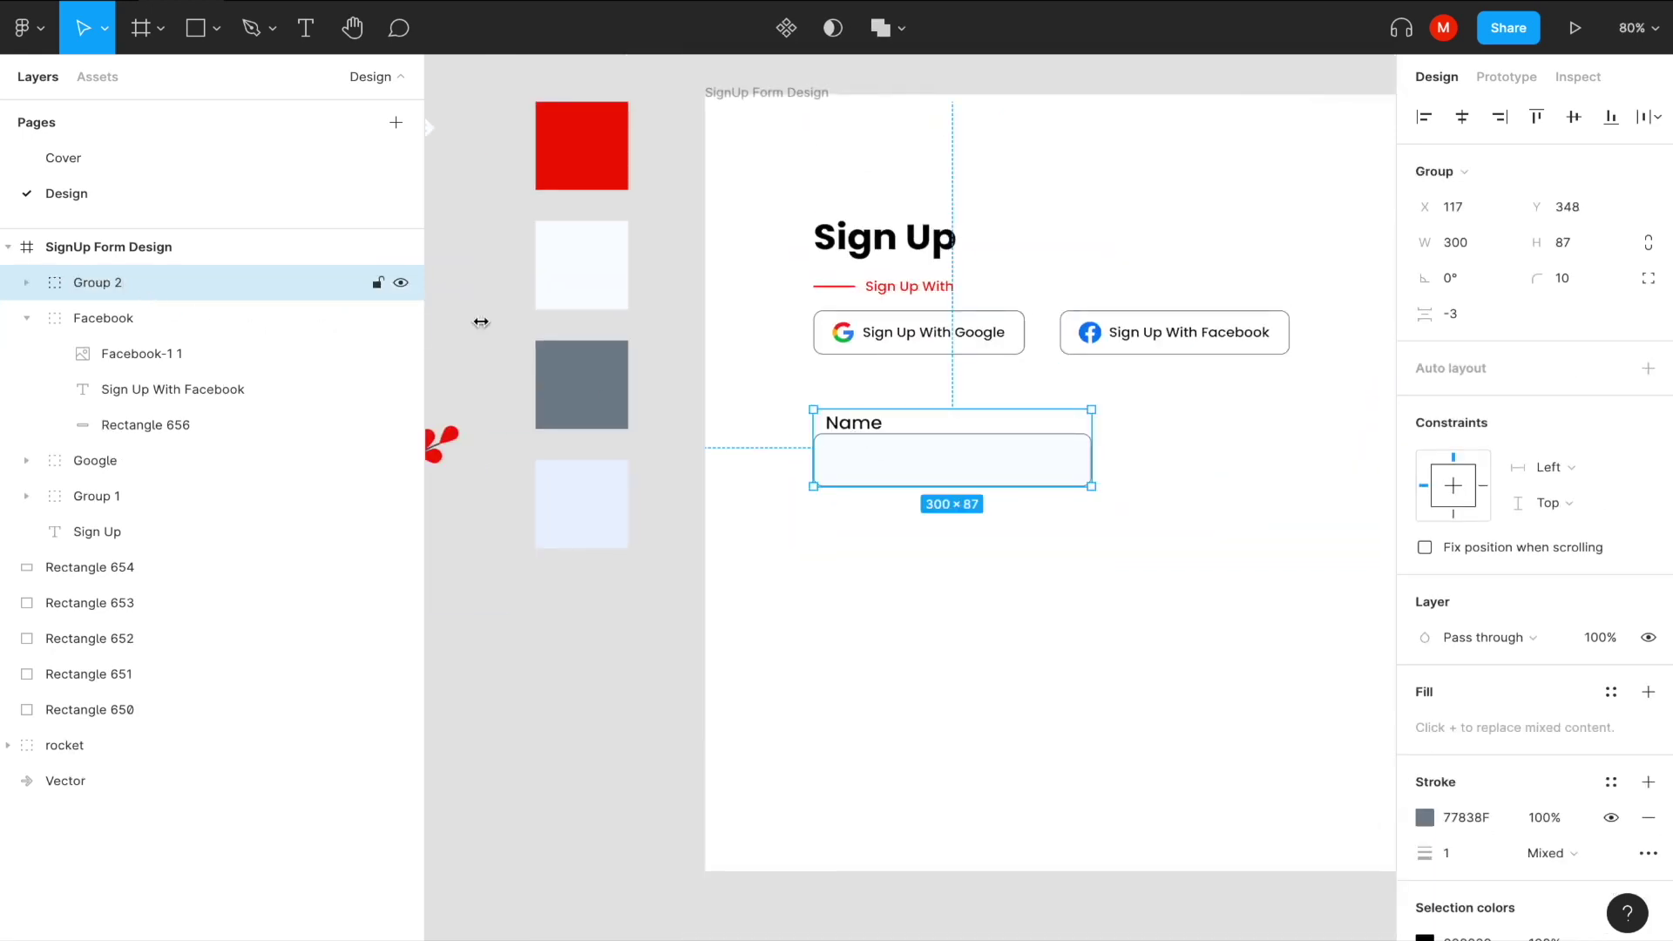
{"action": "scroll", "coordinate": [750, 392], "scroll_direction": "up", "scroll_amount": 5}
Set the Name label to size 15 just above the field and rename the group 'Name'.
{"action": "double_click", "coordinate": [1006, 484]}
{"action": "left_click", "coordinate": [1582, 605]}
{"action": "type", "text": "5"}
{"action": "key", "text": "Return"}
{"action": "scroll", "coordinate": [932, 490], "scroll_direction": "up", "scroll_amount": 2}
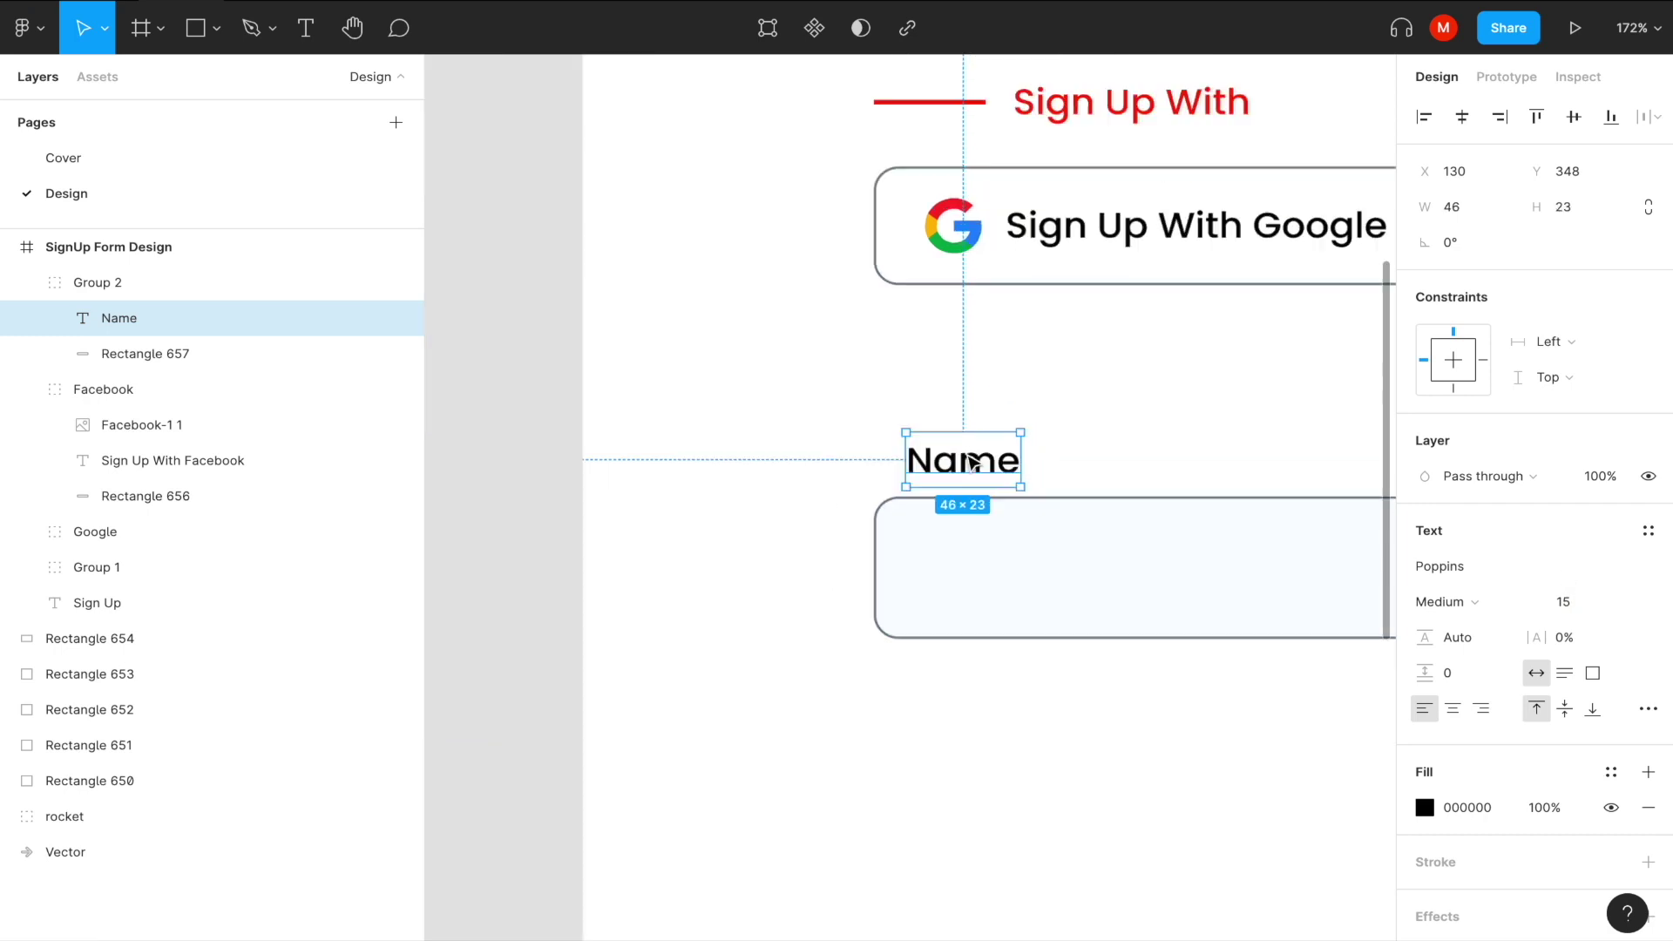
{"action": "scroll", "coordinate": [932, 491], "scroll_direction": "up", "scroll_amount": 3}
{"action": "left_click_drag", "start_coordinate": [932, 491], "coordinate": [926, 497]}
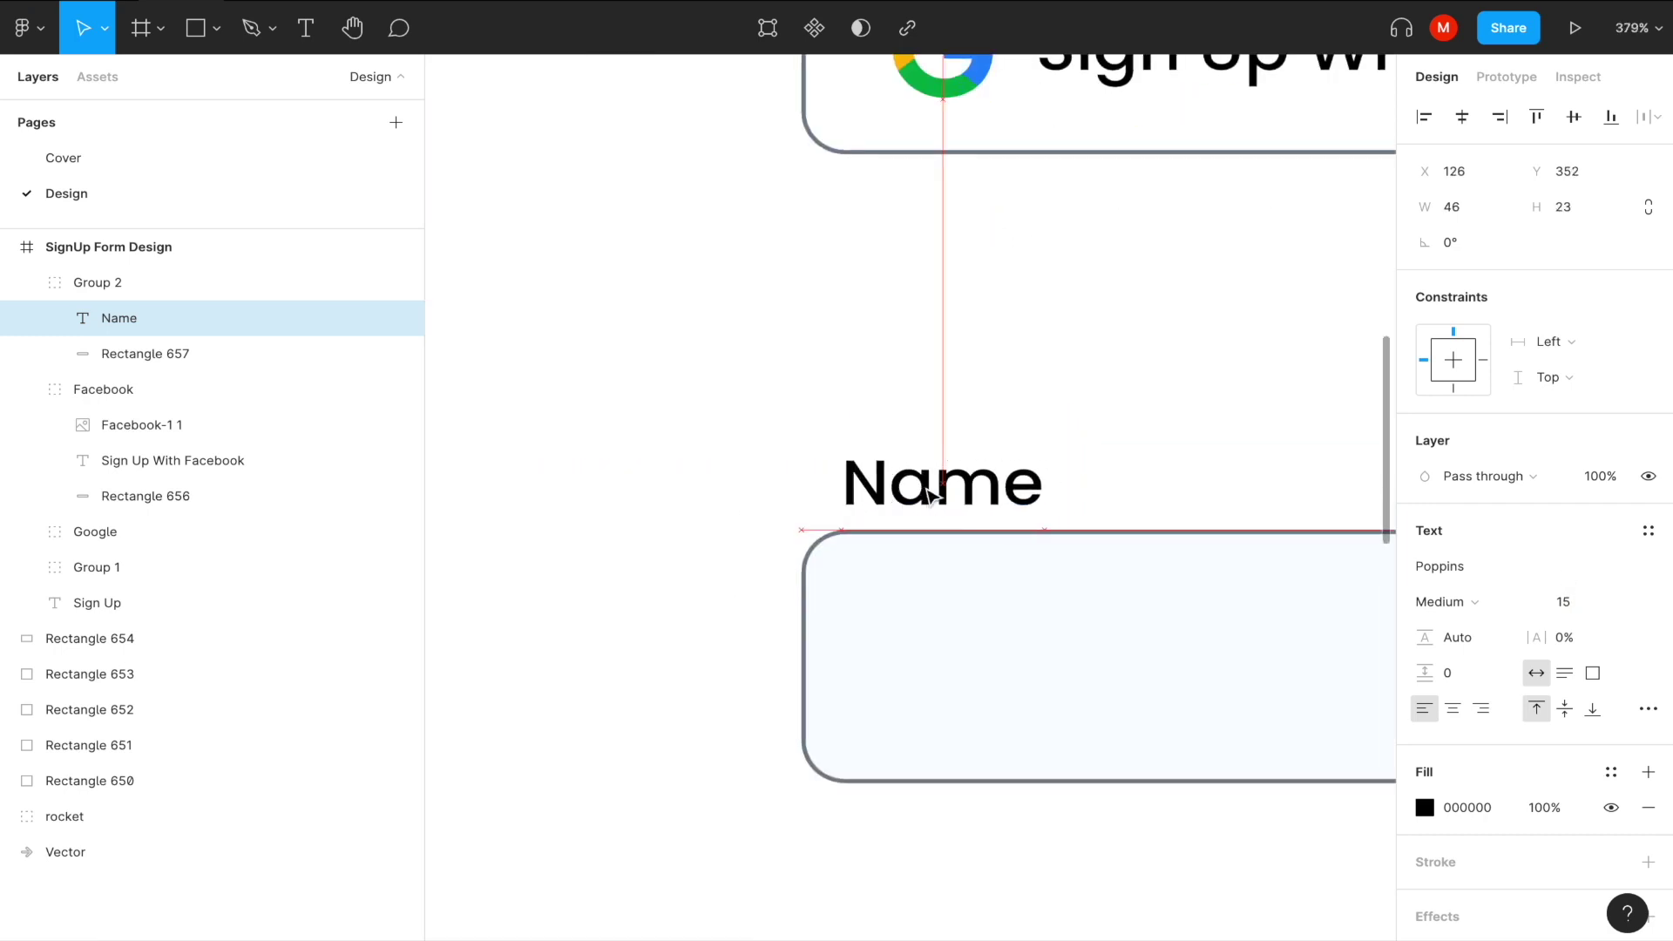
{"action": "scroll", "coordinate": [1068, 531], "scroll_direction": "down", "scroll_amount": 5}
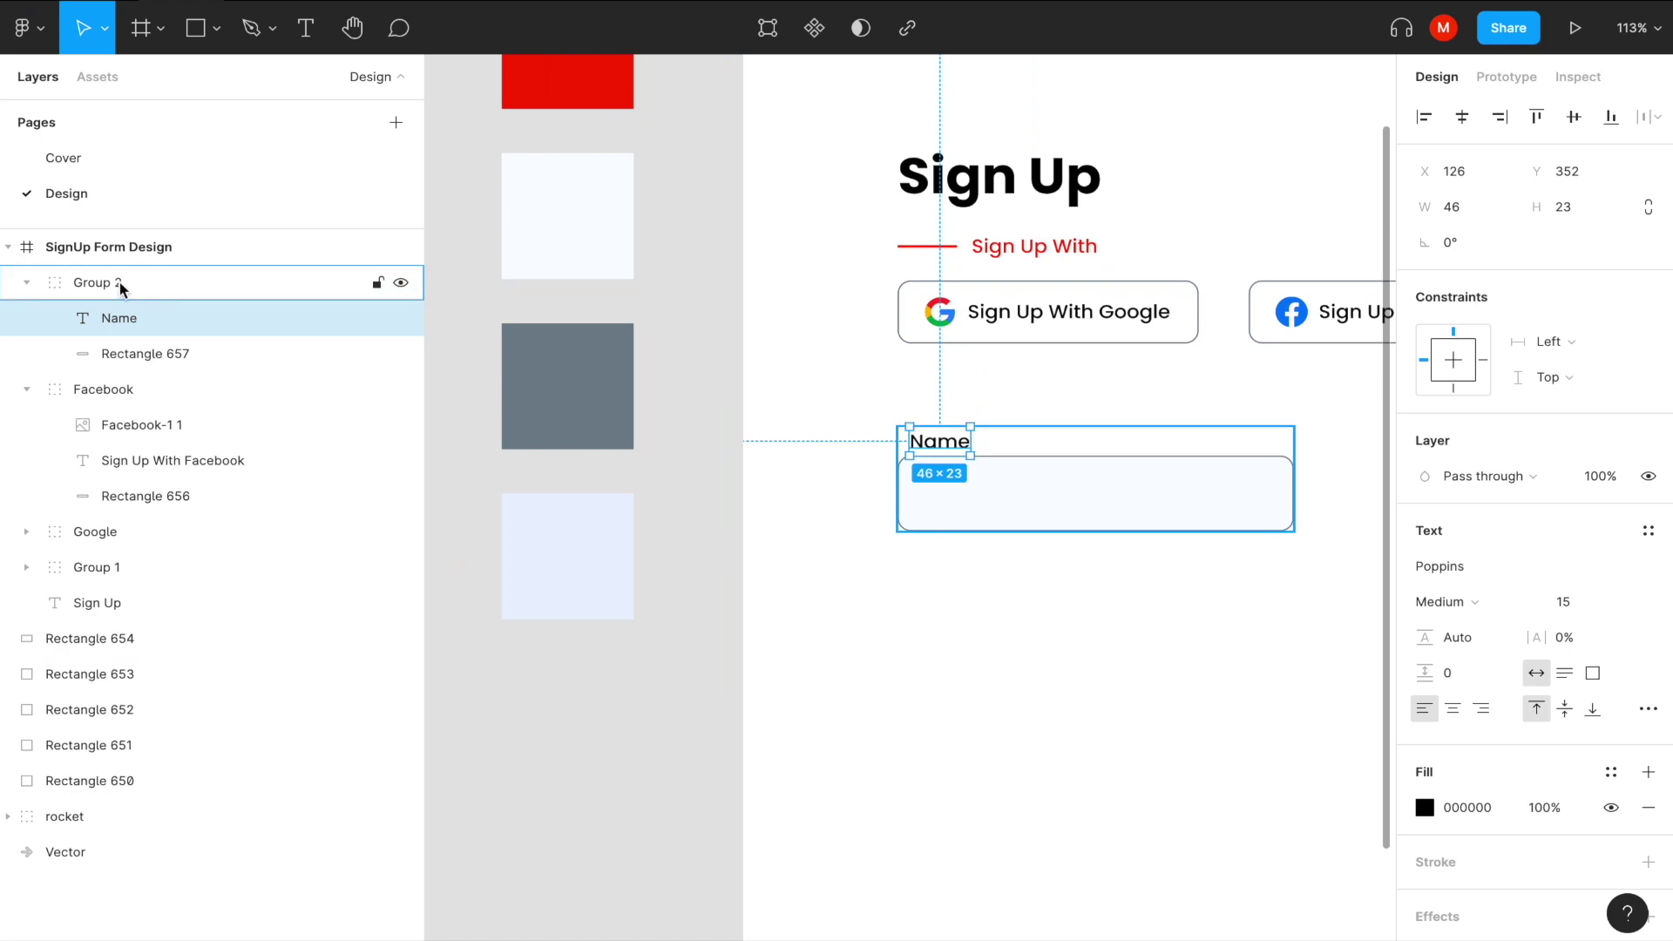
{"action": "double_click", "coordinate": [119, 284]}
{"action": "type", "text": "Name"}
{"action": "key", "text": "Return"}
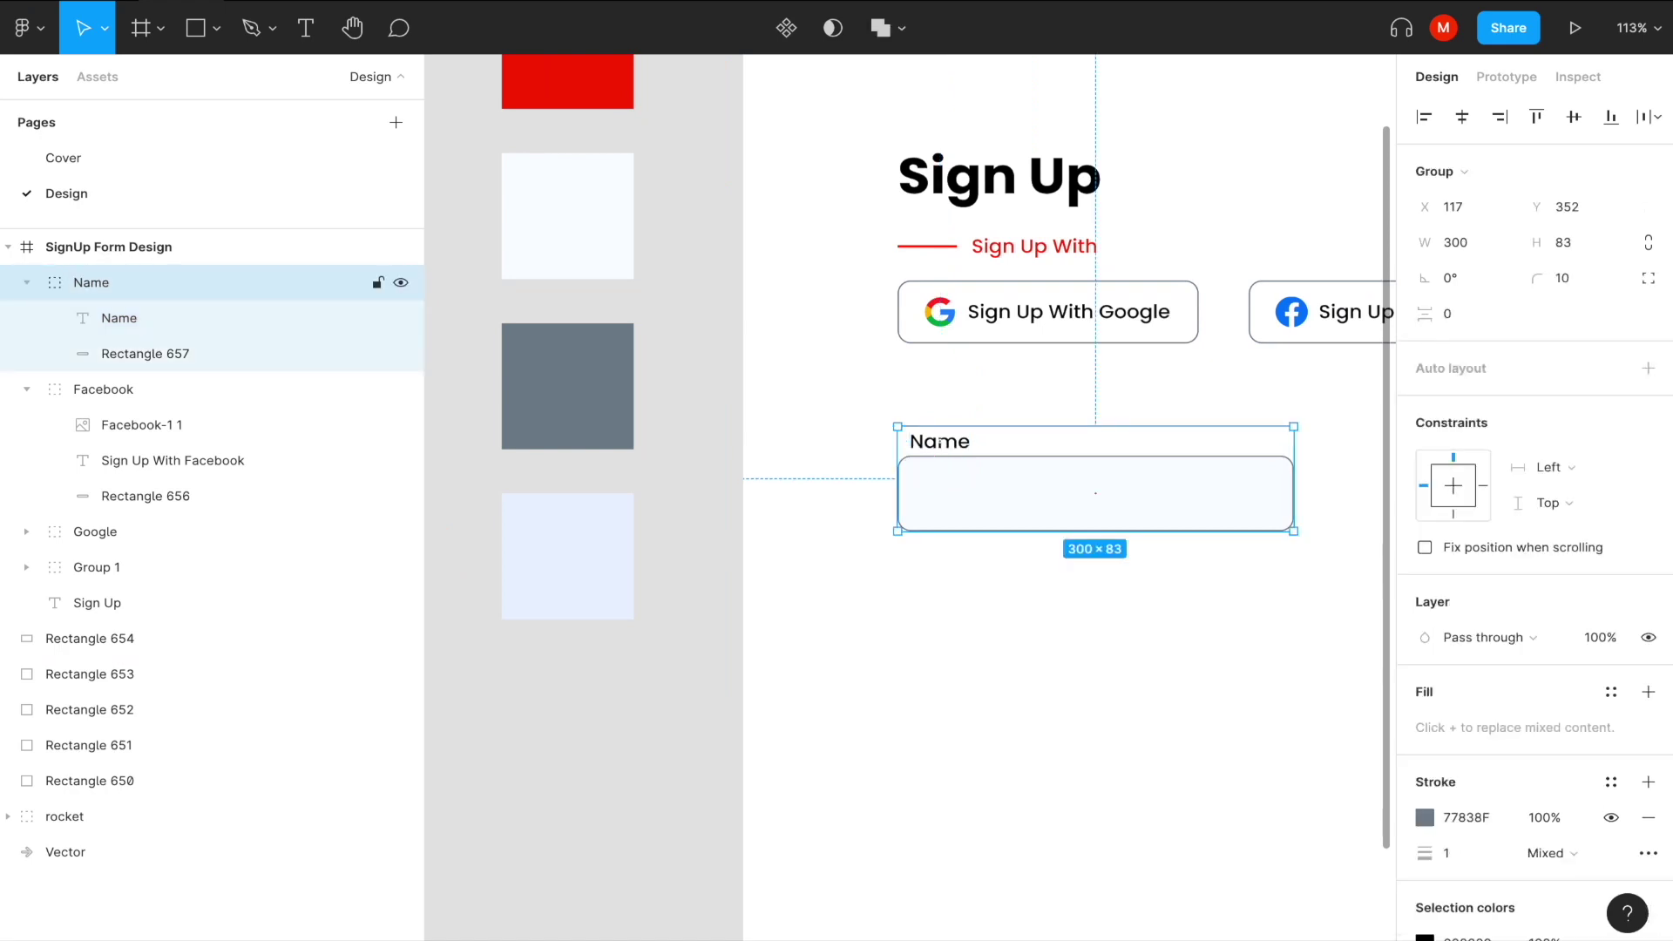
{"action": "scroll", "coordinate": [709, 616], "scroll_direction": "down", "scroll_amount": 4}
Duplicate the Name field group and line the copy up beside it.
{"action": "left_click_drag", "start_coordinate": [796, 489], "coordinate": [1035, 494]}
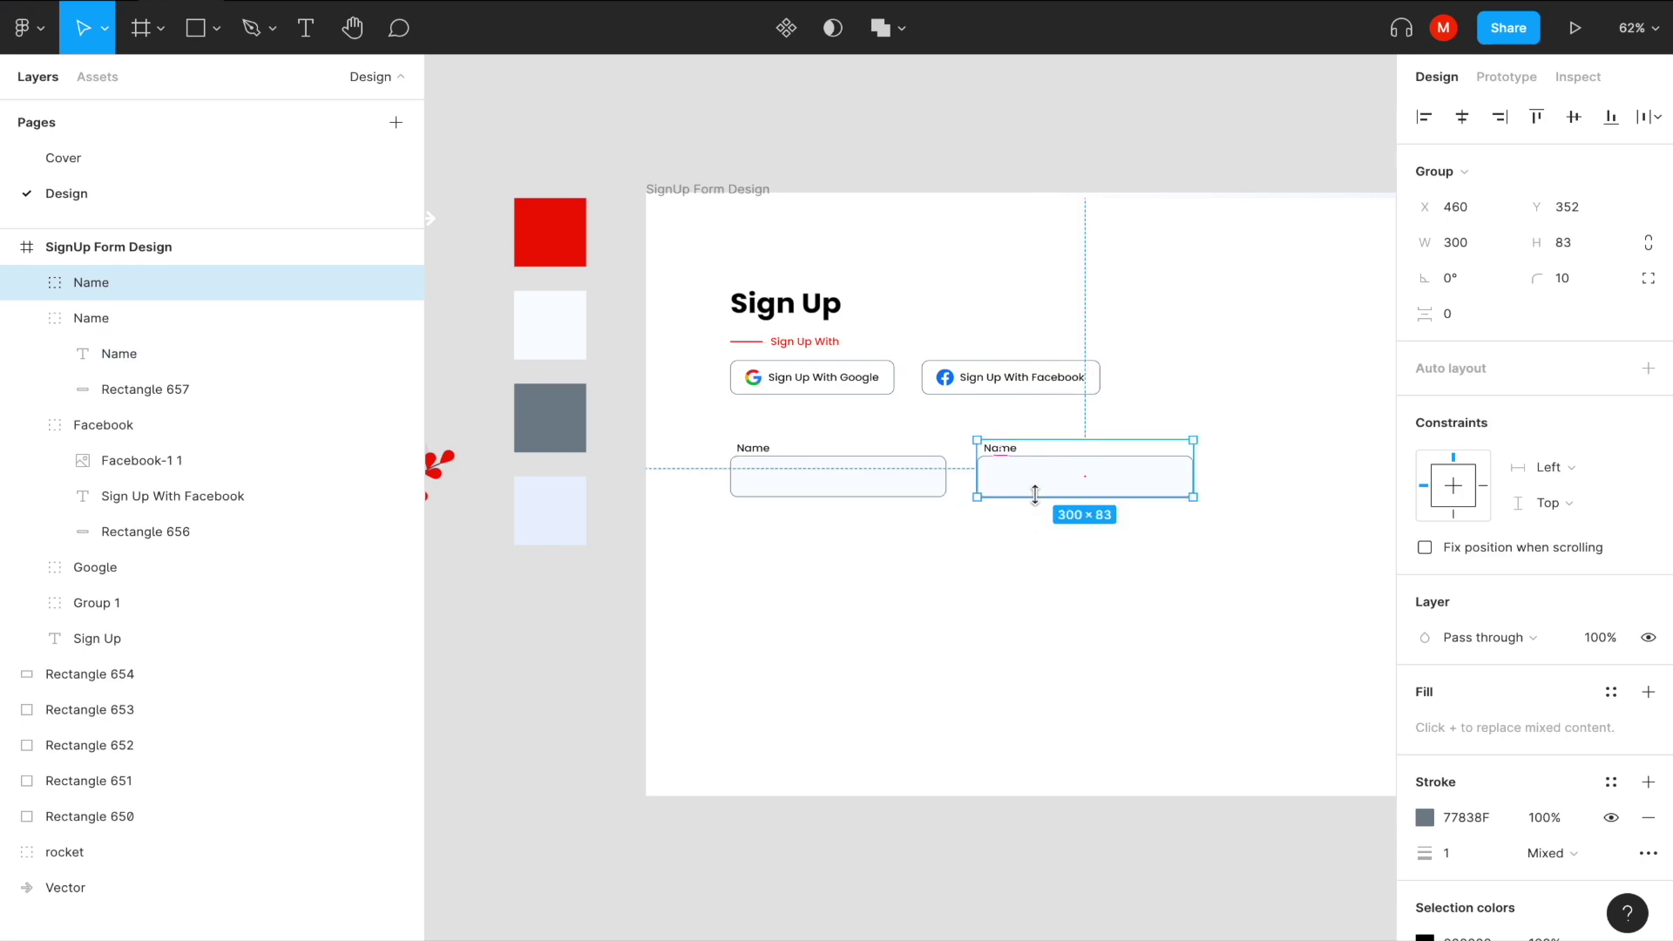
{"action": "key", "text": "Right"}
{"action": "key", "text": "Right"}
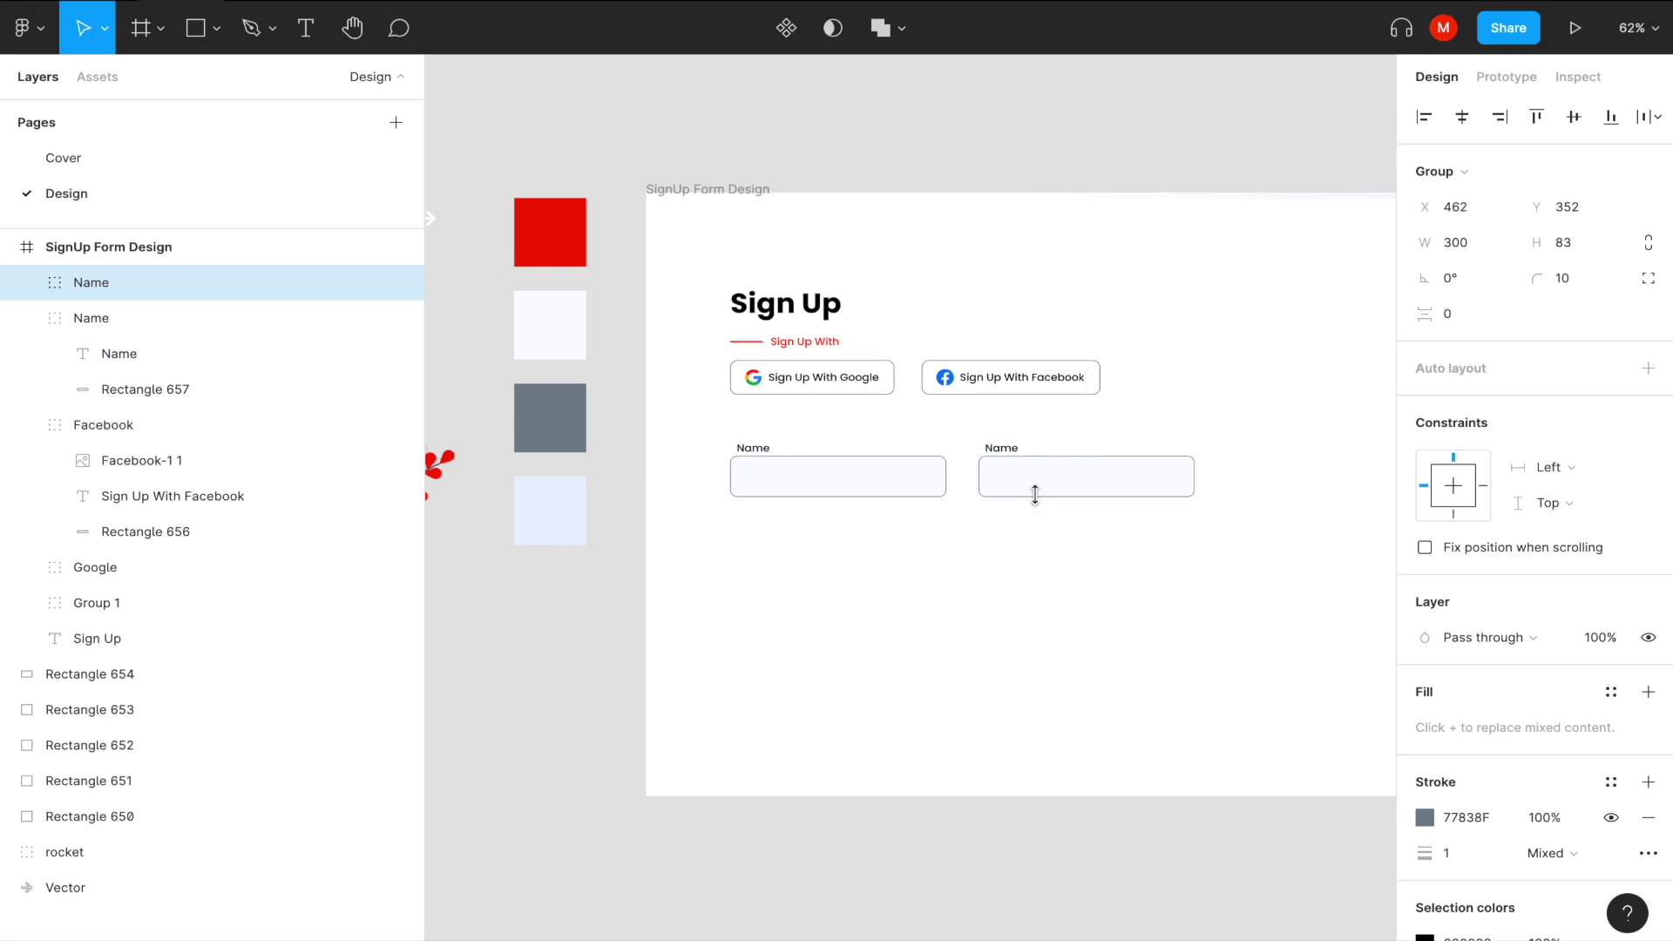
{"action": "scroll", "coordinate": [1003, 517], "scroll_direction": "up", "scroll_amount": 5}
{"action": "left_click_drag", "start_coordinate": [1017, 452], "coordinate": [1002, 458]}
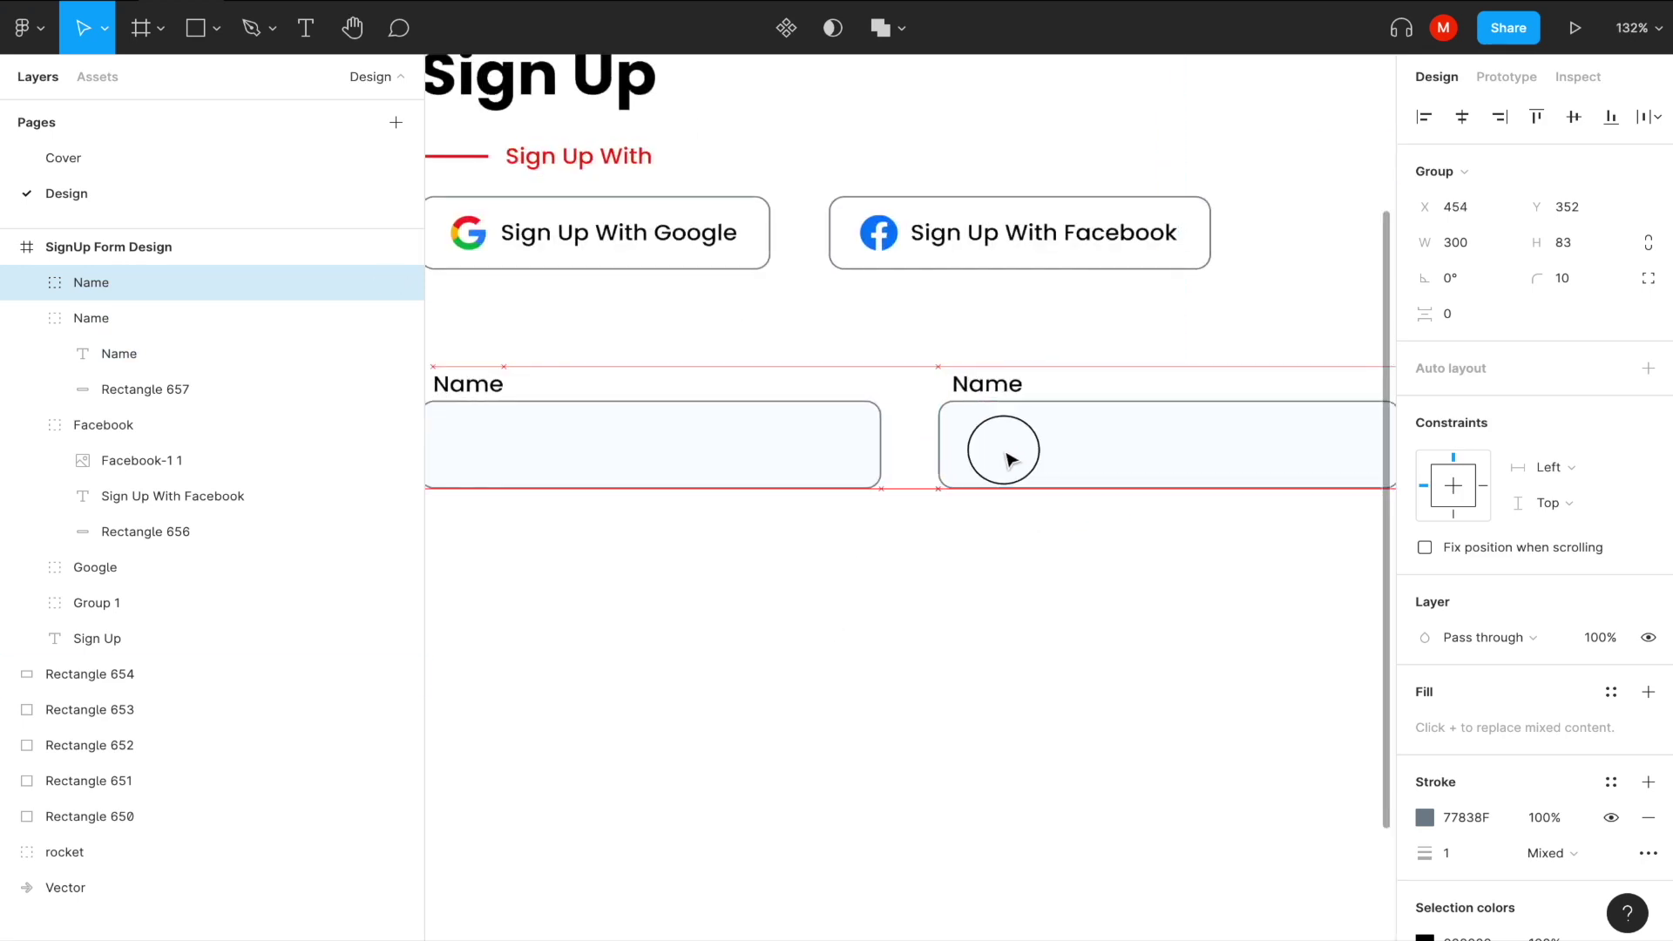
Change the copied field's label to 'Email'.
{"action": "double_click", "coordinate": [979, 385]}
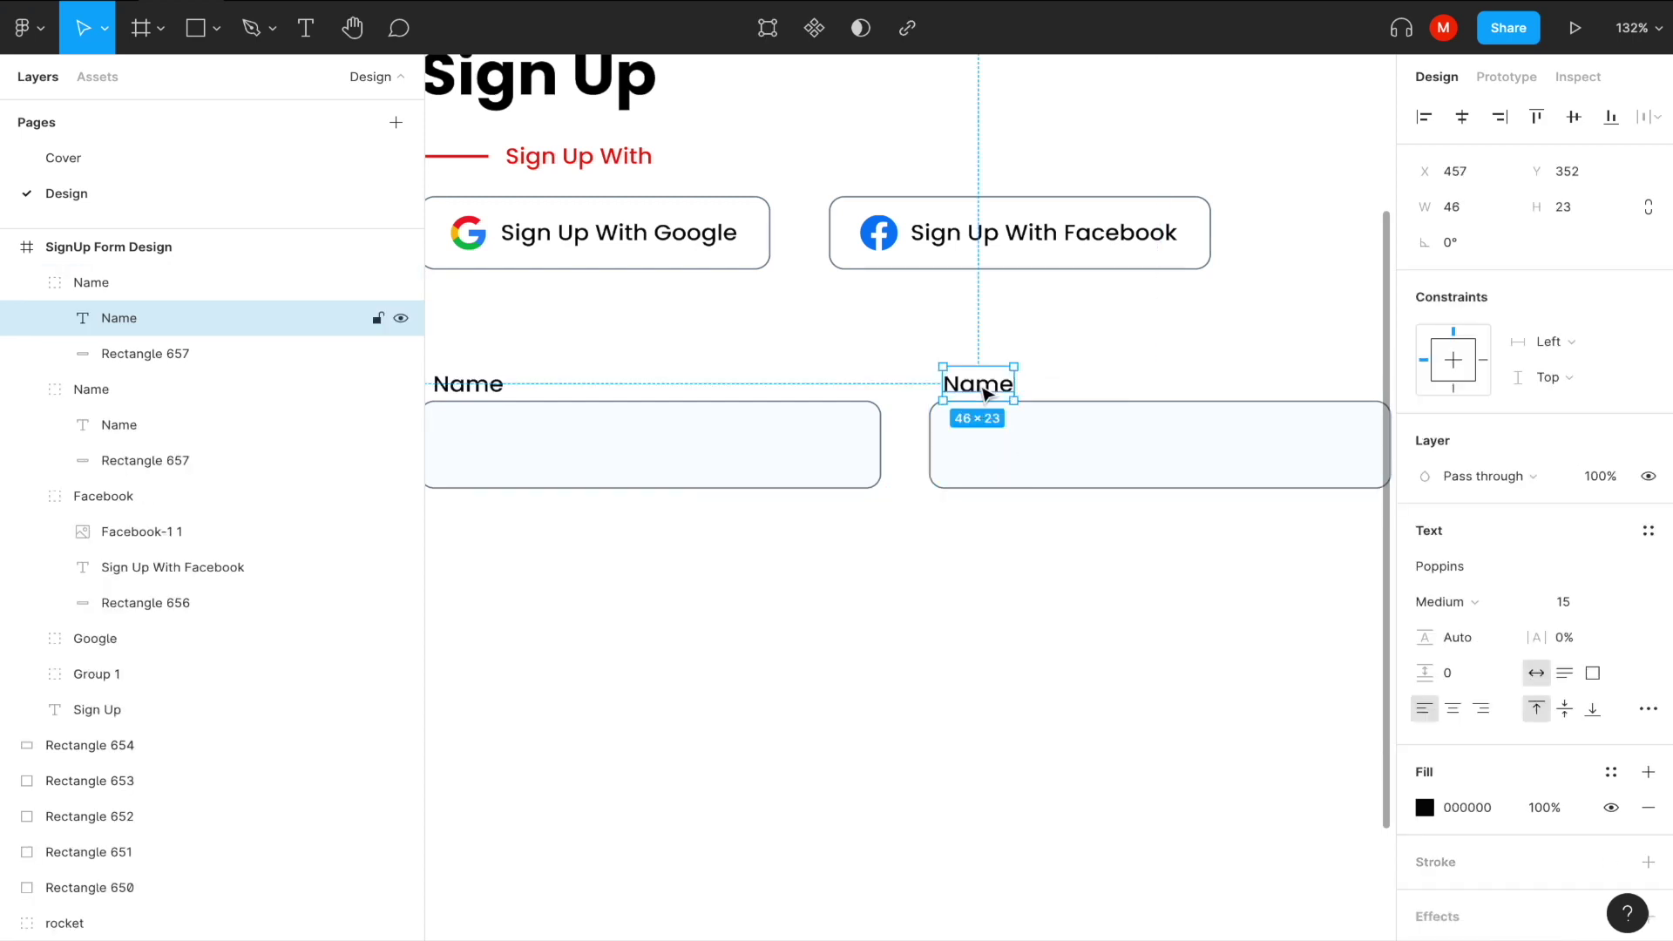
{"action": "double_click", "coordinate": [980, 384]}
{"action": "type", "text": "Email"}
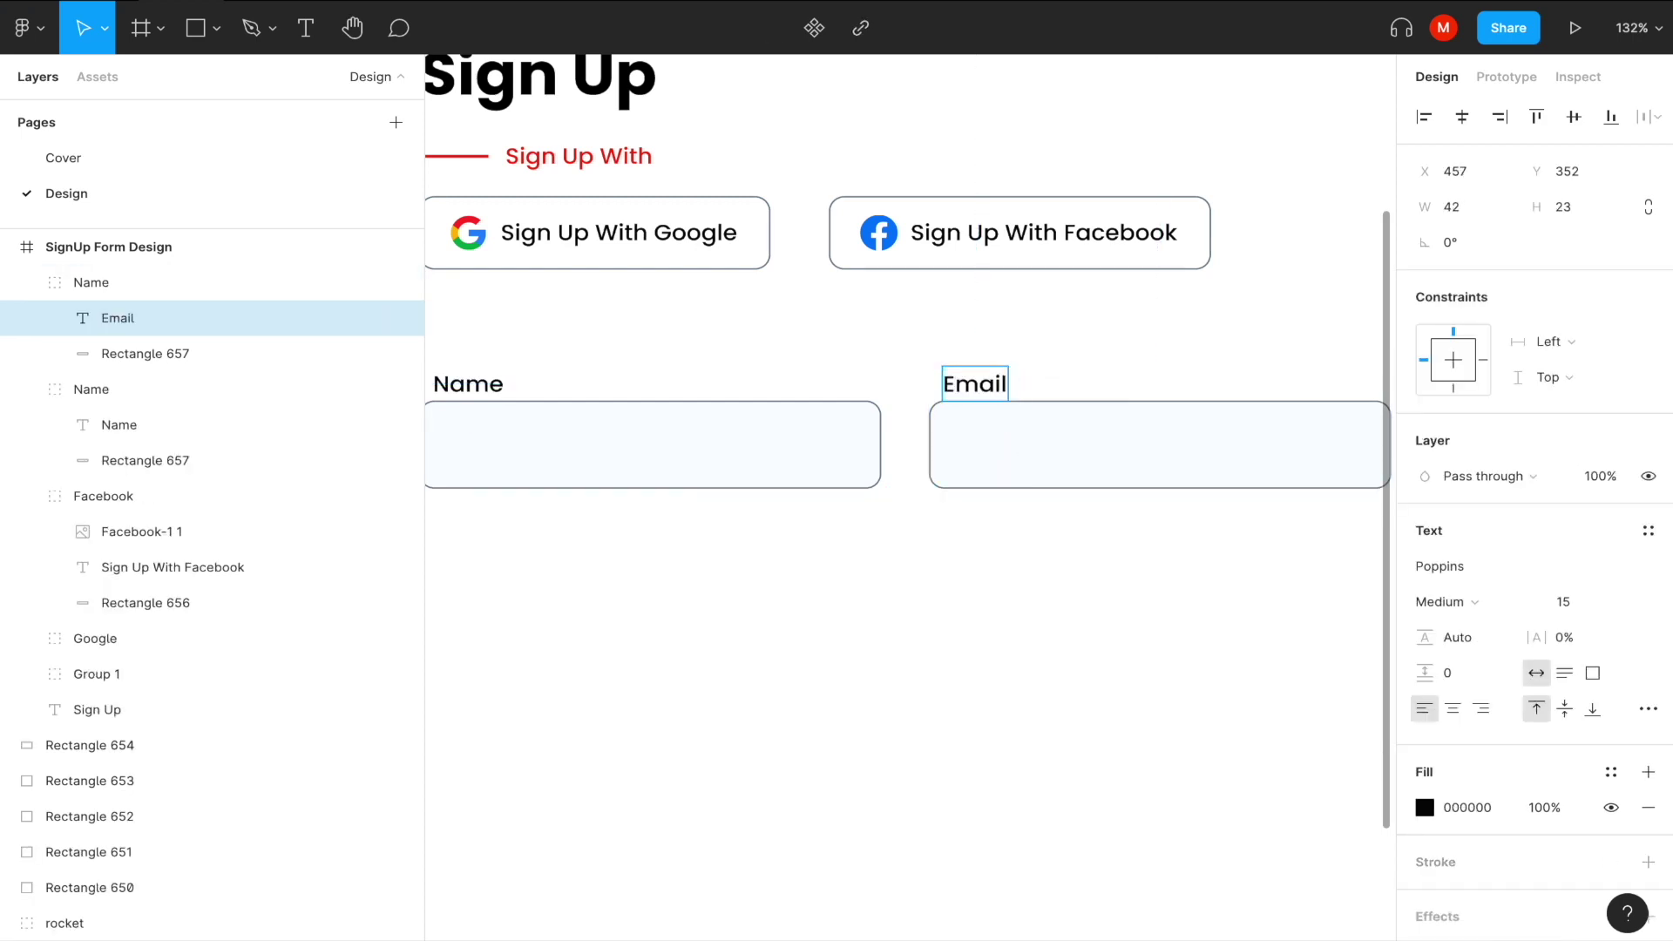
{"action": "key", "text": "Escape"}
{"action": "scroll", "coordinate": [903, 549], "scroll_direction": "down", "scroll_amount": 5}
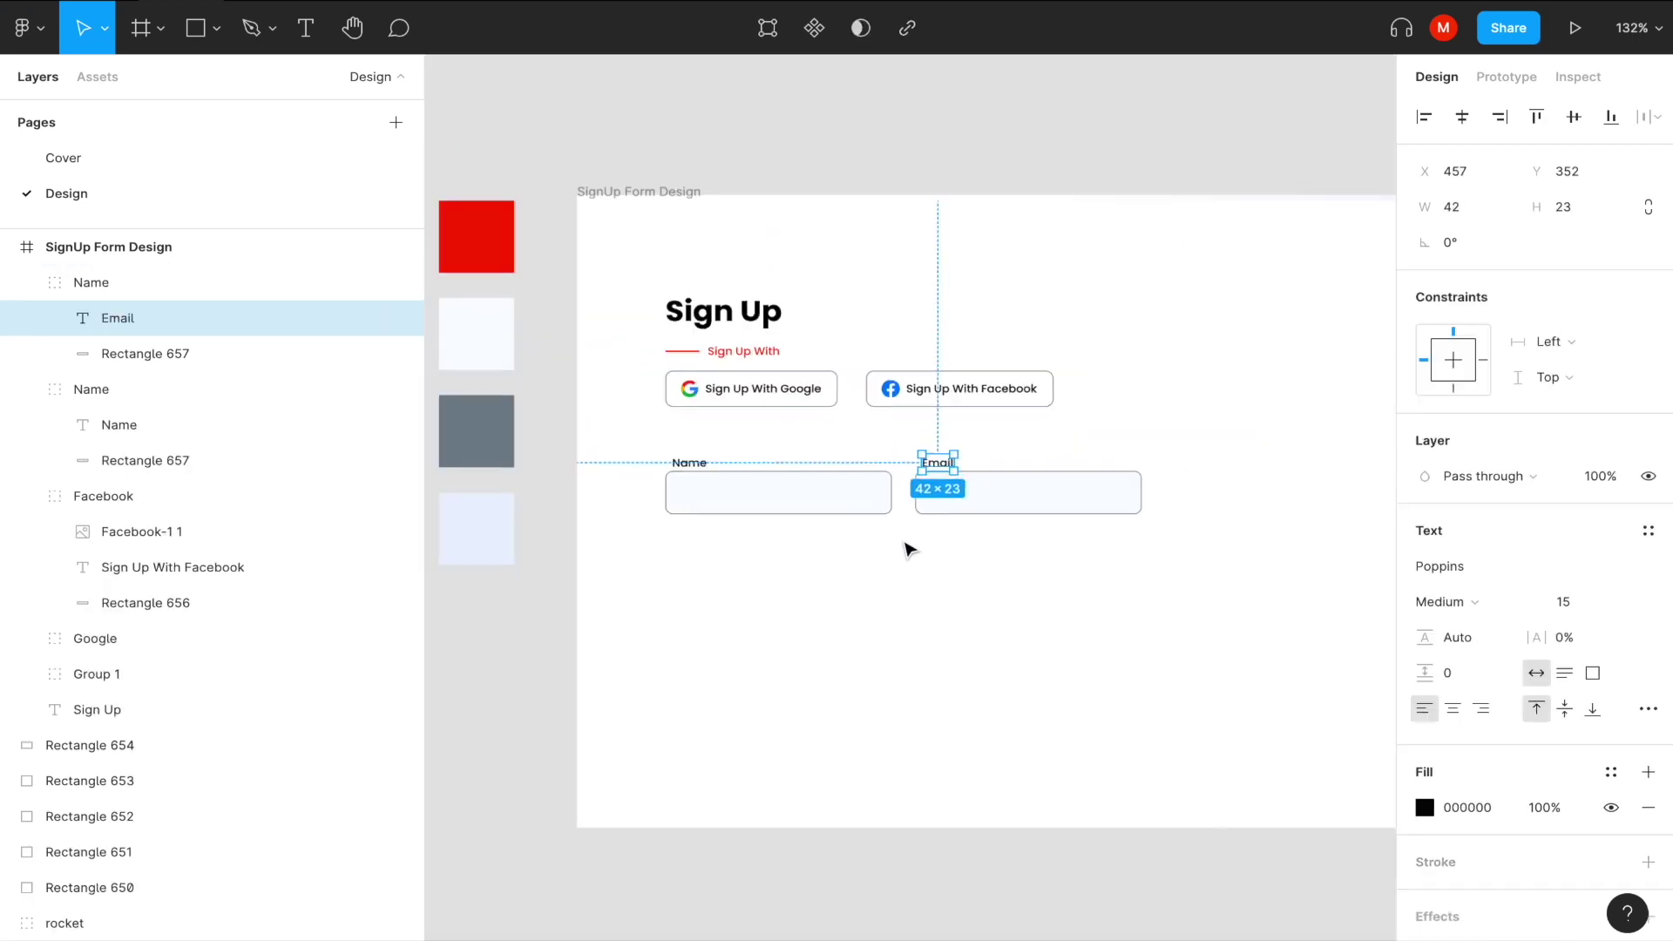
Rename the copied layer 'Email' and duplicate the Name field into a row below.
{"action": "left_click", "coordinate": [789, 496]}
{"action": "mouse_move", "coordinate": [92, 390]}
{"action": "left_click", "coordinate": [96, 284]}
{"action": "double_click", "coordinate": [95, 284]}
{"action": "type", "text": "Email"}
{"action": "key", "text": "Return"}
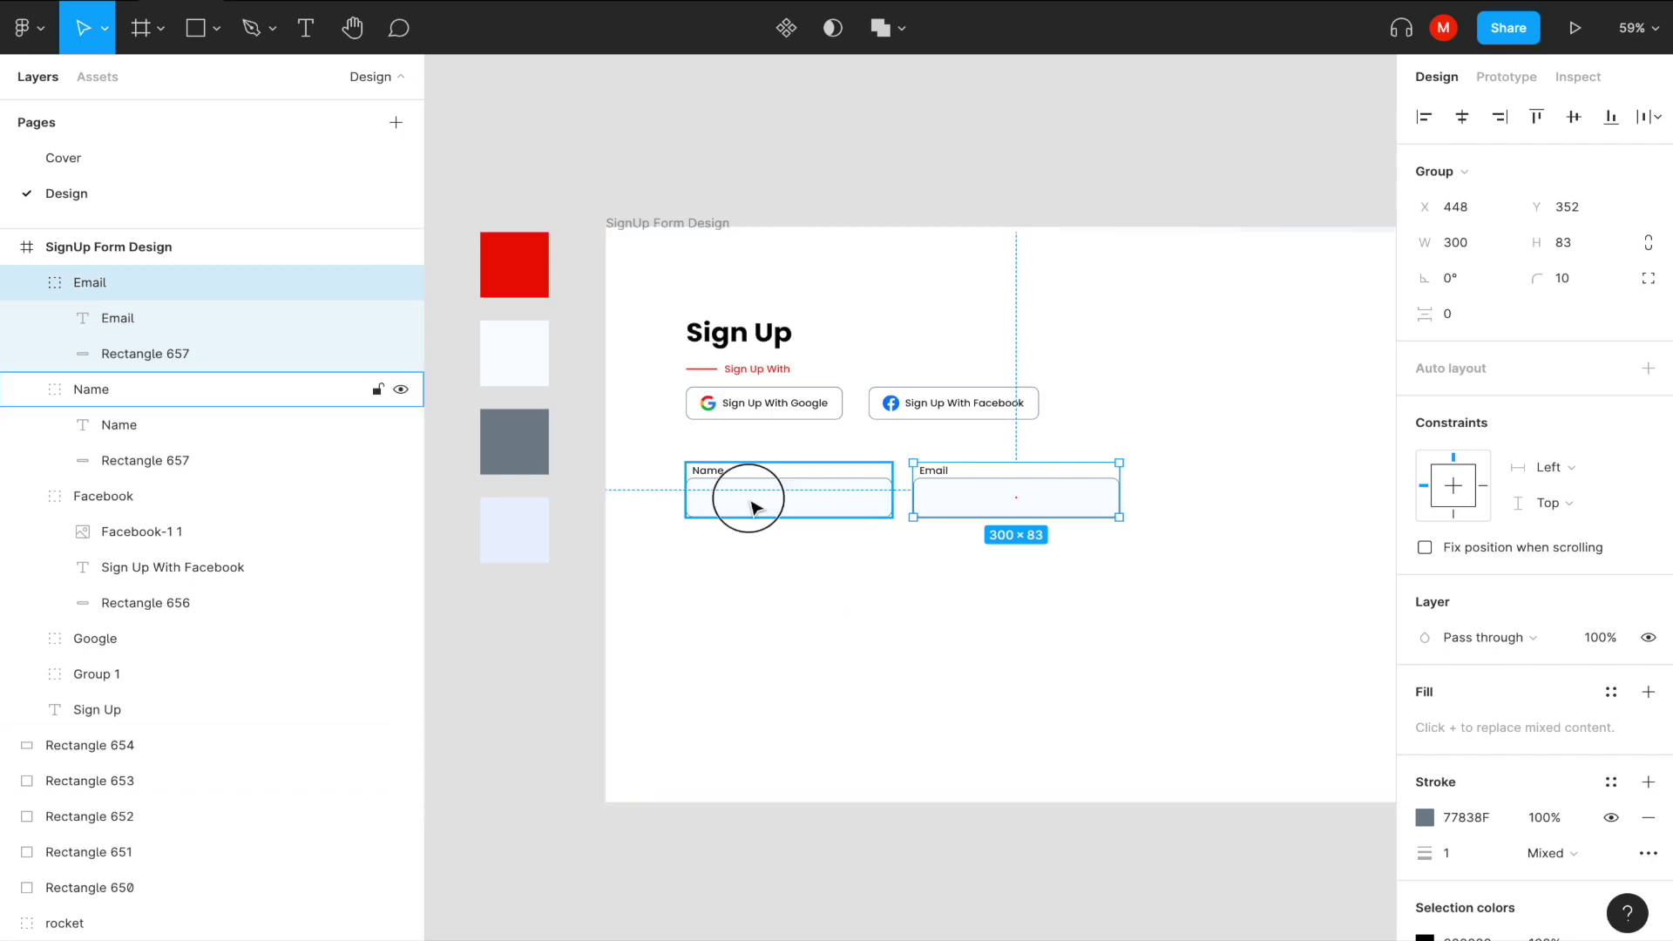
{"action": "left_click", "coordinate": [733, 500]}
{"action": "left_click_drag", "start_coordinate": [732, 501], "coordinate": [732, 579]}
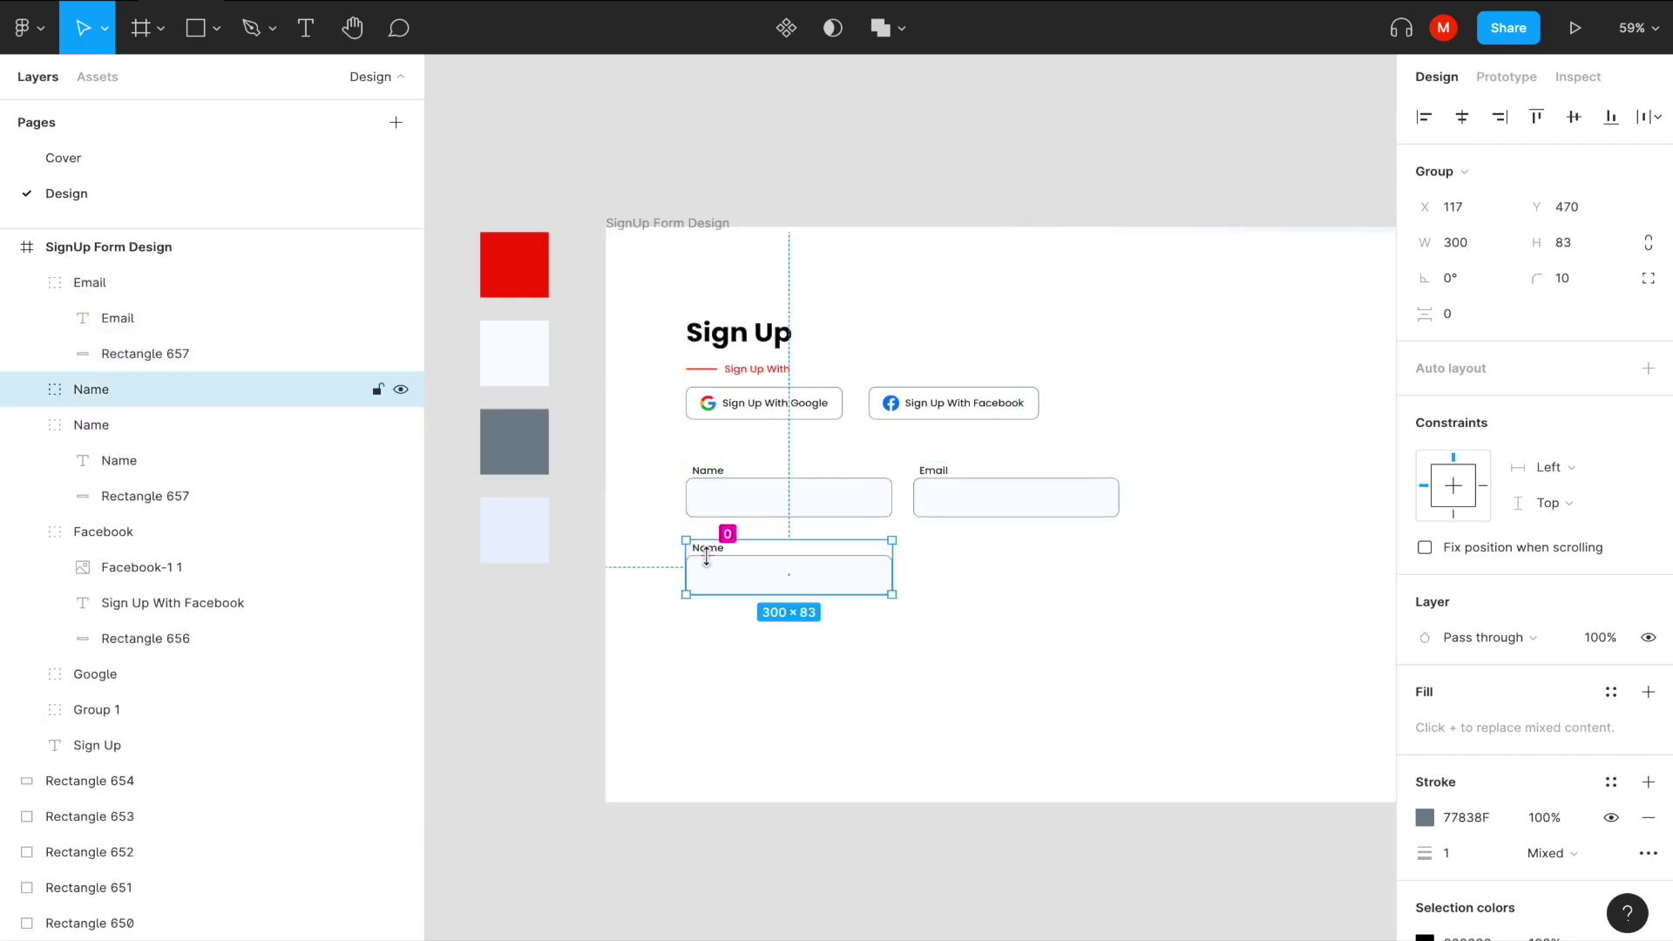
Relabel the lower field 'Phone' and rename its layer Phone.
{"action": "double_click", "coordinate": [706, 549]}
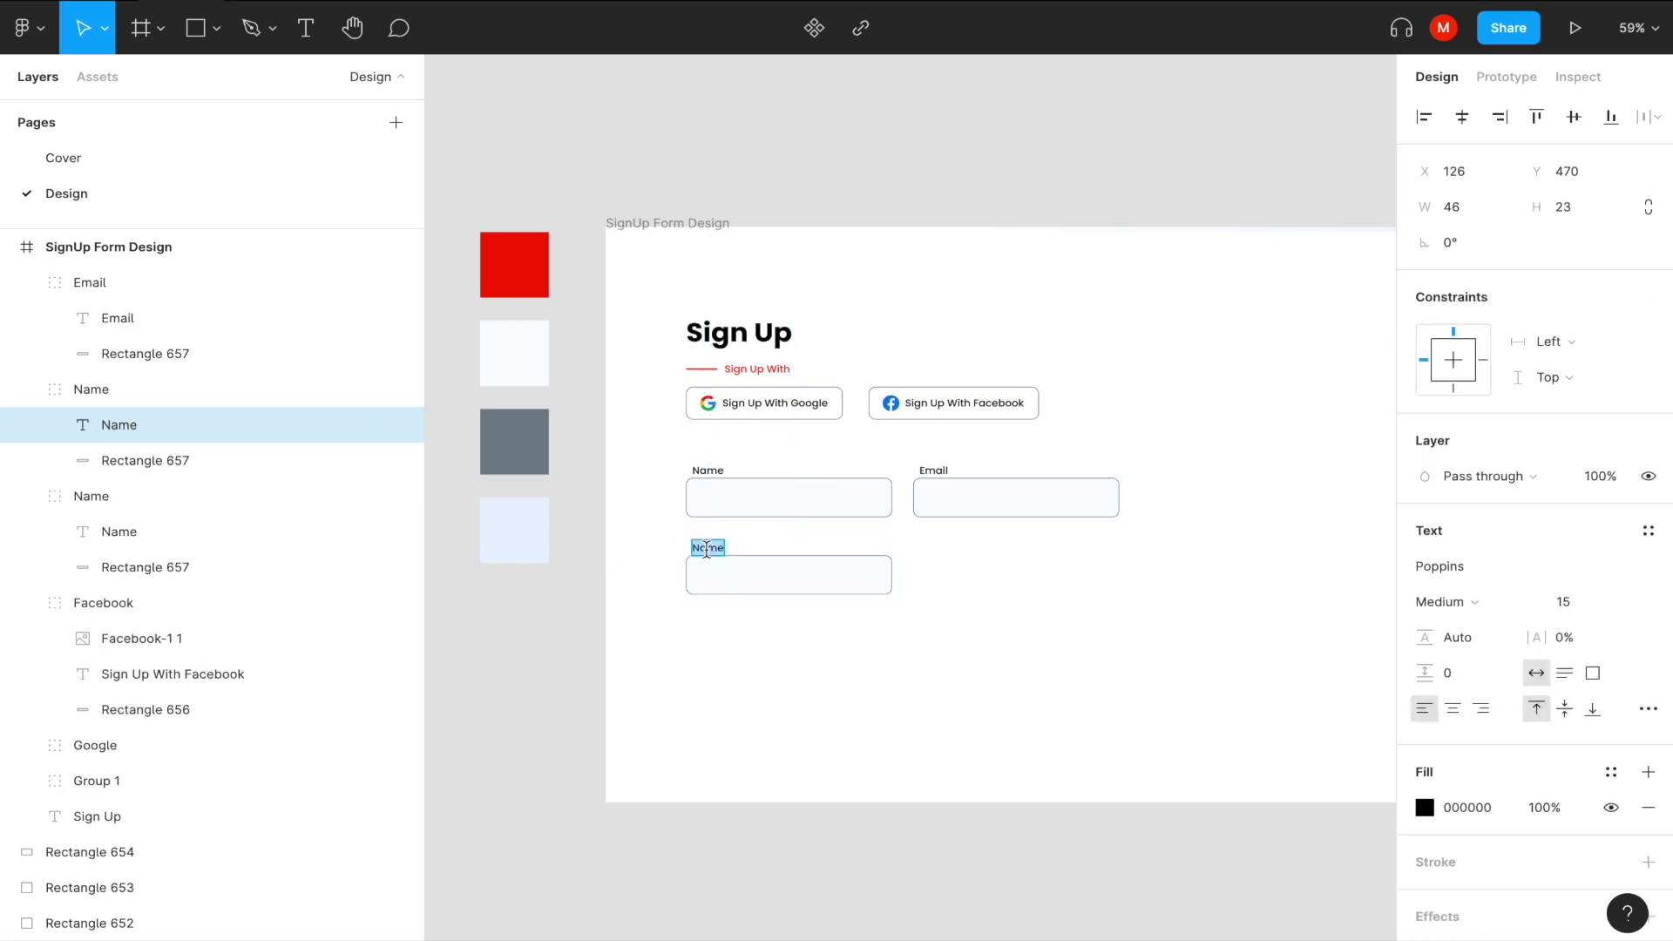
{"action": "type", "text": "Phone"}
{"action": "mouse_move", "coordinate": [209, 425]}
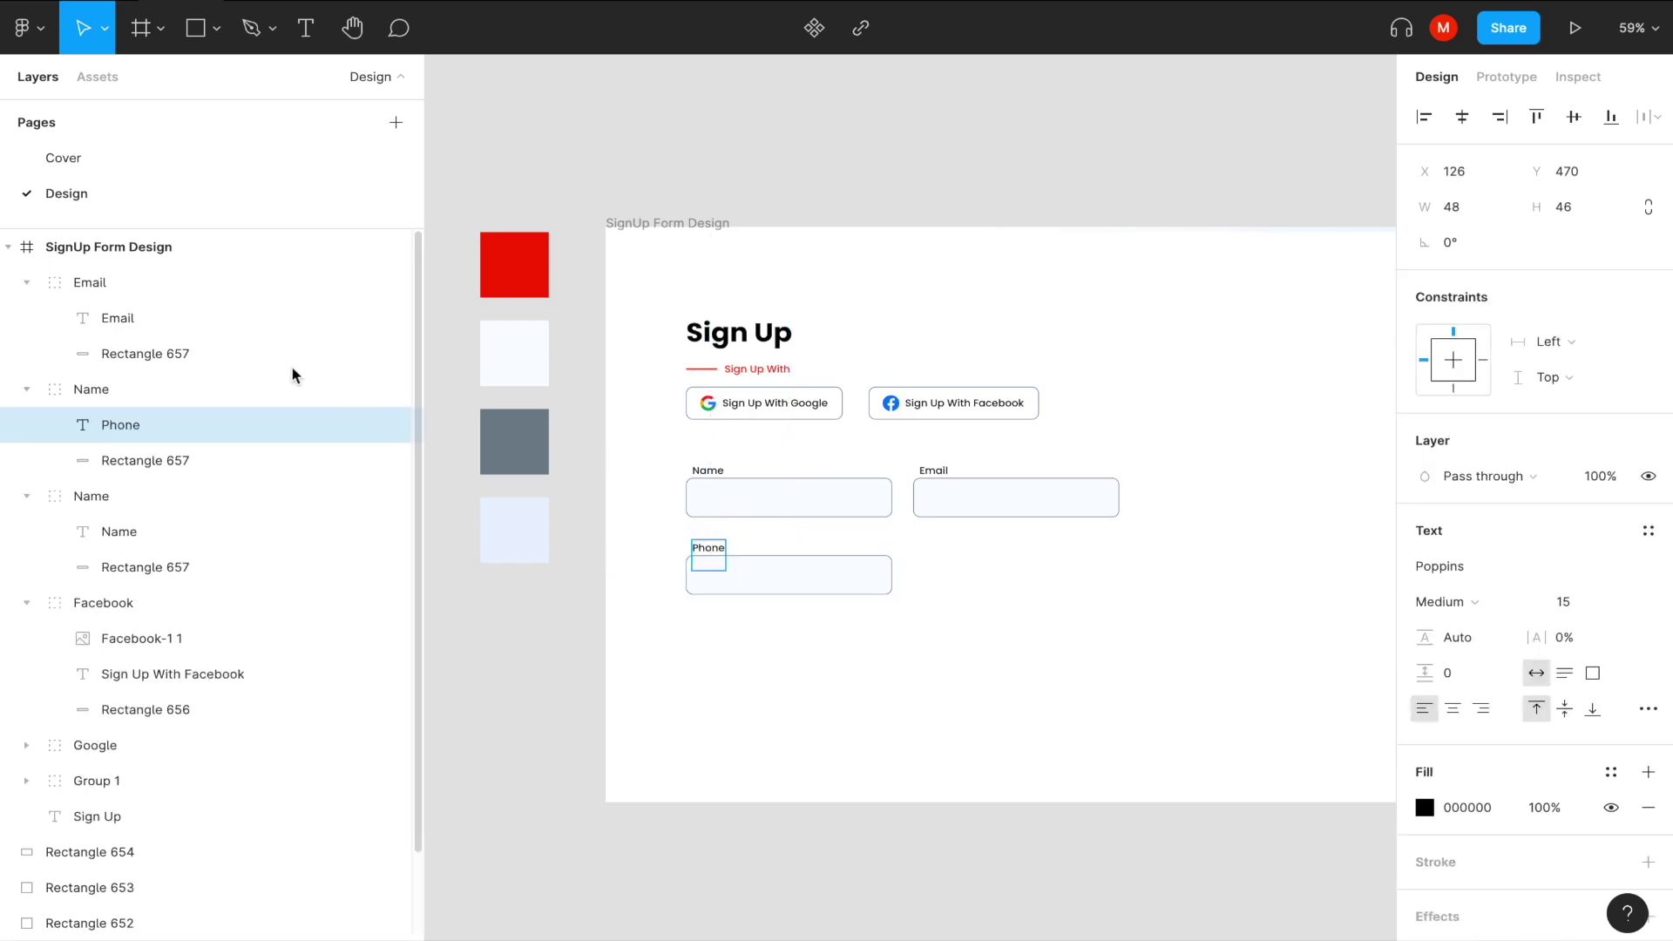
{"action": "double_click", "coordinate": [92, 392]}
{"action": "type", "text": "Phone"}
{"action": "key", "text": "Return"}
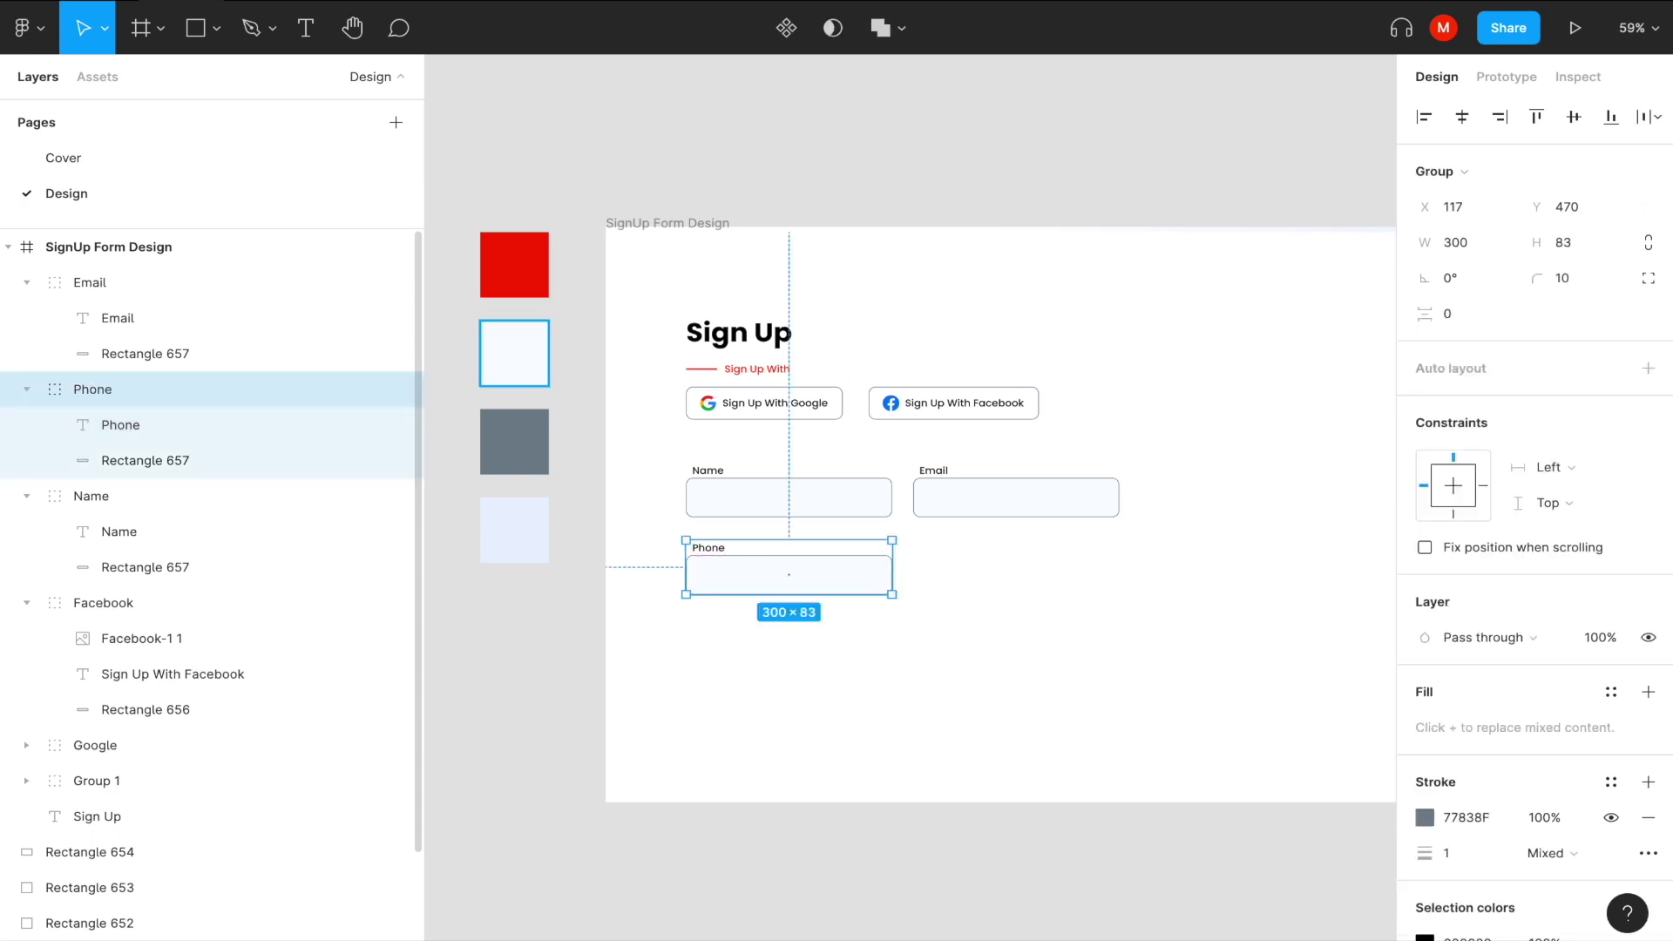
{"action": "left_click", "coordinate": [904, 706]}
{"action": "left_click", "coordinate": [731, 591]}
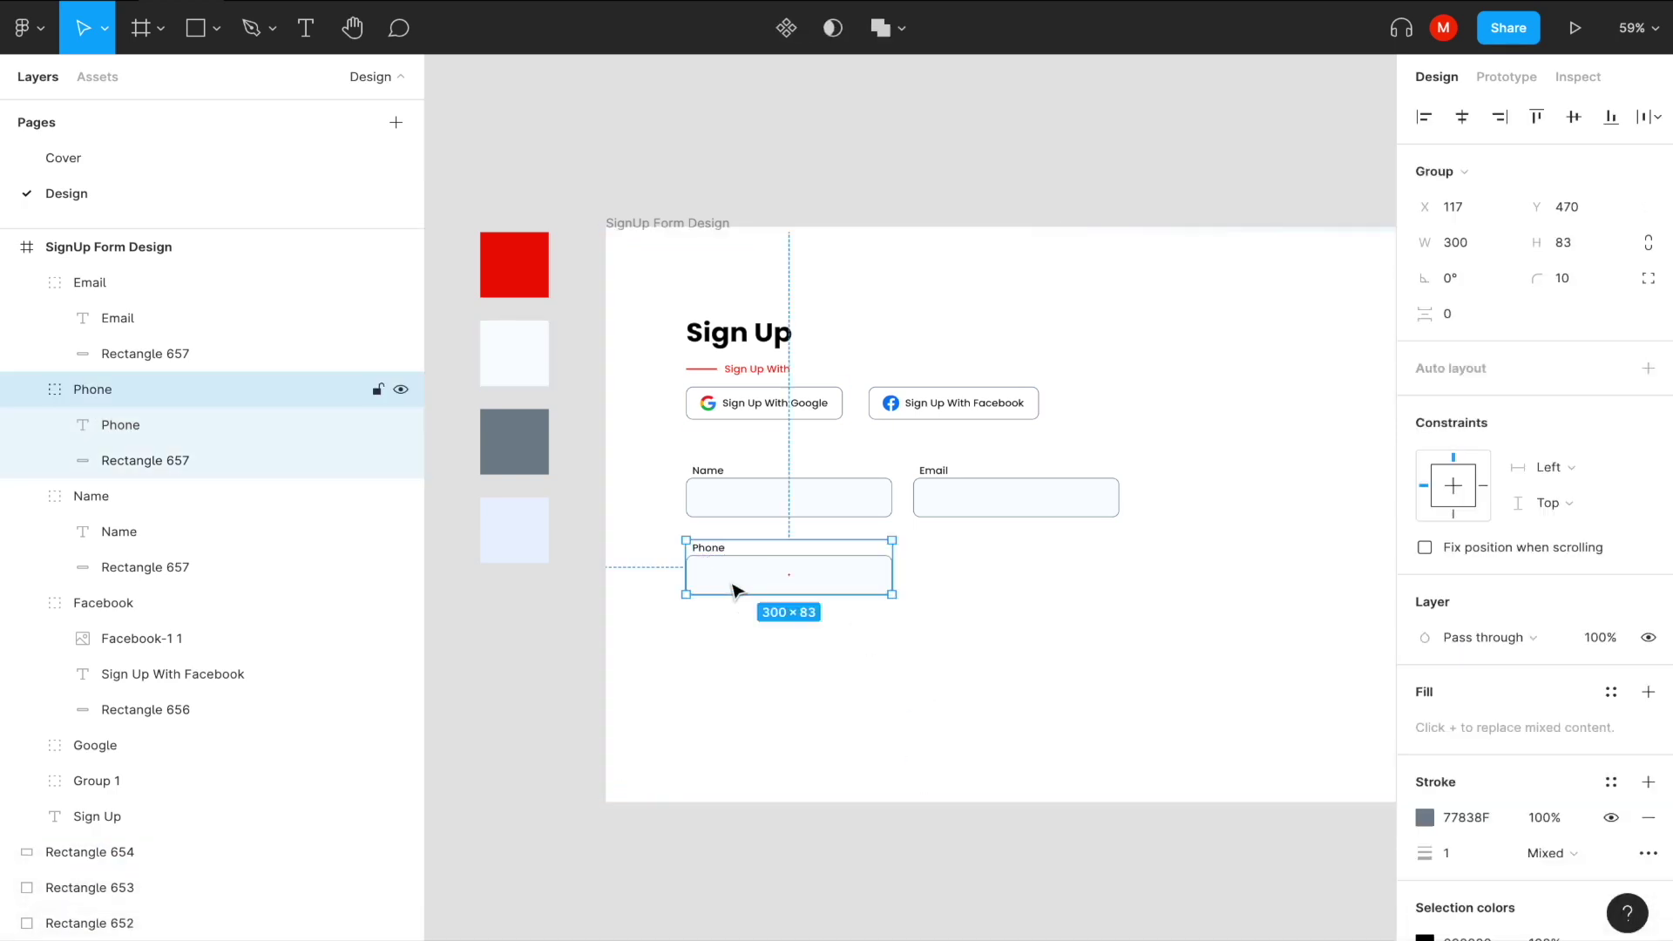
Copy the Phone field under Email, labelled and named 'Password'.
{"action": "left_click_drag", "start_coordinate": [727, 583], "coordinate": [950, 584]}
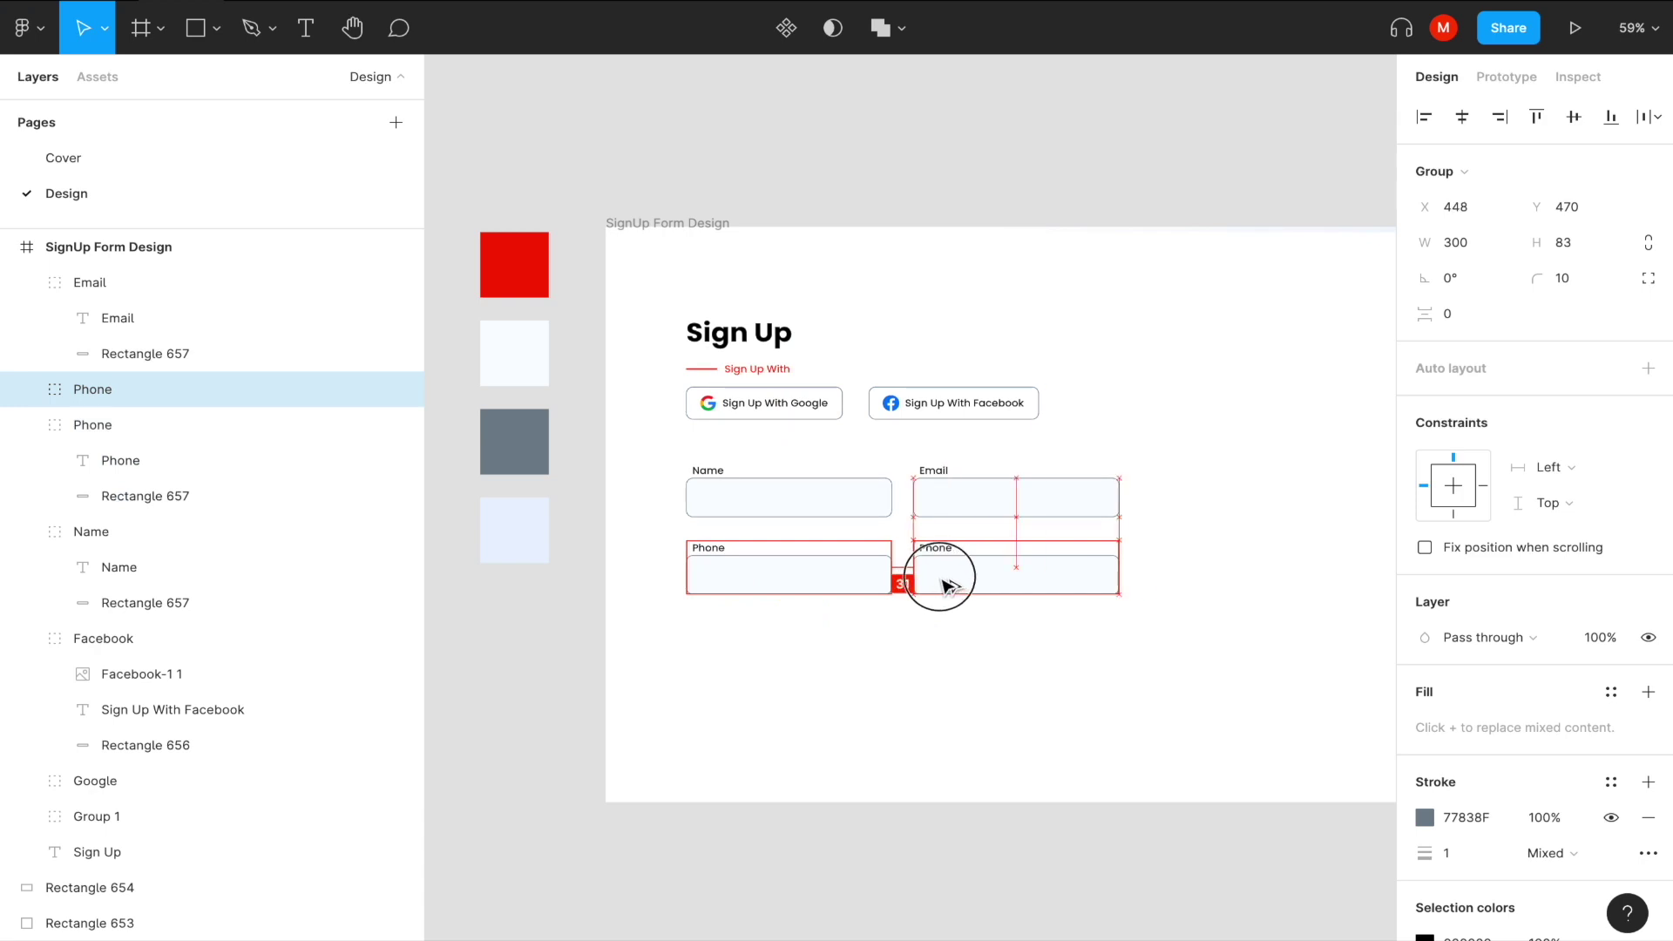
{"action": "left_click", "coordinate": [949, 519], "text": "shift"}
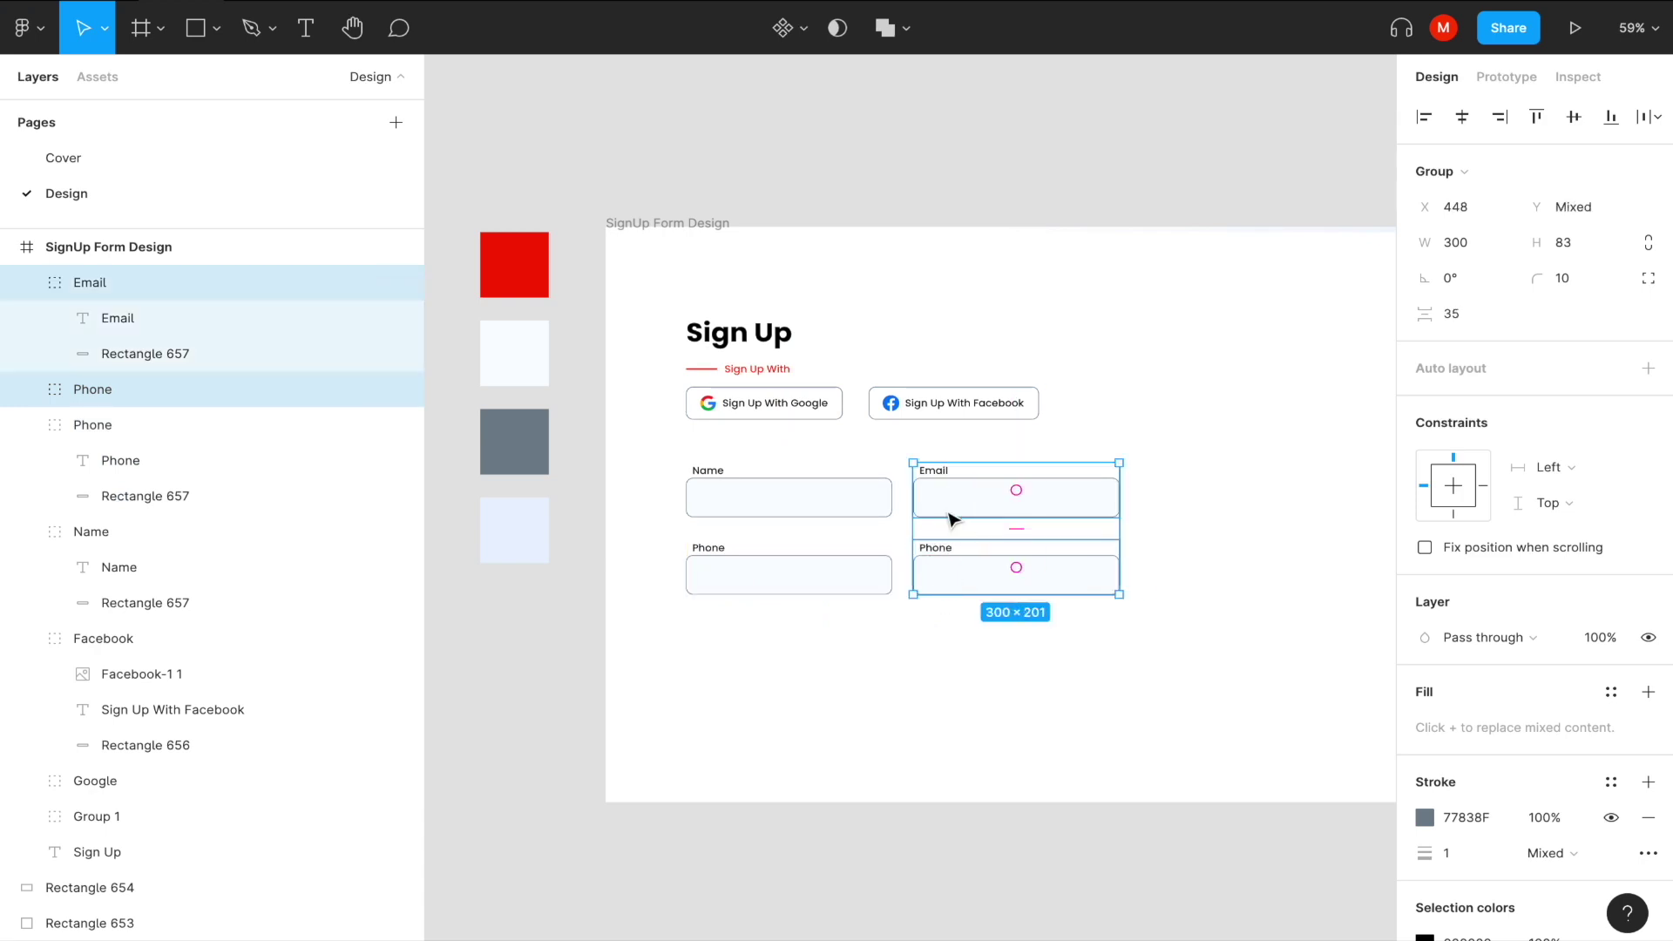
{"action": "left_click", "coordinate": [1023, 654]}
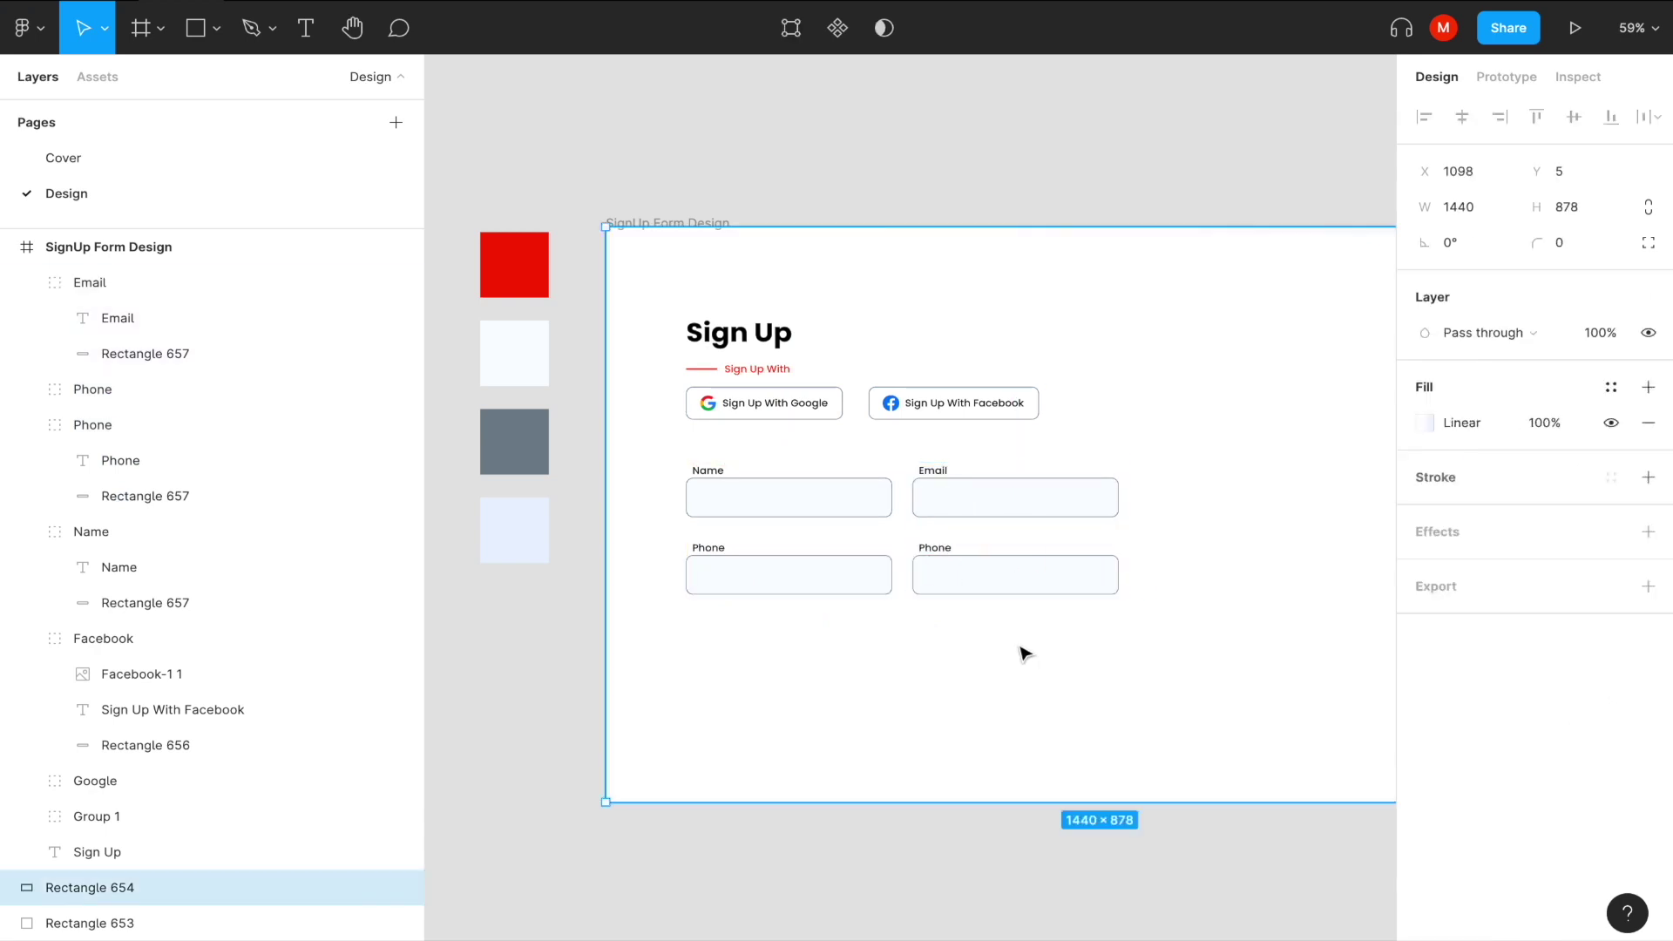
{"action": "left_click", "coordinate": [939, 548]}
{"action": "left_click", "coordinate": [937, 547]}
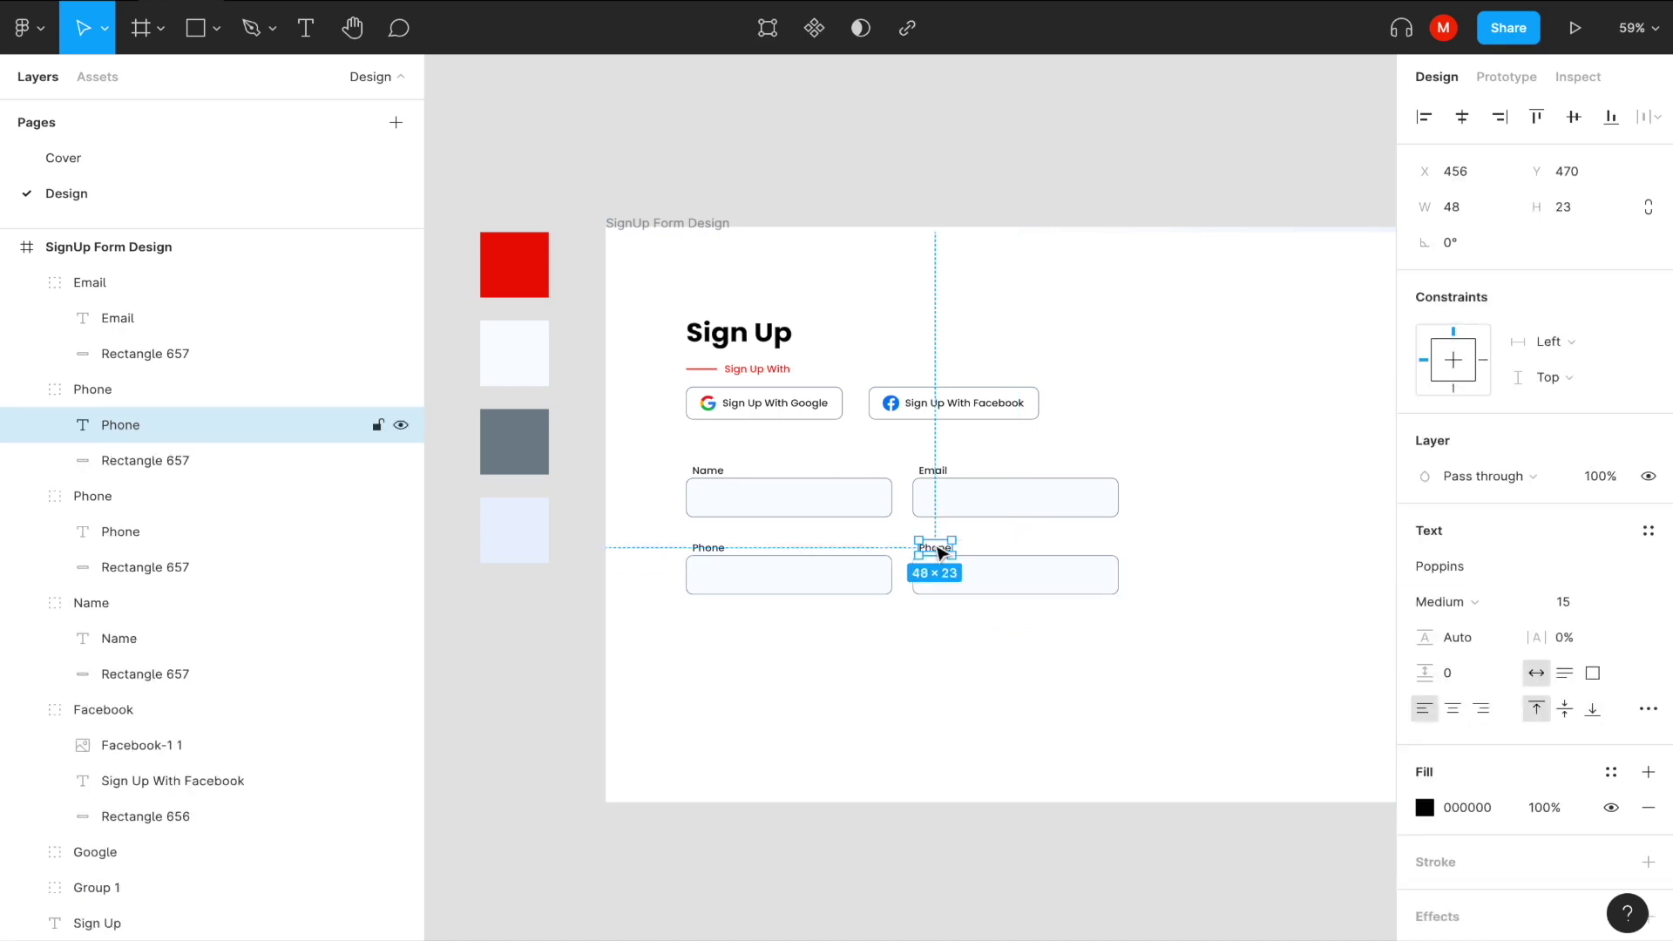
{"action": "double_click", "coordinate": [936, 547]}
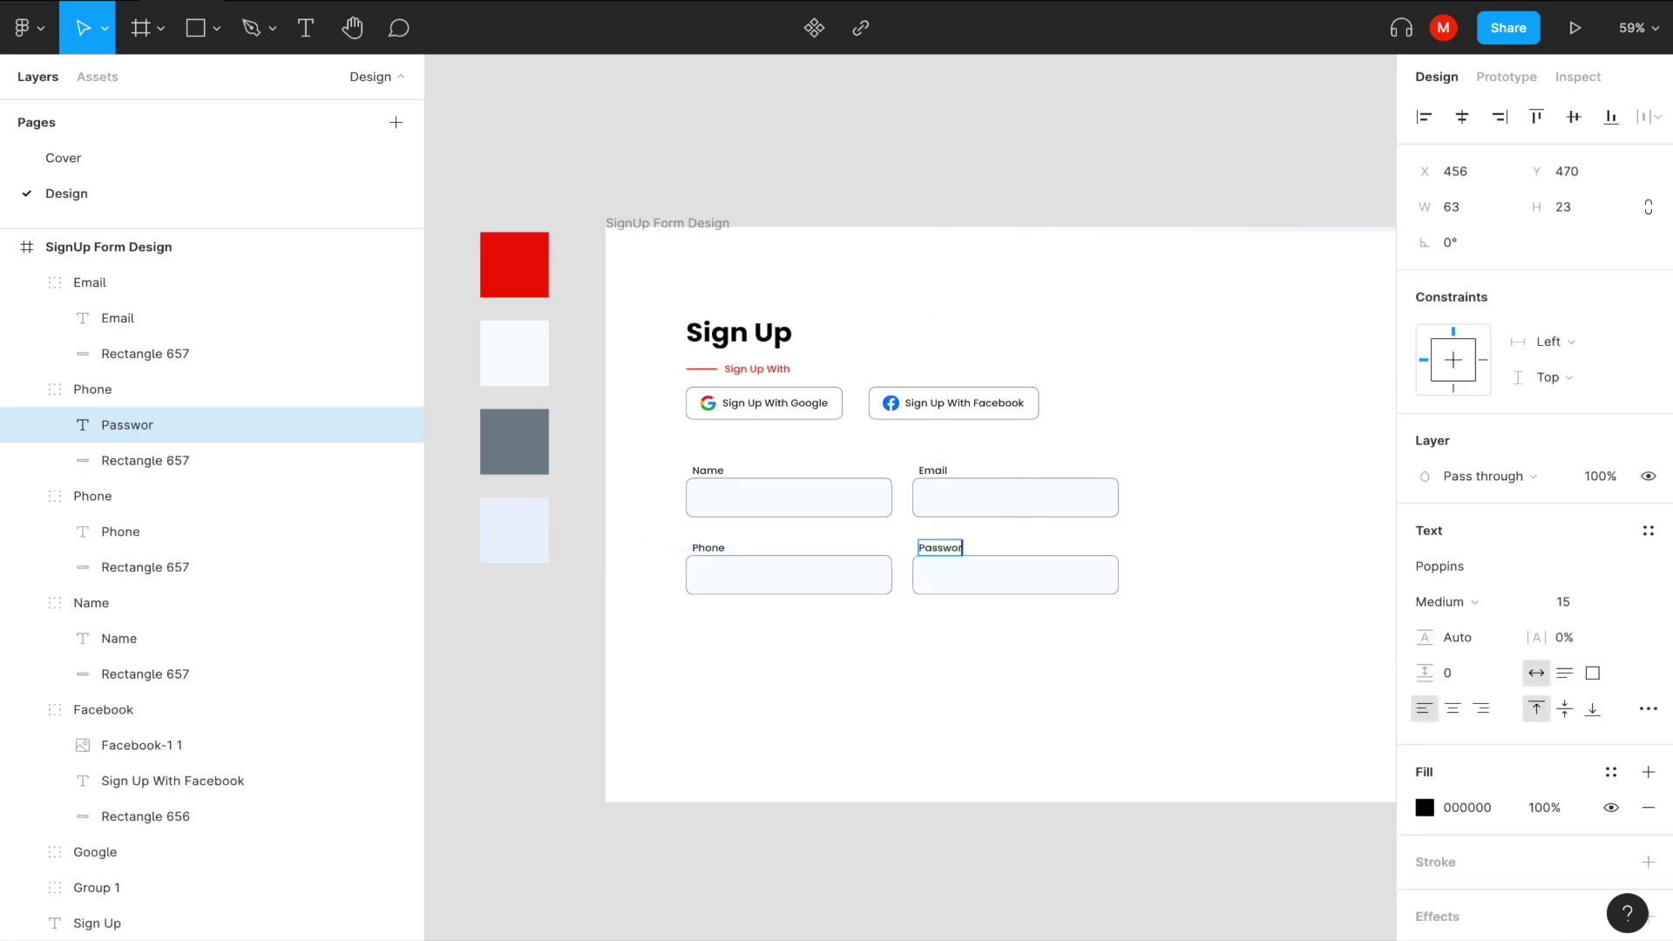
{"action": "key", "text": "Escape"}
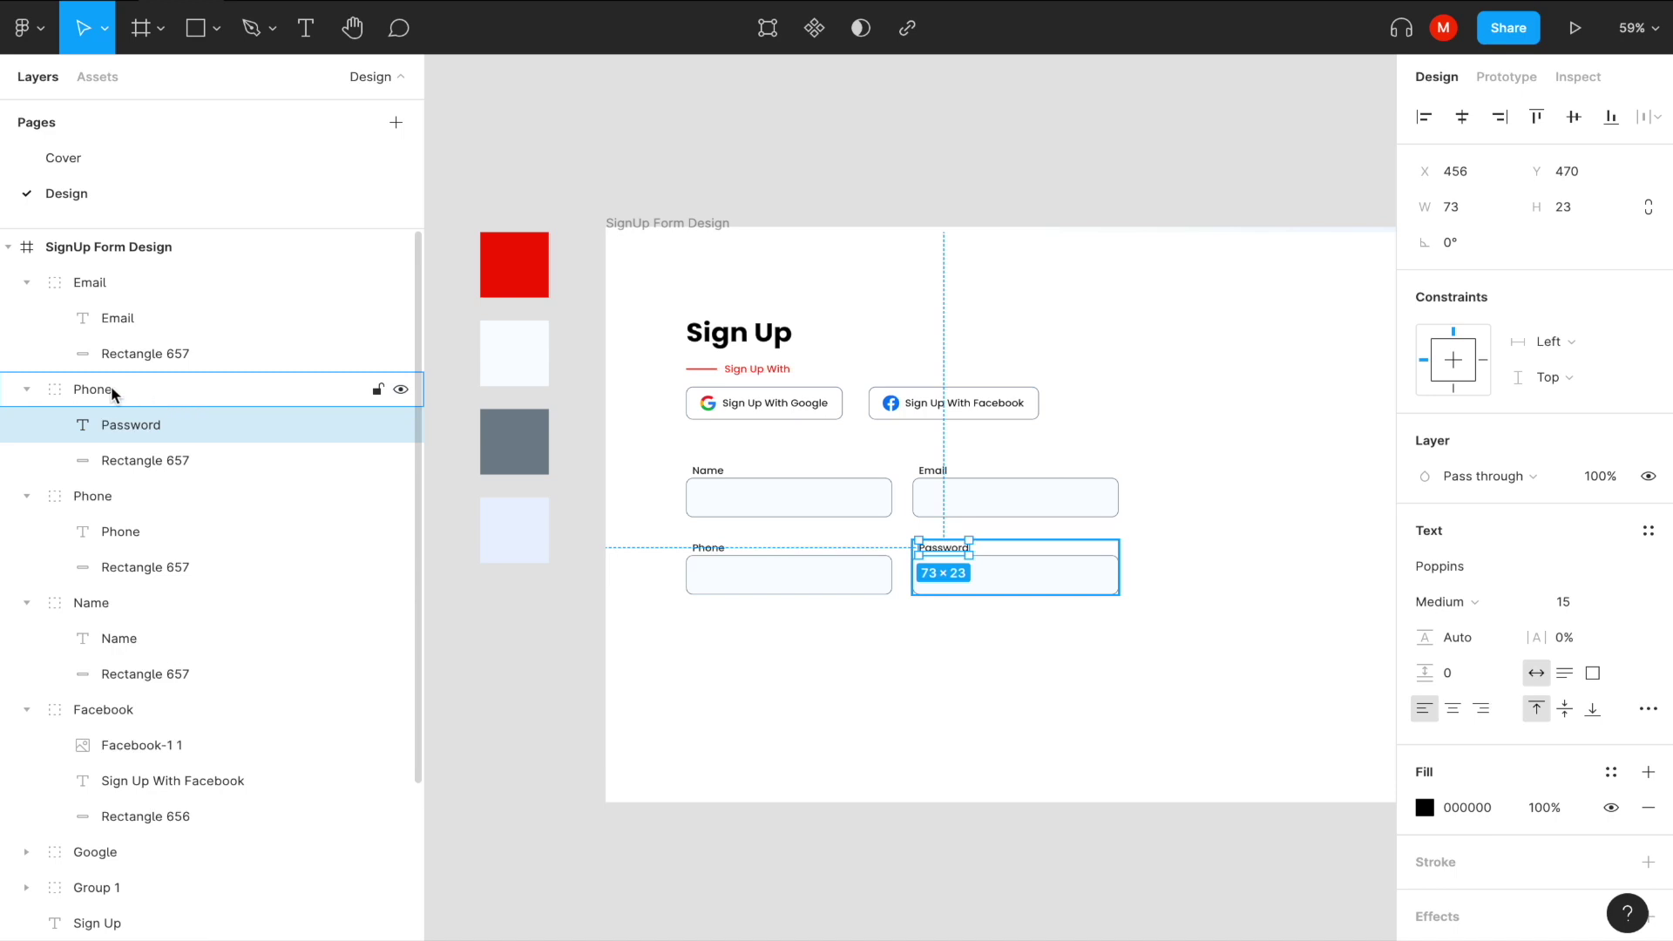
{"action": "double_click", "coordinate": [103, 389]}
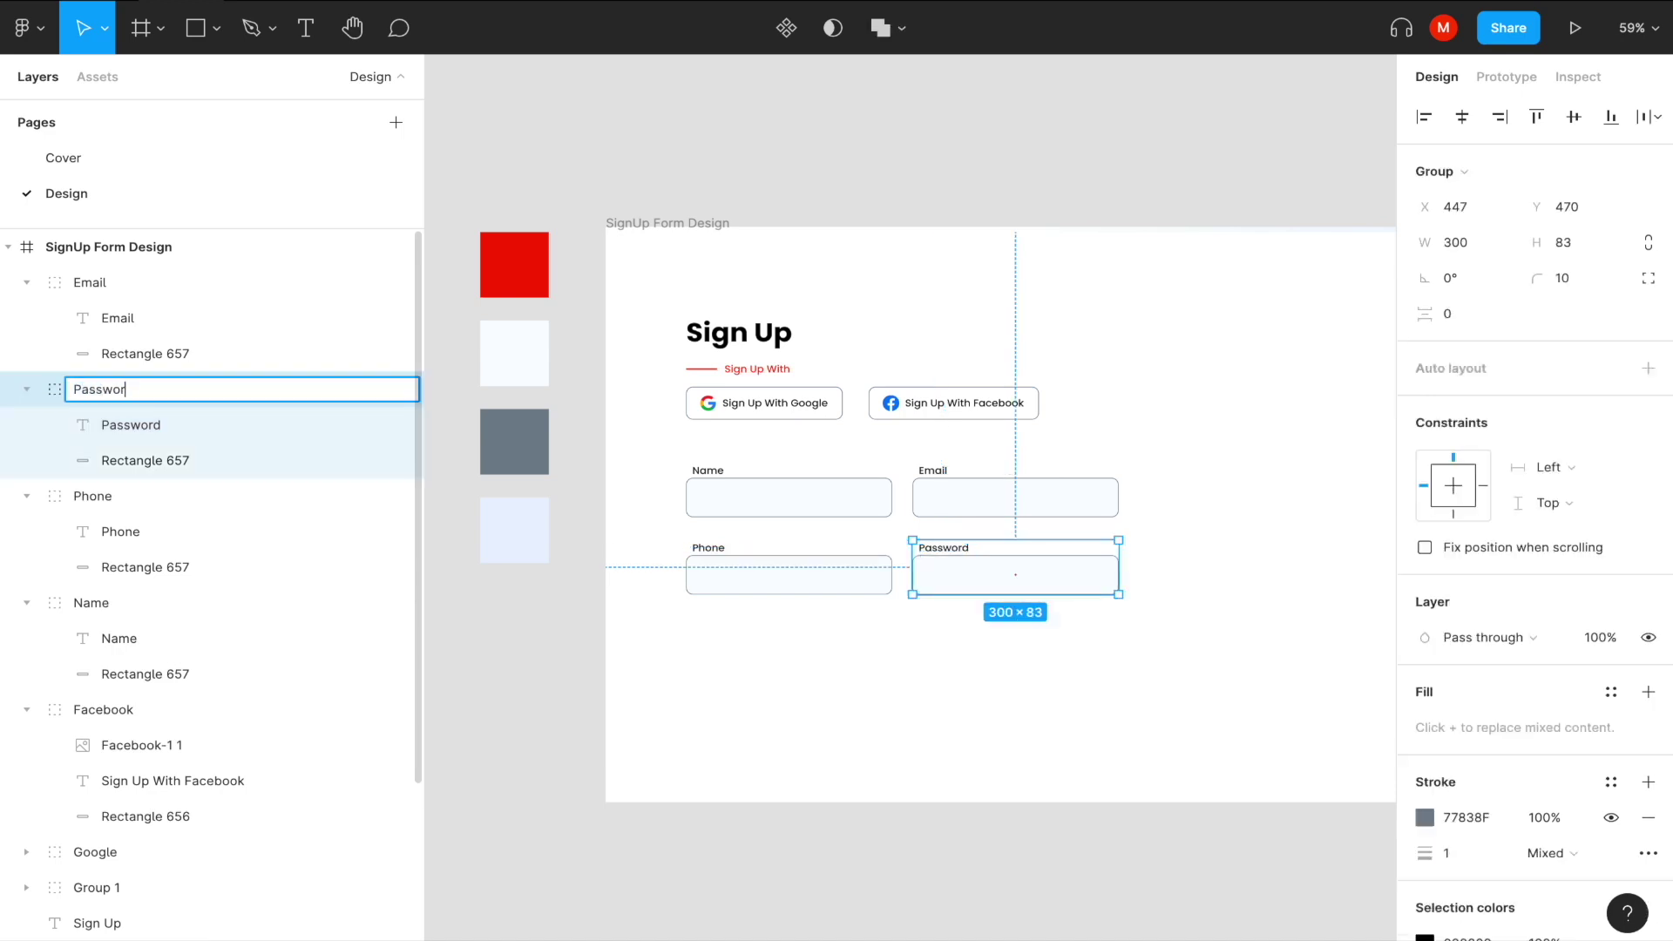
{"action": "type", "text": "d"}
{"action": "key", "text": "Return"}
{"action": "left_click", "coordinate": [987, 646]}
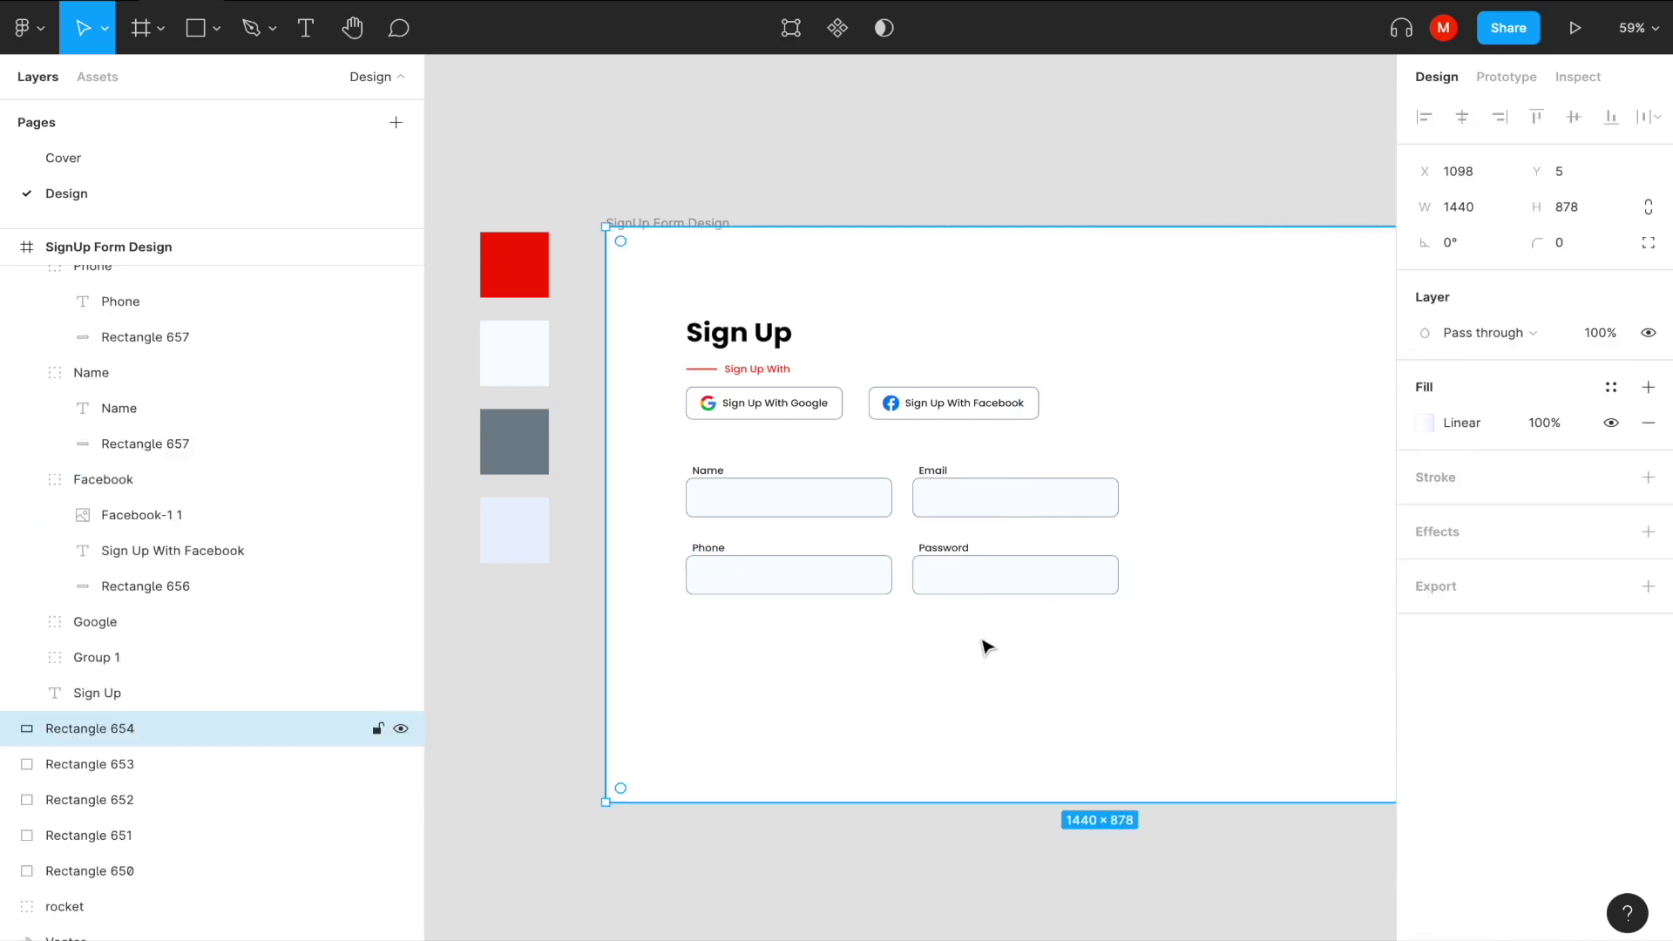
{"action": "scroll", "coordinate": [987, 647], "scroll_direction": "down", "scroll_amount": 2}
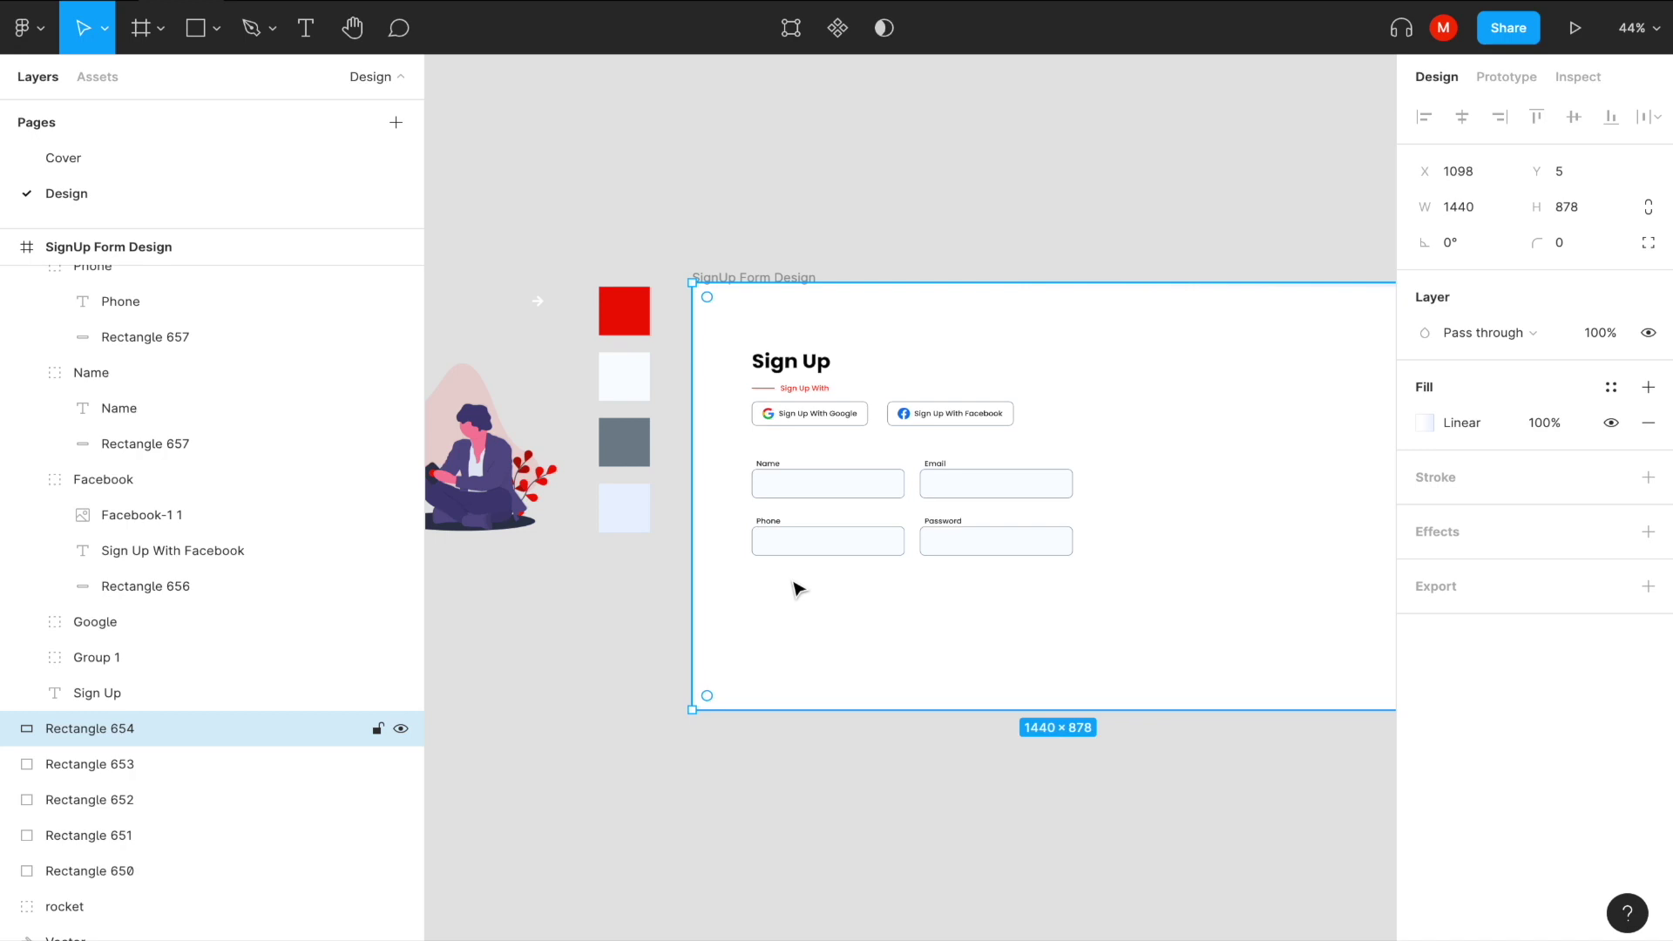
{"action": "left_click", "coordinate": [802, 544]}
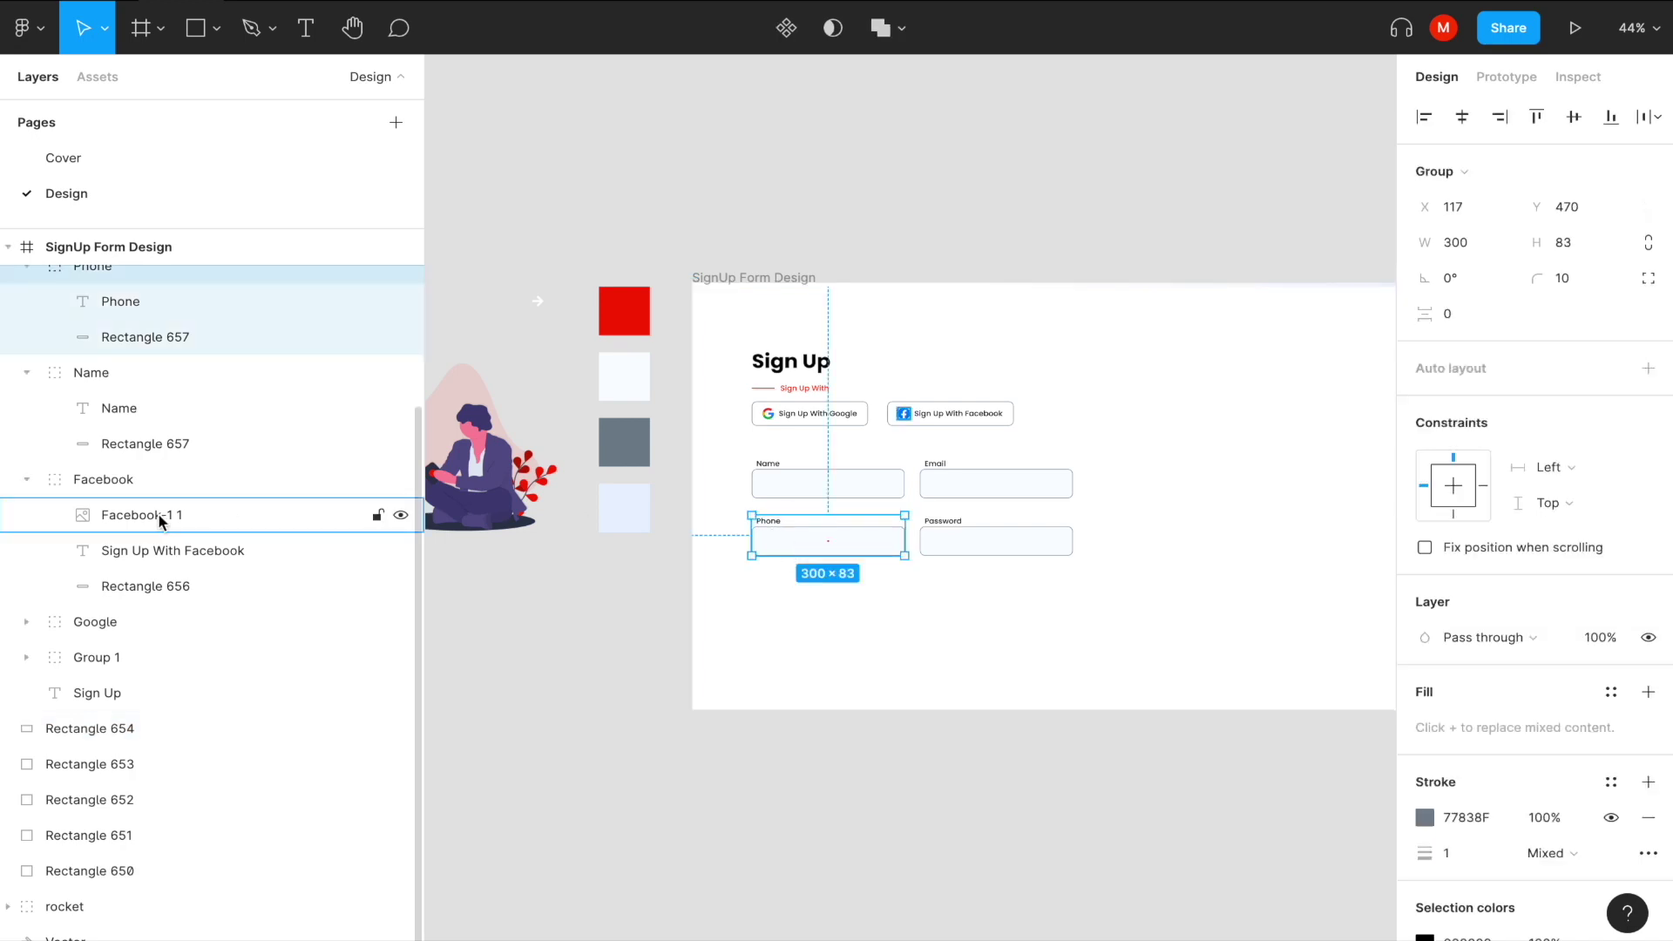
Paste a copy of the Phone field's box into the frame below the Phone field.
{"action": "left_click", "coordinate": [130, 338]}
{"action": "left_click", "coordinate": [852, 624]}
{"action": "key", "text": "ctrl+v"}
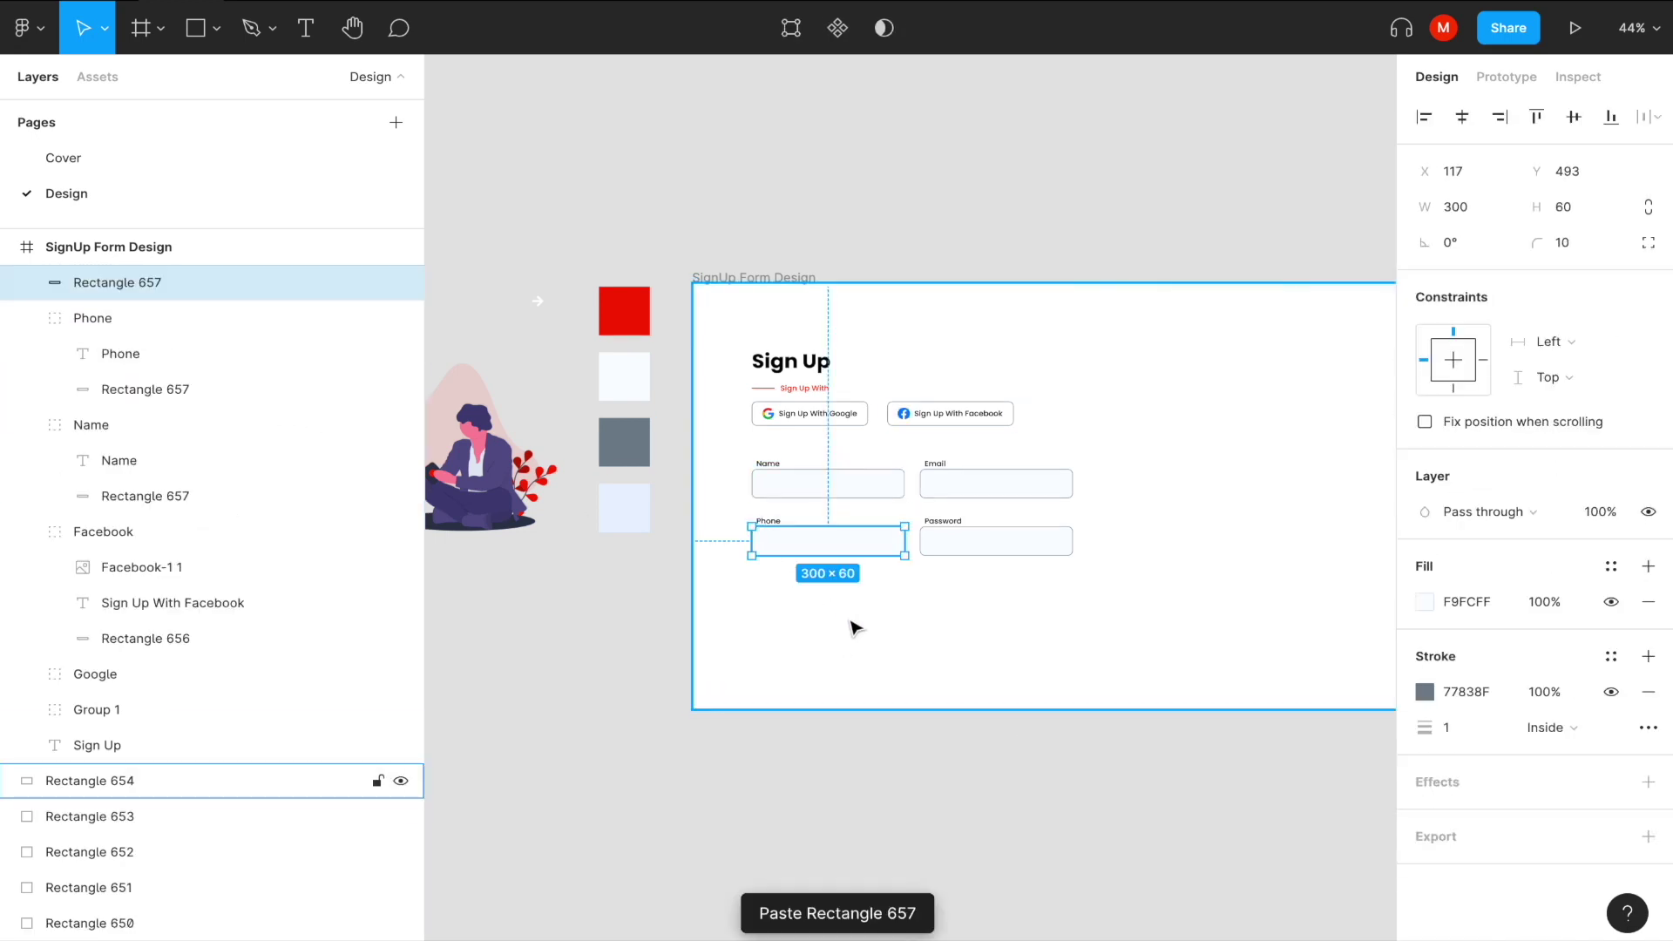
{"action": "left_click_drag", "start_coordinate": [833, 538], "coordinate": [834, 626]}
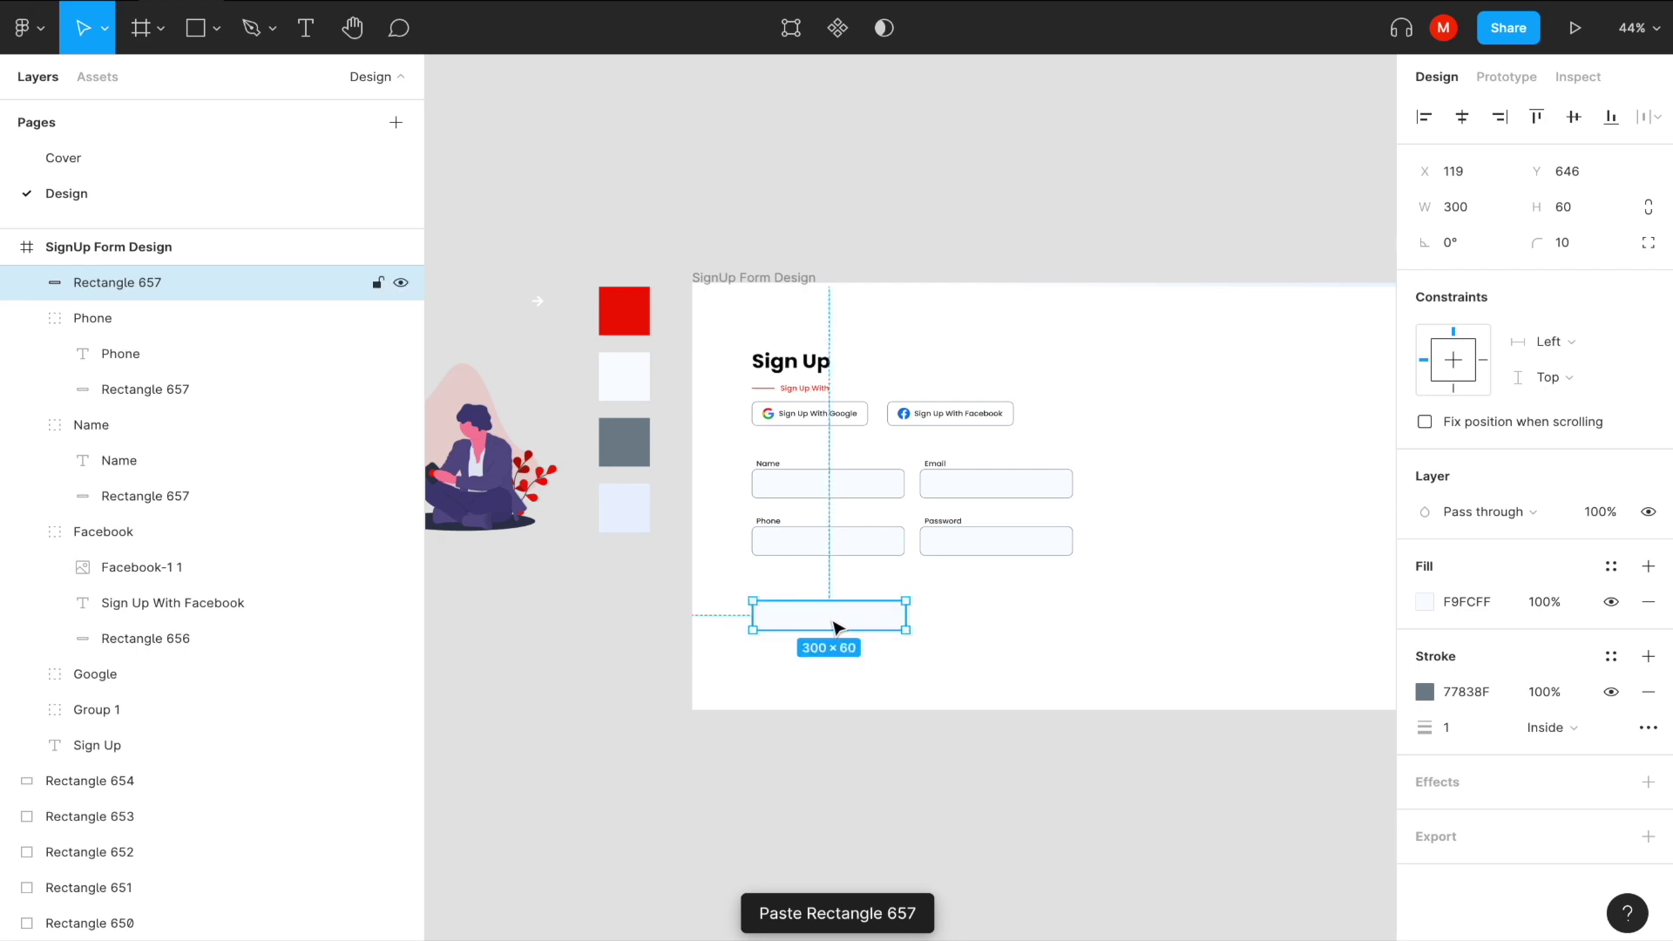
{"action": "scroll", "coordinate": [833, 627], "scroll_direction": "up", "scroll_amount": 2}
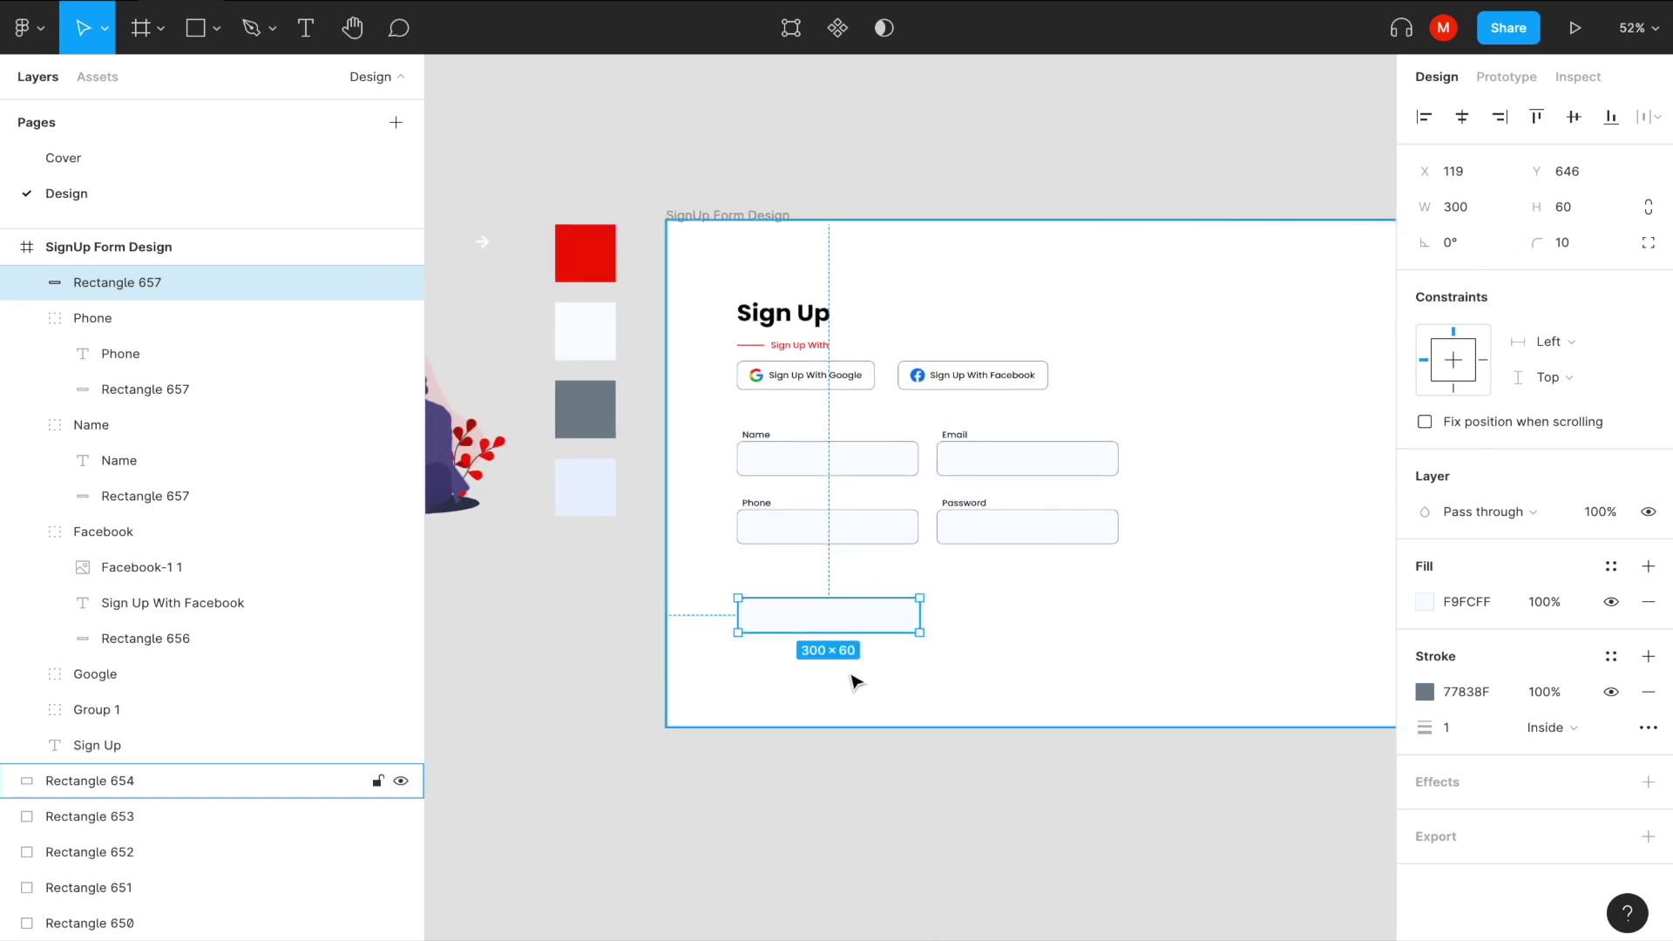
Resize the copy to a 20×20 square with 5 px corners and place it under the Phone field.
{"action": "left_click", "coordinate": [1447, 218]}
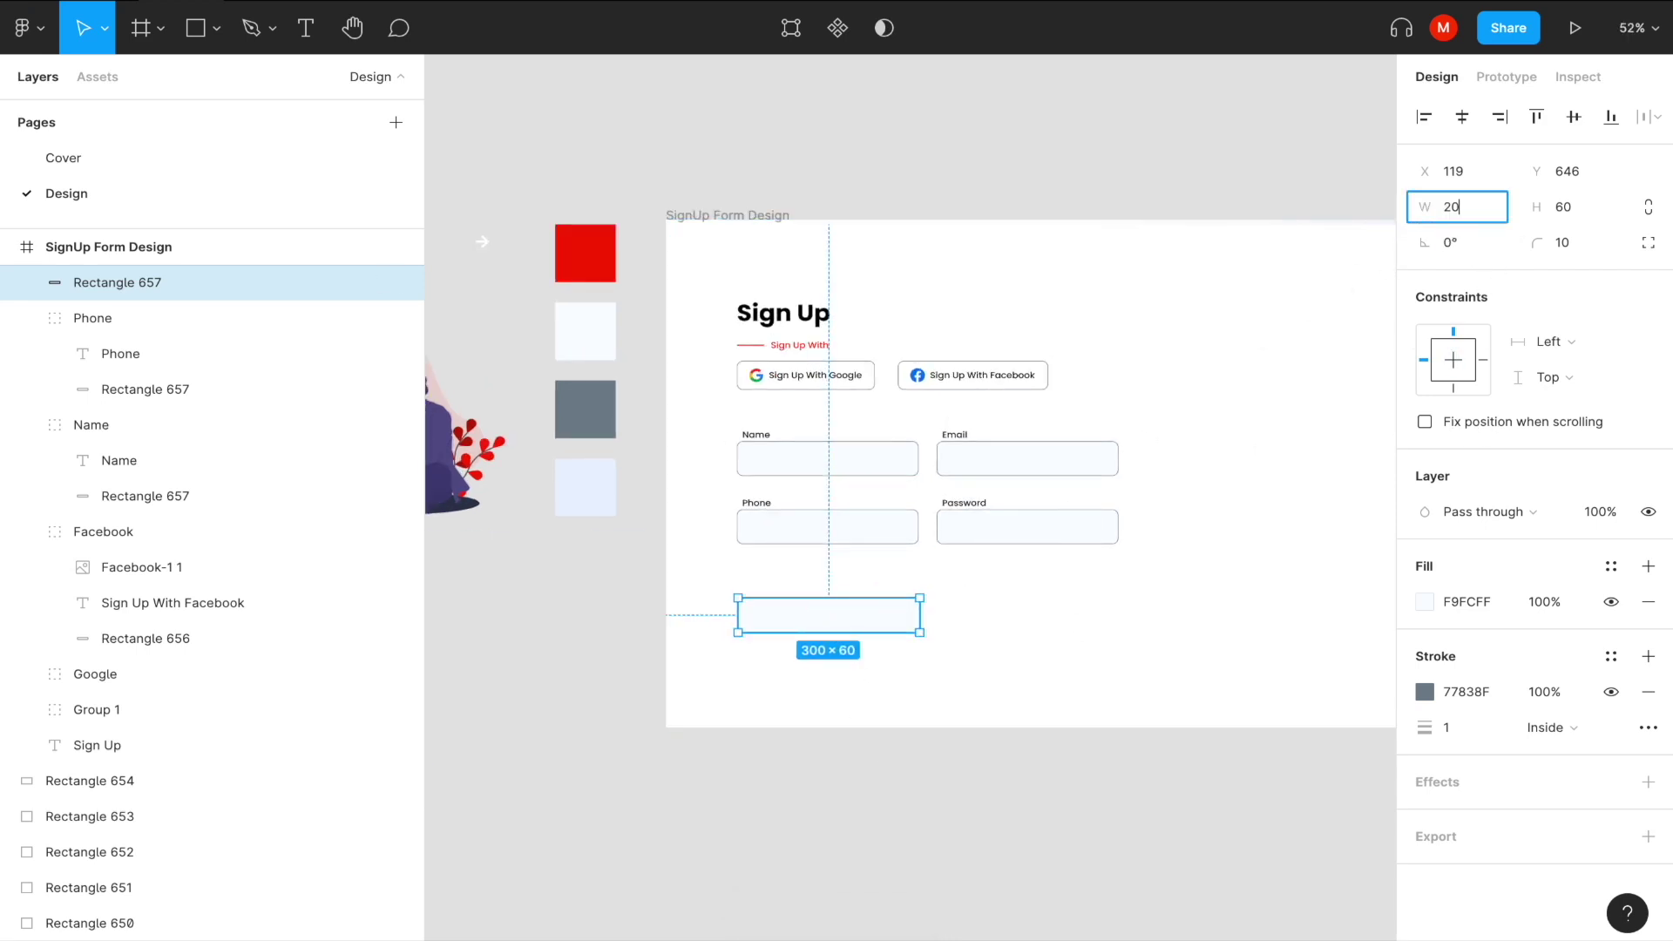
{"action": "key", "text": "Tab"}
{"action": "key", "text": "Return"}
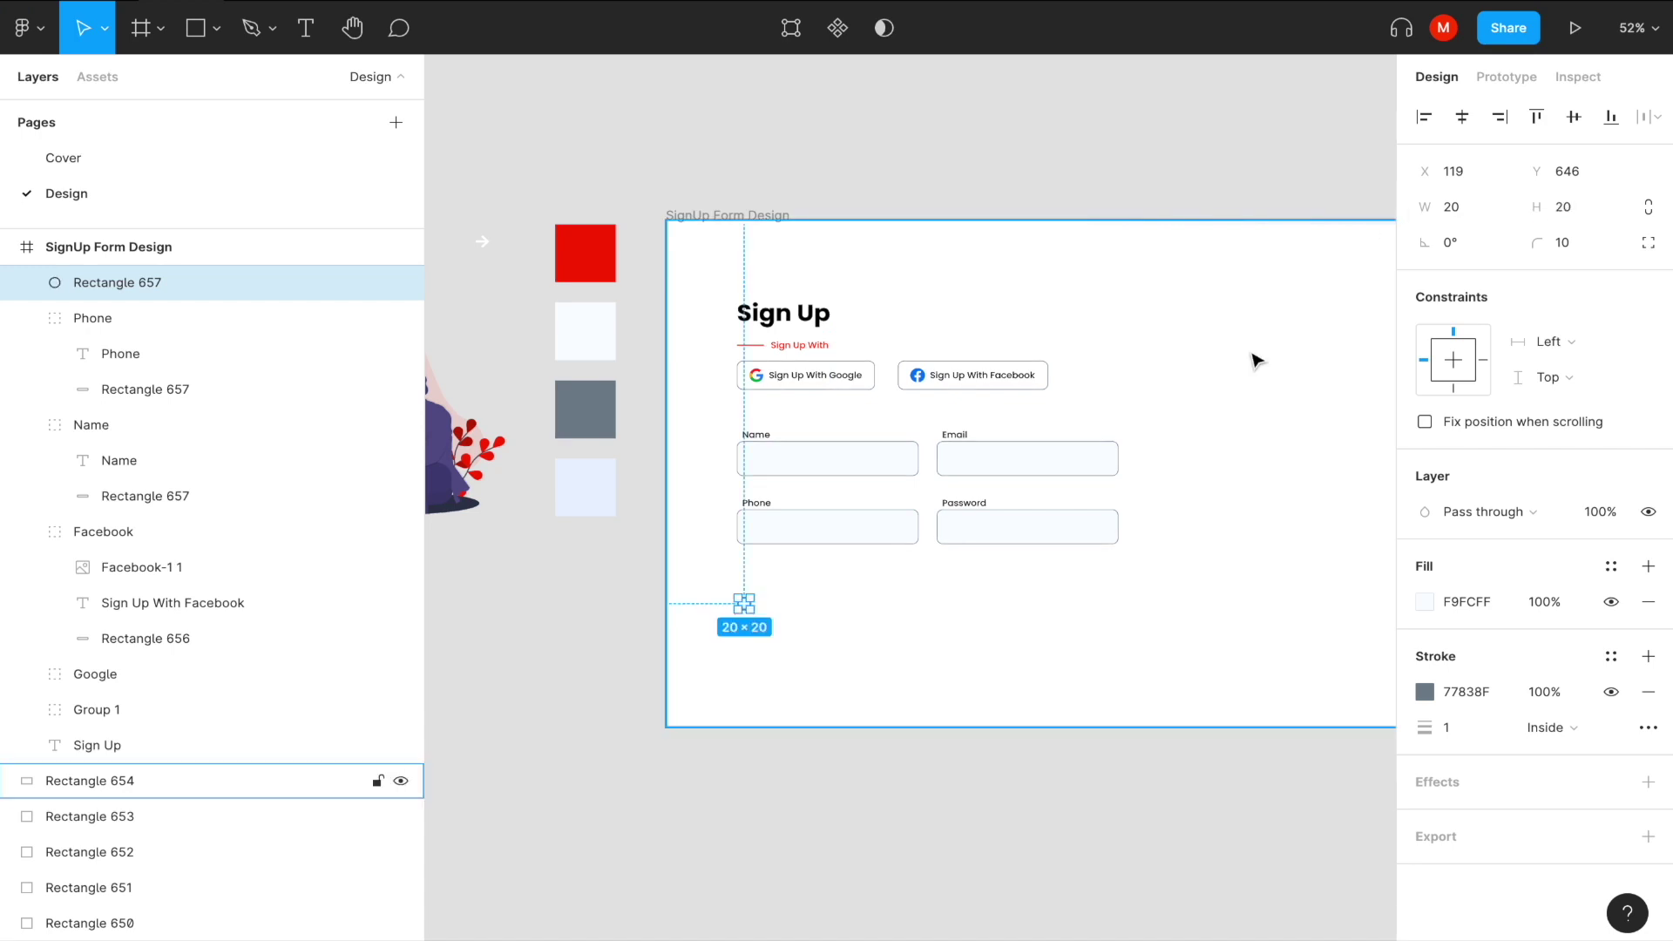
{"action": "left_click", "coordinate": [1562, 245]}
{"action": "type", "text": "6"}
{"action": "left_click", "coordinate": [716, 678]}
{"action": "left_click", "coordinate": [743, 603]}
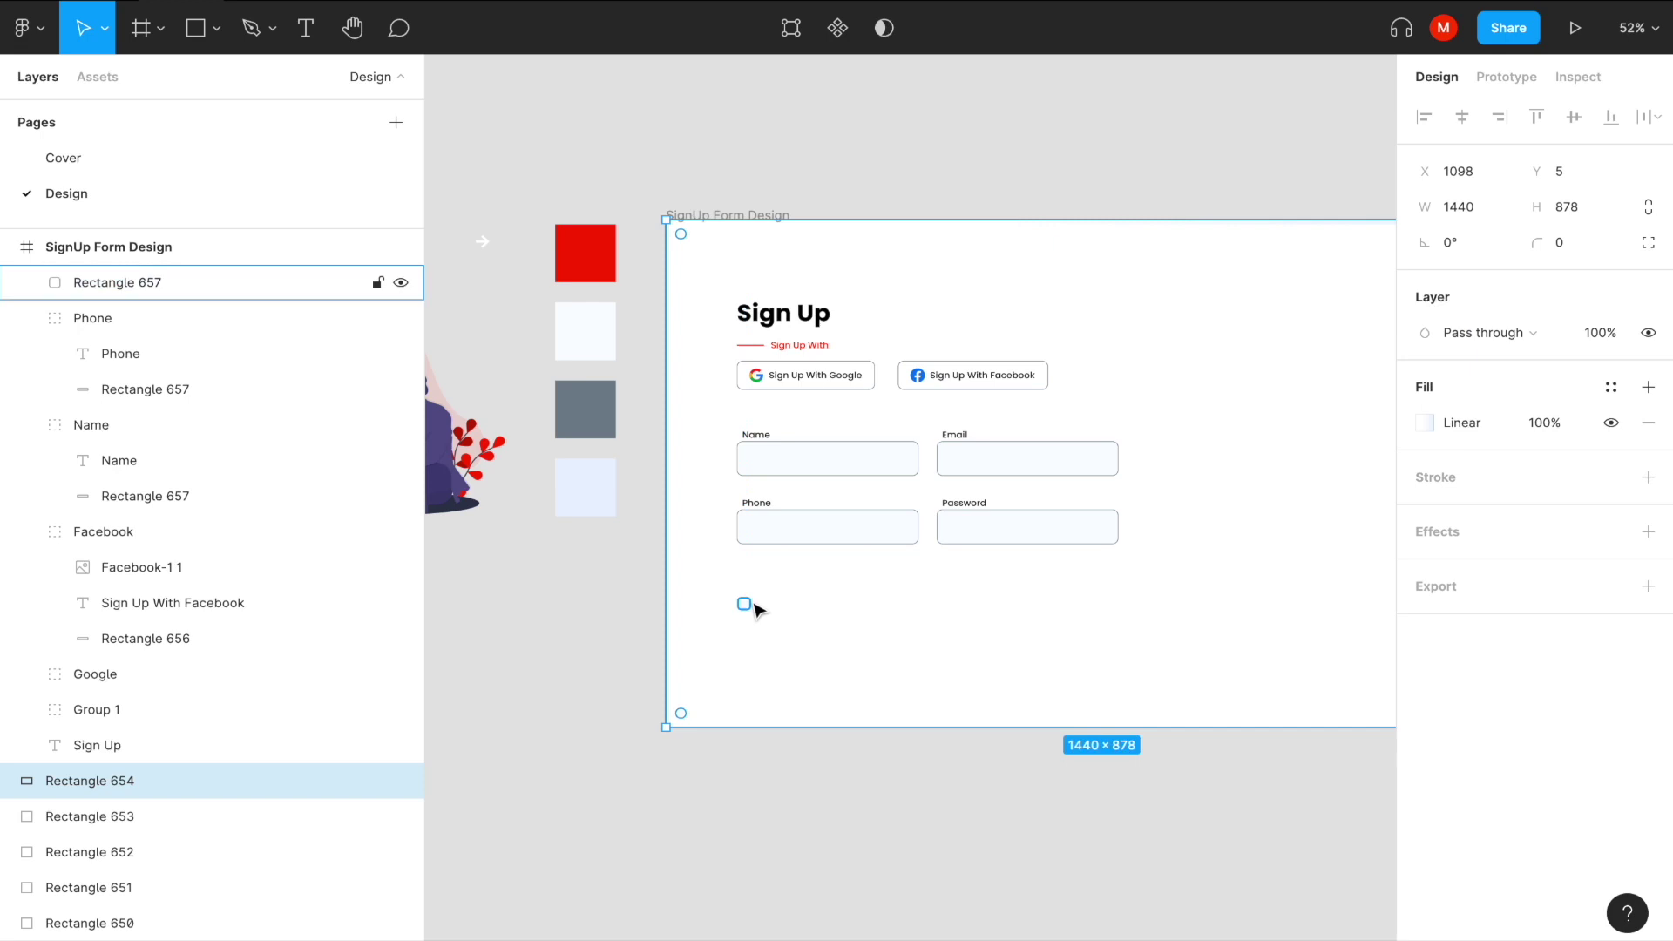
{"action": "scroll", "coordinate": [747, 605], "scroll_direction": "up", "scroll_amount": 3}
{"action": "scroll", "coordinate": [773, 620], "scroll_direction": "up", "scroll_amount": 3}
{"action": "left_click_drag", "start_coordinate": [706, 619], "coordinate": [699, 484]}
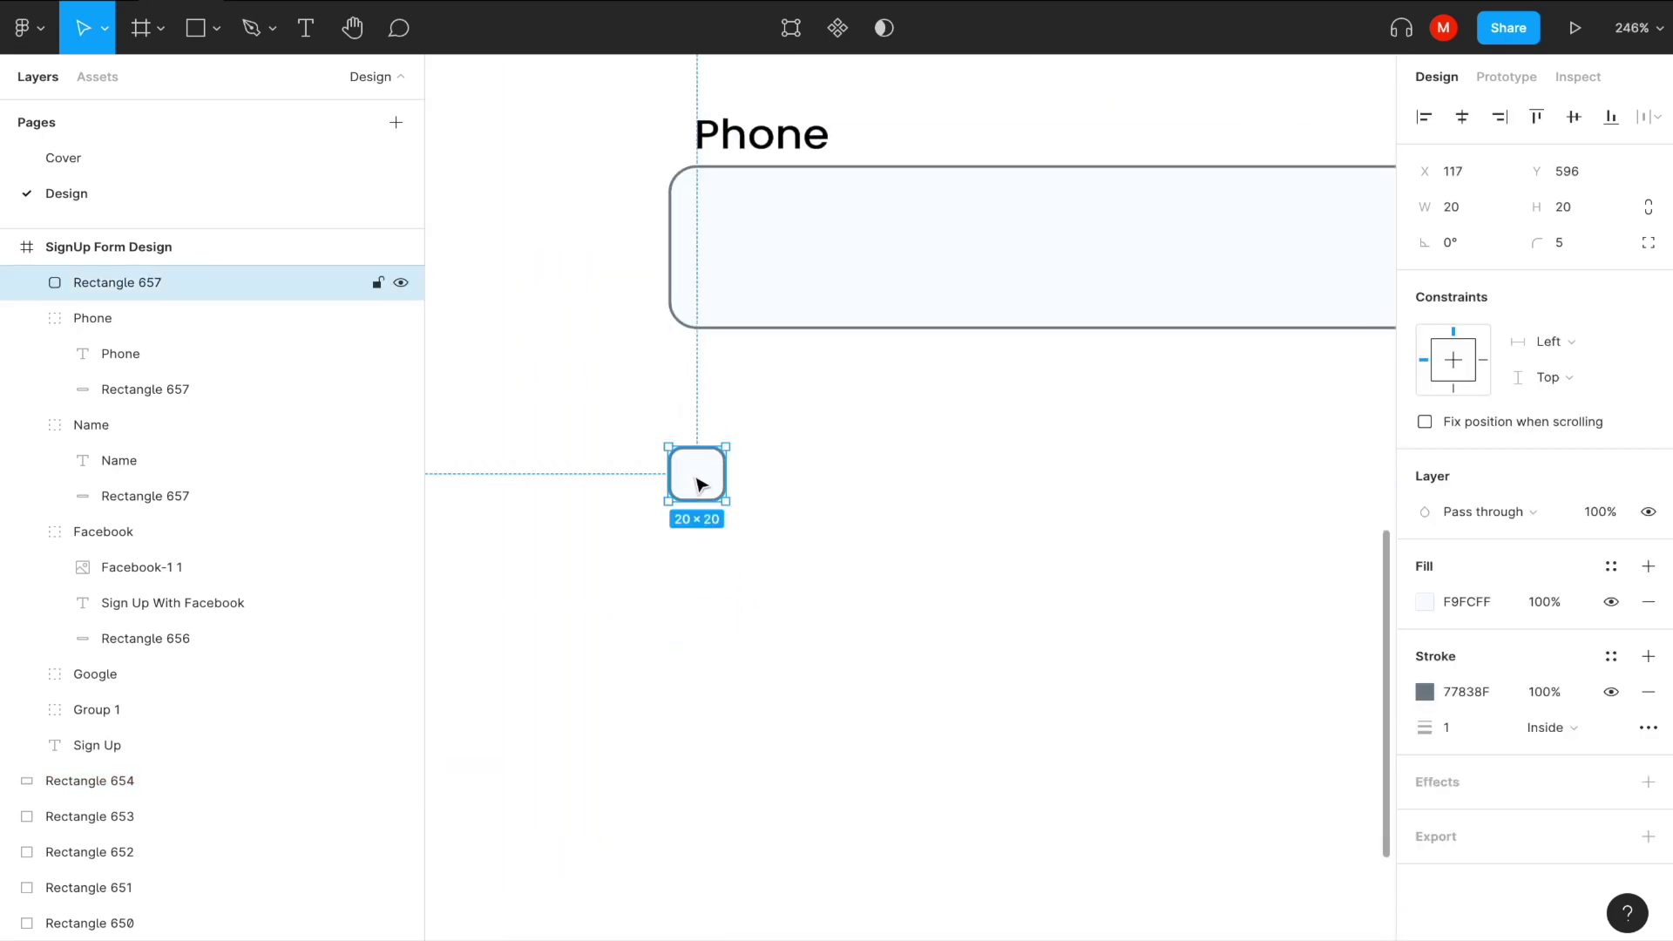
Type 'I've read and agree with Terms of Service and our Privacy Policy' beside the checkbox, breaking before Privacy Policy.
{"action": "key", "text": "t"}
{"action": "left_click", "coordinate": [758, 469]}
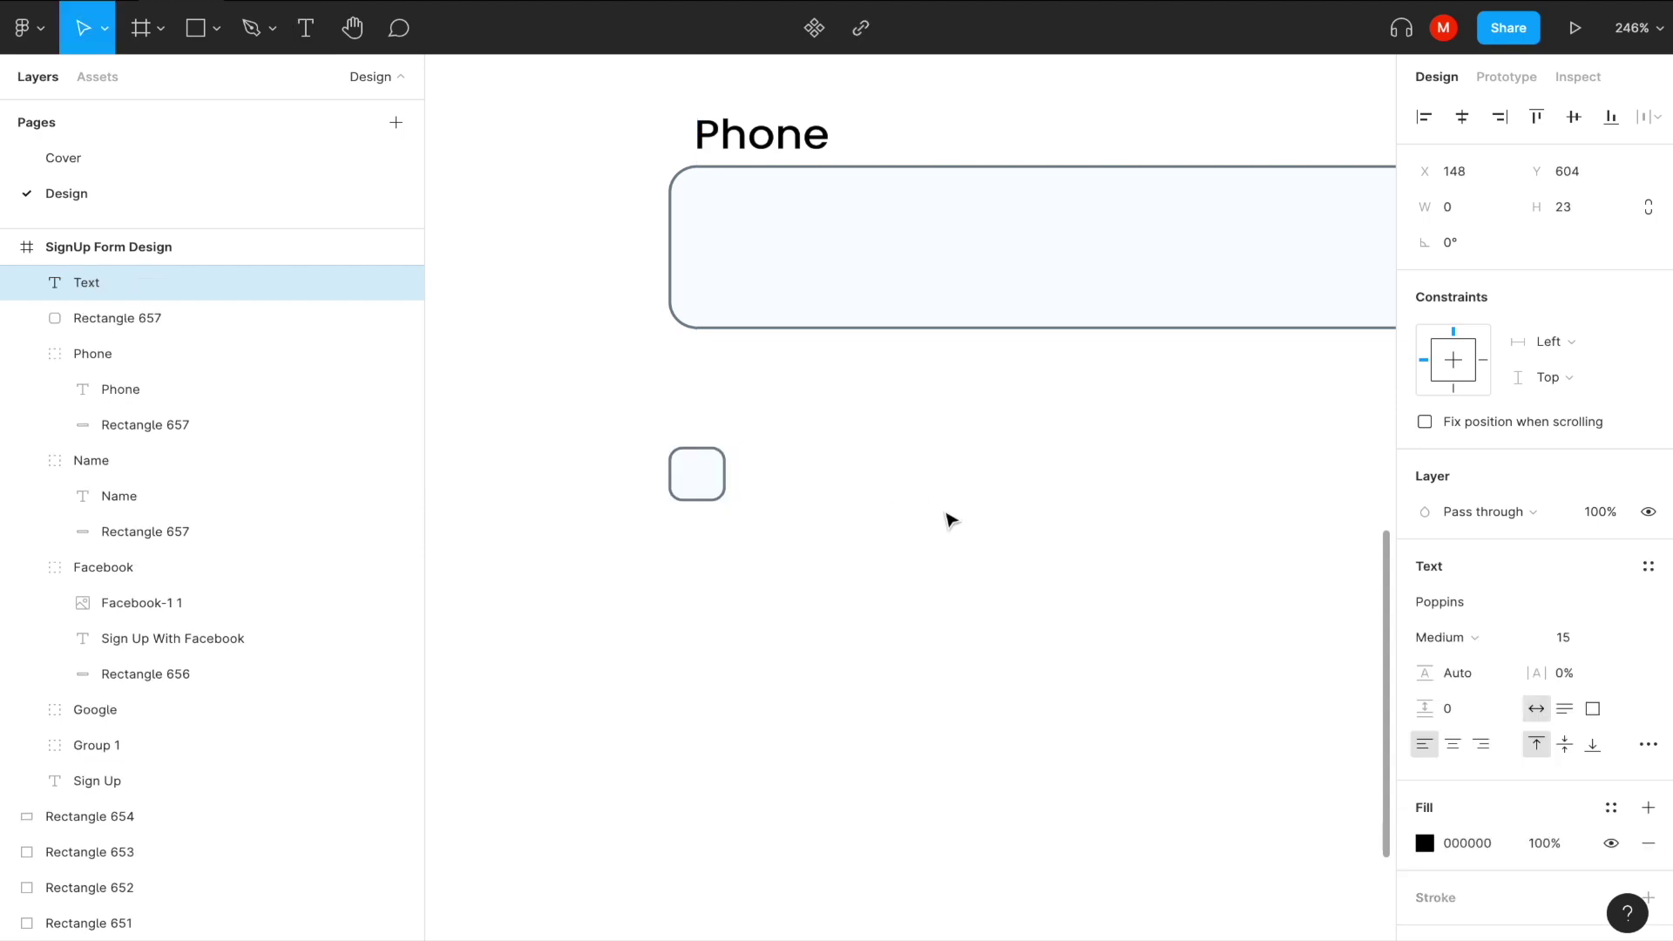
{"action": "type", "text": "i"}
{"action": "key", "text": "BackSpace"}
{"action": "key", "text": "BackSpace"}
{"action": "type", "text": "e"}
{"action": "type", "text": "ead"}
{"action": "type", "text": " ab"}
{"action": "key", "text": "BackSpace"}
{"action": "type", "text": "nd ag"}
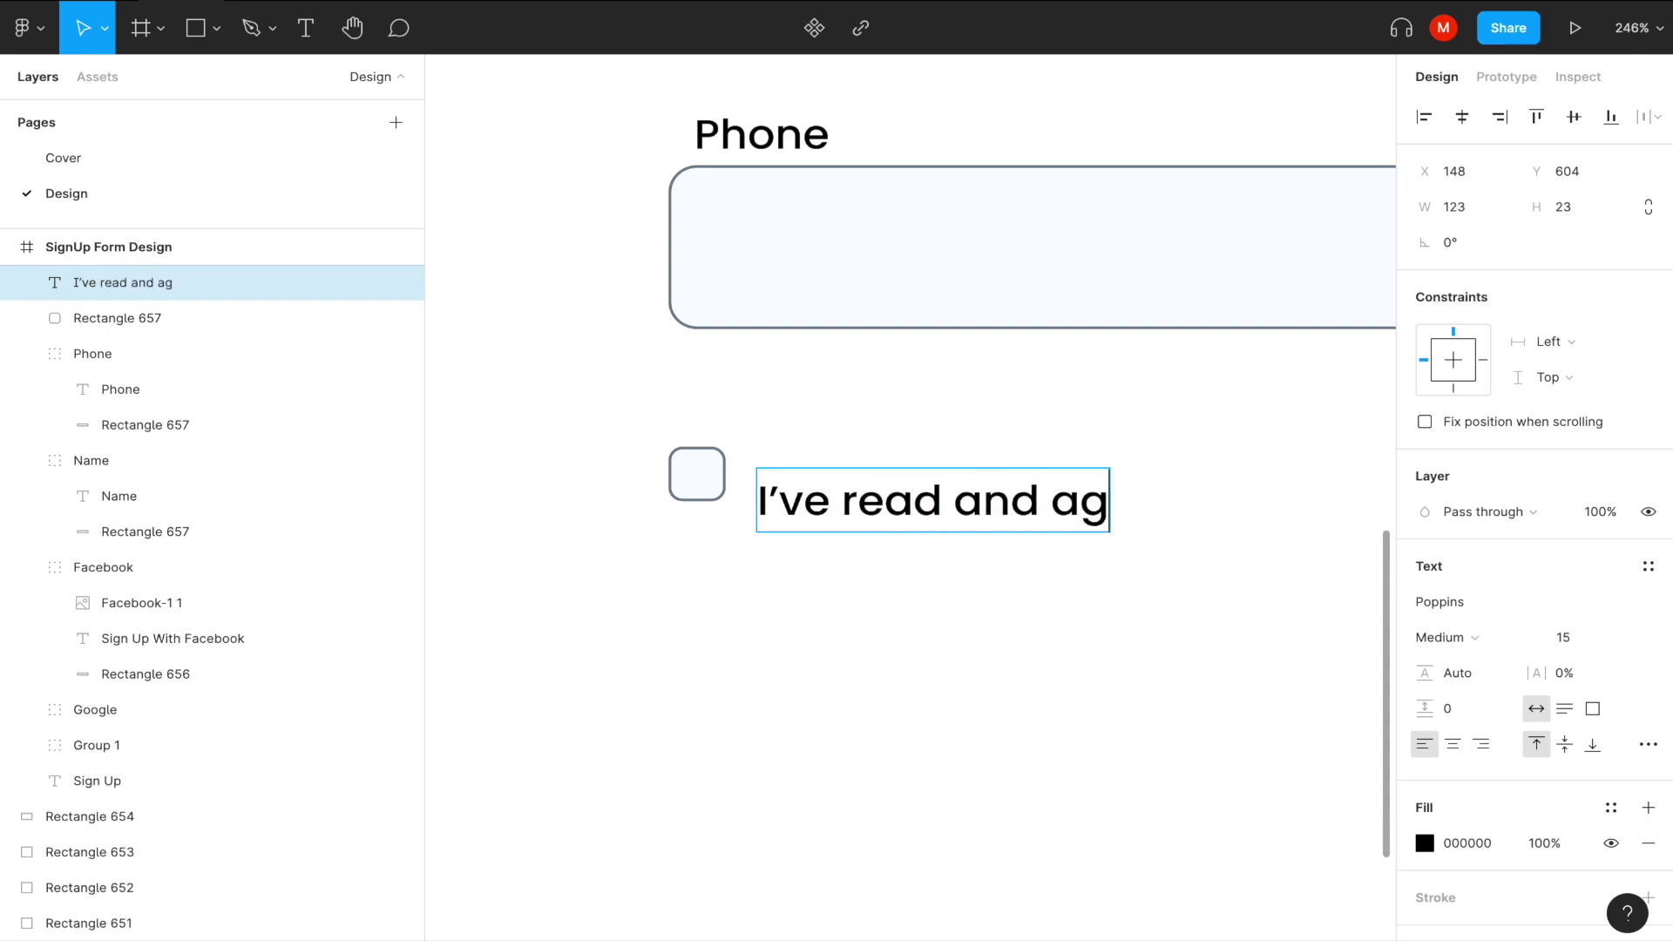
{"action": "type", "text": "ee with  Te"}
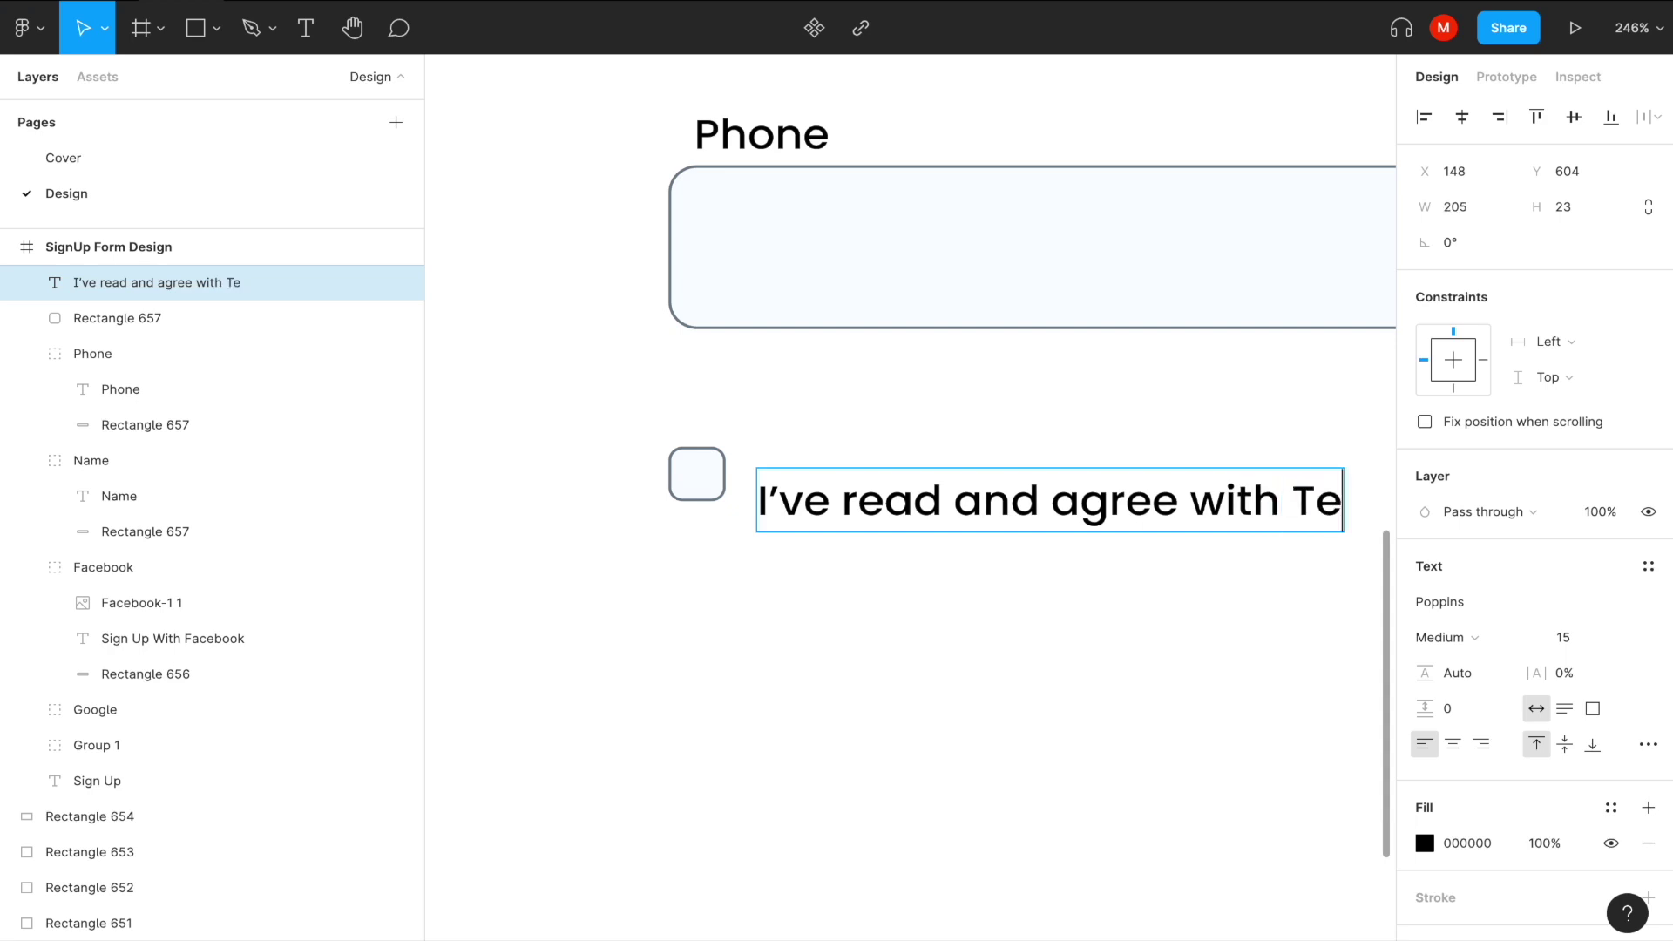
{"action": "type", "text": "rms"}
{"action": "type", "text": " of"}
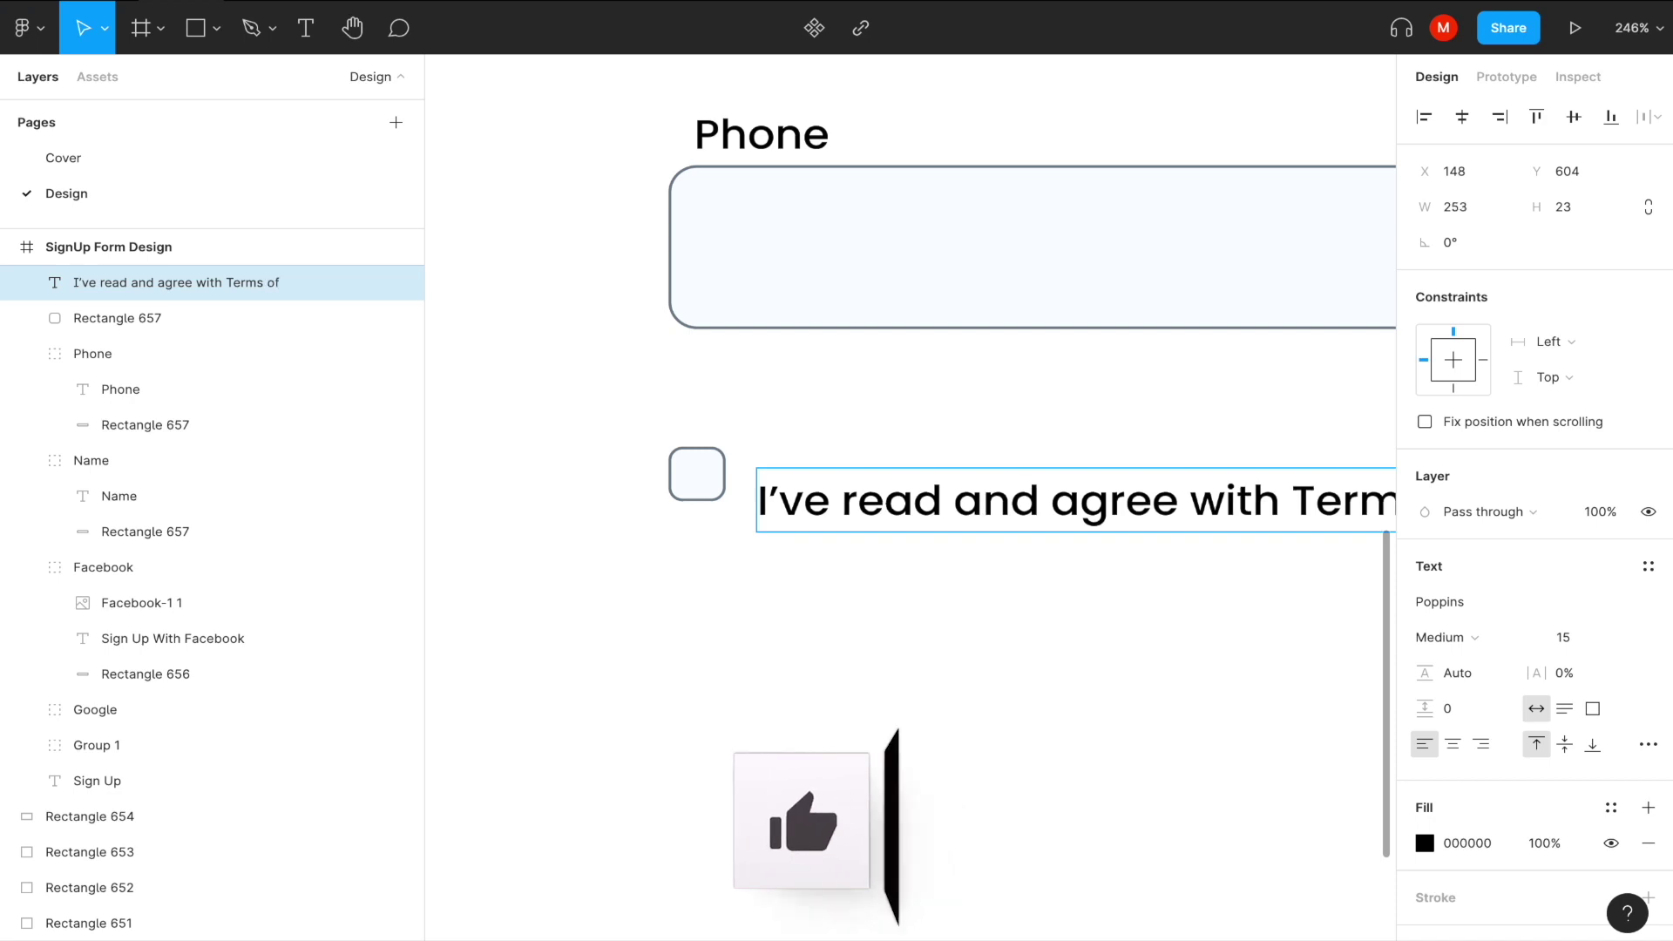
{"action": "type", "text": " Service and o"}
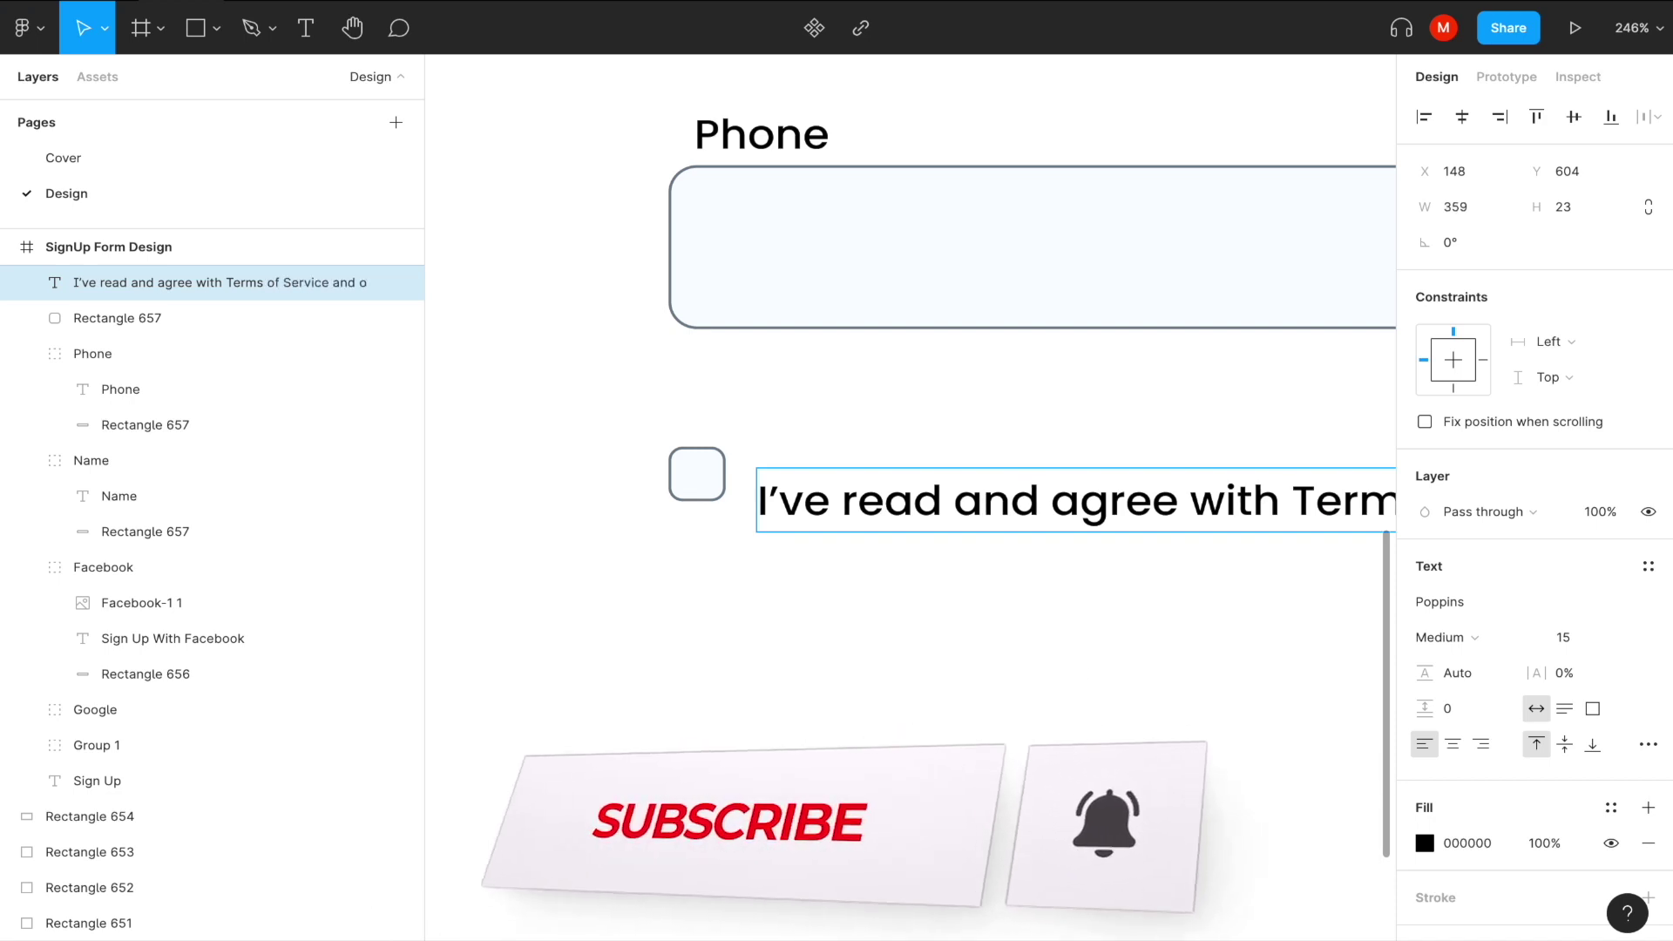
{"action": "type", "text": "ur"}
{"action": "key", "text": "Return"}
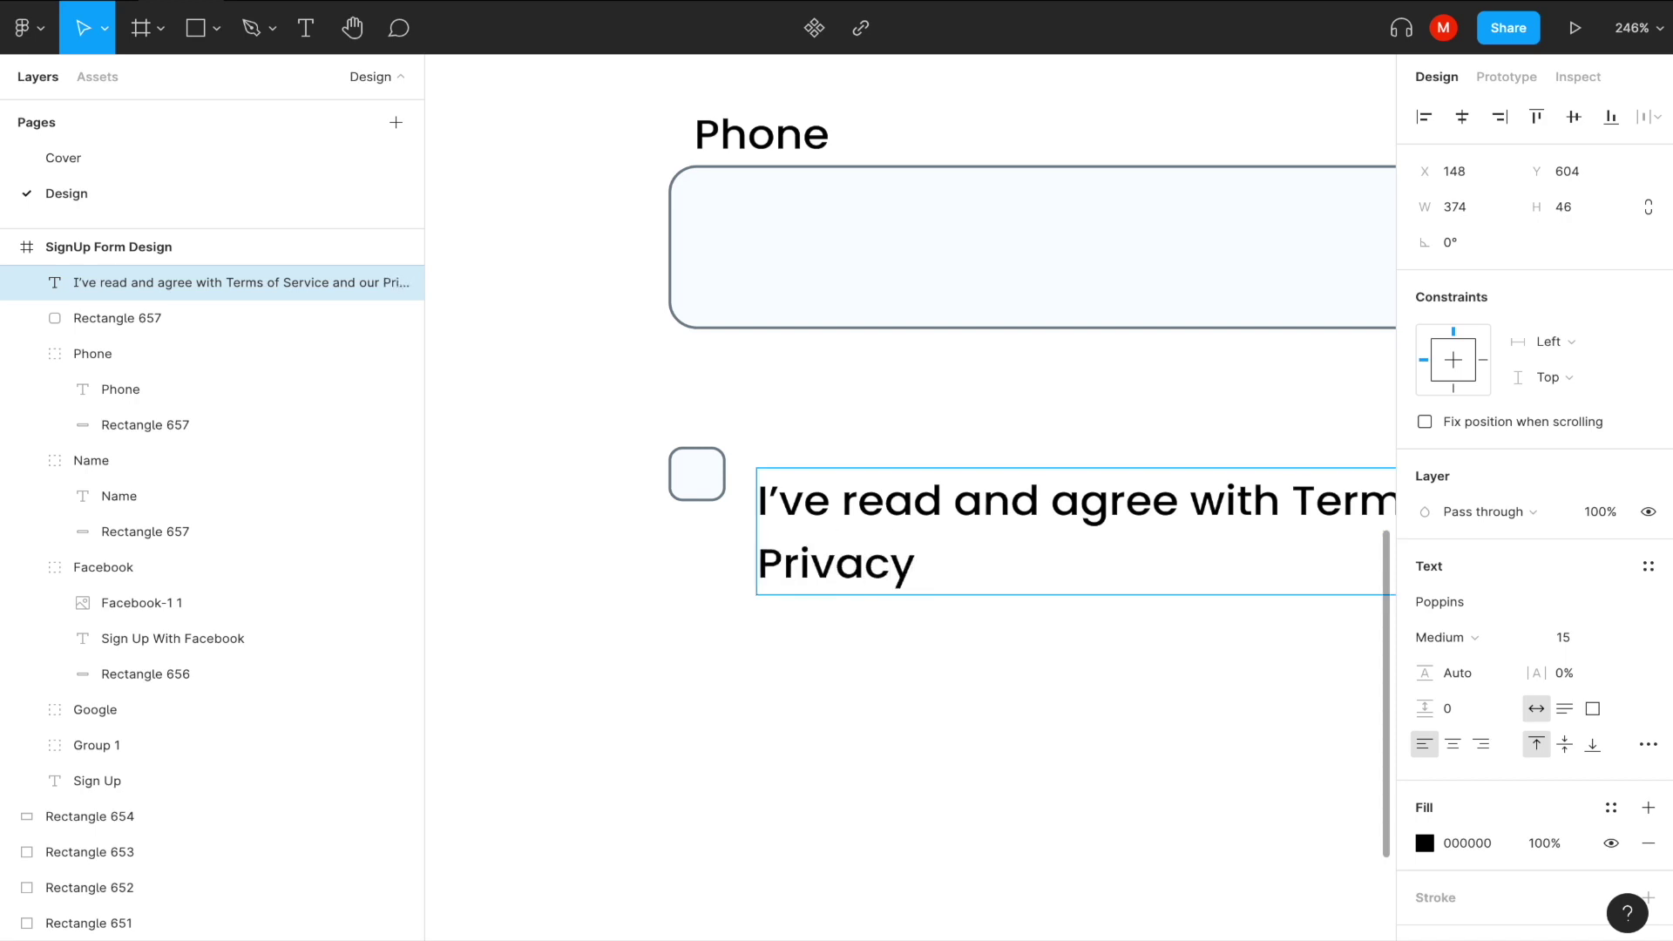
{"action": "type", "text": " Policy"}
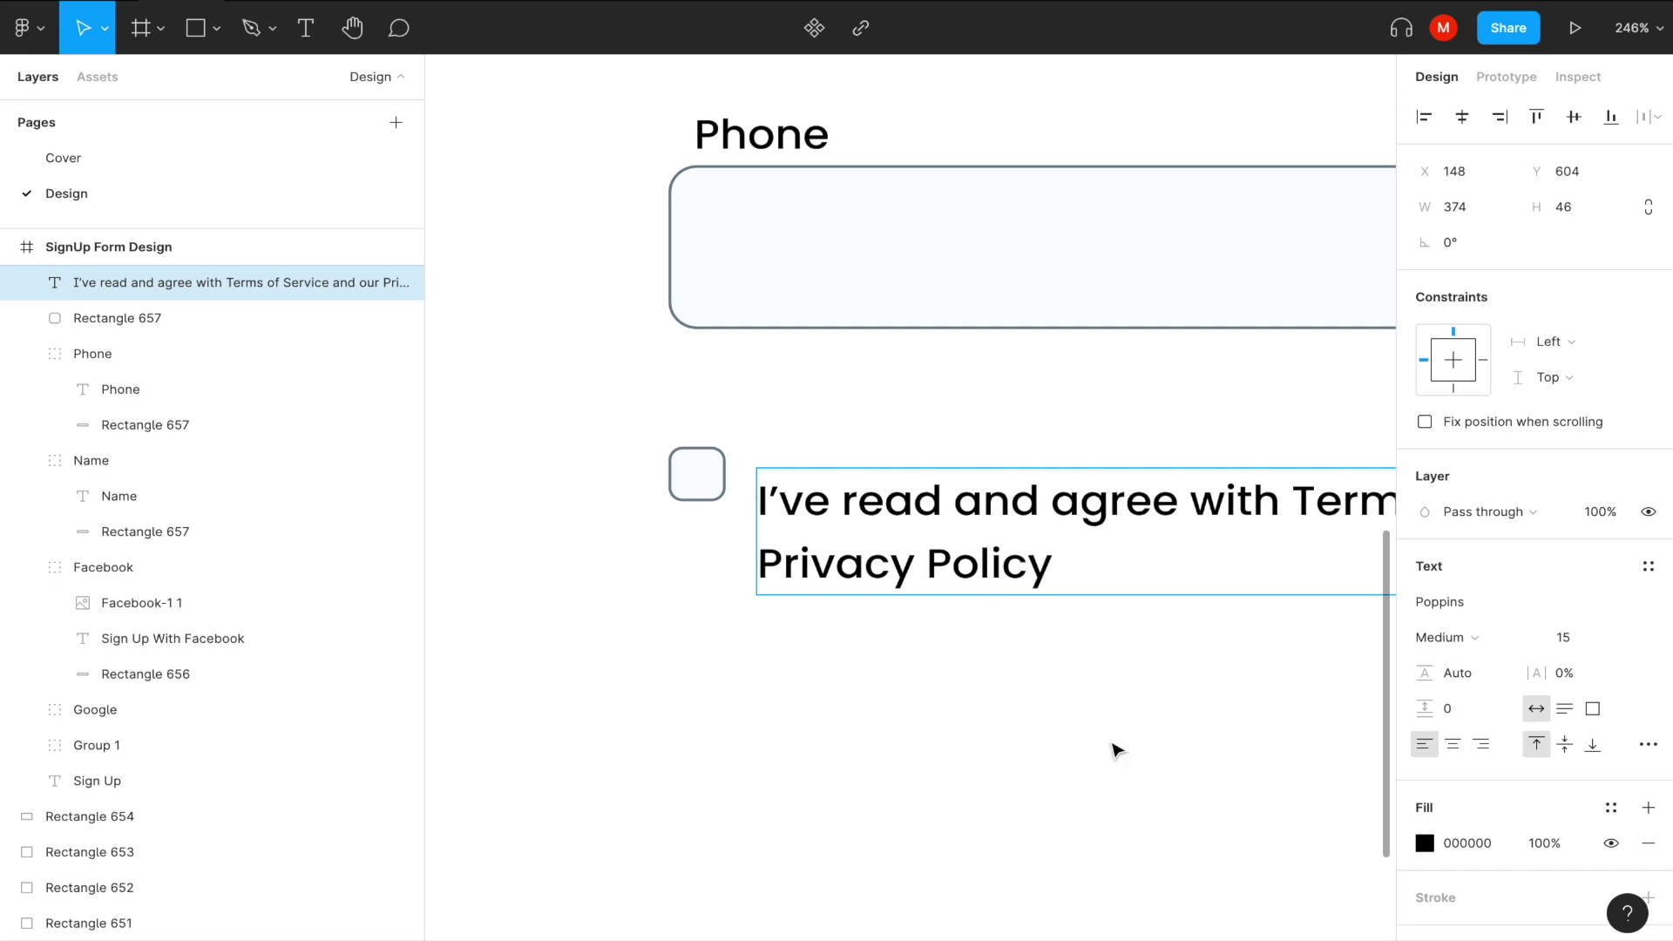
{"action": "key", "text": "ctrl+a"}
{"action": "left_click", "coordinate": [1425, 843]}
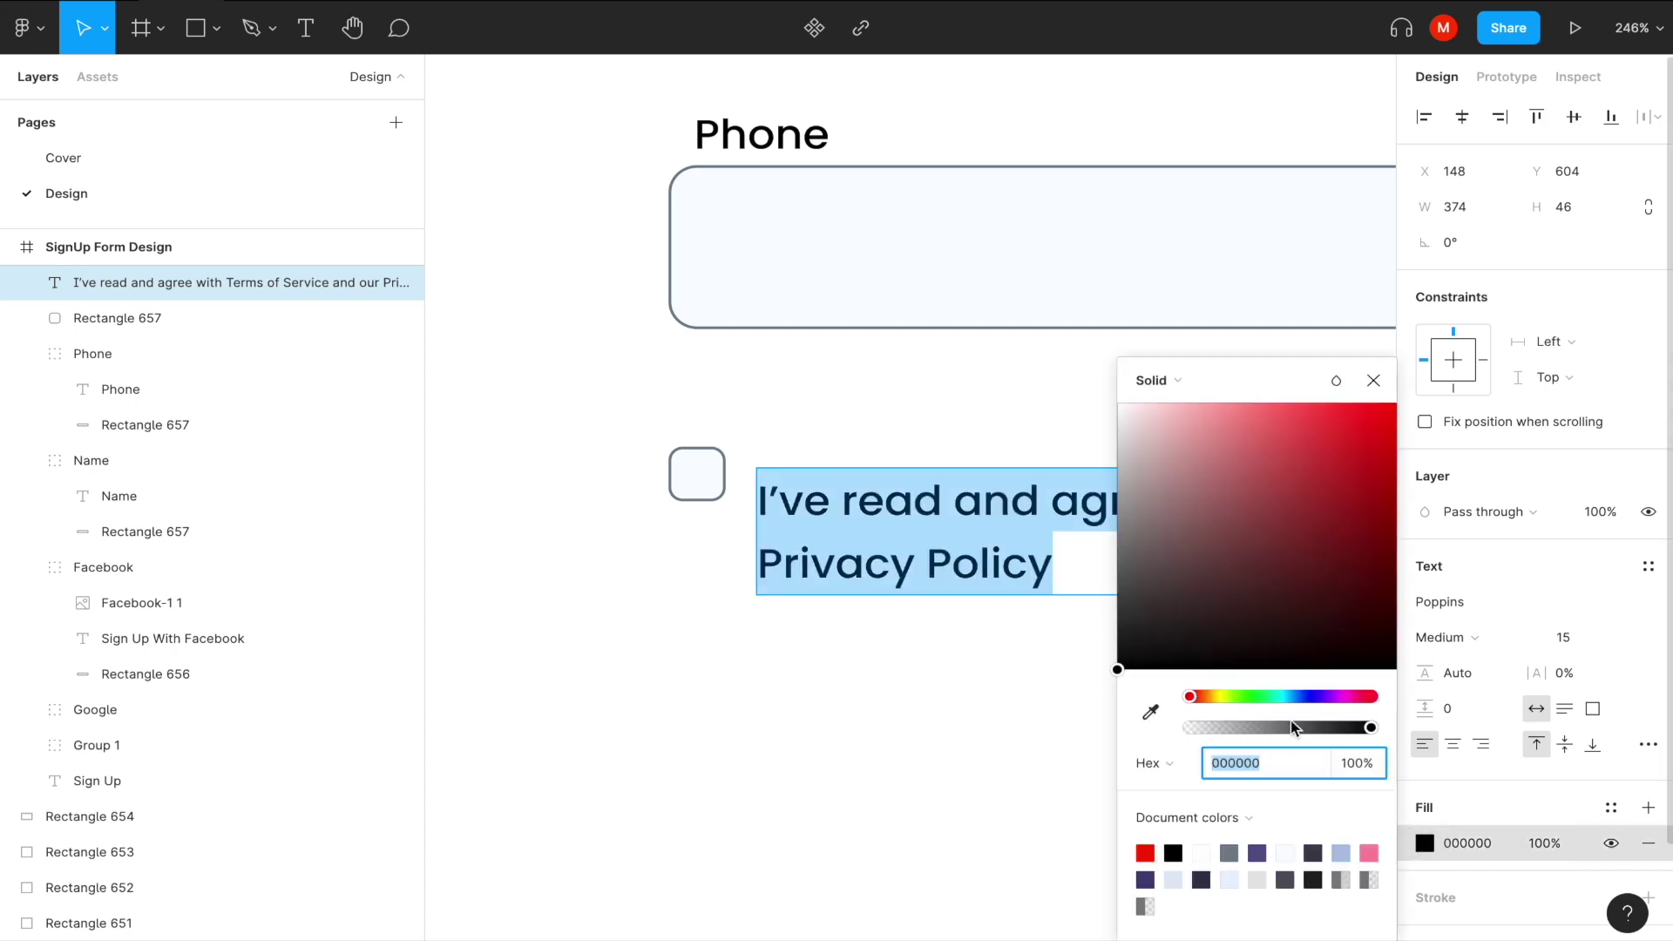
Colour the consent text grey #77838F by sampling the outline swatch.
{"action": "left_click", "coordinate": [1150, 712]}
{"action": "scroll", "coordinate": [843, 578], "scroll_direction": "down", "scroll_amount": 5}
{"action": "key", "text": "Escape"}
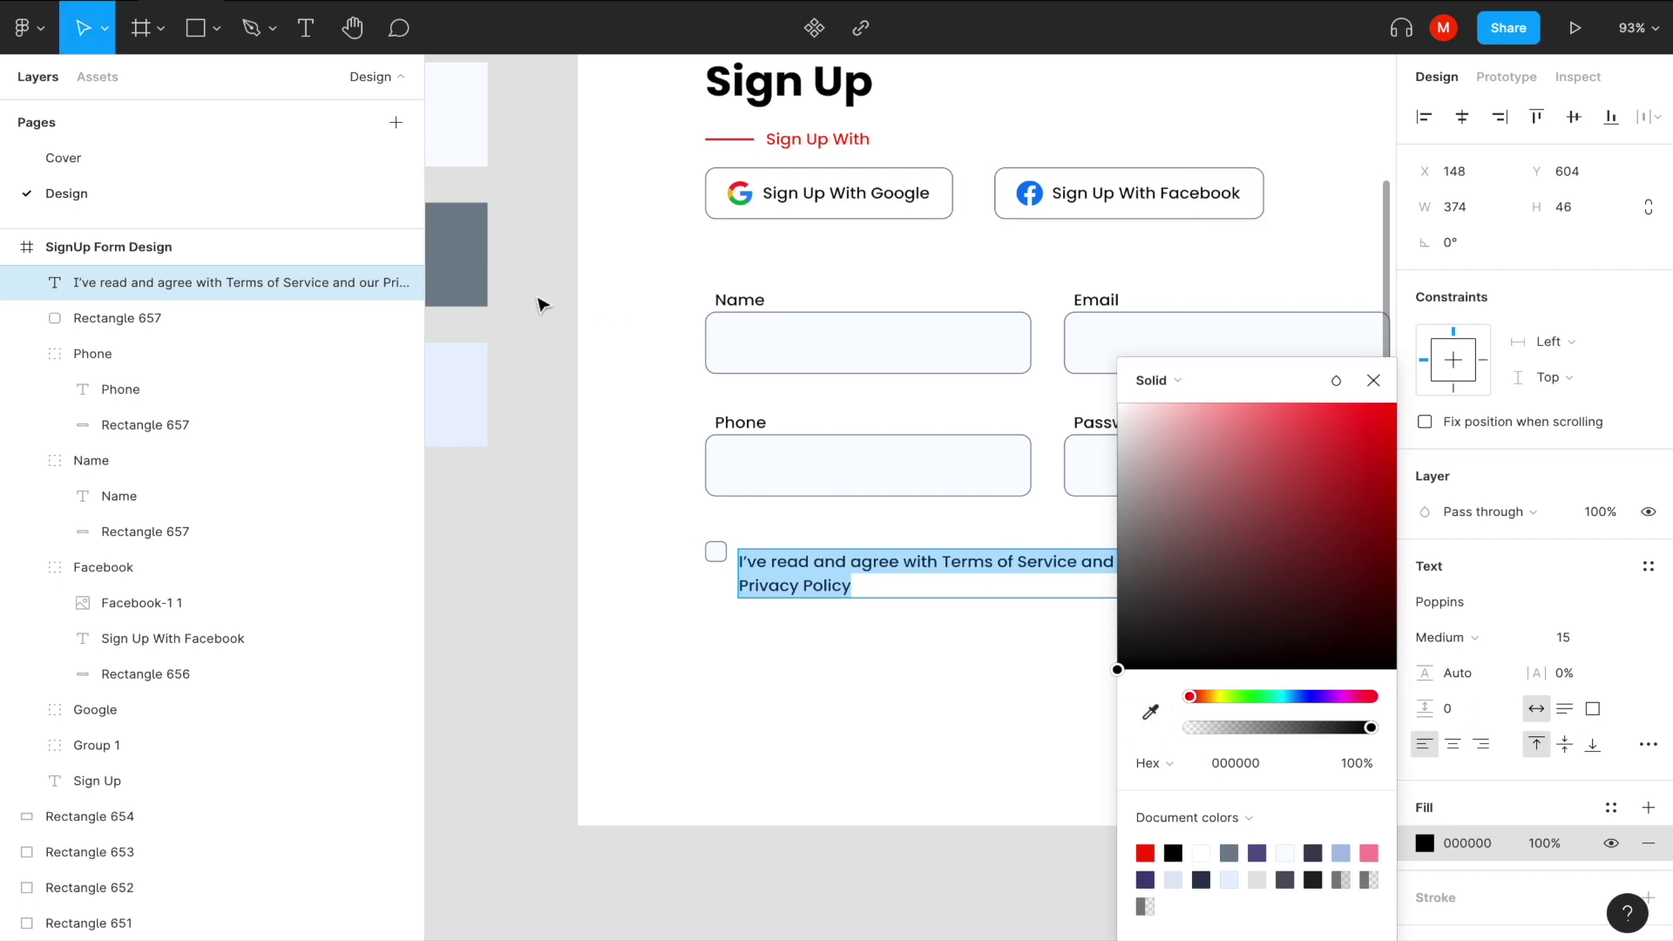
{"action": "key", "text": "Escape"}
{"action": "left_click", "coordinate": [1150, 712]}
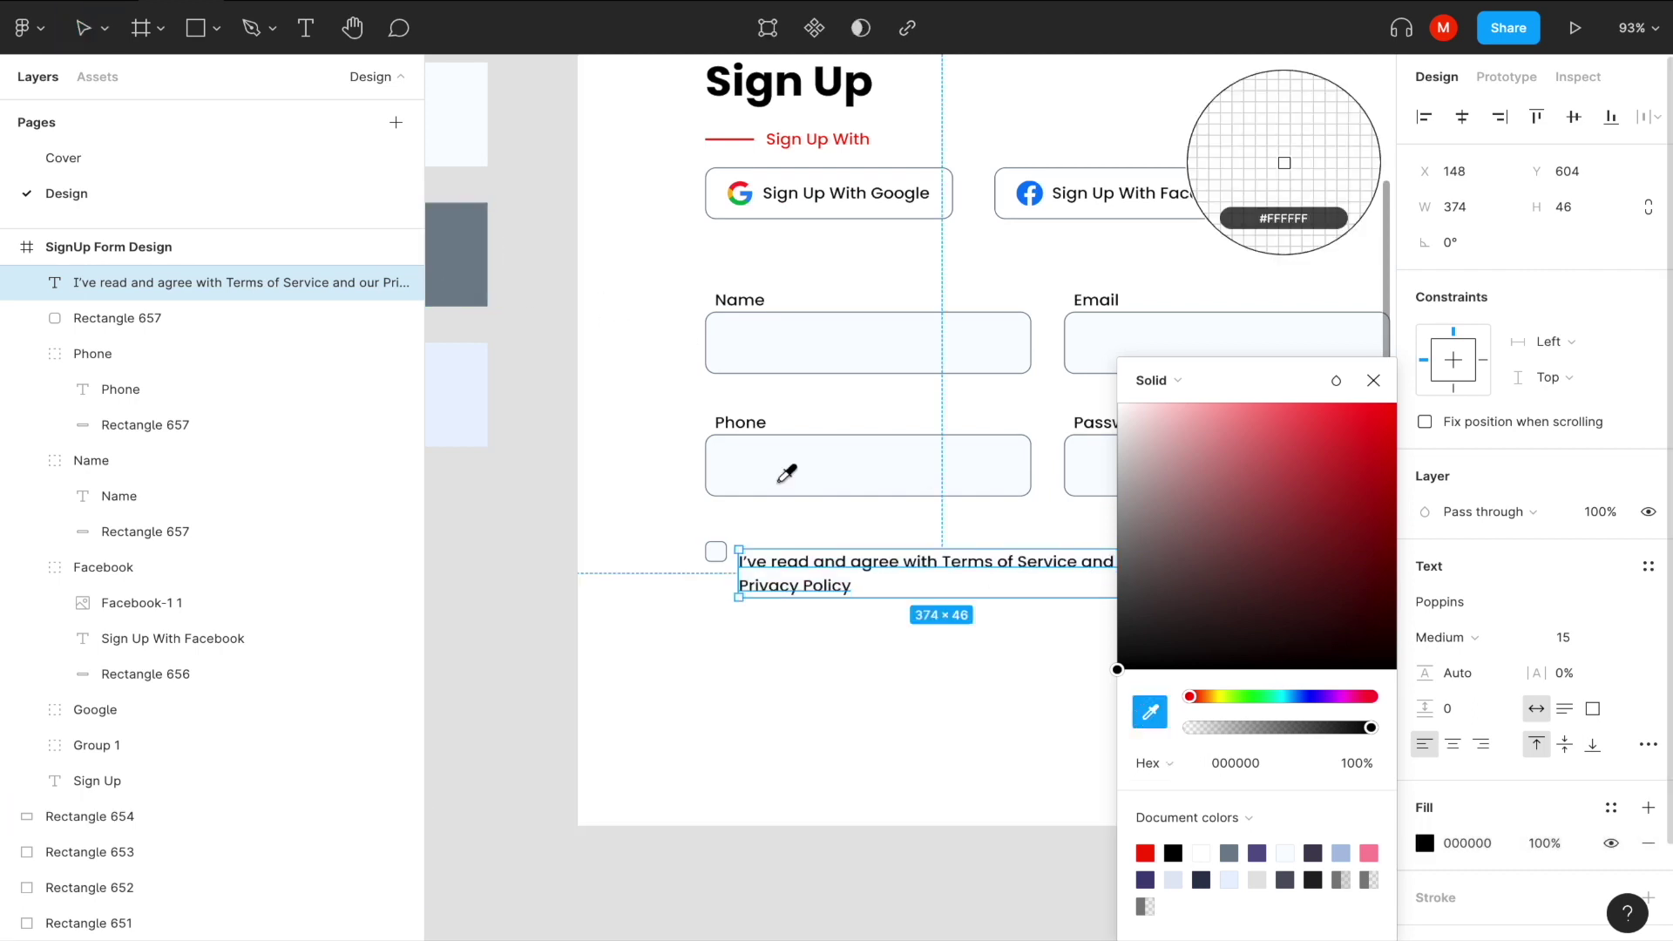
{"action": "left_click", "coordinate": [488, 276]}
{"action": "left_click", "coordinate": [977, 784]}
Align the consent text beside the checkbox at X 150, Y 596 and zoom out.
{"action": "scroll", "coordinate": [880, 719], "scroll_direction": "up", "scroll_amount": 5}
{"action": "left_click", "coordinate": [706, 422]}
{"action": "left_click", "coordinate": [689, 440]}
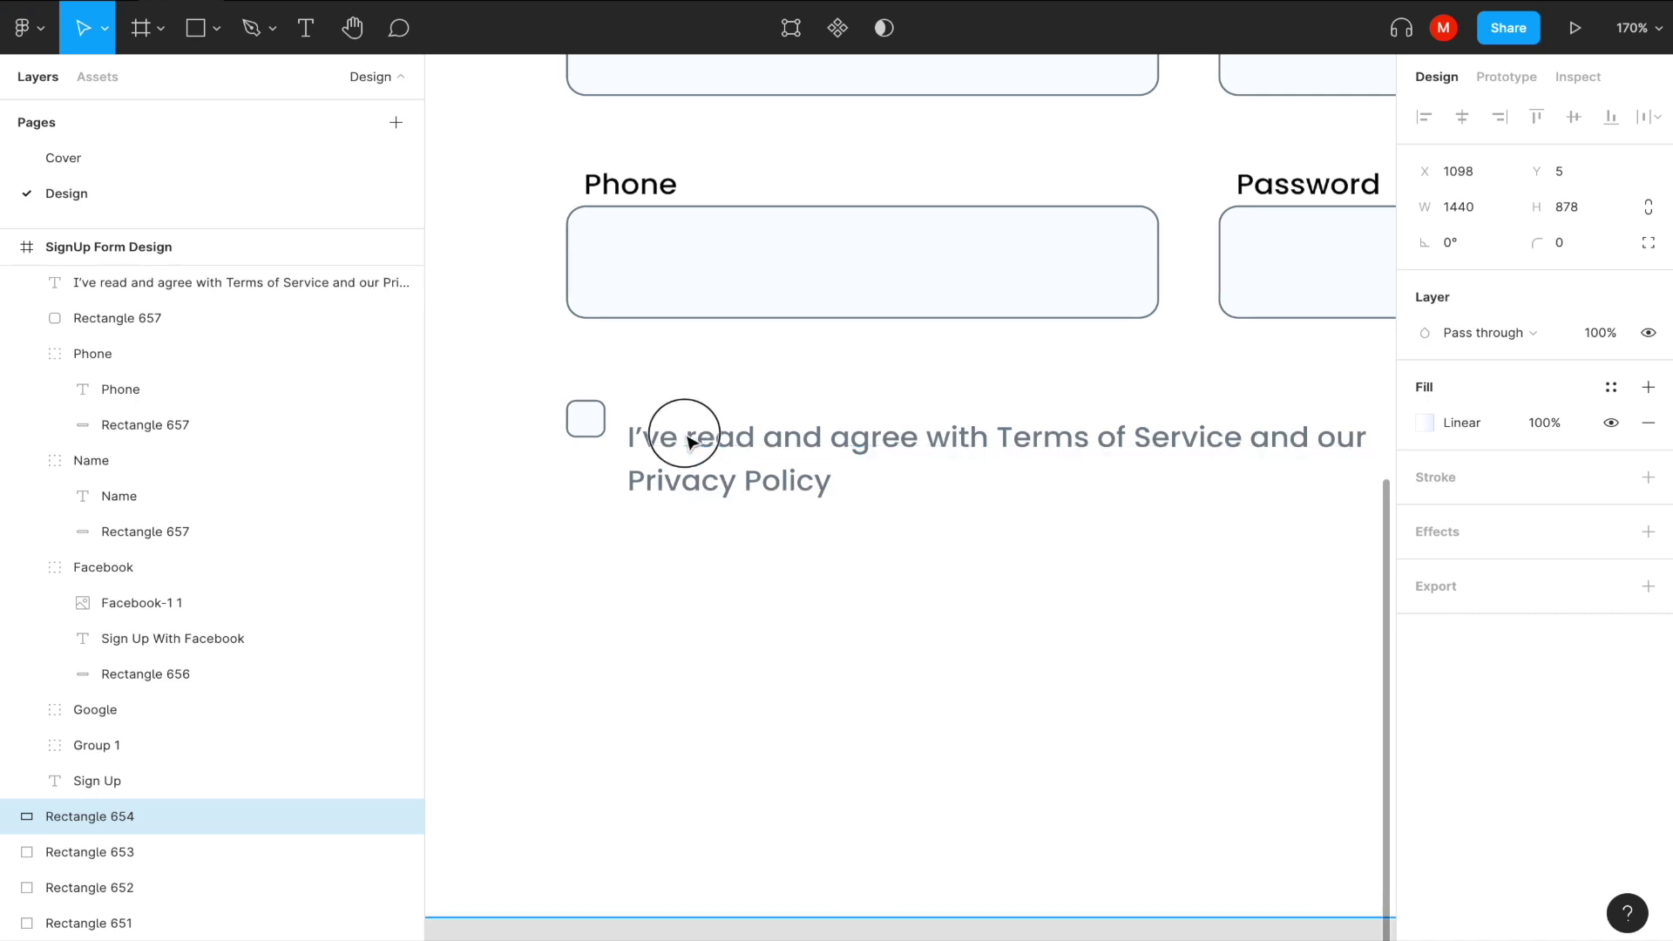
{"action": "left_click_drag", "start_coordinate": [690, 440], "coordinate": [708, 426]}
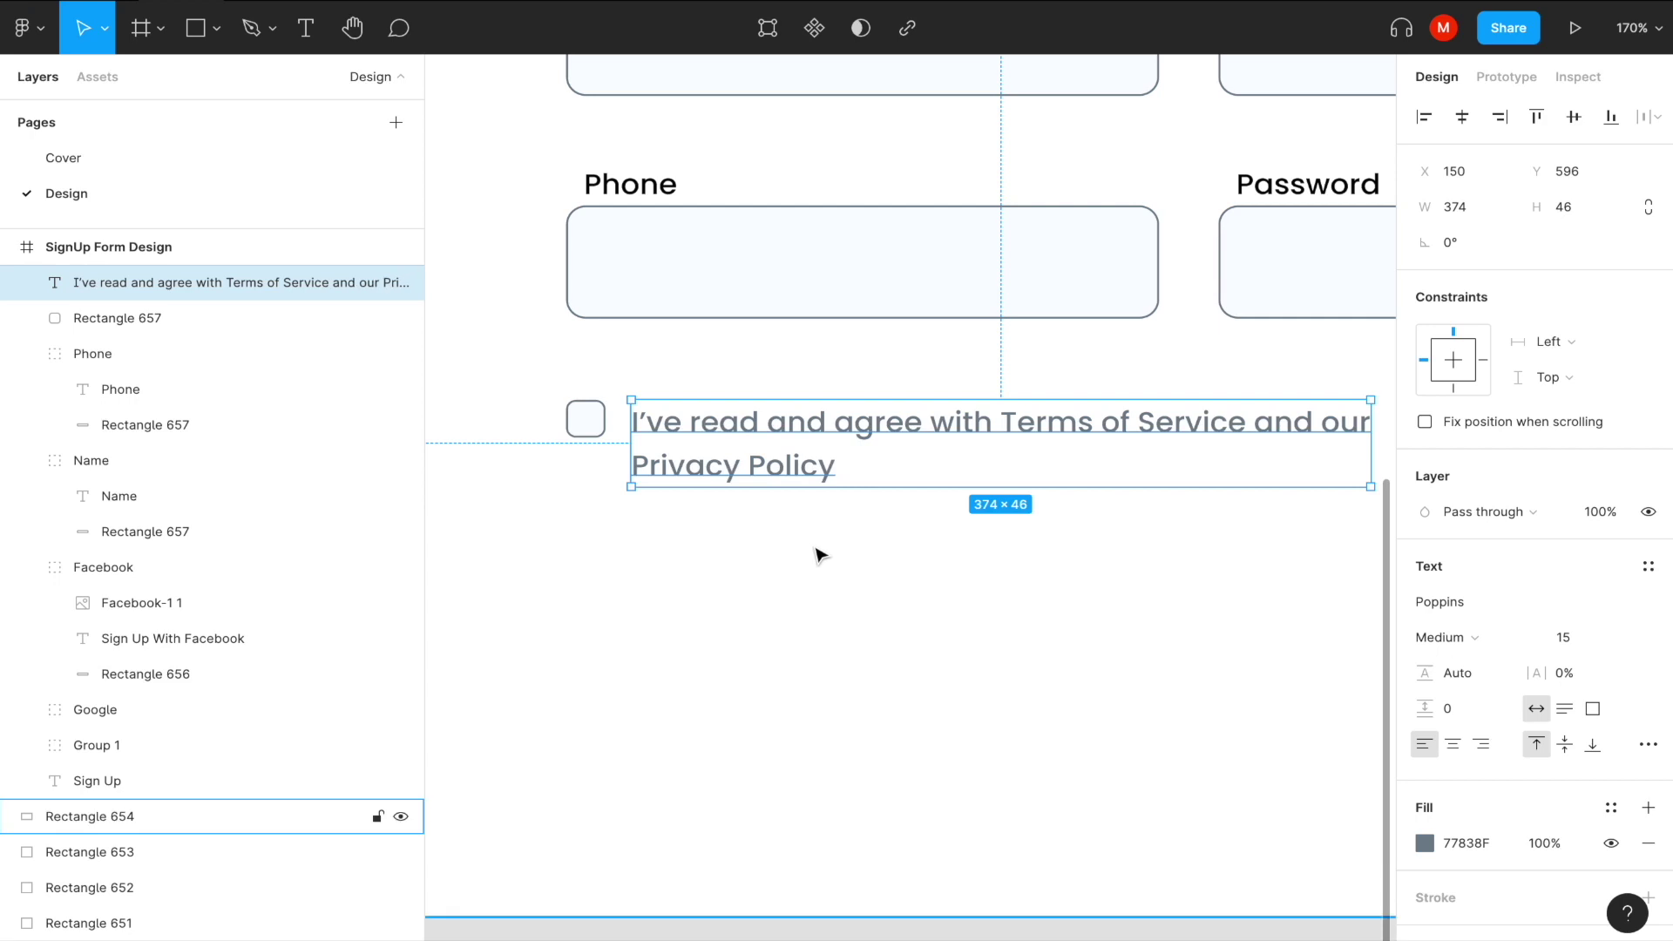
{"action": "scroll", "coordinate": [817, 549], "scroll_direction": "down", "scroll_amount": 5, "text": "ctrl"}
{"action": "left_click", "coordinate": [923, 565]}
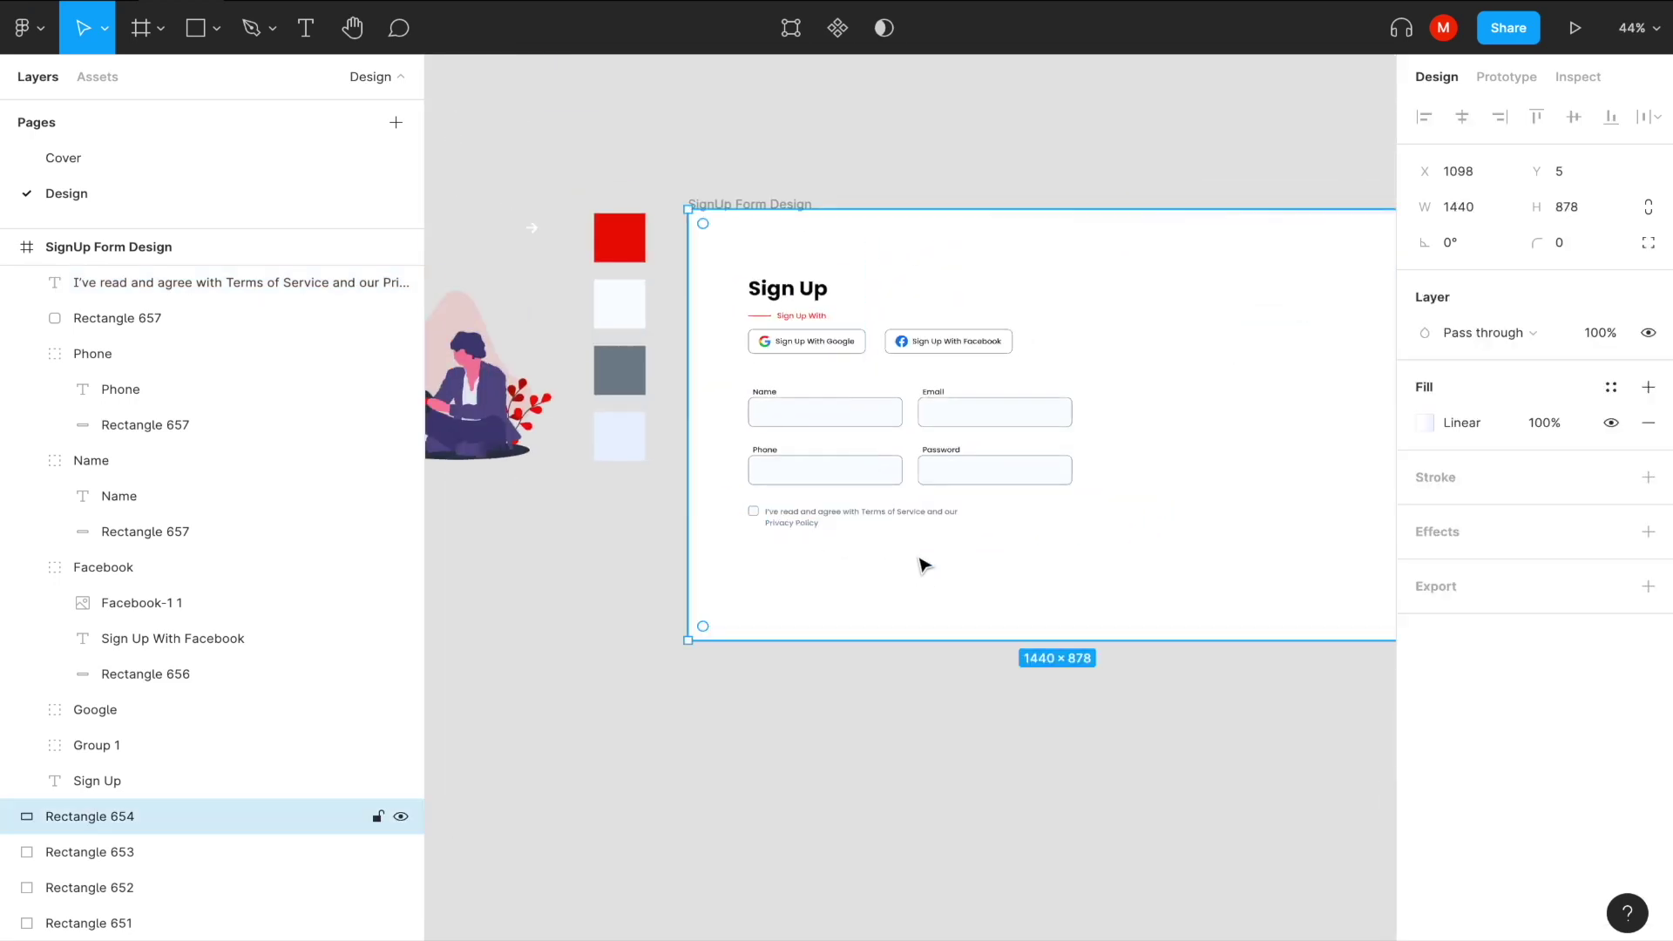
{"action": "scroll", "coordinate": [923, 565], "scroll_direction": "up", "scroll_amount": 3, "text": "ctrl"}
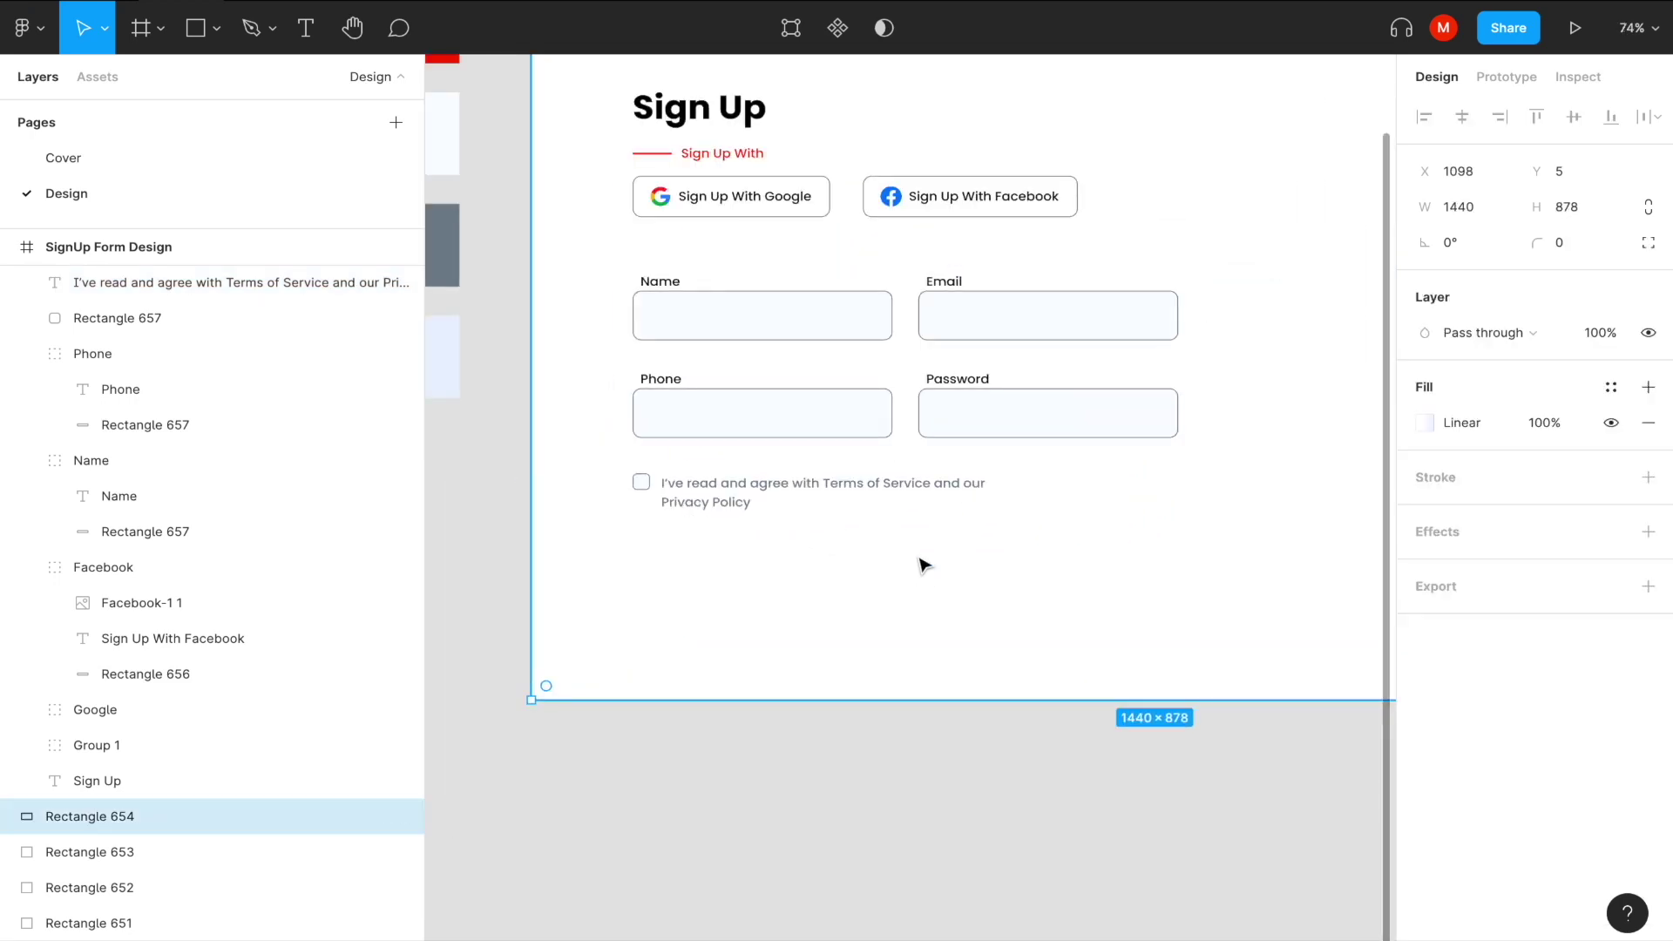
{"action": "scroll", "coordinate": [924, 564], "scroll_direction": "left", "scroll_amount": 1}
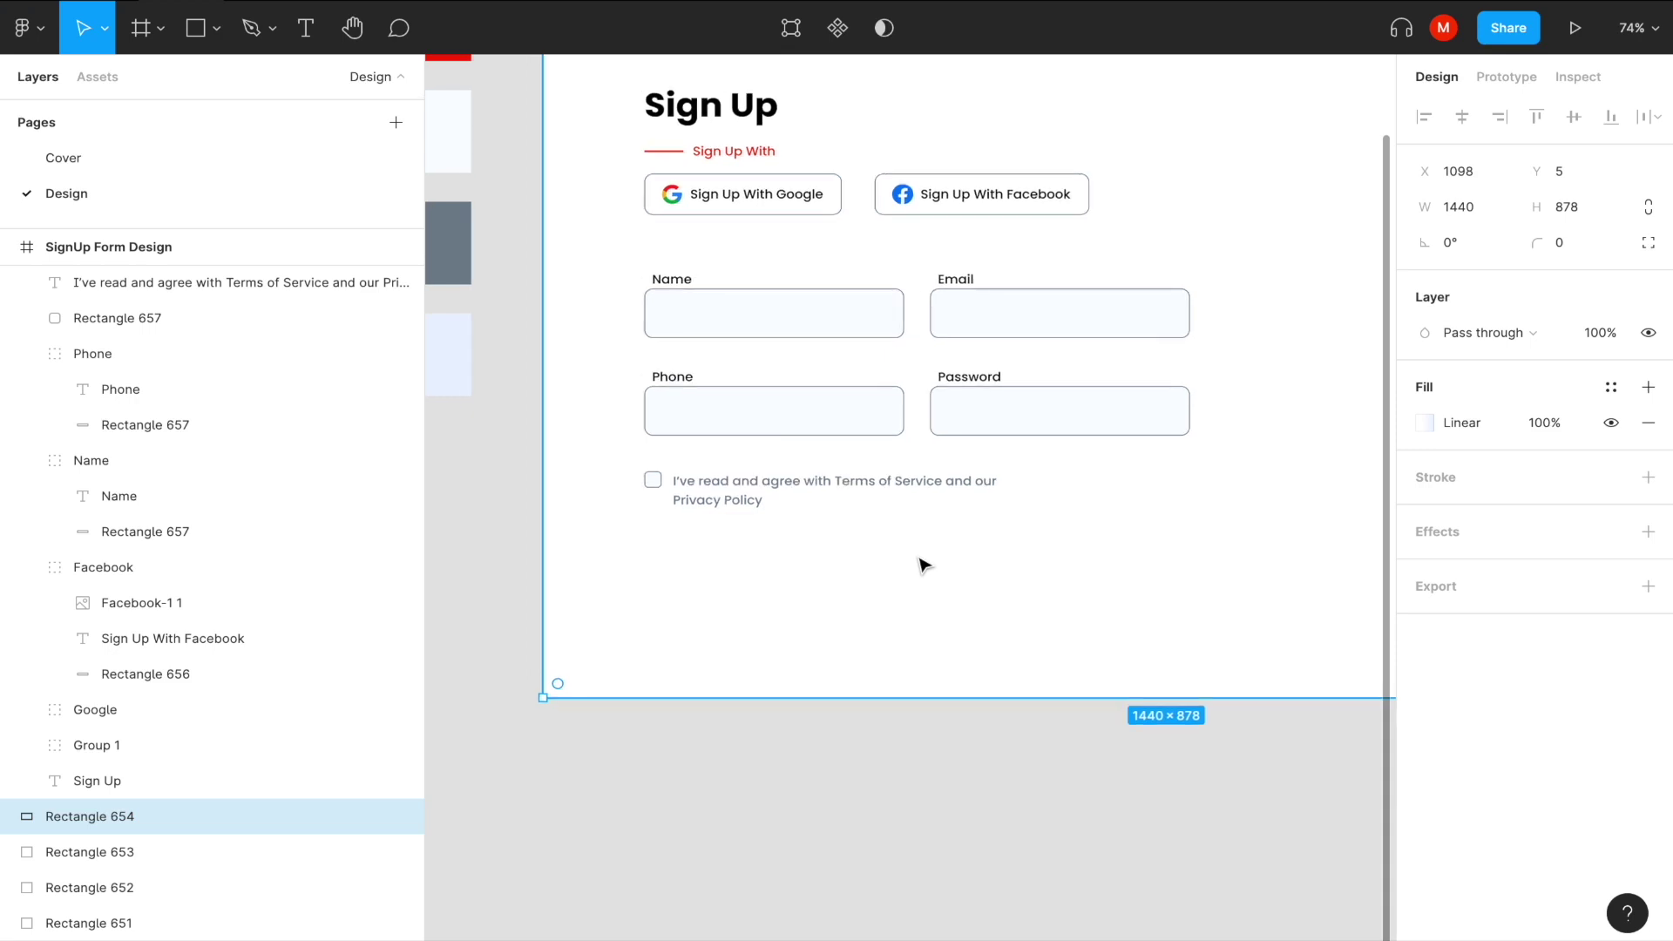
{"action": "scroll", "coordinate": [928, 533], "scroll_direction": "down", "scroll_amount": 2, "text": "ctrl"}
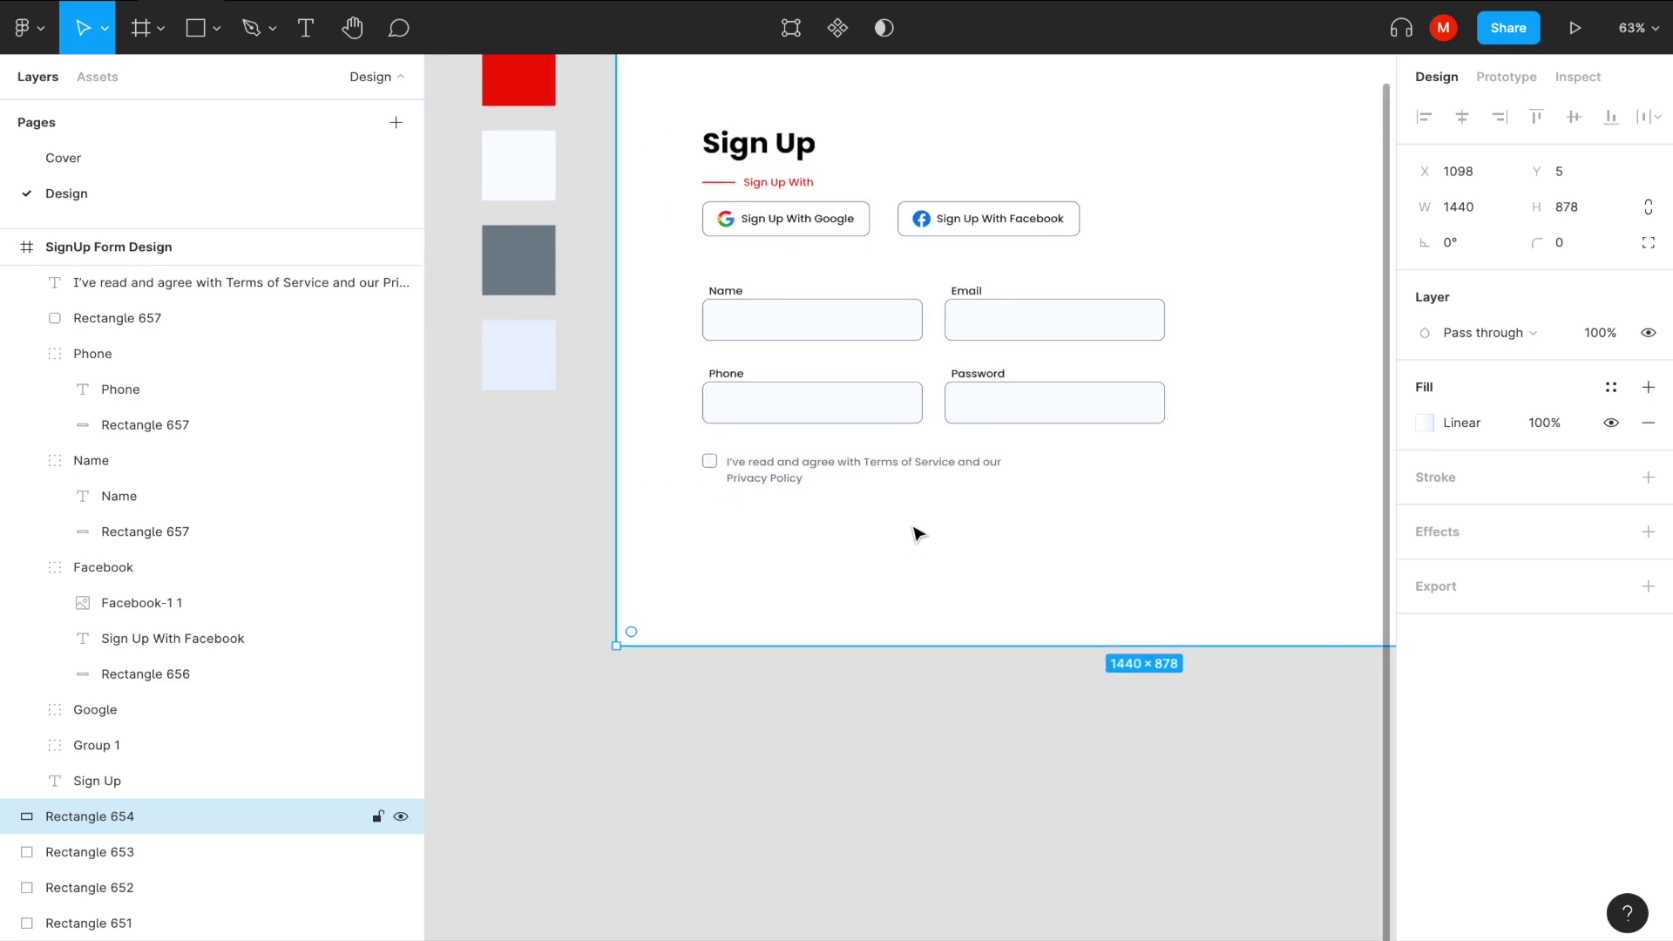
{"action": "left_click", "coordinate": [207, 39]}
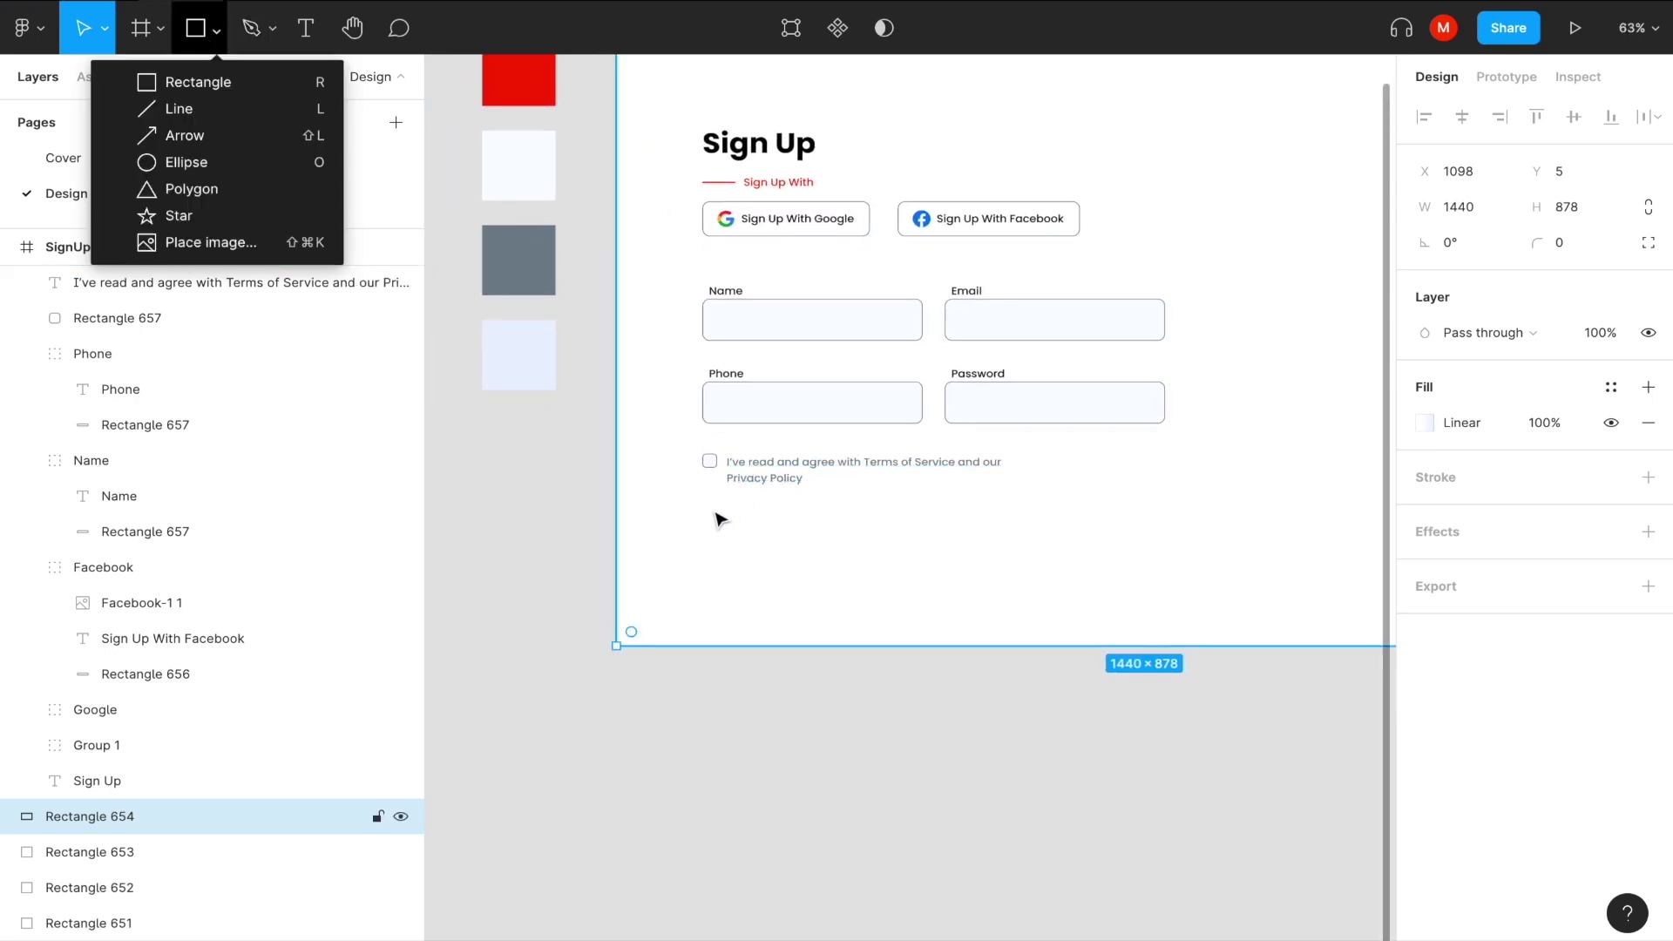
Draw a grey rectangle below the consent text.
{"action": "left_click", "coordinate": [178, 82]}
{"action": "left_click_drag", "start_coordinate": [722, 506], "coordinate": [836, 572]}
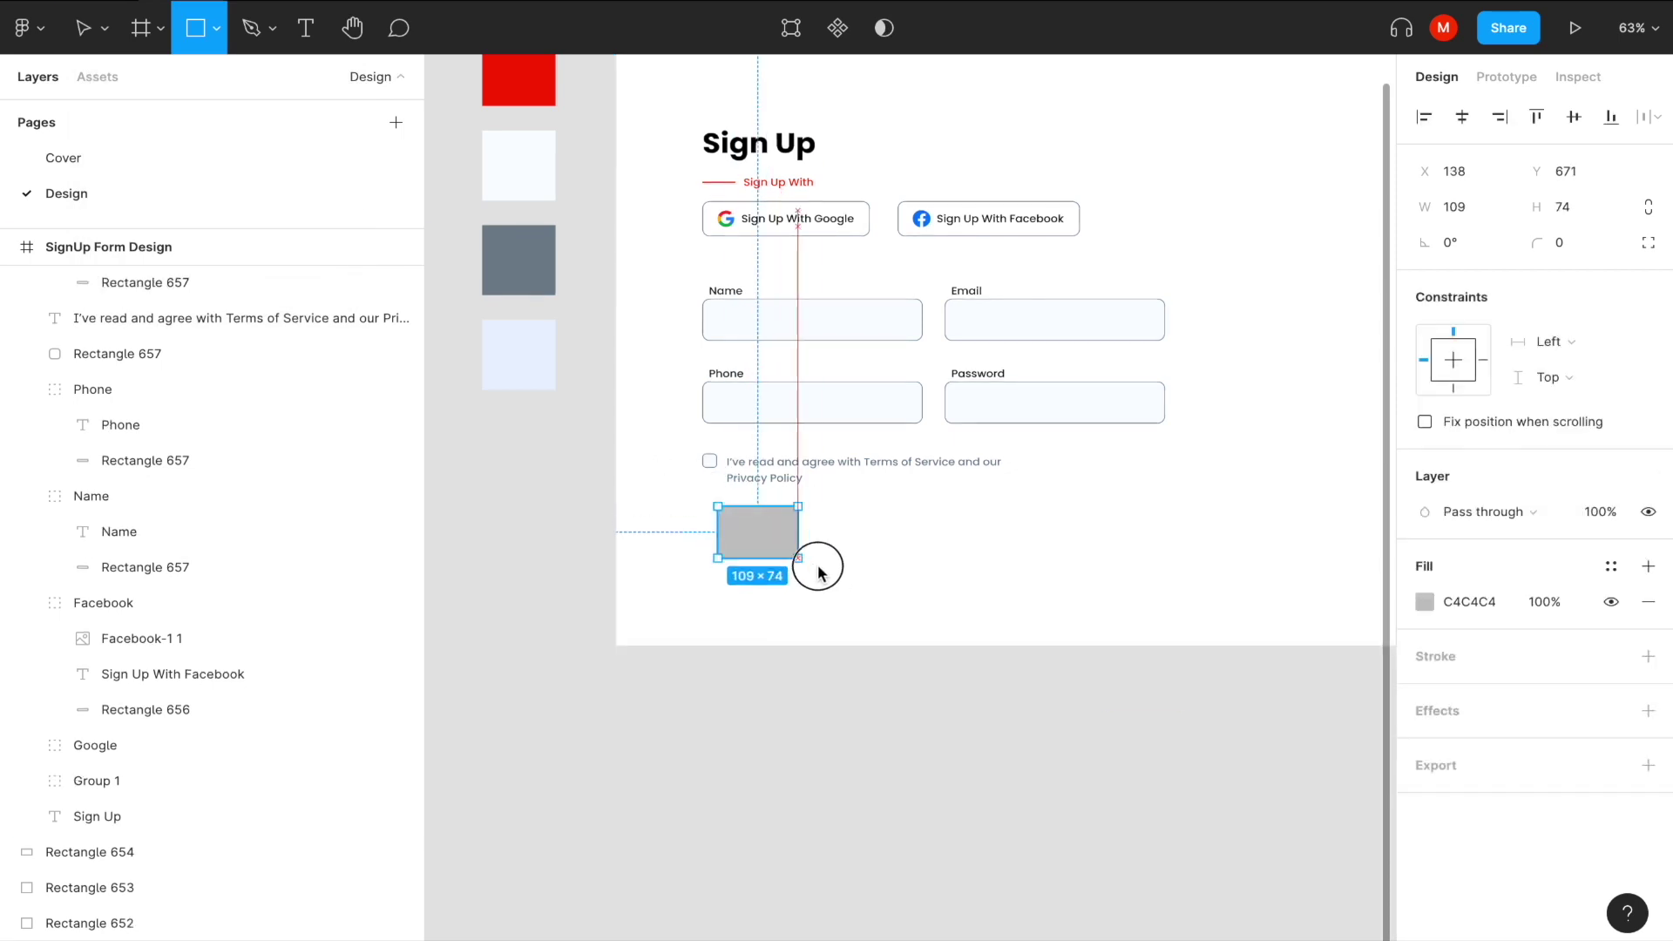
{"action": "left_click", "coordinate": [1568, 207]}
{"action": "type", "text": "65"}
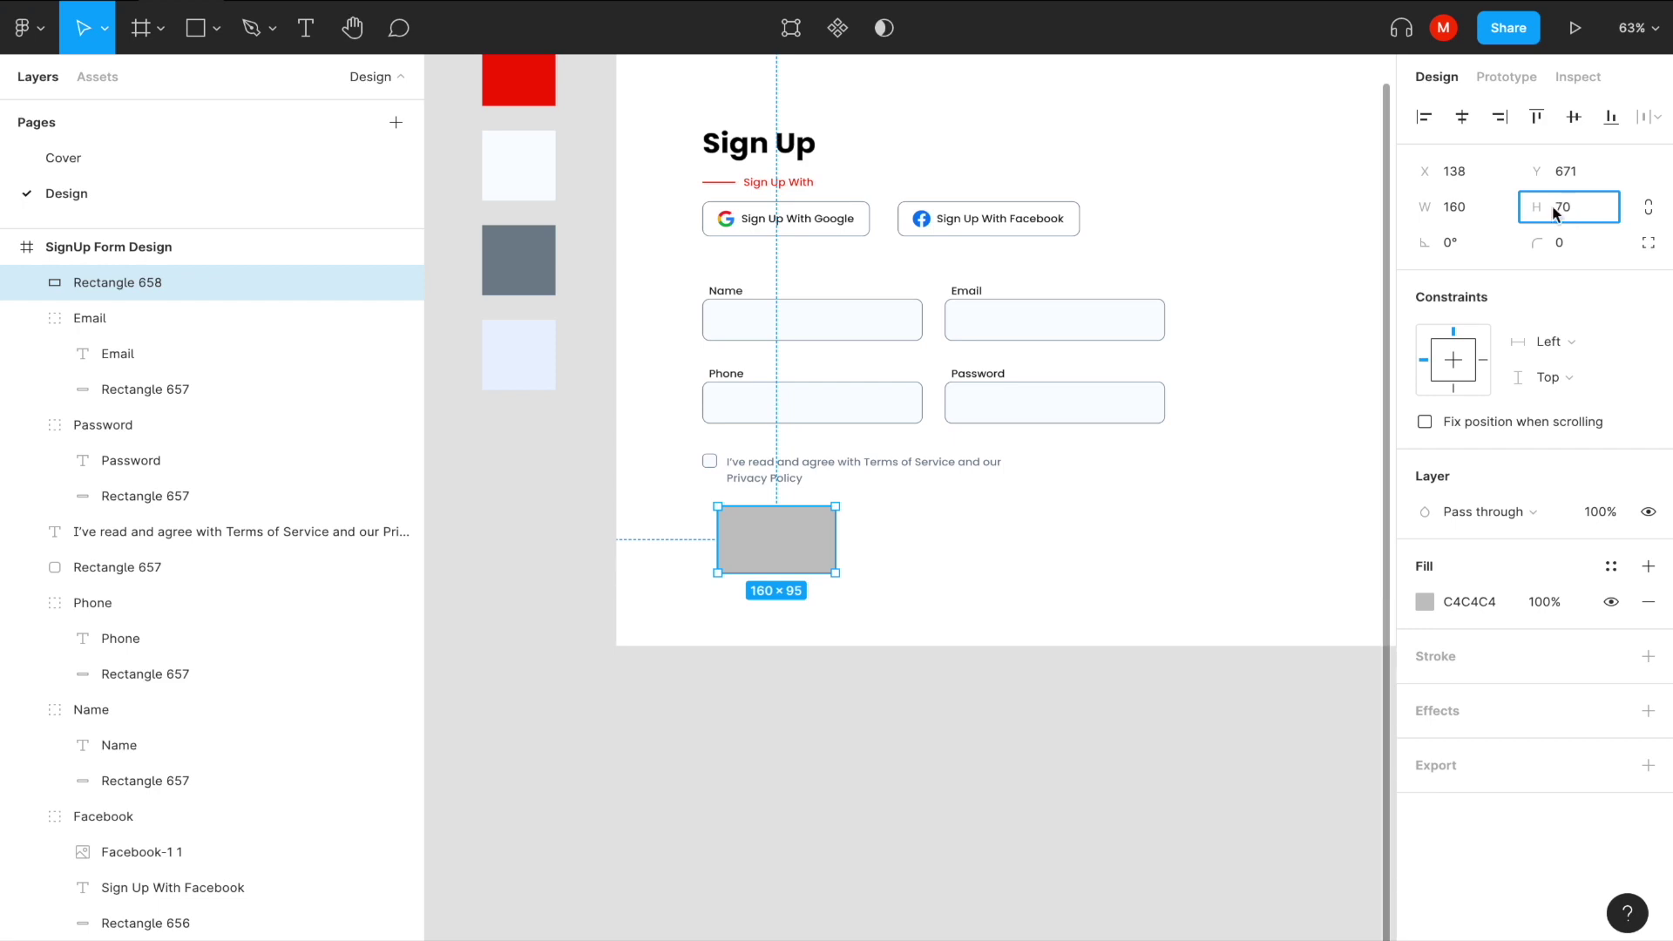
{"action": "left_click", "coordinate": [1469, 209]}
{"action": "type", "text": "80"}
{"action": "key", "text": "Return"}
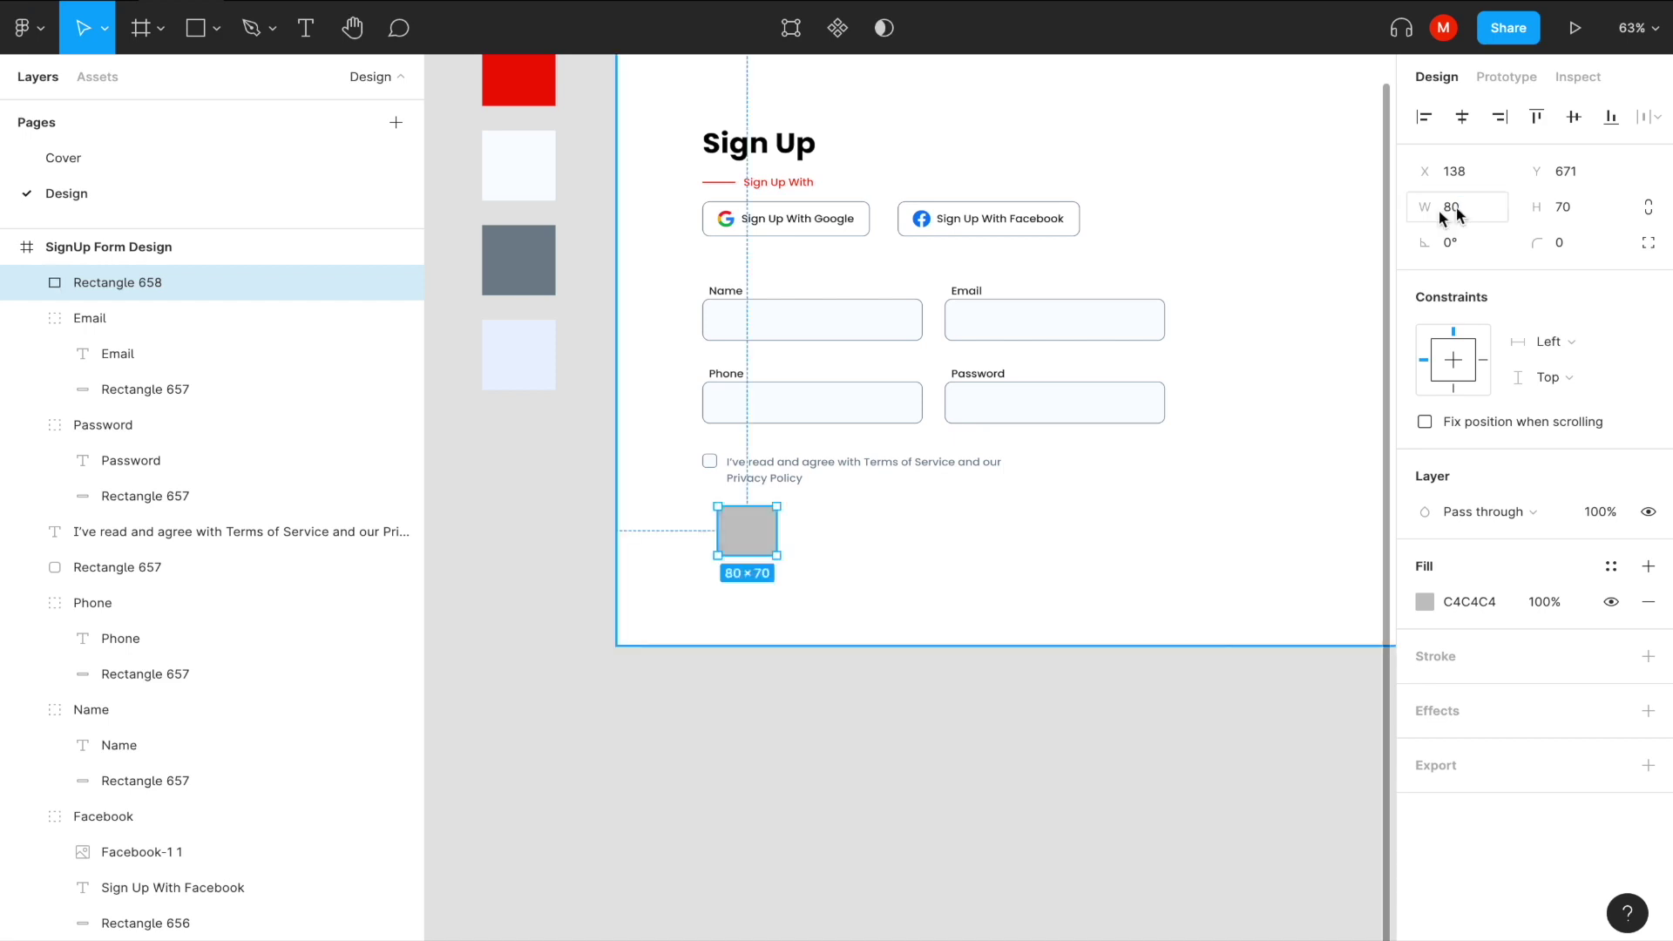
Size the rectangle to 100 × 80 with a 10 px corner radius.
{"action": "left_click", "coordinate": [1450, 211]}
{"action": "type", "text": "100"}
{"action": "key", "text": "Return"}
{"action": "left_click", "coordinate": [1561, 214]}
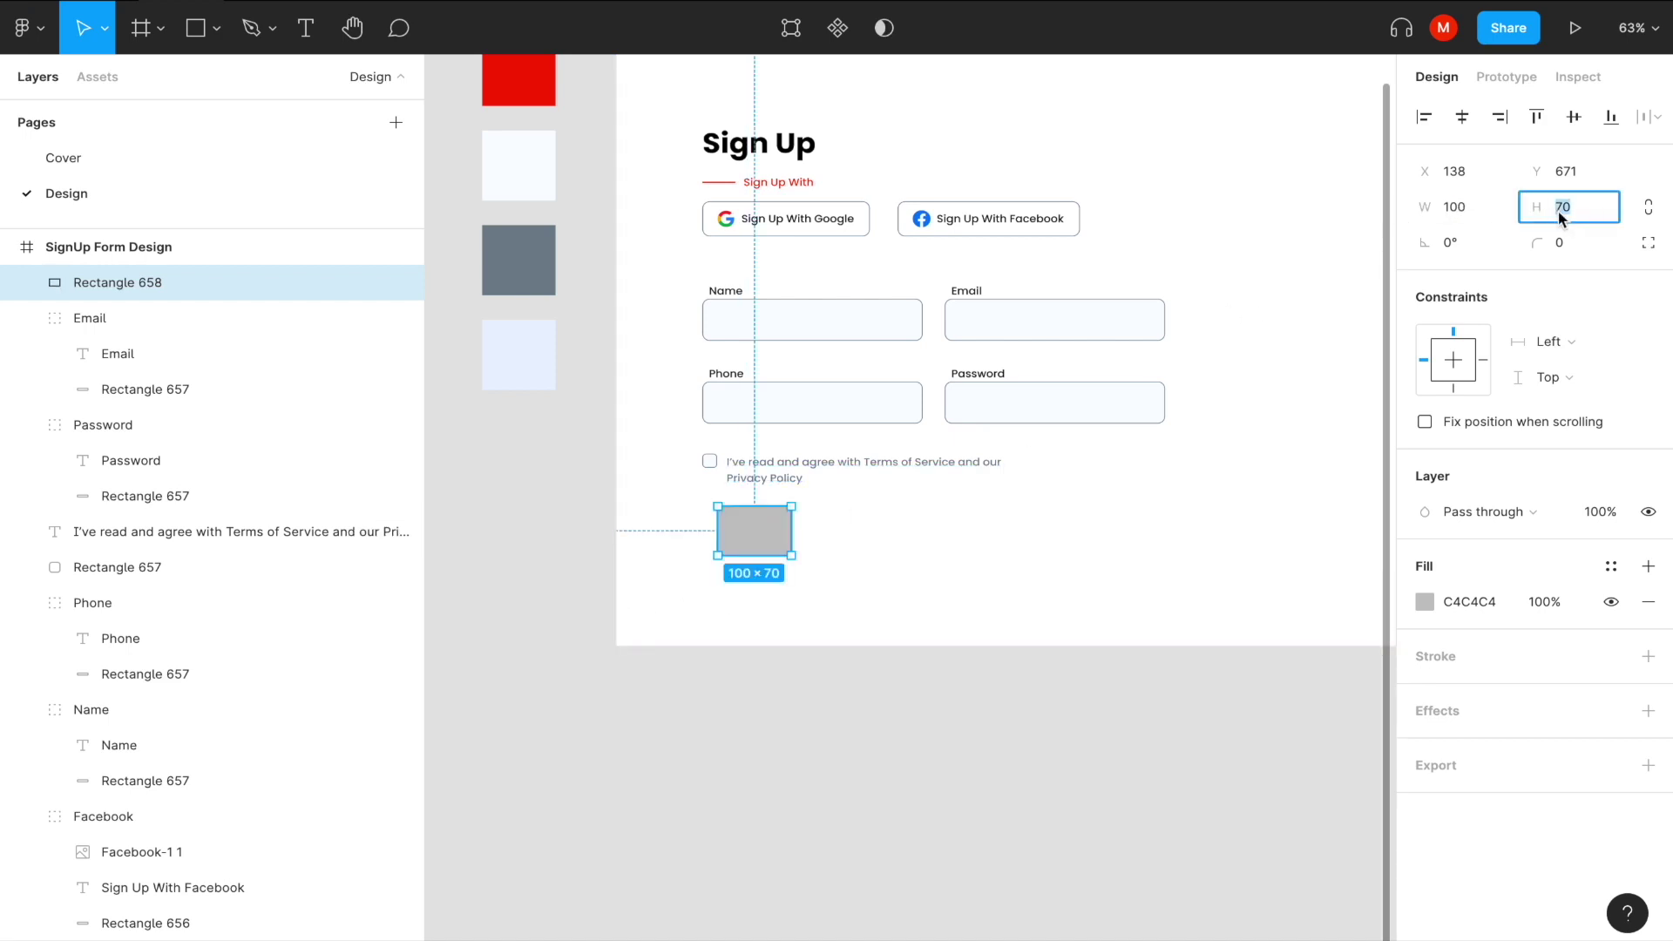
{"action": "type", "text": "80"}
{"action": "key", "text": "Return"}
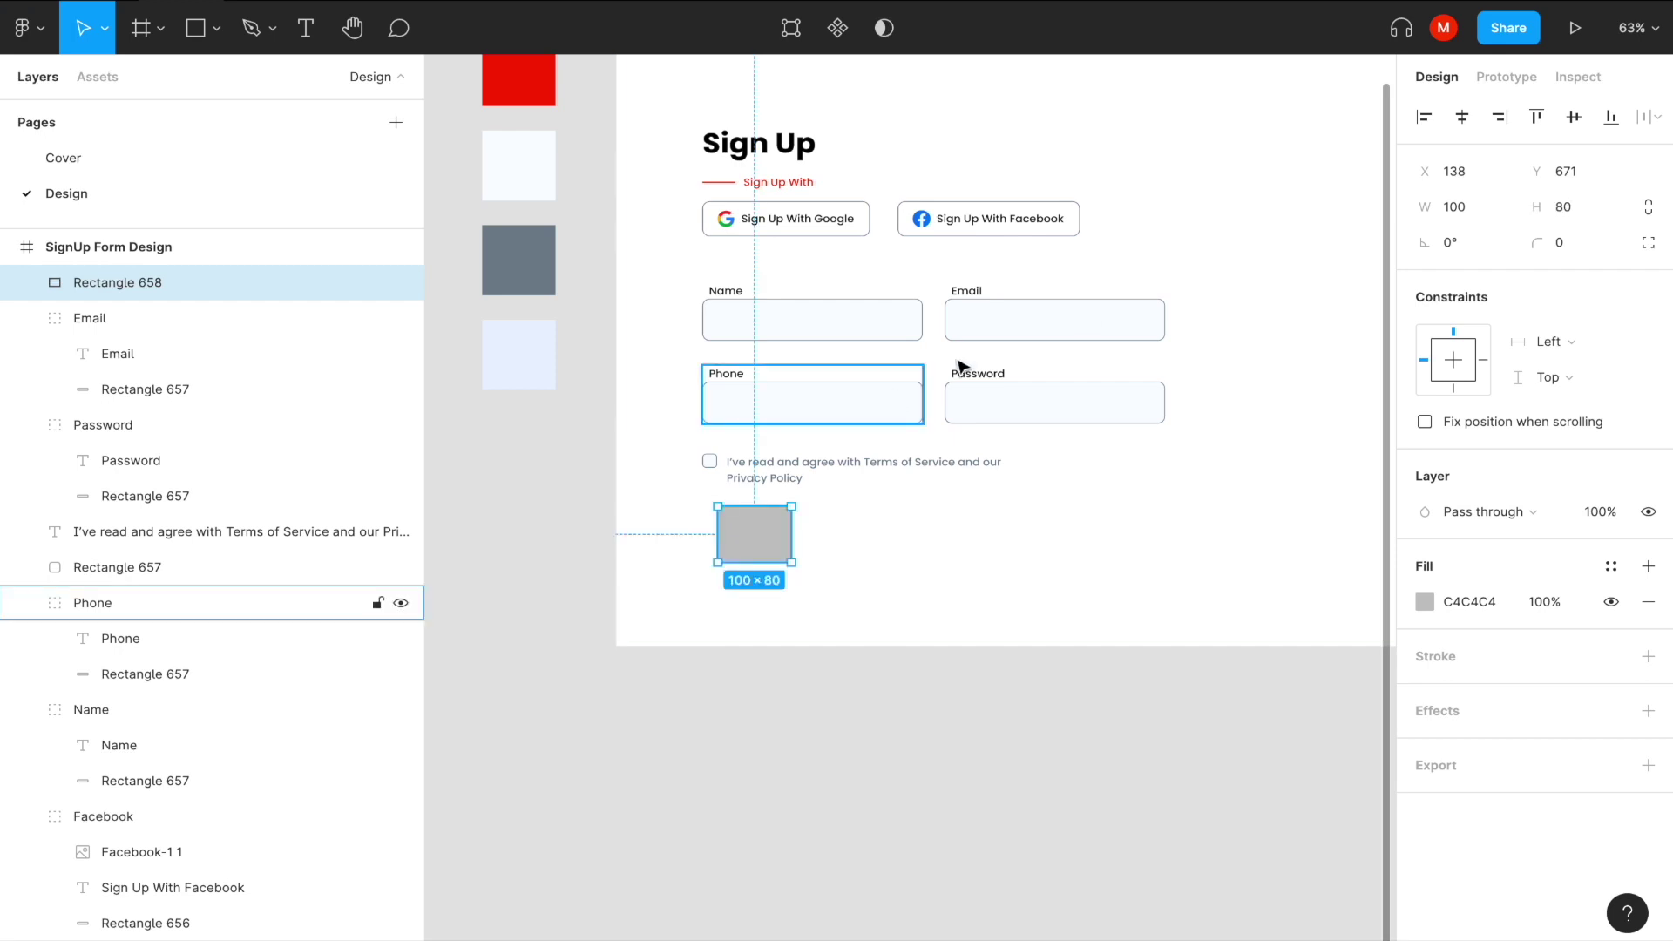
{"action": "left_click", "coordinate": [1565, 253]}
{"action": "type", "text": "0"}
{"action": "key", "text": "Return"}
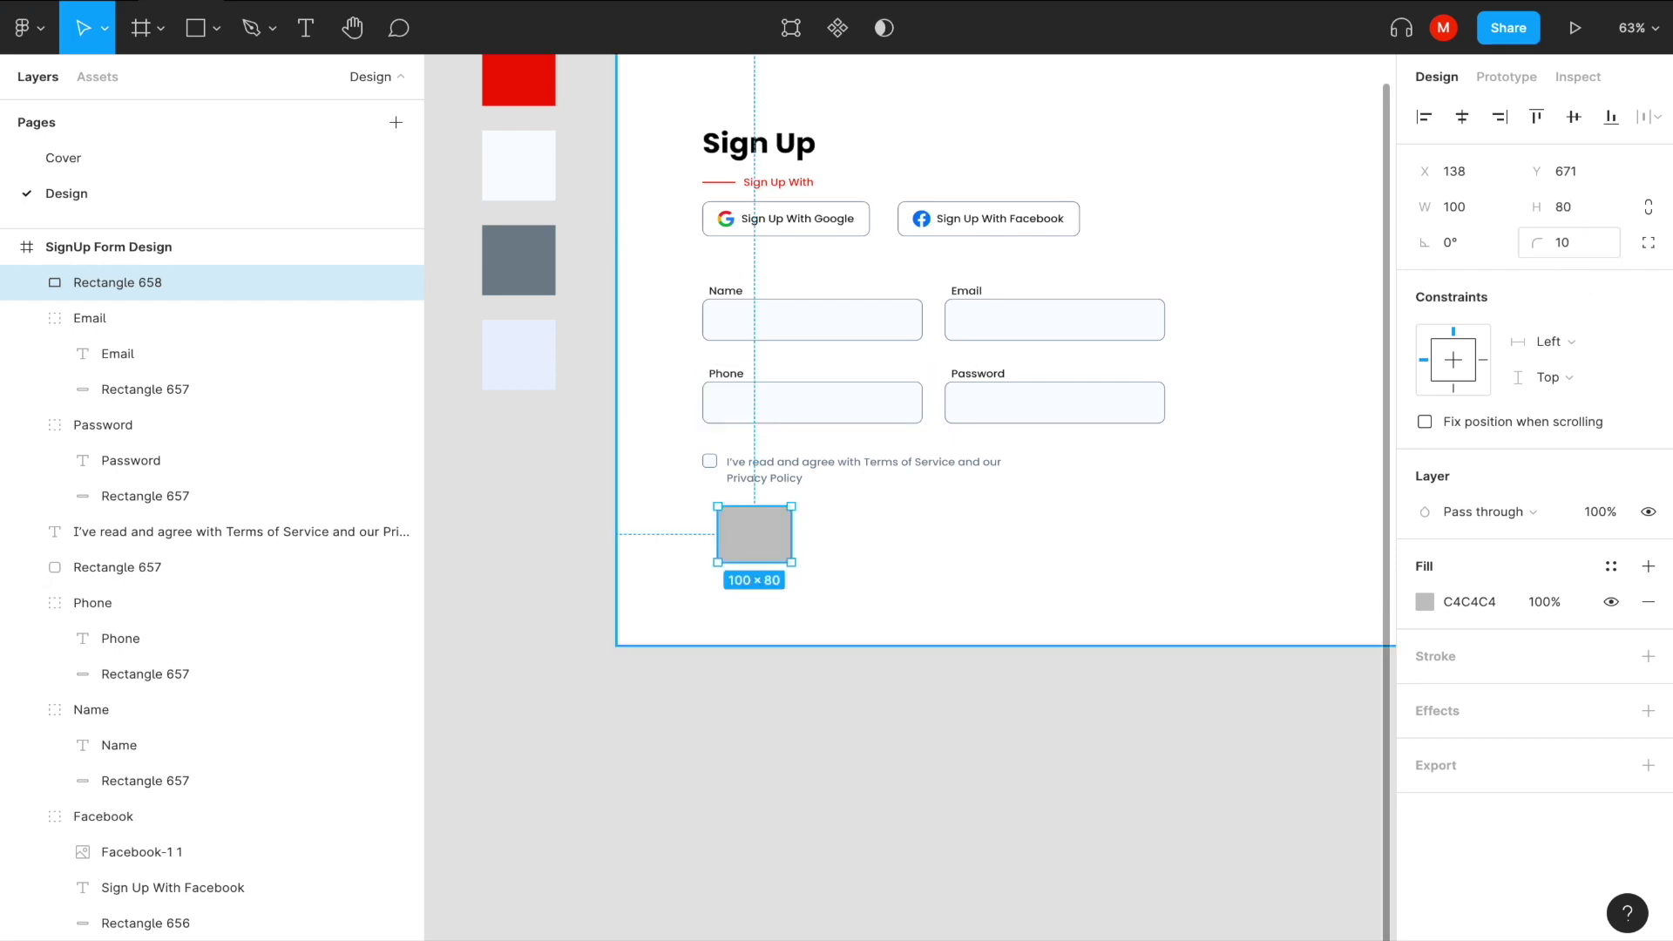
Line the rectangle's left edge up with the checkbox at X 117, Y 669.
{"action": "double_click", "coordinate": [1026, 385]}
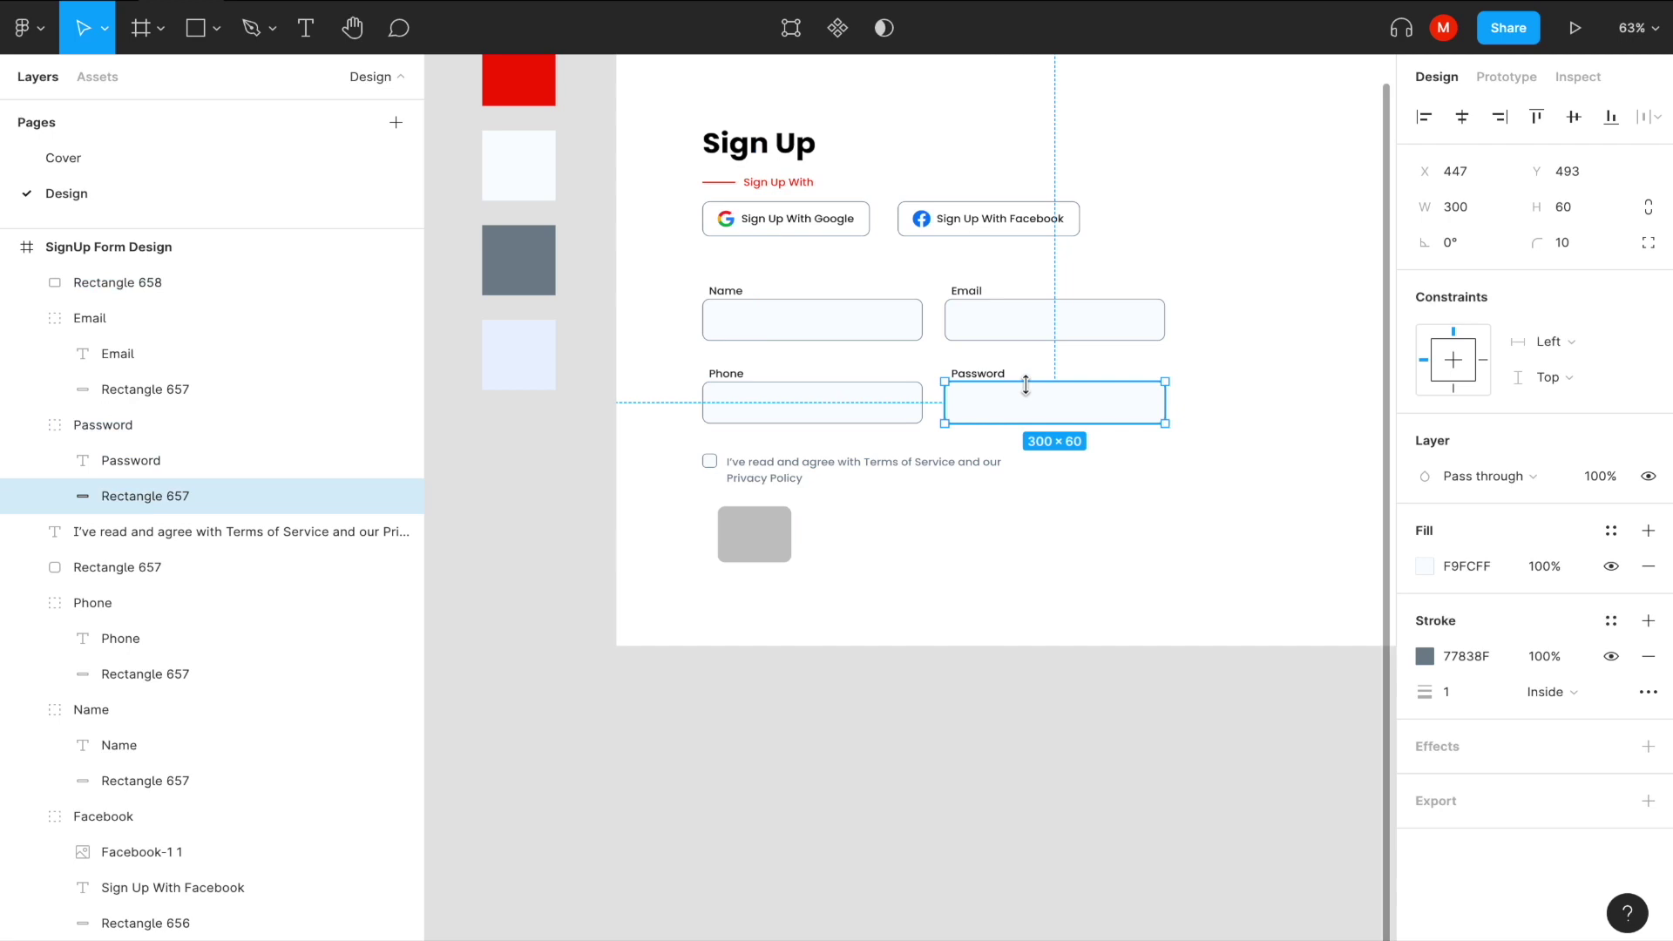
{"action": "left_click", "coordinate": [750, 534]}
{"action": "right_click", "coordinate": [736, 533]}
{"action": "key", "text": "Escape"}
{"action": "left_click_drag", "start_coordinate": [739, 537], "coordinate": [735, 535]}
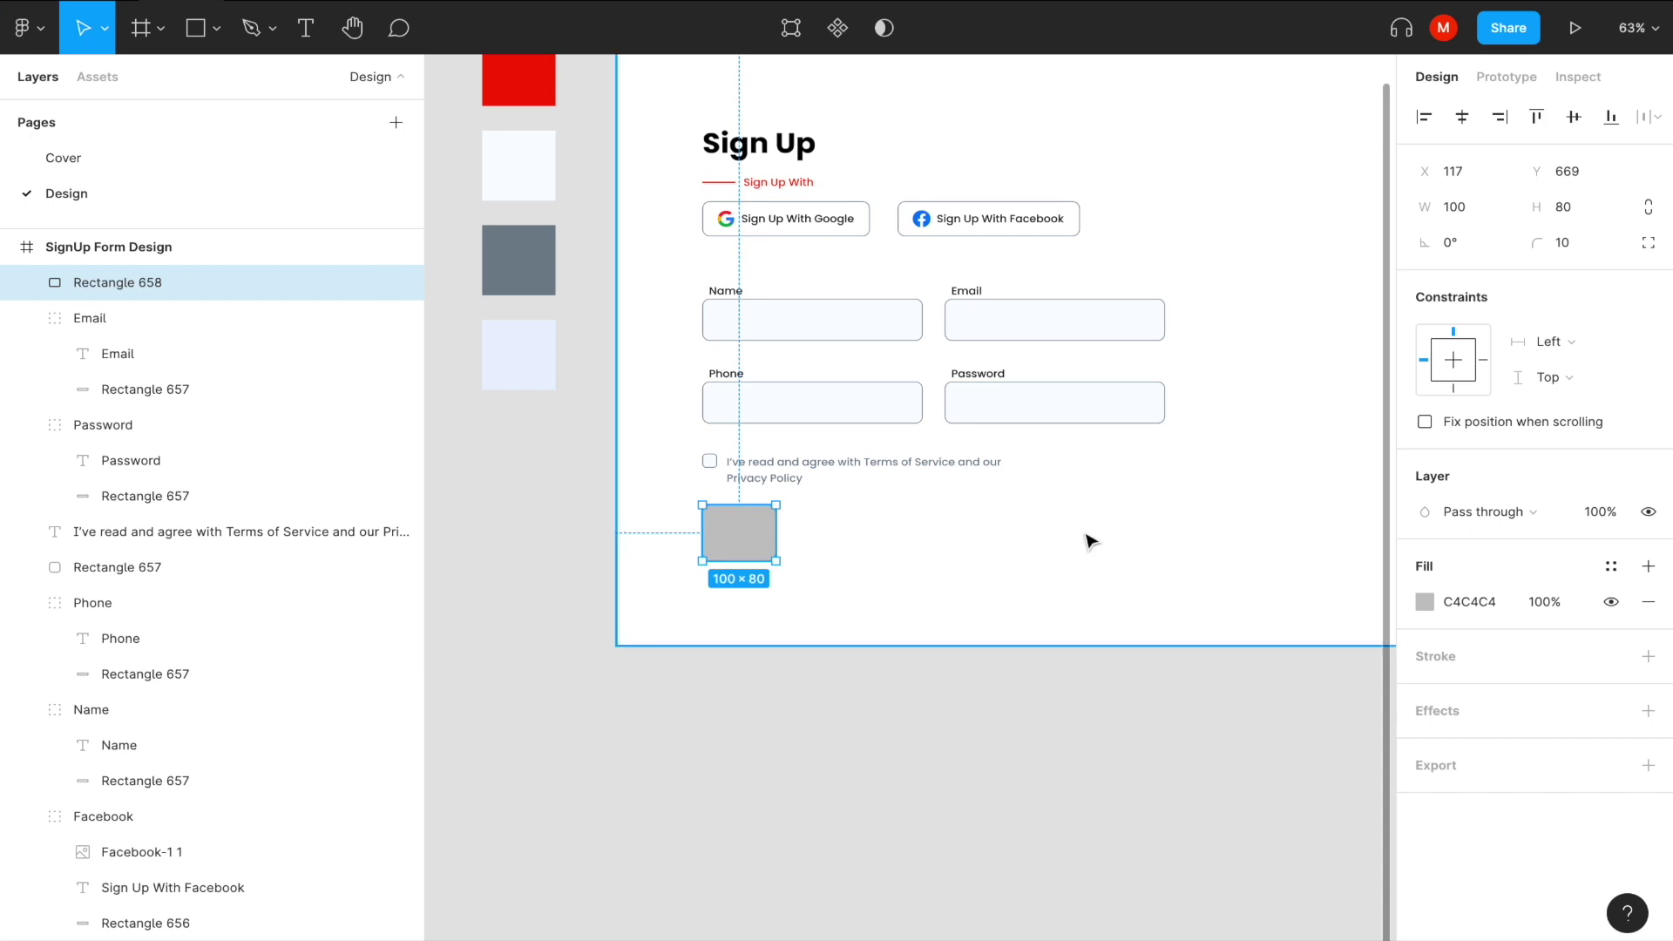
{"action": "scroll", "coordinate": [433, 379], "scroll_direction": "down", "scroll_amount": 3}
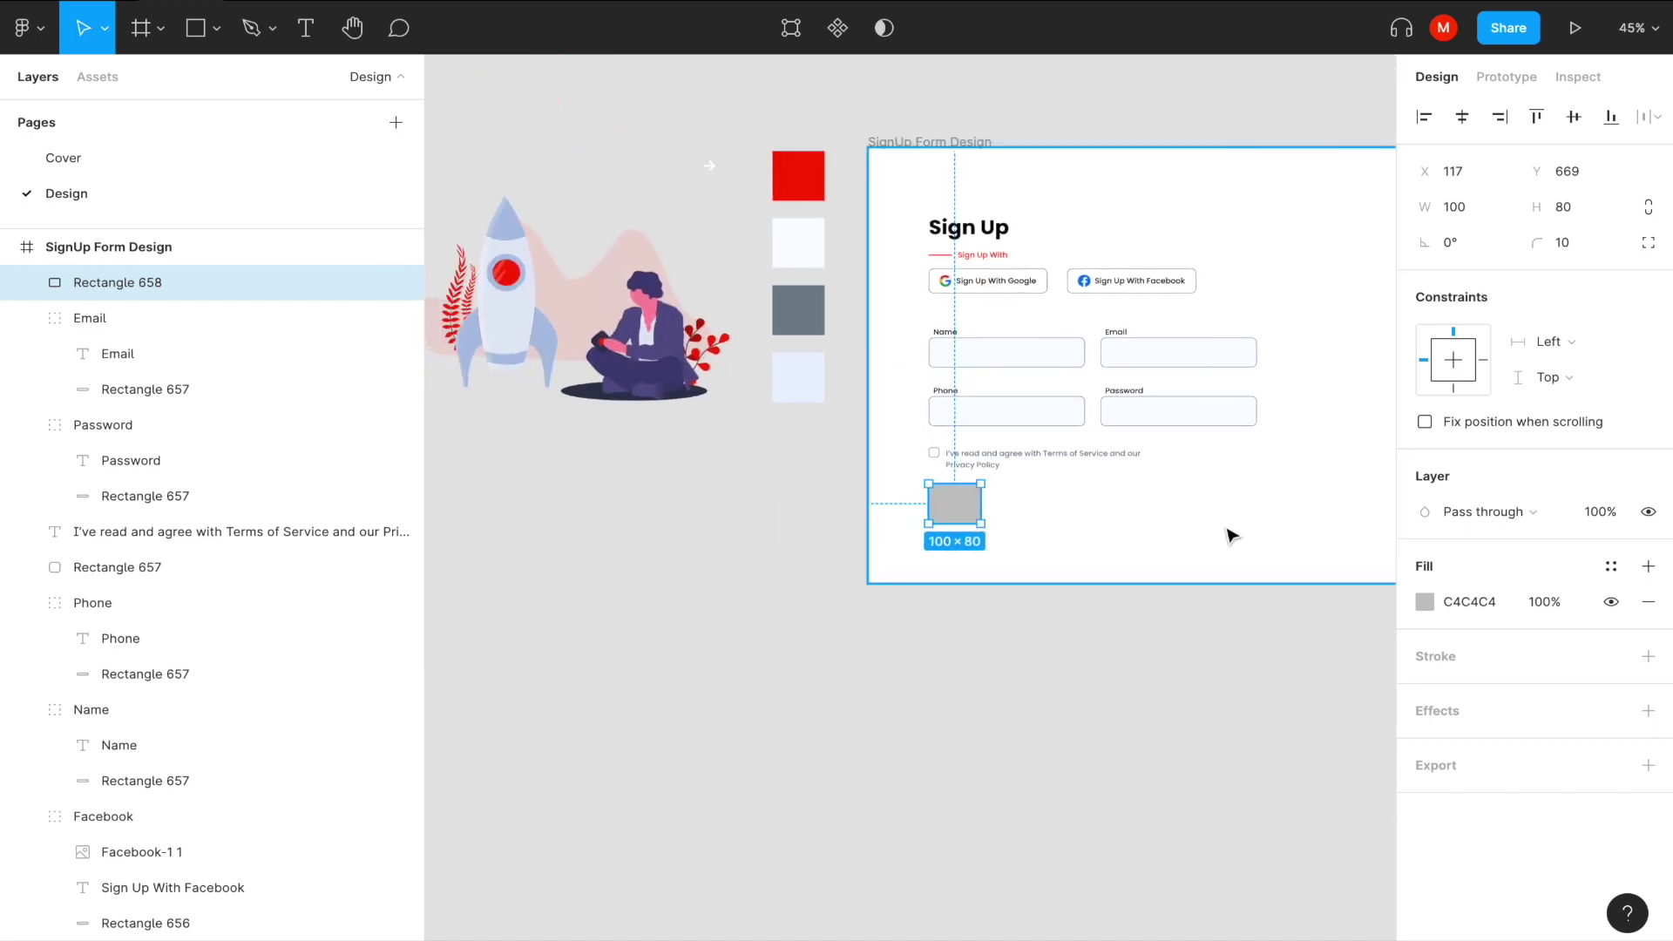
{"action": "left_click", "coordinate": [1424, 601]}
Fill the rectangle with the red E73E1C sampled from the canvas.
{"action": "left_click", "coordinate": [1150, 712]}
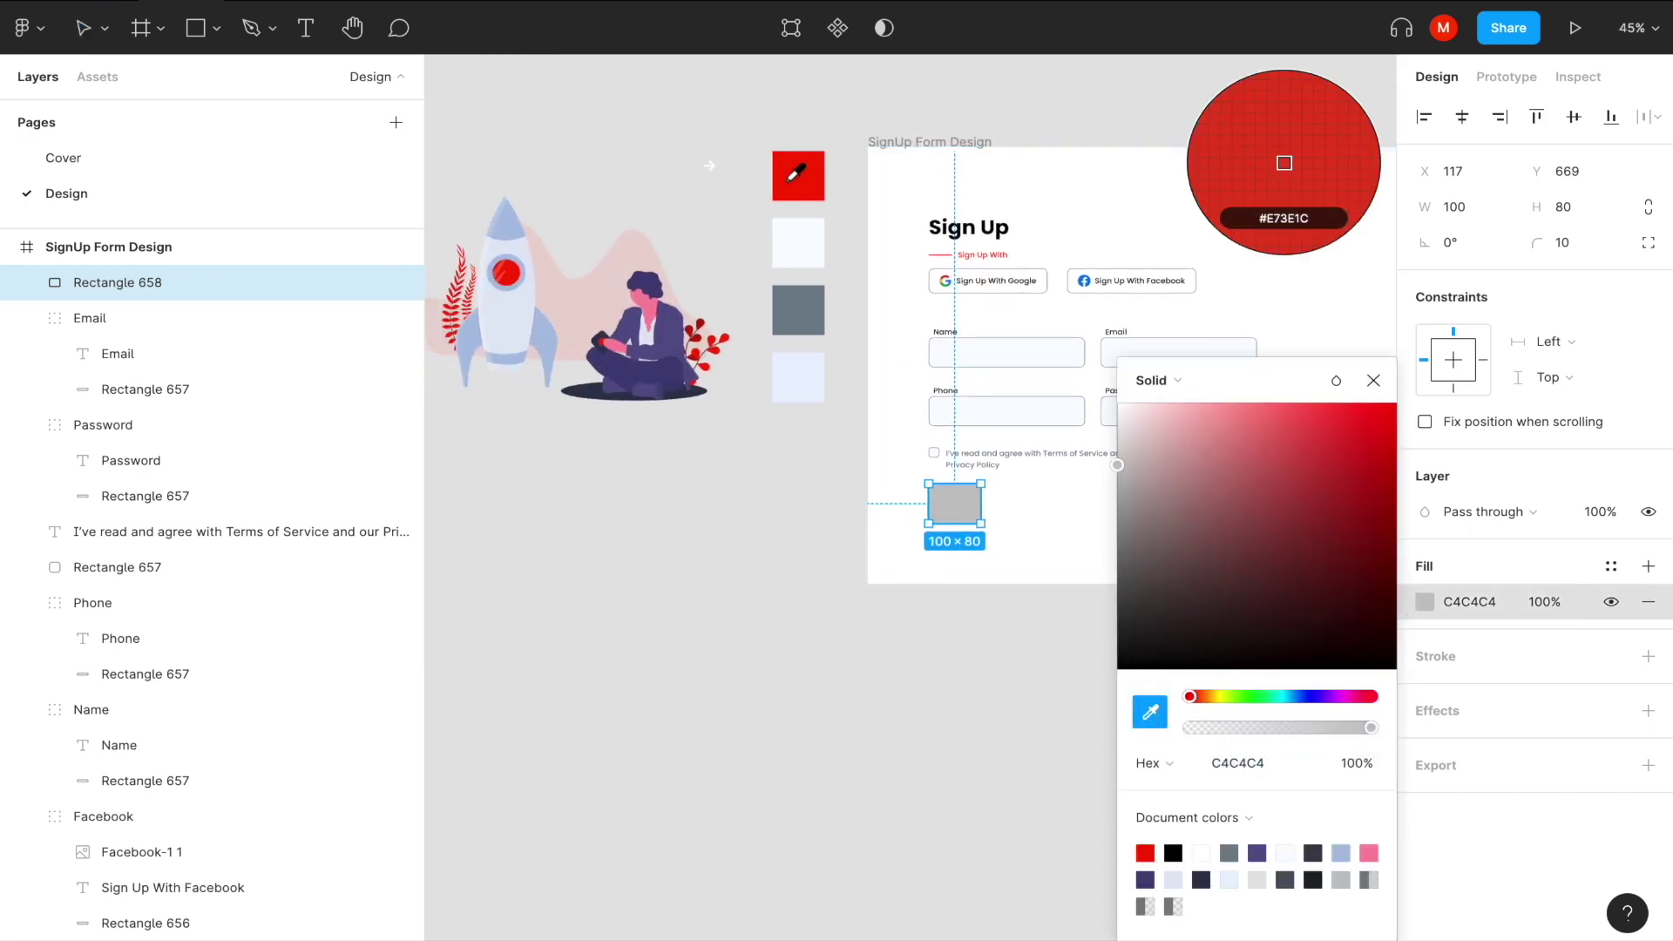
{"action": "left_click", "coordinate": [798, 174]}
{"action": "left_click", "coordinate": [999, 521]}
{"action": "scroll", "coordinate": [999, 520], "scroll_direction": "up", "scroll_amount": 5}
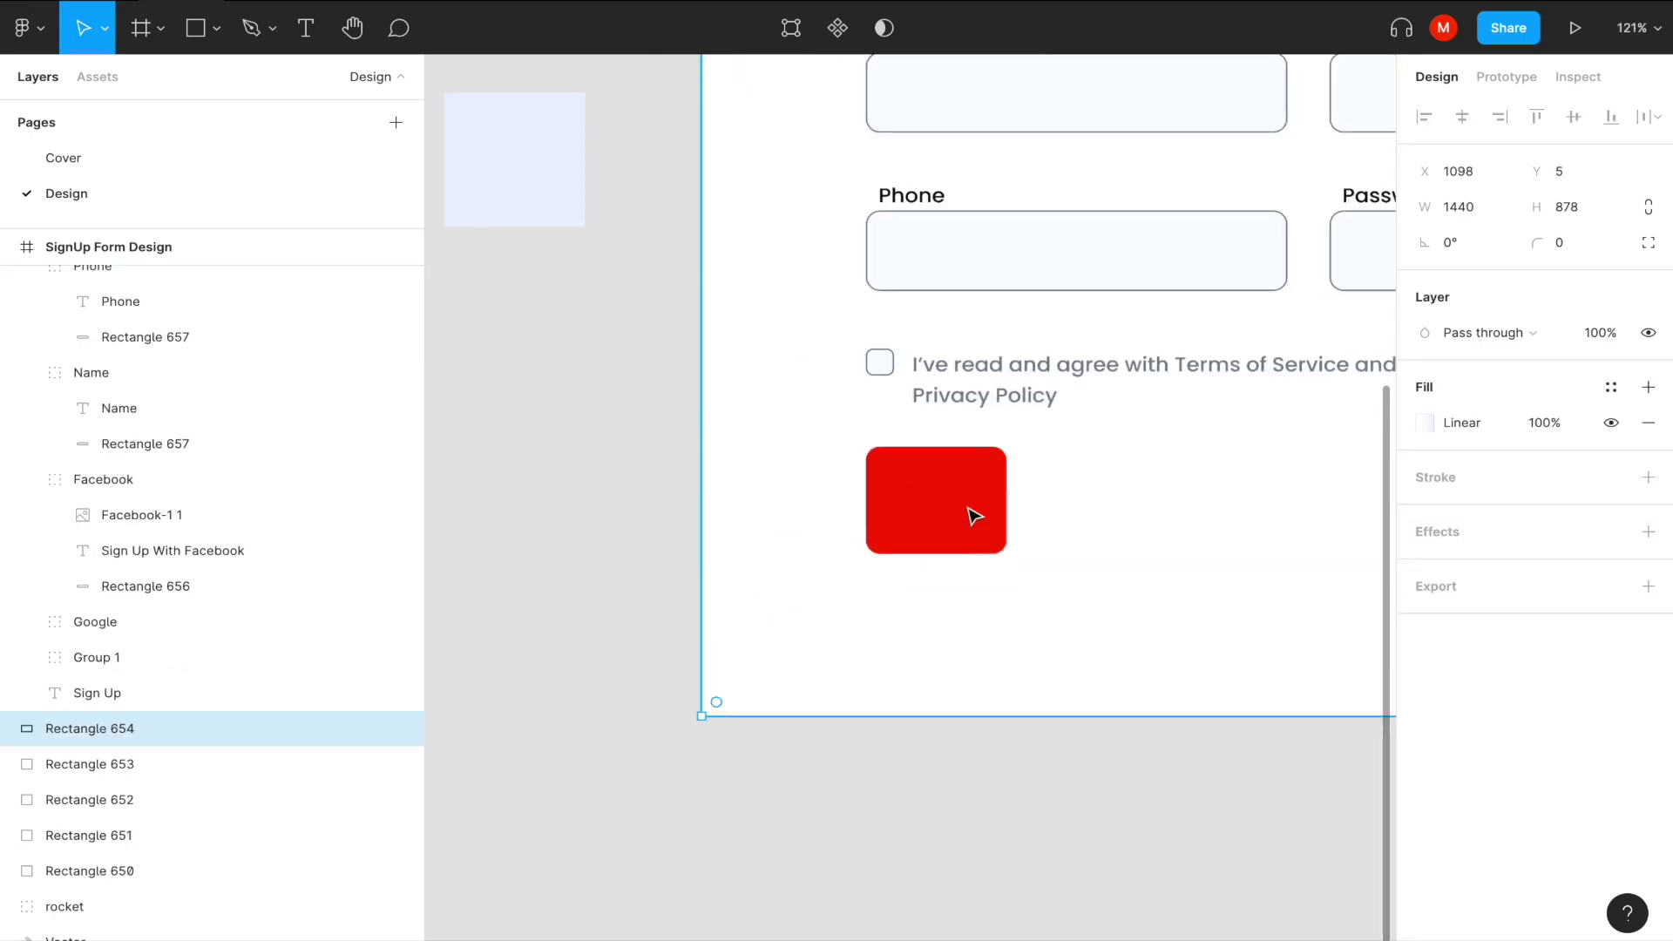
{"action": "left_click", "coordinate": [970, 505]}
Add a drop shadow to the red rectangle, coloured red E73E1C.
{"action": "left_click", "coordinate": [1564, 701]}
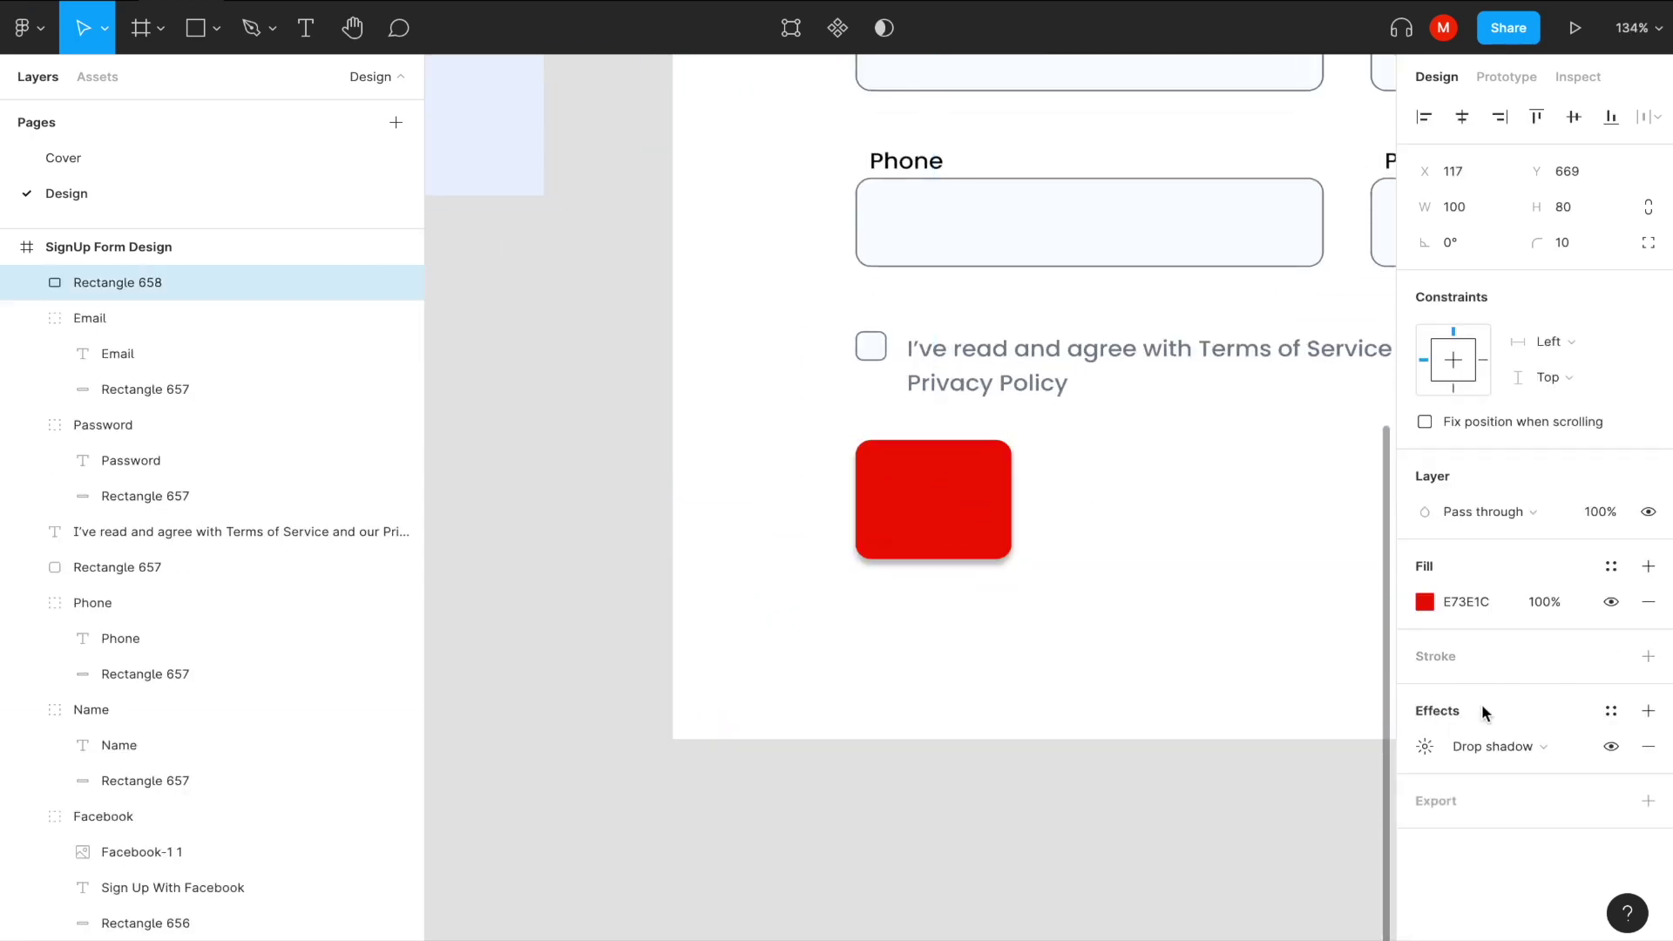
{"action": "left_click", "coordinate": [1425, 747]}
{"action": "left_click", "coordinate": [1144, 872]}
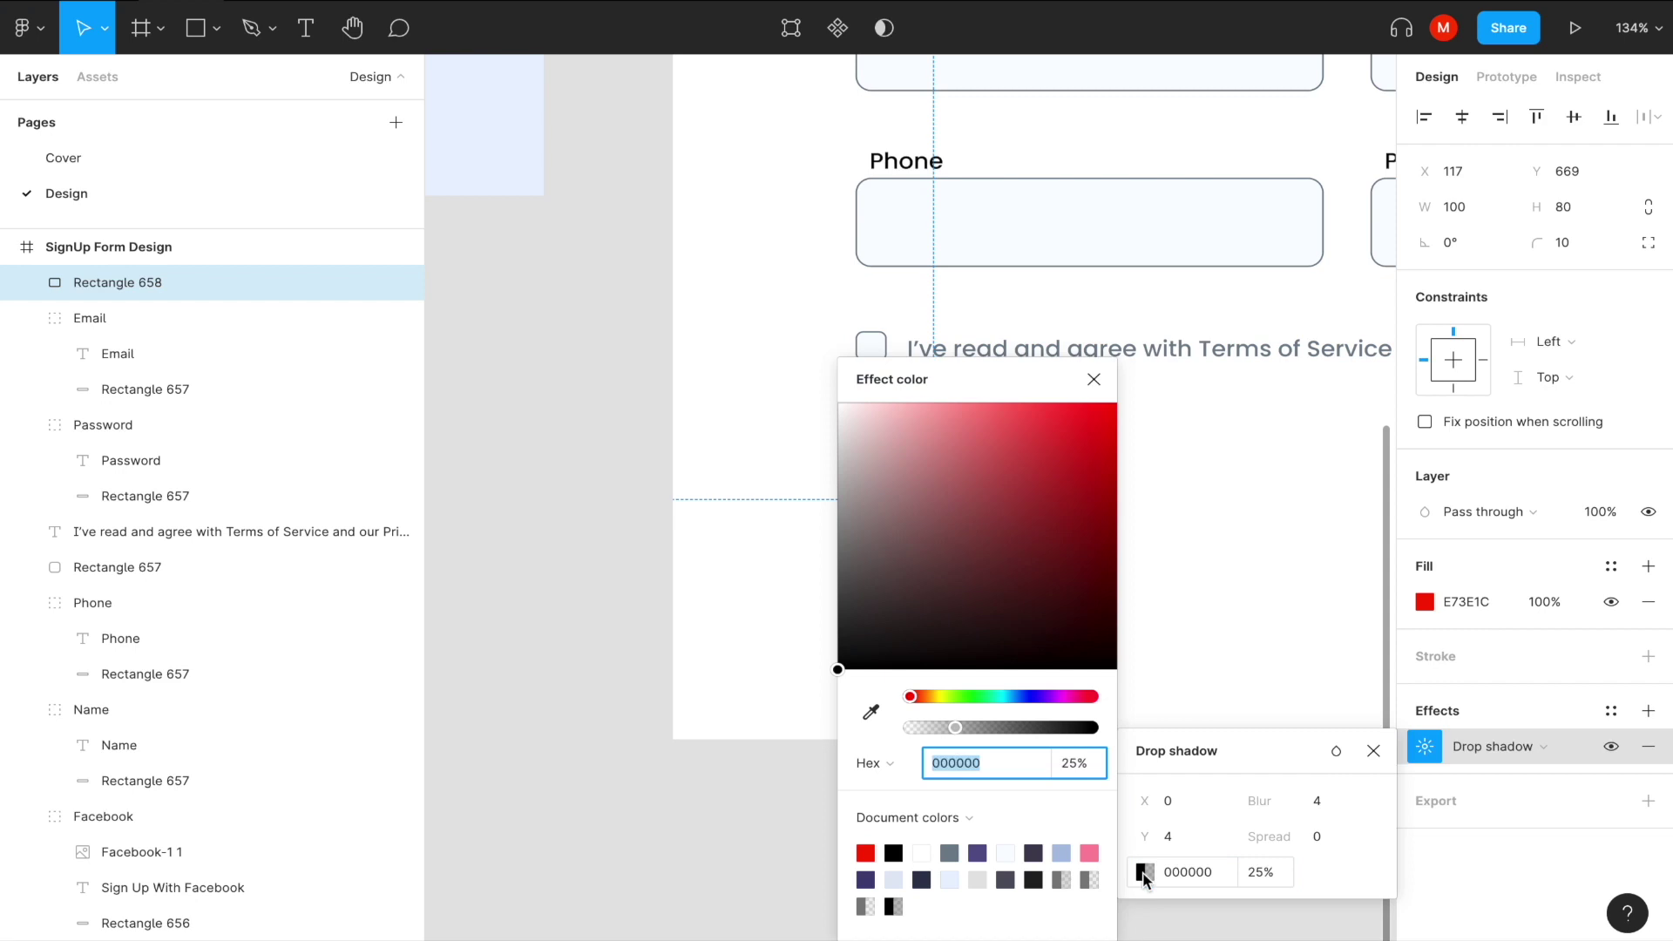
{"action": "left_click", "coordinate": [866, 852]}
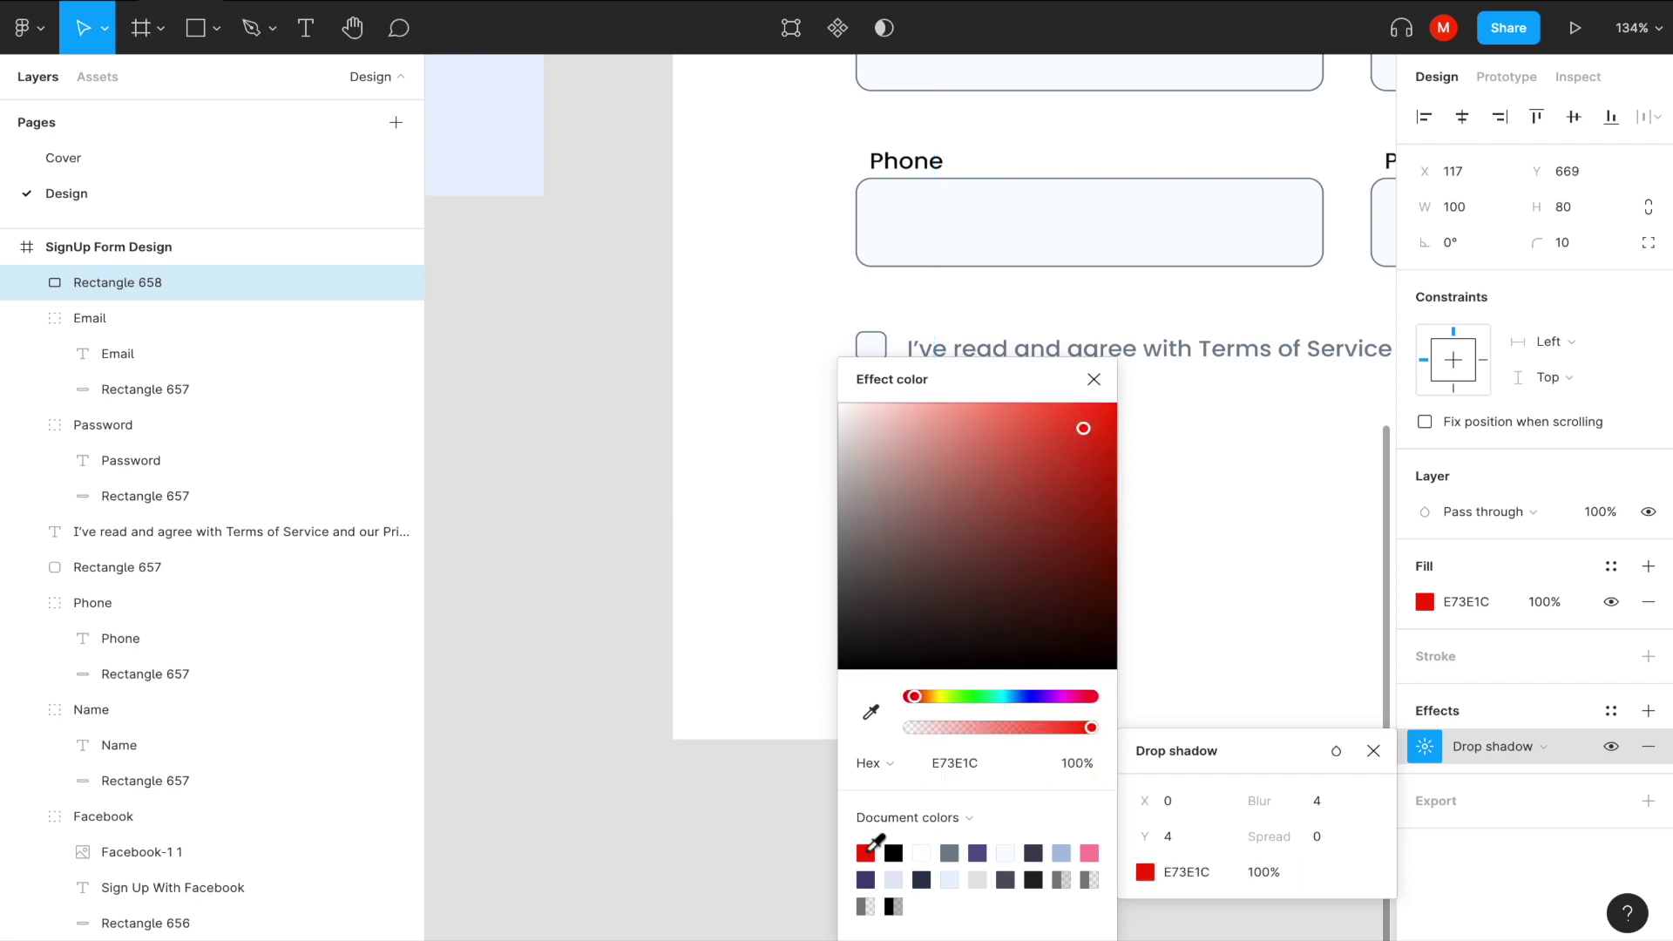
{"action": "left_click", "coordinate": [1089, 371]}
Set the shadow to blur 17, 50% opacity and a Y offset of 10.
{"action": "left_click", "coordinate": [1092, 381]}
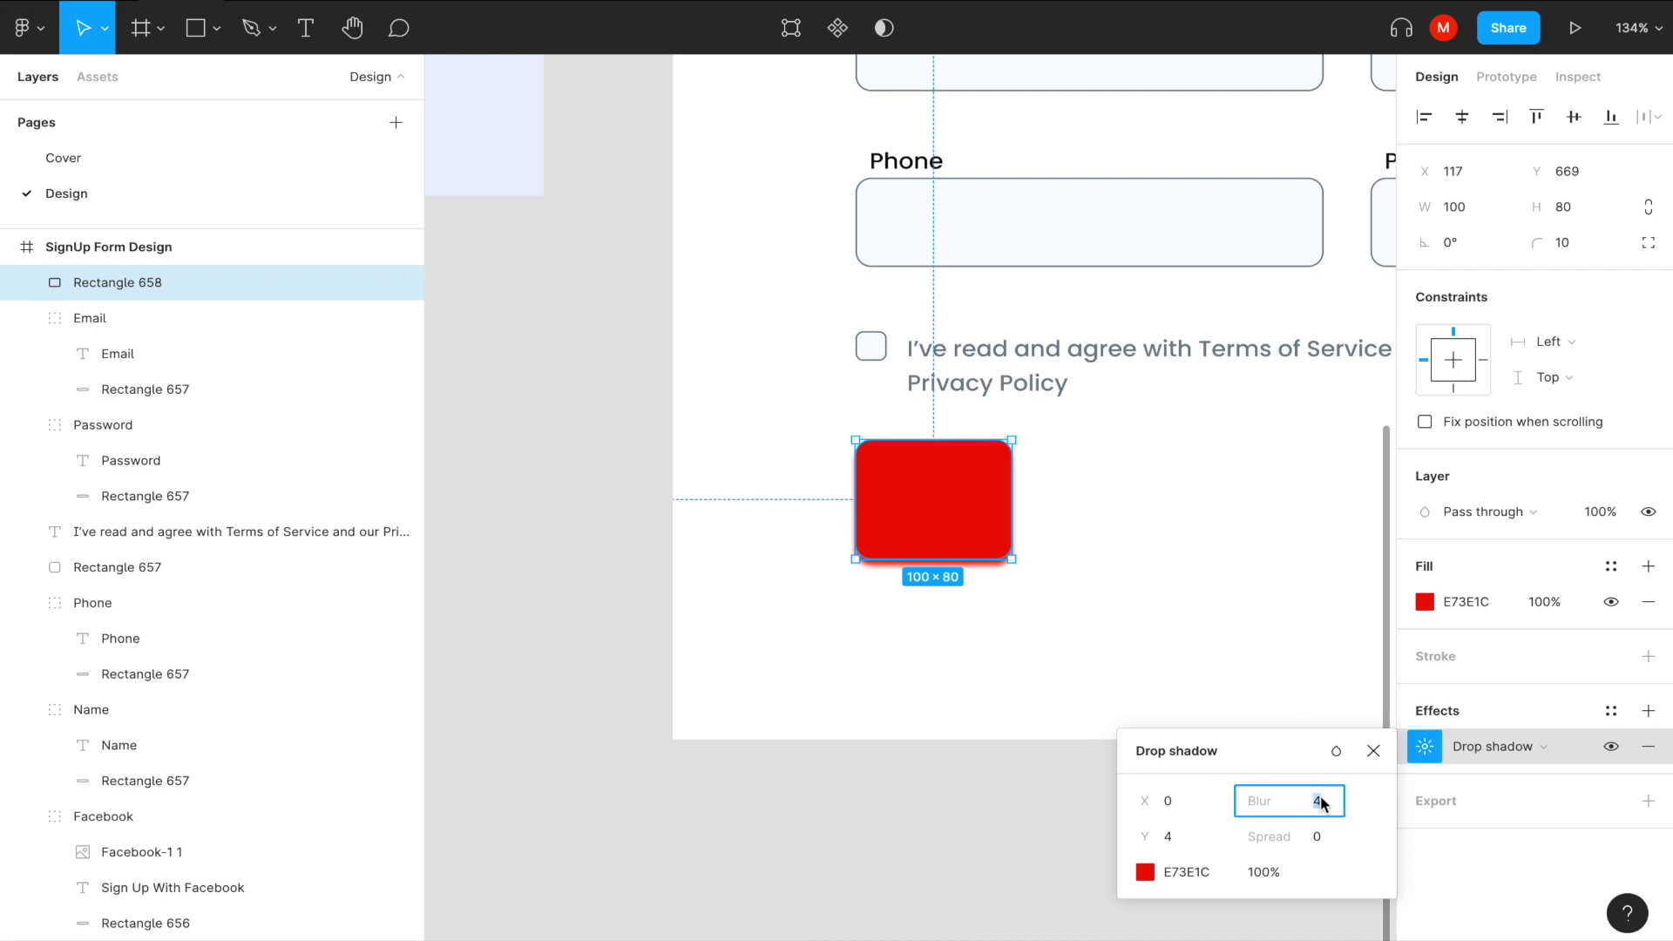
{"action": "type", "text": "14"}
{"action": "key", "text": "Return"}
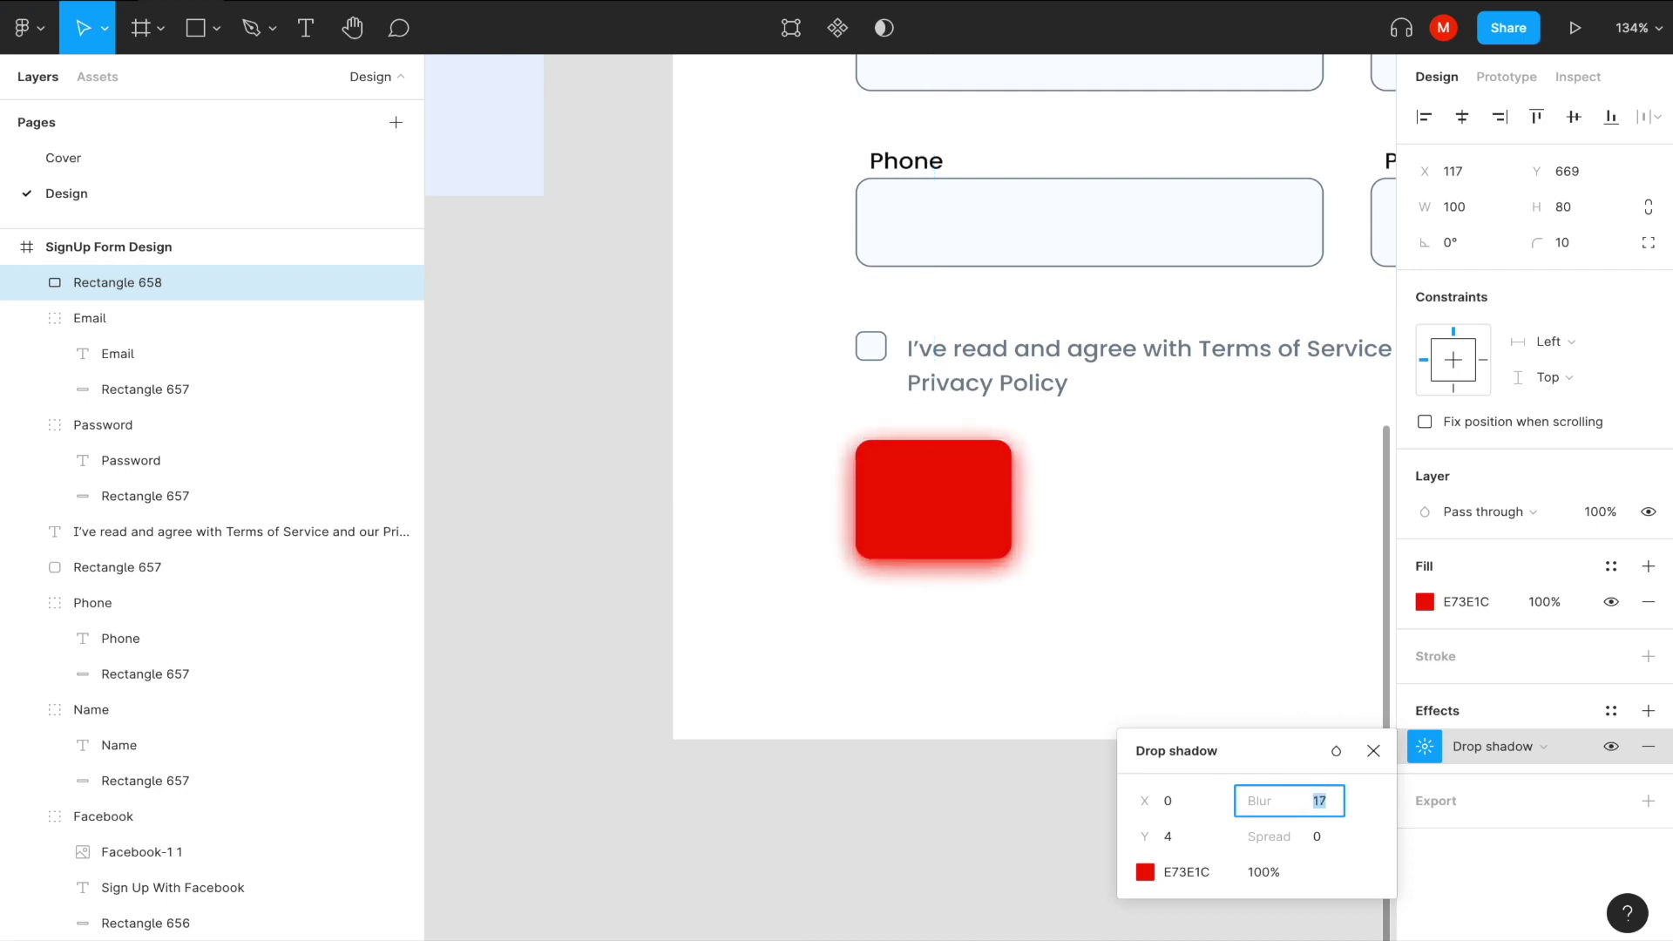
{"action": "left_click", "coordinate": [1258, 871]}
{"action": "key", "text": "Down"}
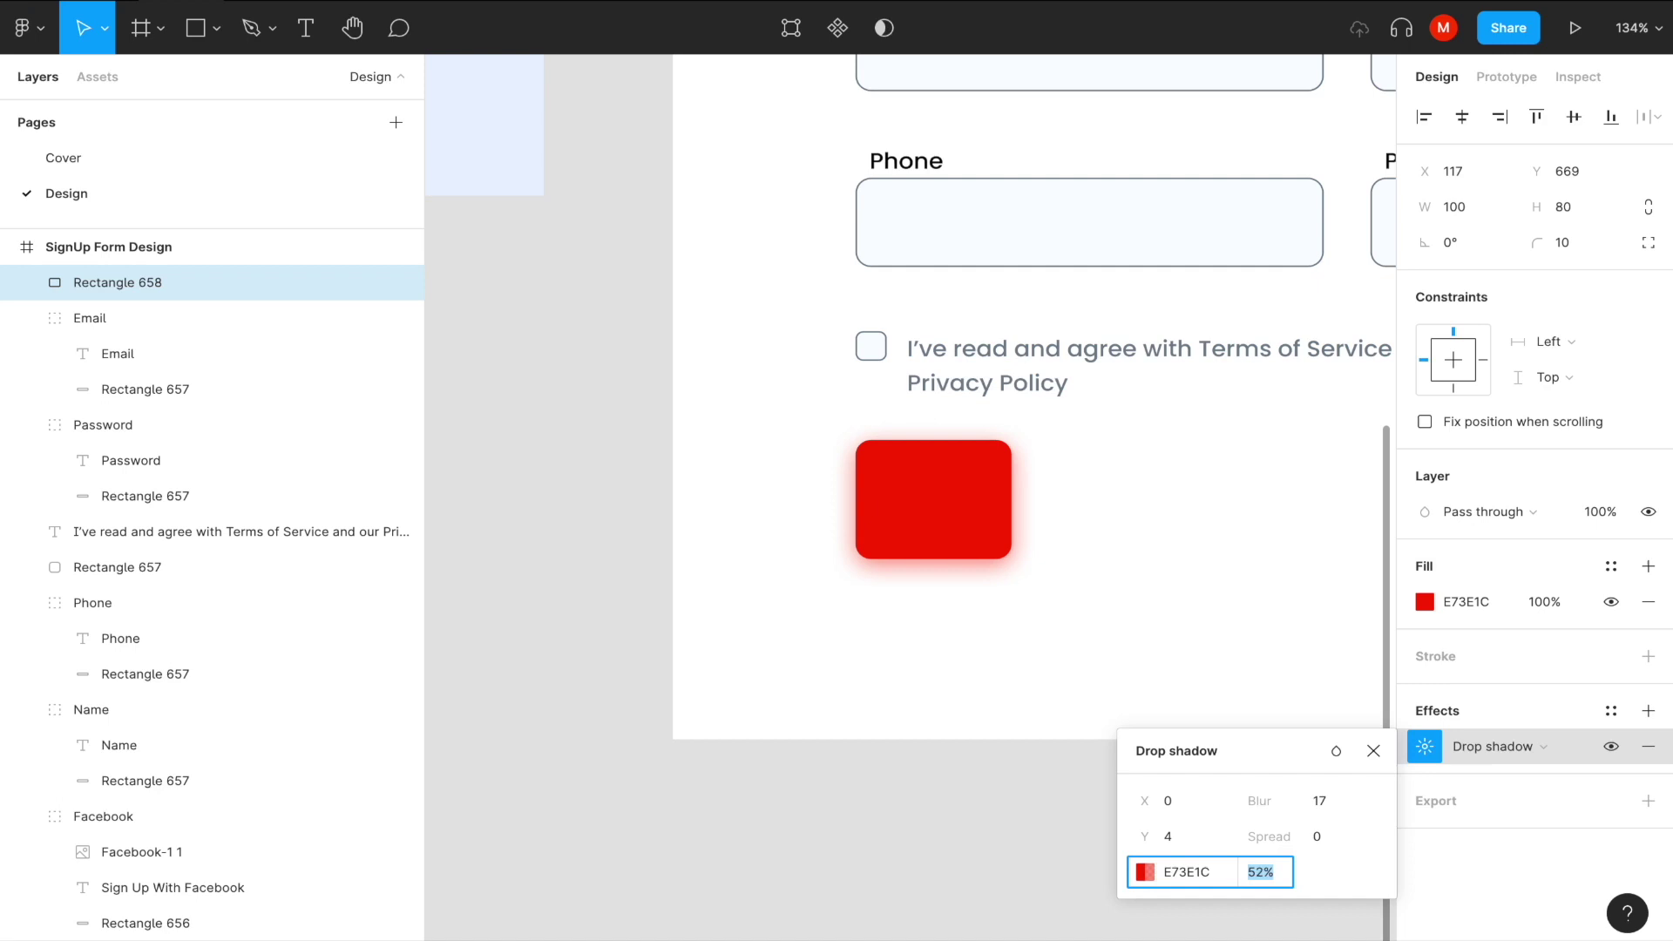
{"action": "left_click", "coordinate": [1172, 836]}
{"action": "key", "text": "Up"}
{"action": "key", "text": "Up"}
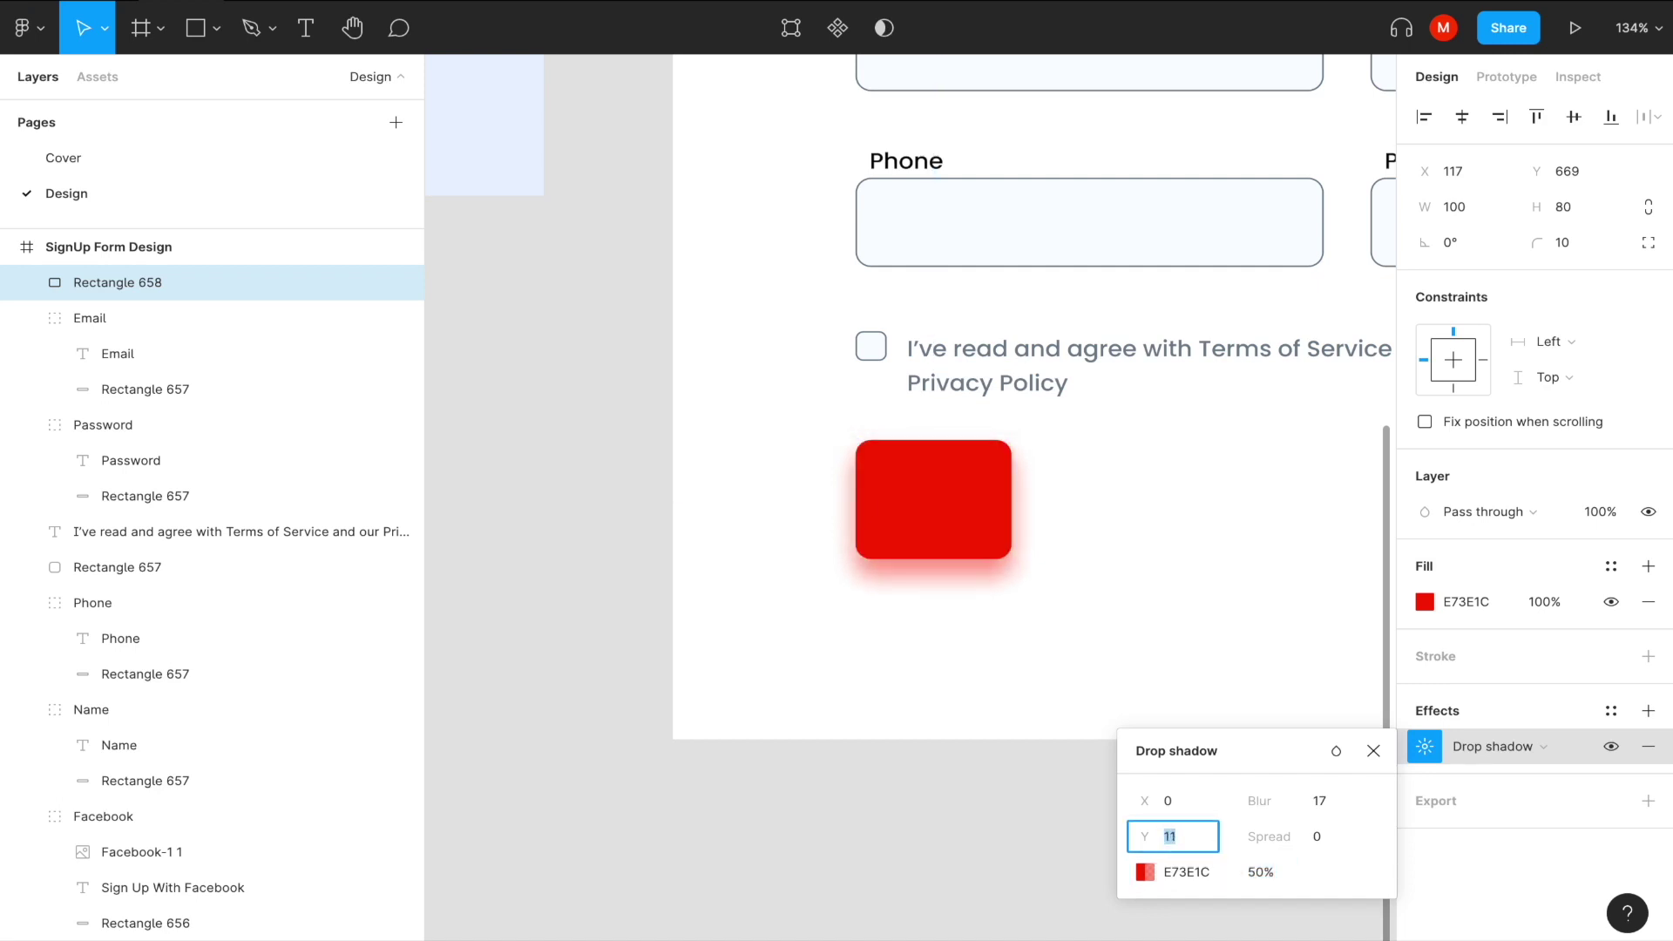
{"action": "key", "text": "Down"}
{"action": "left_click", "coordinate": [1373, 750]}
{"action": "scroll", "coordinate": [854, 619], "scroll_direction": "down", "scroll_amount": 5}
Drag the white arrow onto the red button and nudge it to the centre.
{"action": "scroll", "coordinate": [855, 634], "scroll_direction": "down", "scroll_amount": 3}
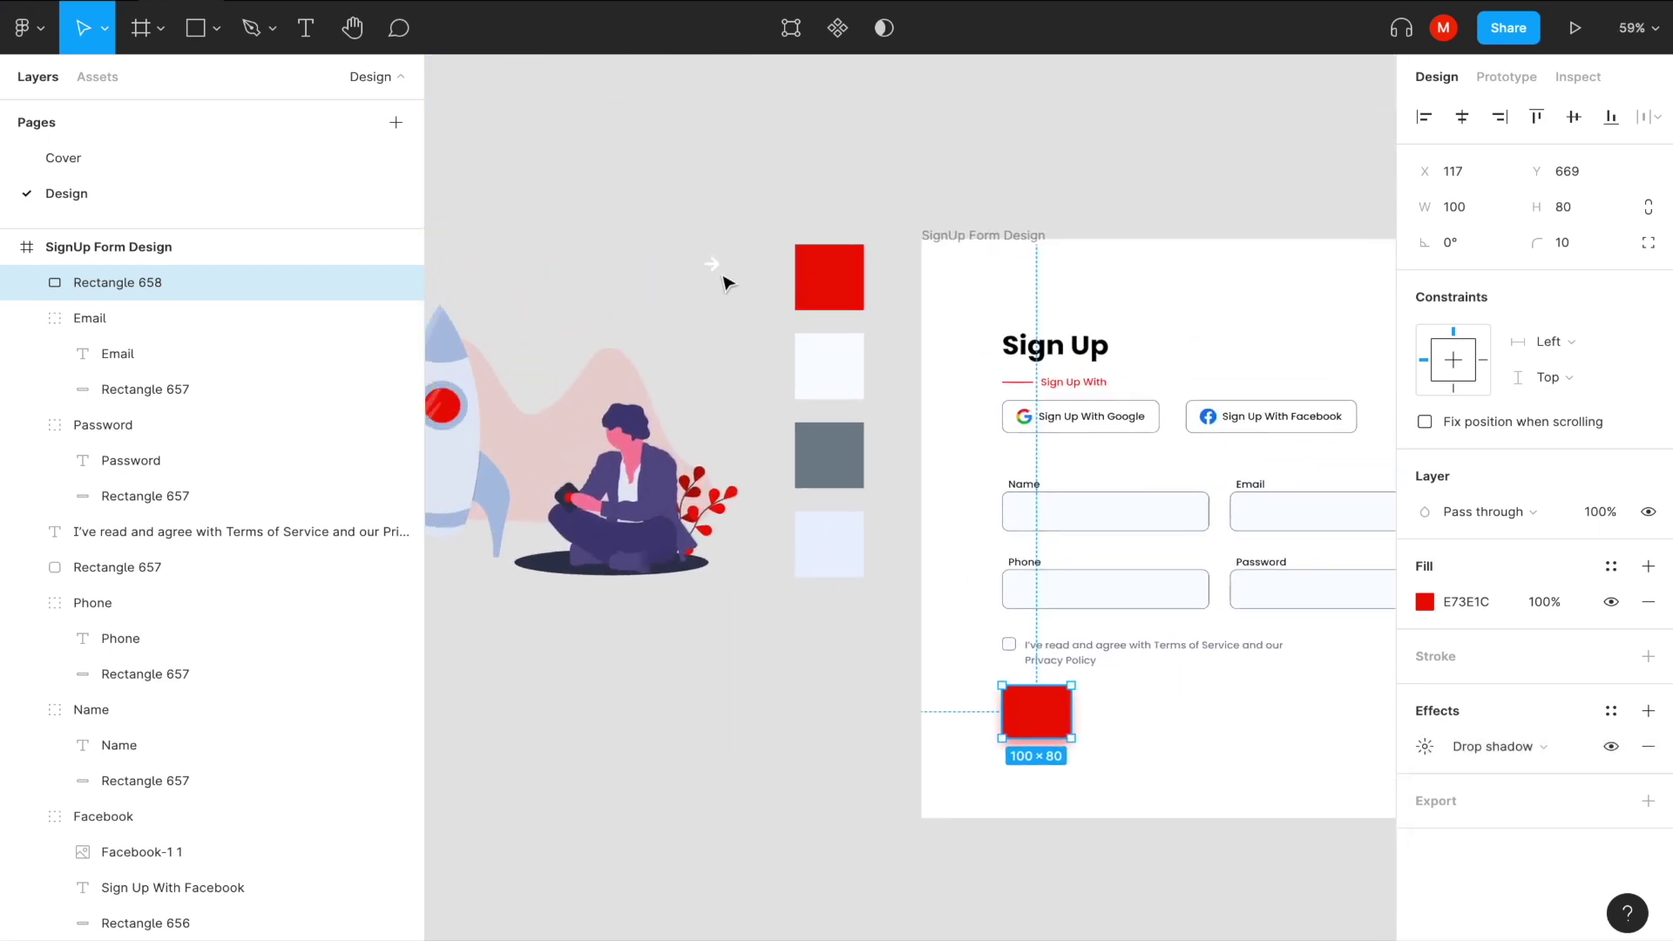
{"action": "left_click_drag", "start_coordinate": [712, 264], "coordinate": [1037, 713]}
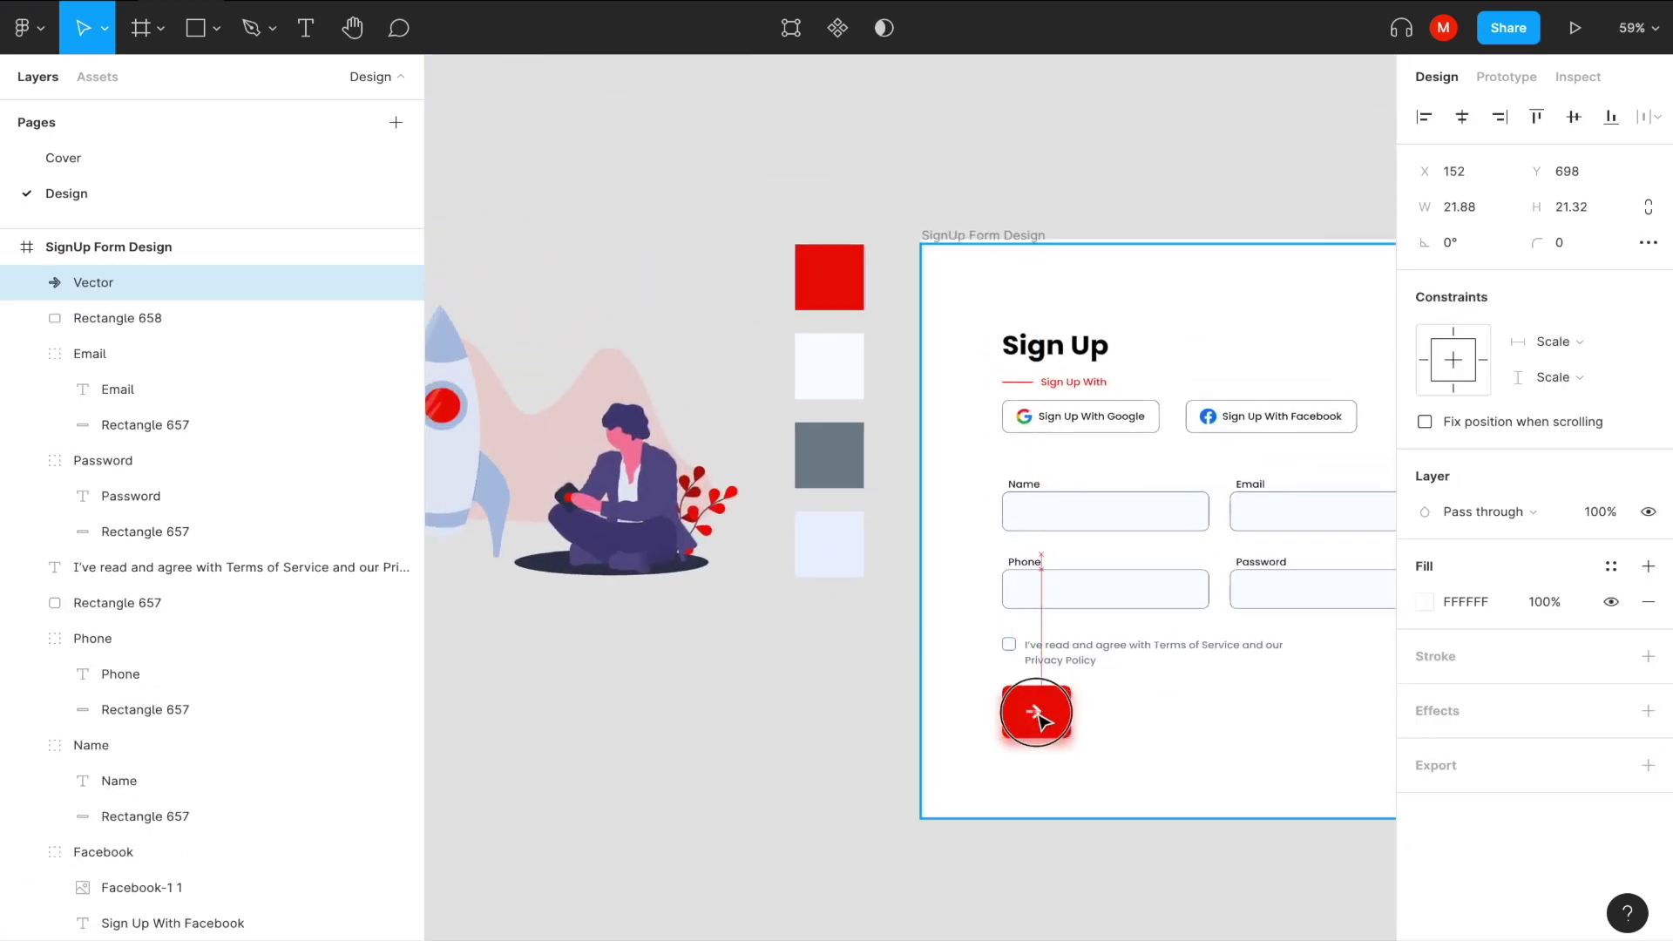
{"action": "scroll", "coordinate": [1037, 713], "scroll_direction": "up", "scroll_amount": 5}
{"action": "left_click_drag", "start_coordinate": [1033, 713], "coordinate": [1052, 721]}
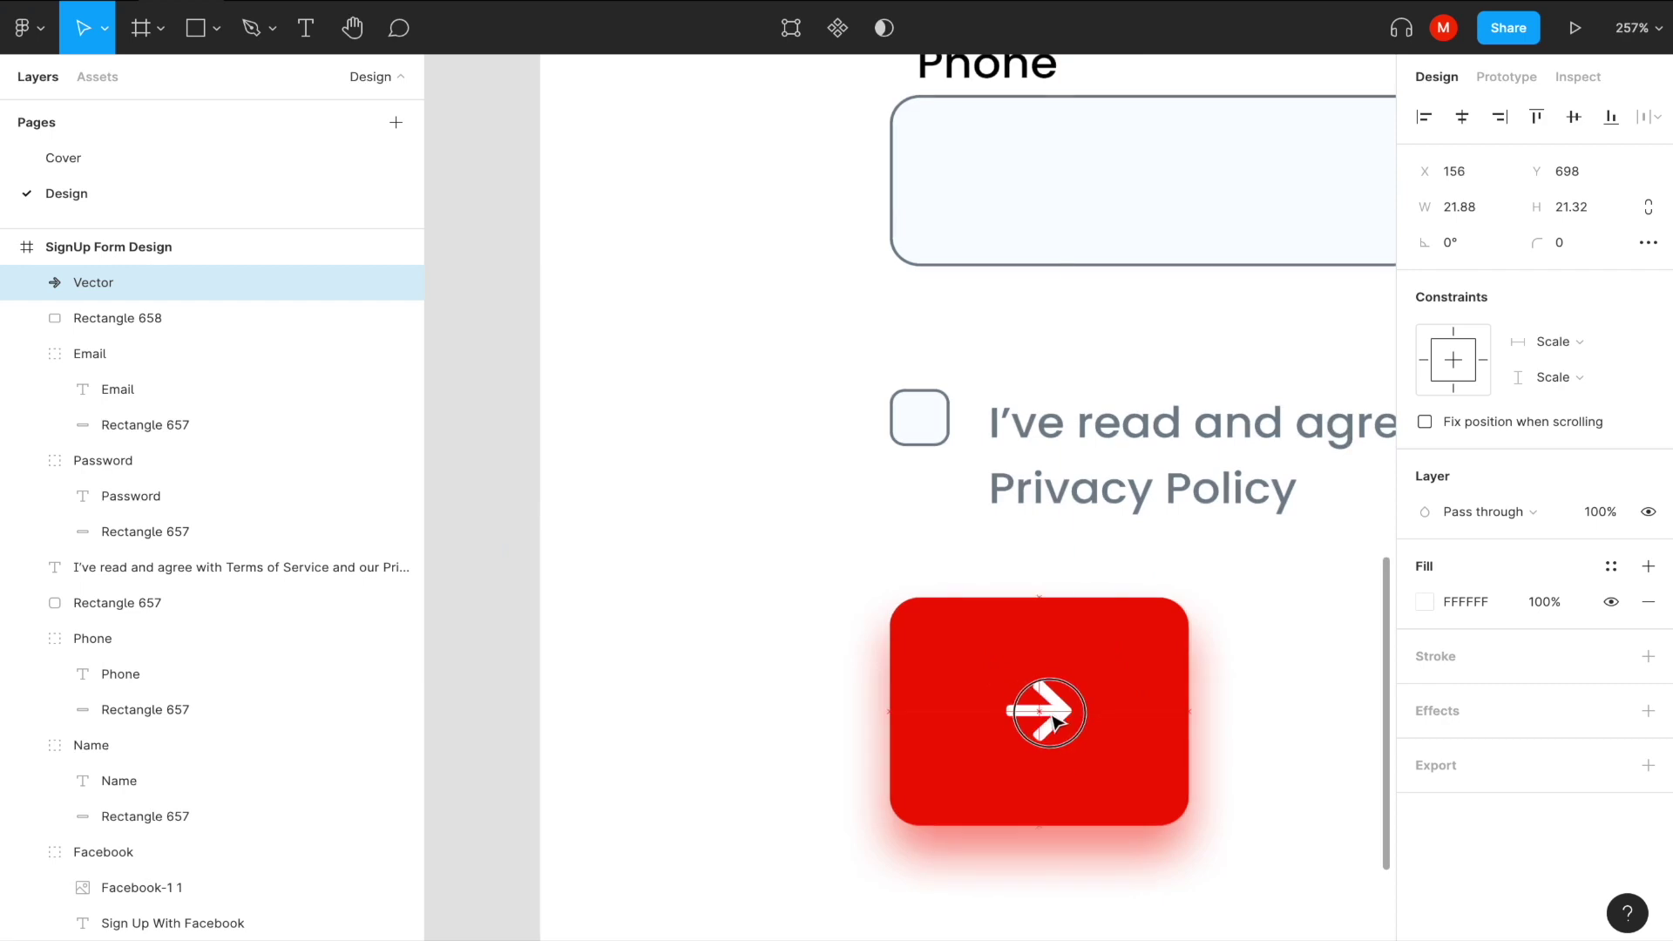
{"action": "left_click", "coordinate": [1284, 695]}
{"action": "scroll", "coordinate": [1284, 694], "scroll_direction": "down", "scroll_amount": 5}
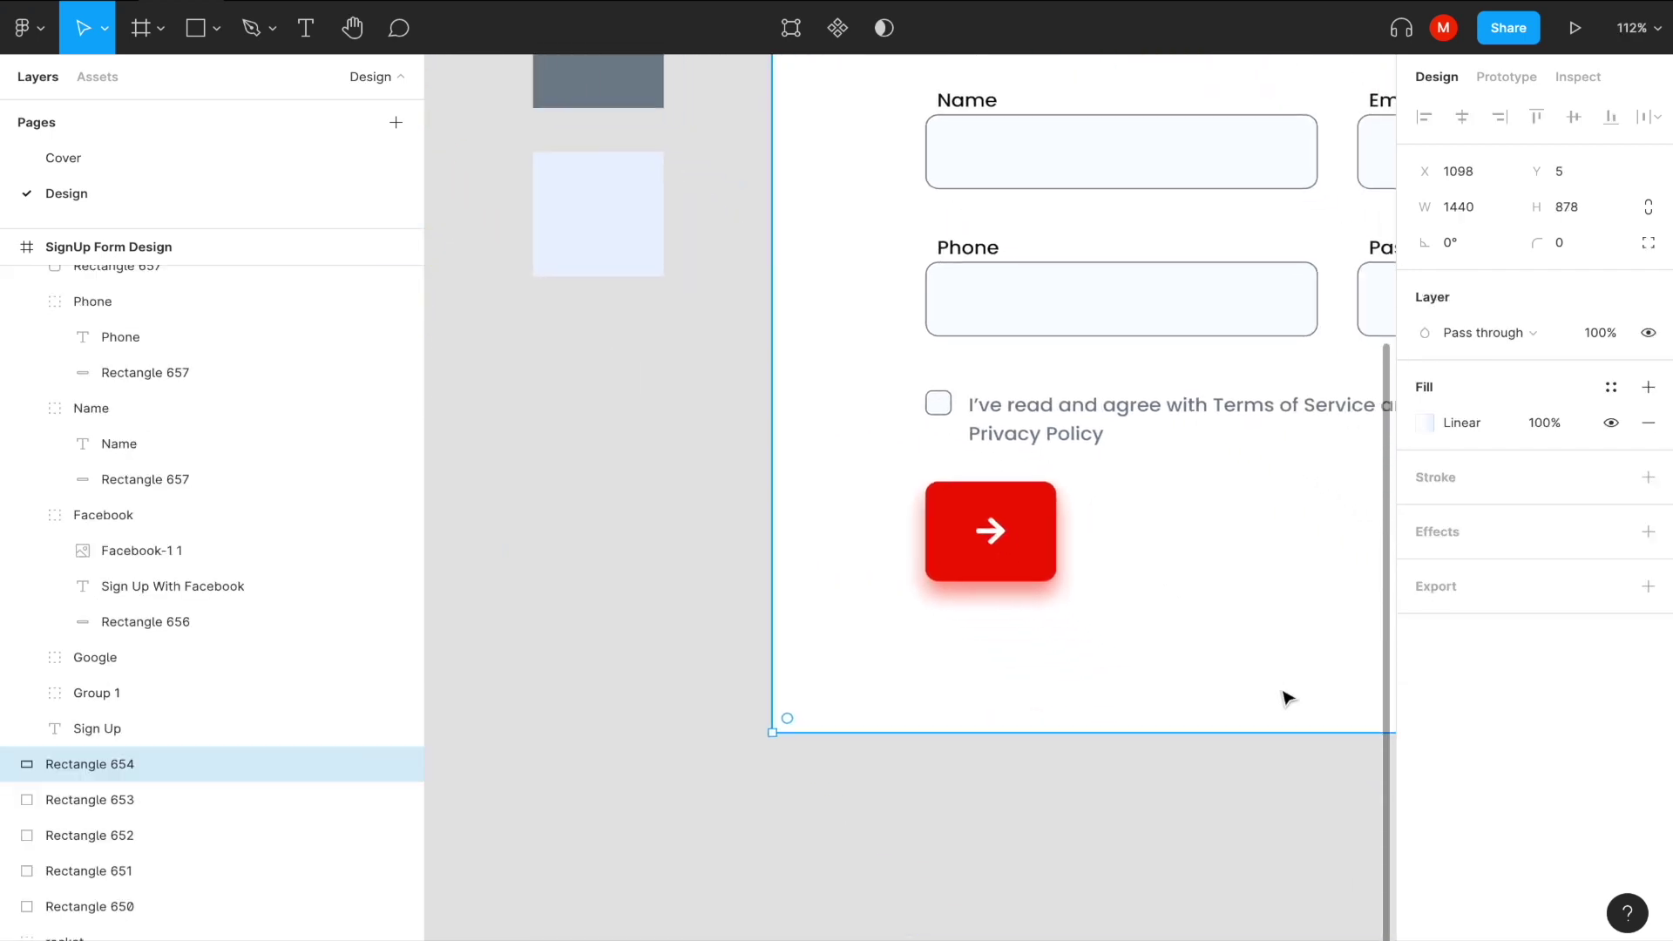
{"action": "scroll", "coordinate": [1284, 694], "scroll_direction": "down", "scroll_amount": 1}
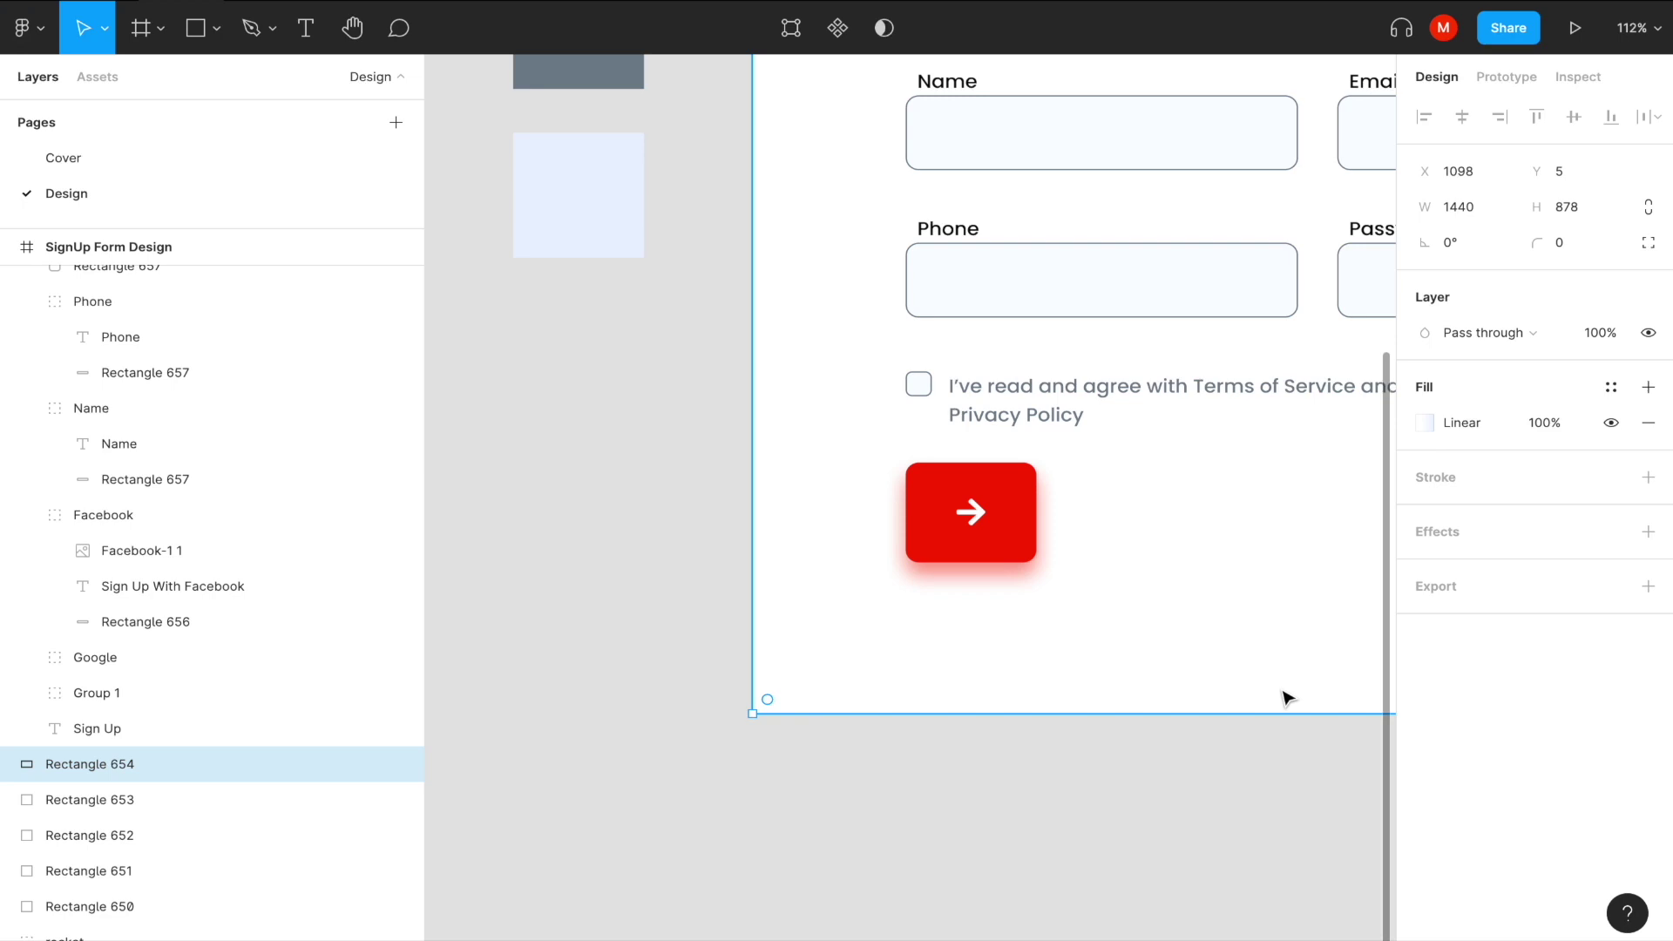
{"action": "left_click", "coordinate": [720, 415]}
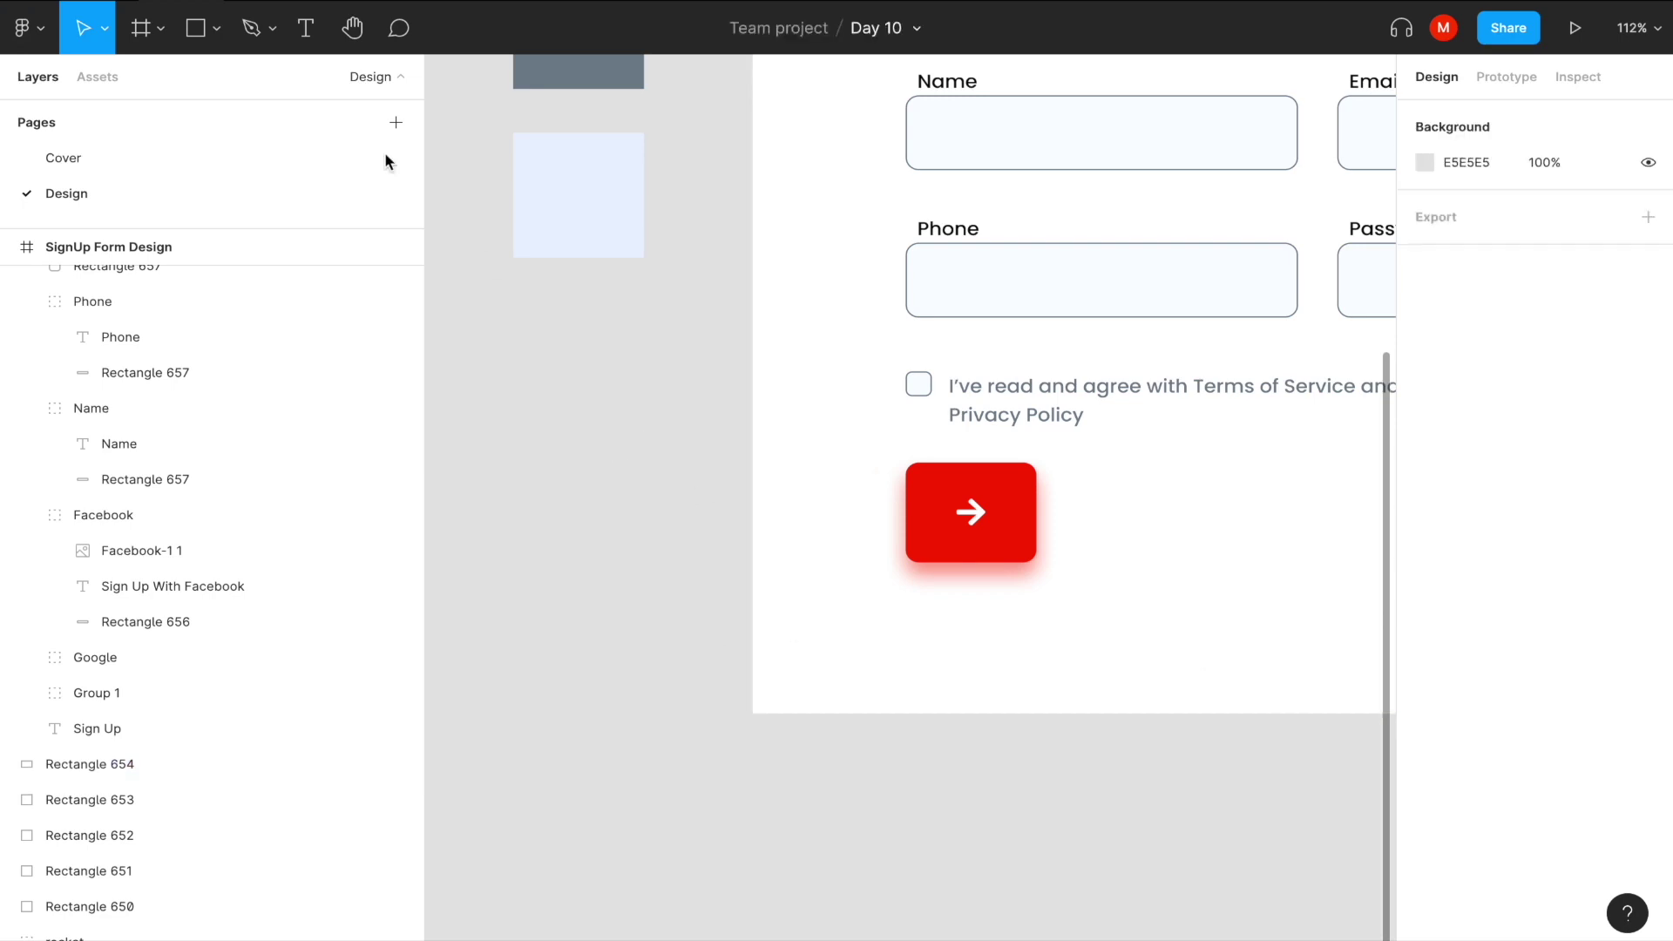
Add 'Already have an account? Sign In' just below the button, with Sign In coloured red.
{"action": "left_click", "coordinate": [309, 31]}
{"action": "left_click", "coordinate": [902, 624]}
{"action": "type", "text": "Alread"}
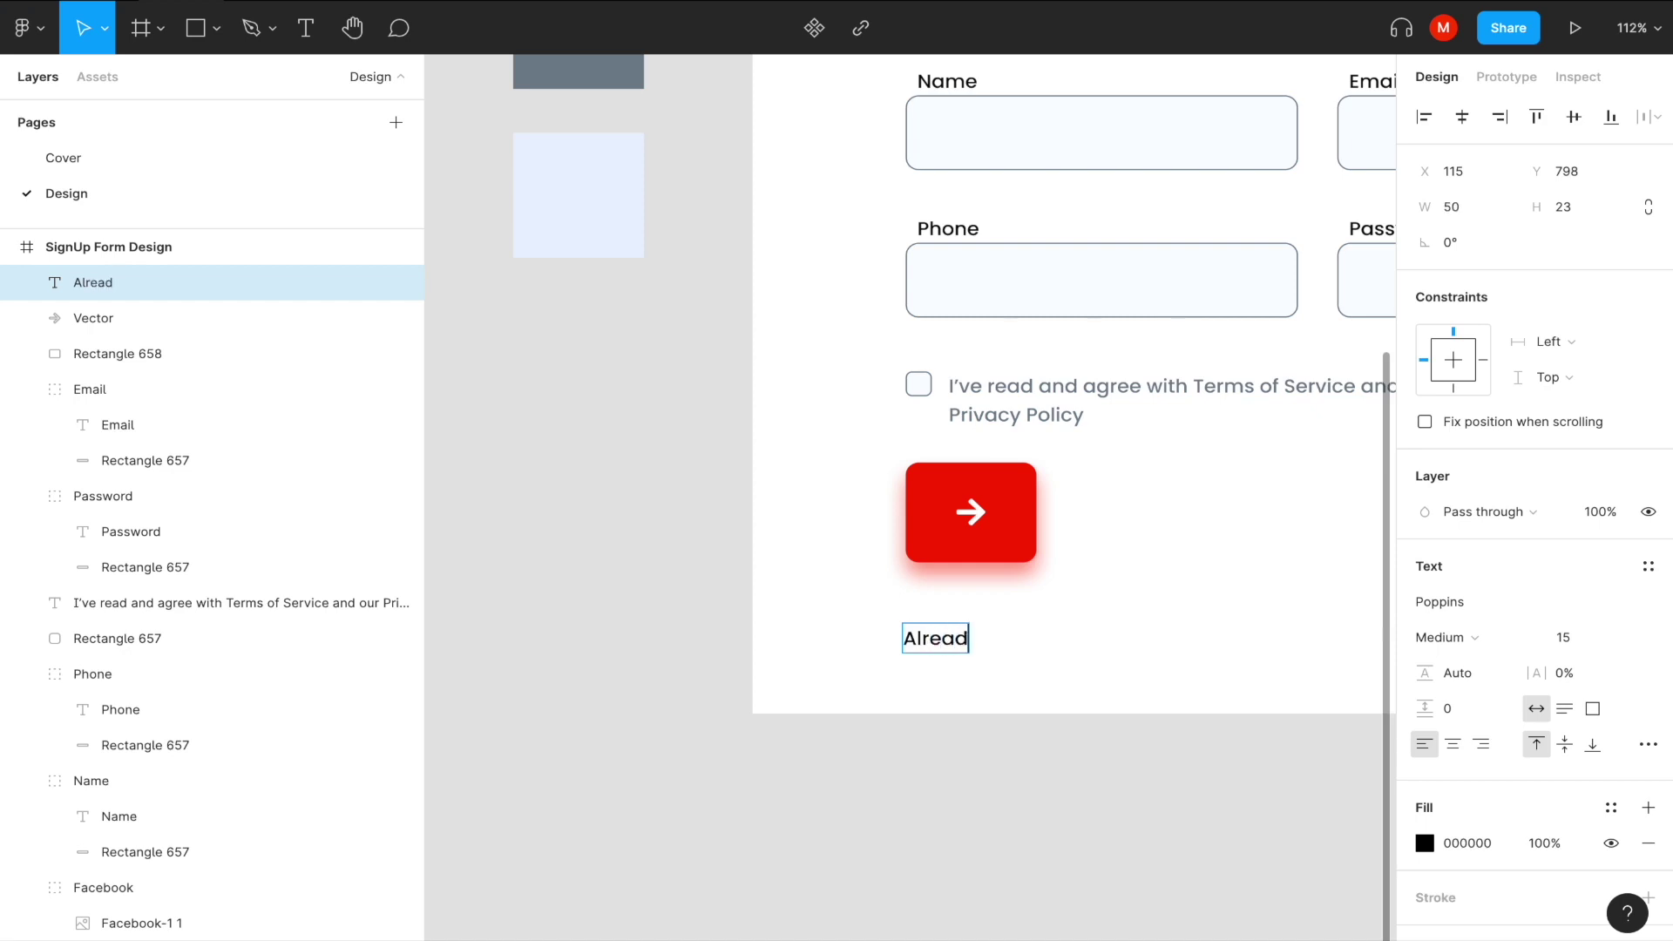
{"action": "type", "text": "y have an acco"}
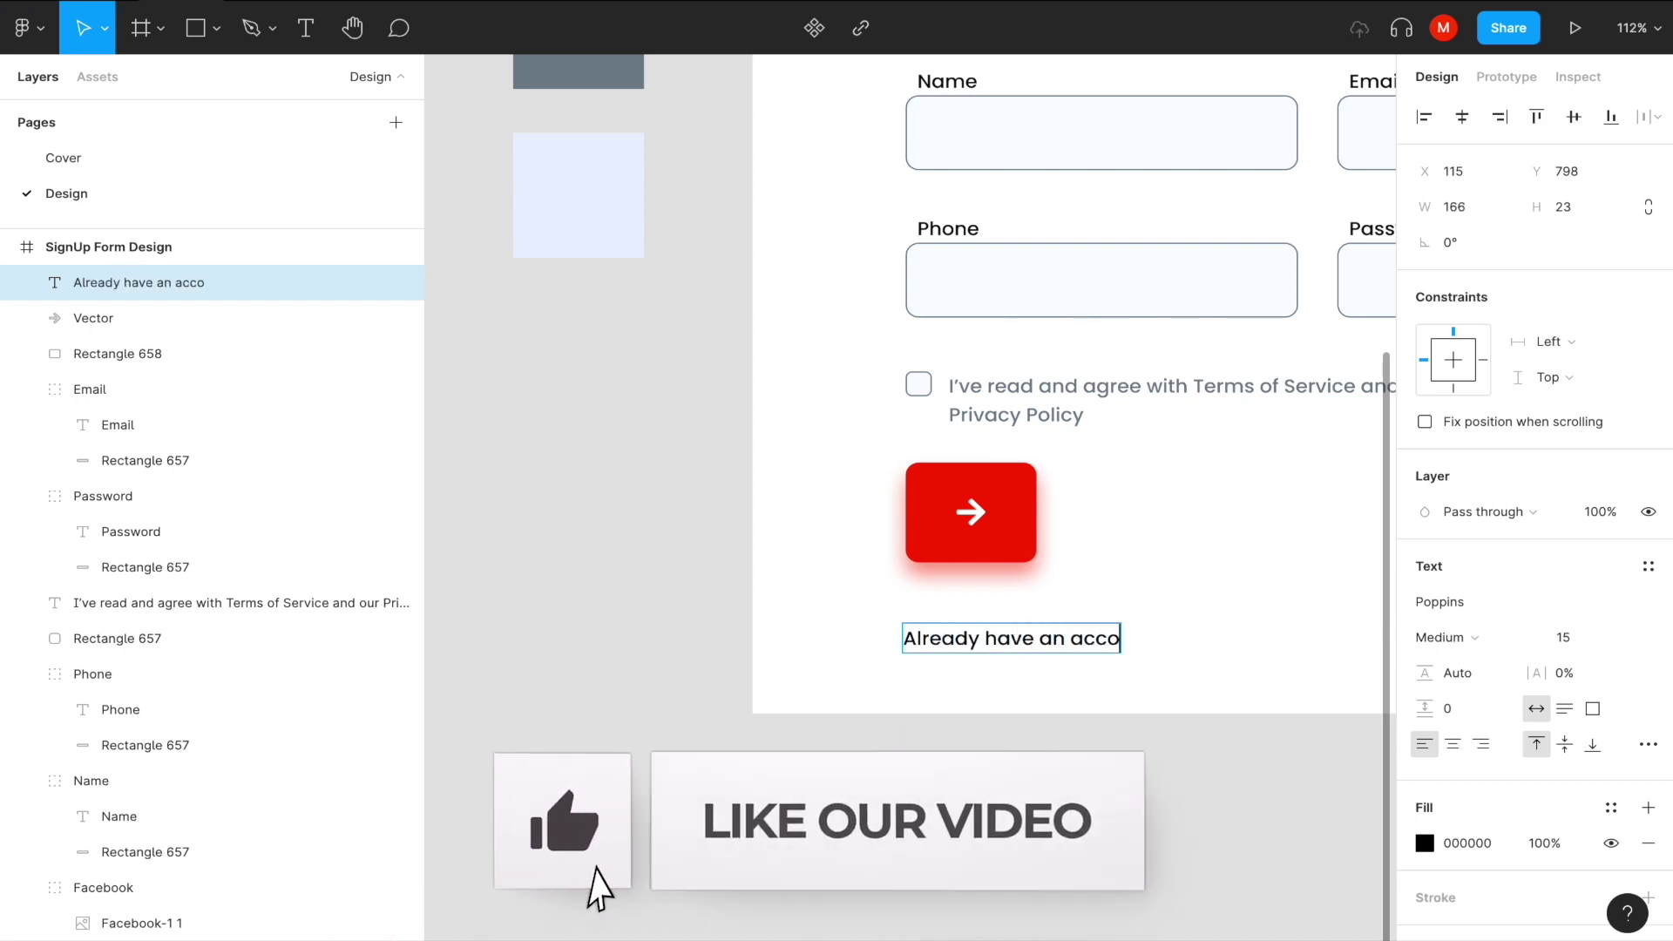
{"action": "type", "text": "unt?  Sign In"}
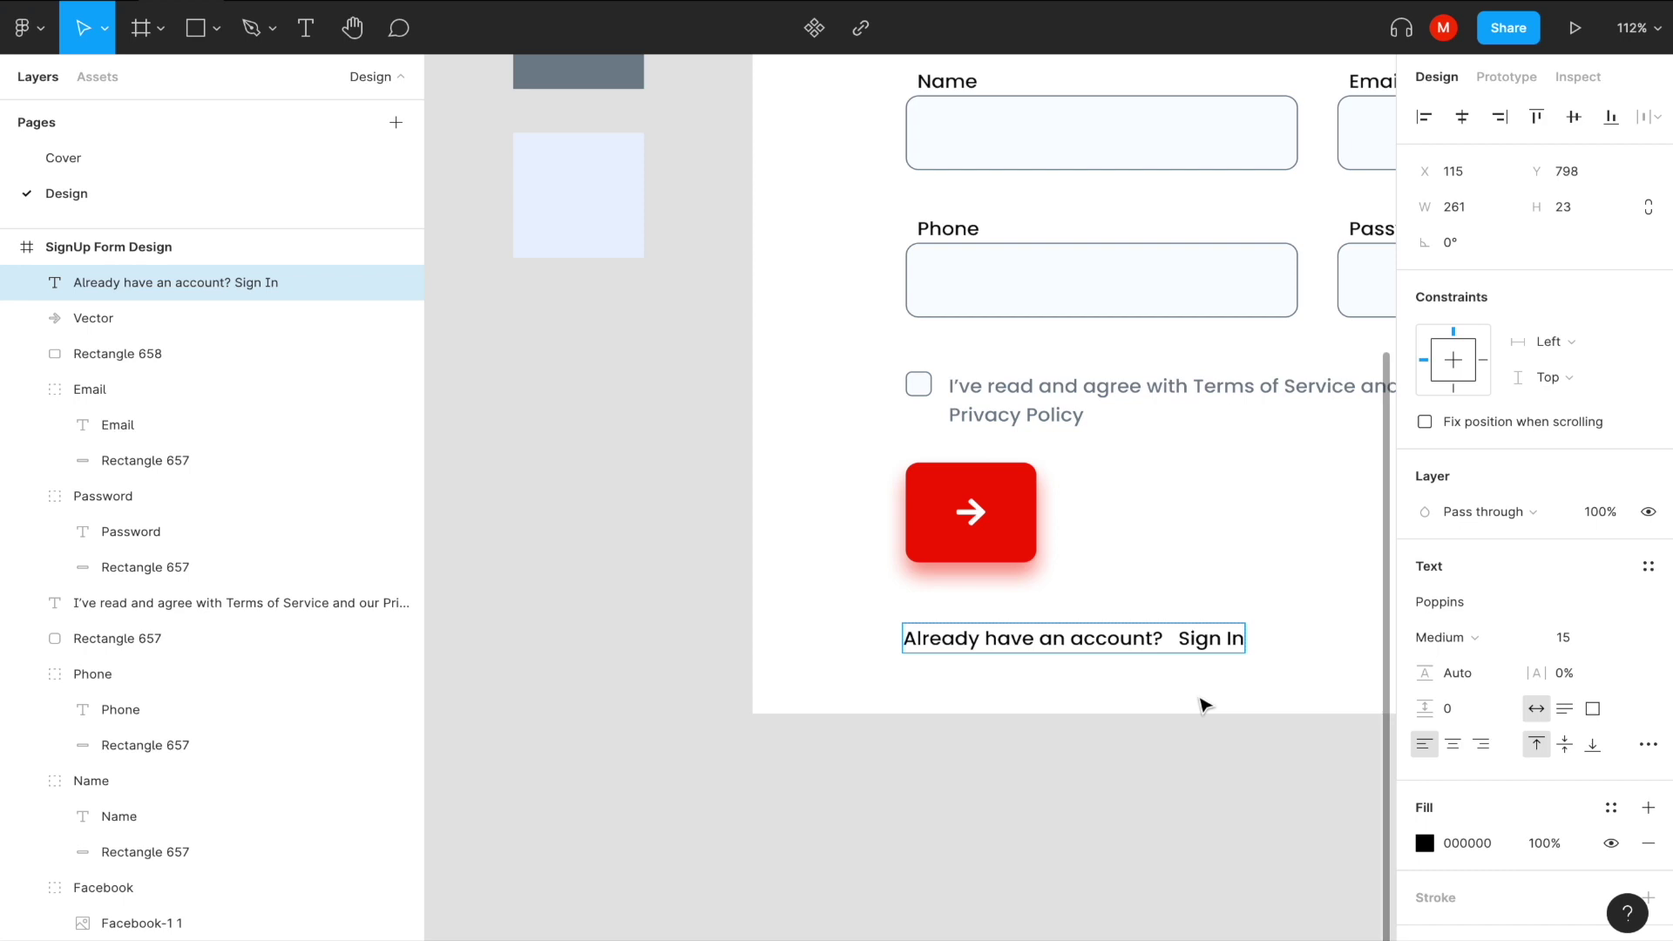
{"action": "left_click_drag", "start_coordinate": [1181, 640], "coordinate": [1244, 640]}
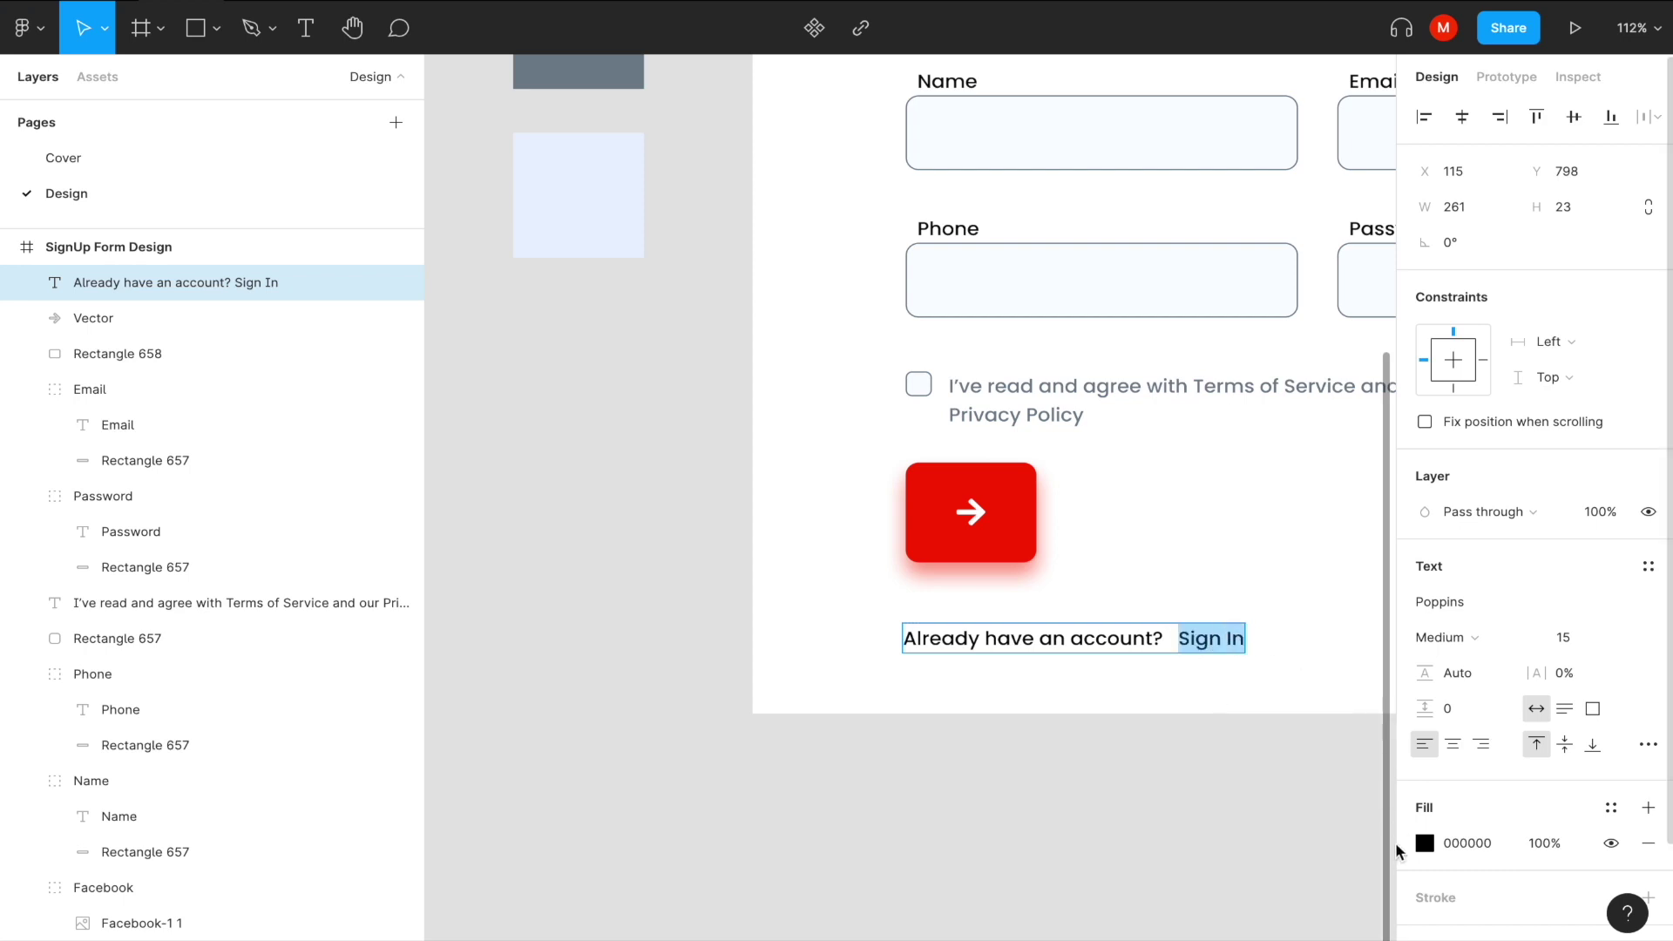
{"action": "left_click", "coordinate": [1425, 844]}
{"action": "left_click", "coordinate": [1142, 851]}
{"action": "key", "text": "Escape"}
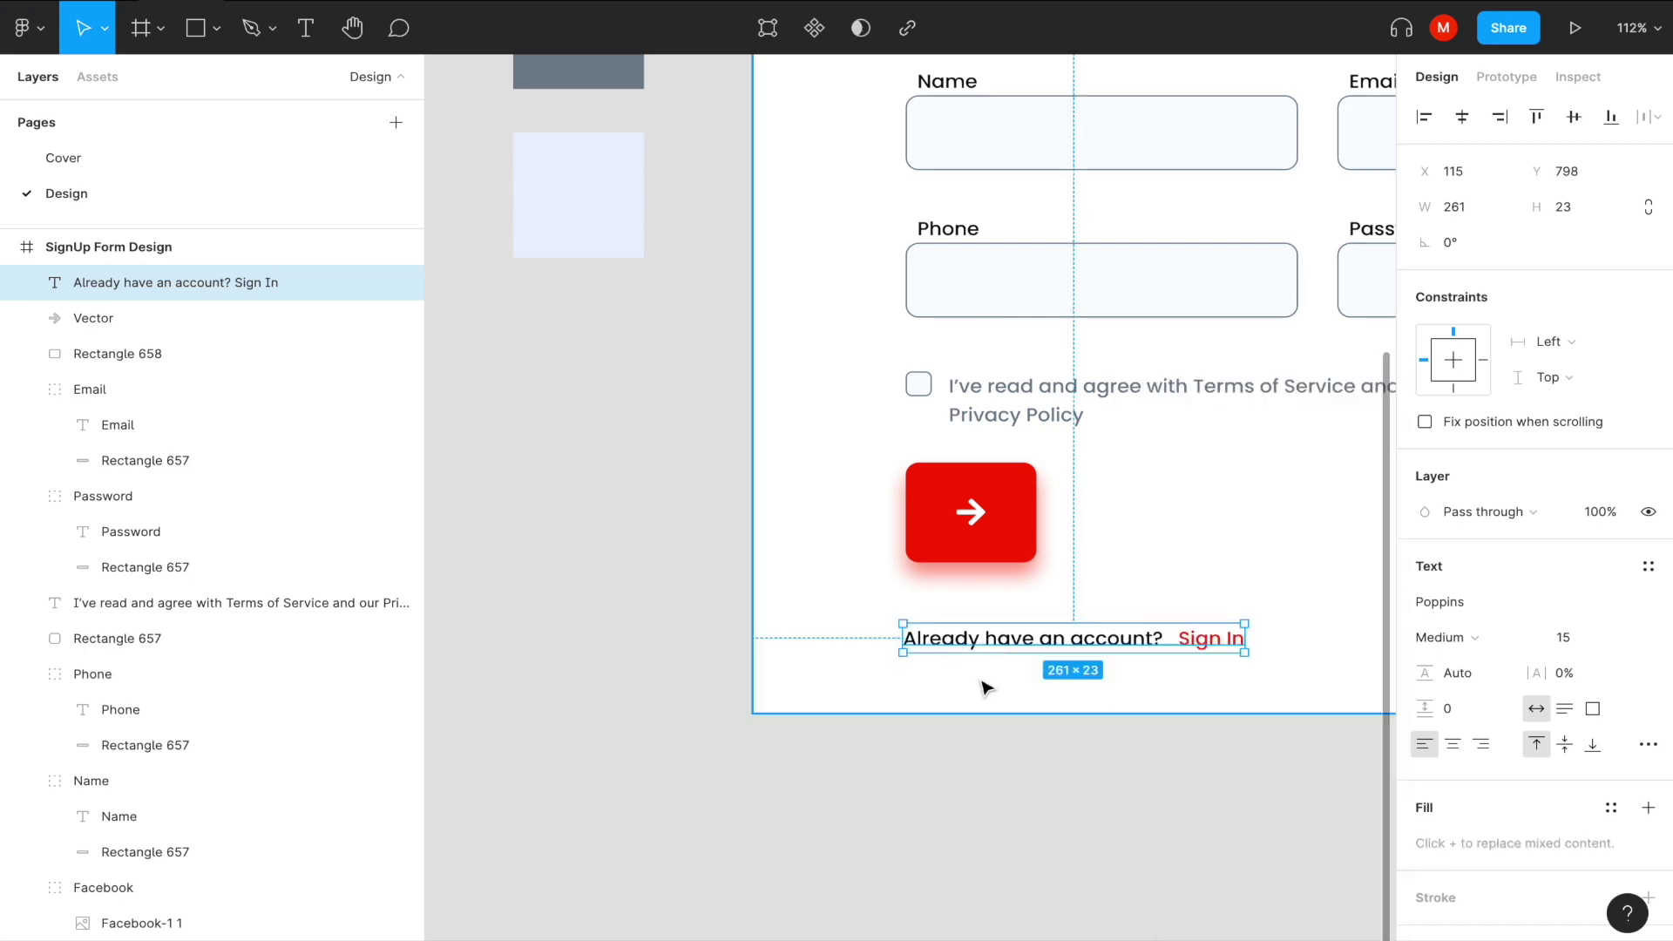
{"action": "left_click_drag", "start_coordinate": [975, 645], "coordinate": [979, 627]}
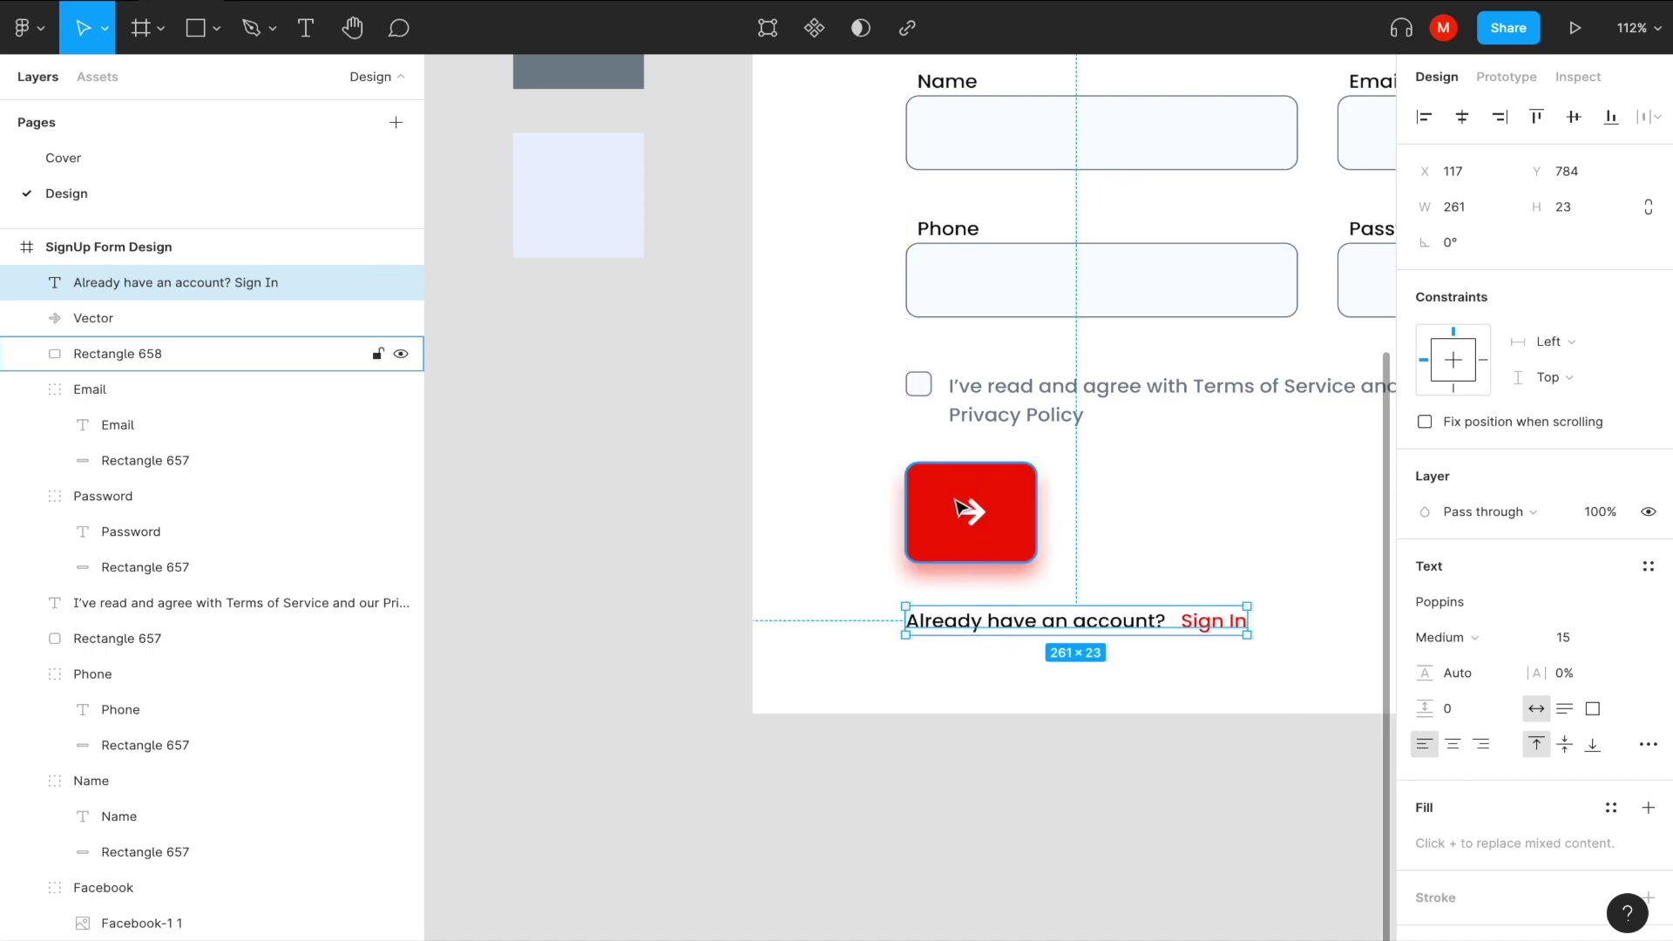
{"action": "left_click", "coordinate": [984, 688]}
{"action": "scroll", "coordinate": [987, 704], "scroll_direction": "down", "scroll_amount": 5}
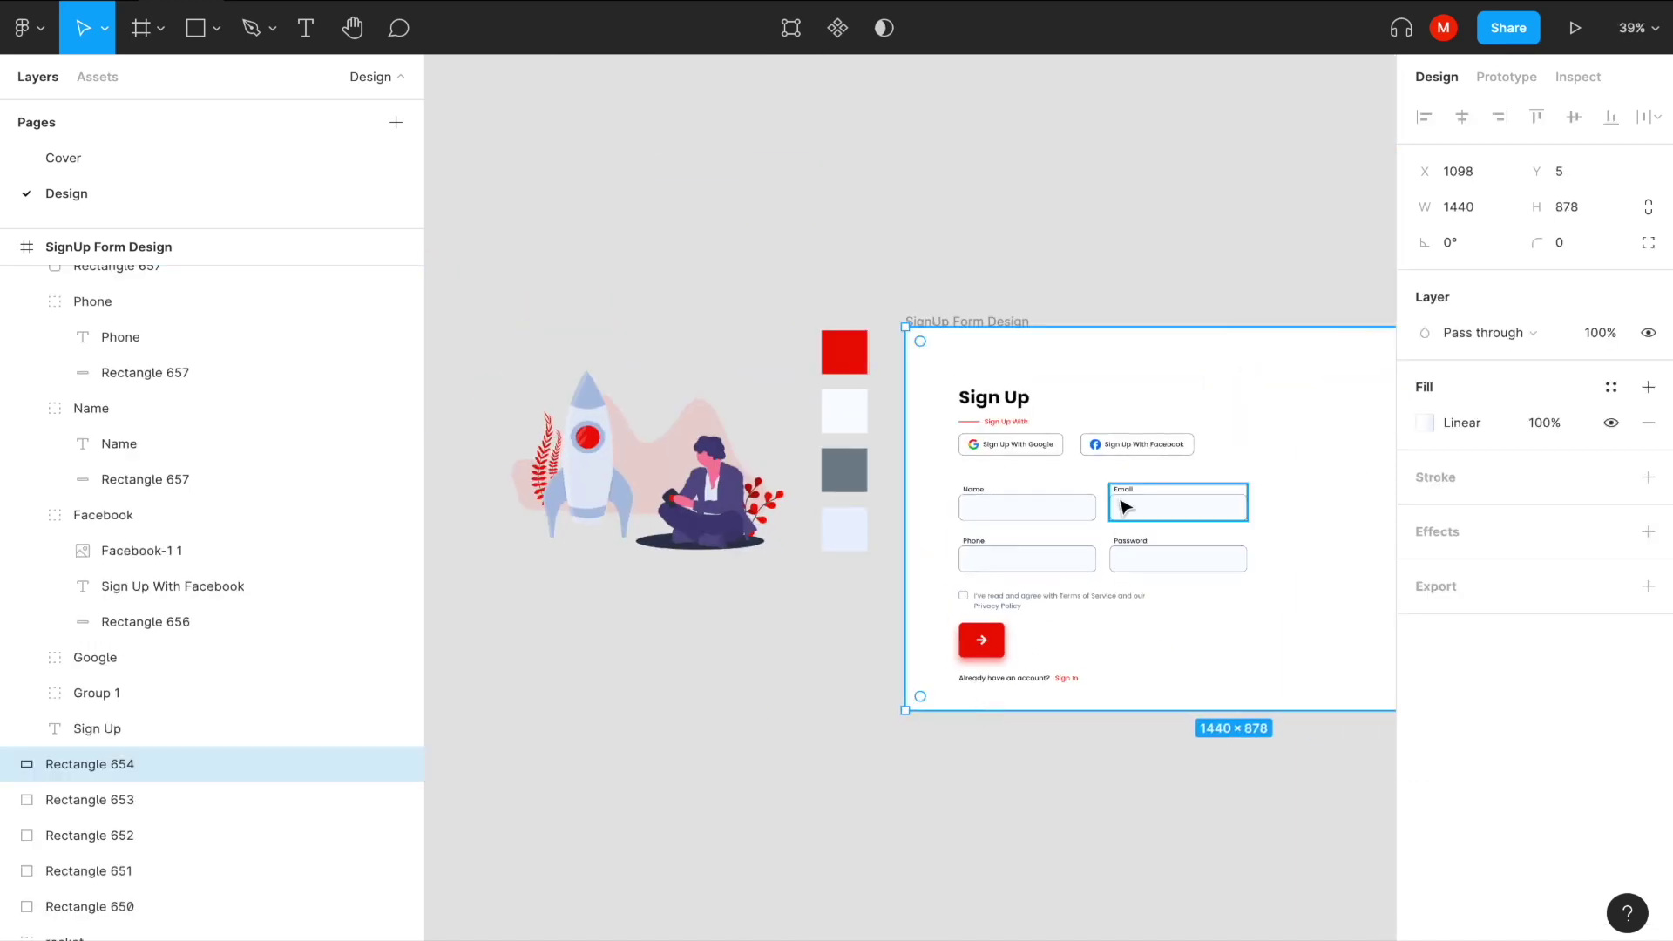
Group the Name, Email, Phone and Password fields and name the group Form.
{"action": "scroll", "coordinate": [1124, 507], "scroll_direction": "up", "scroll_amount": 2}
{"action": "scroll", "coordinate": [1124, 507], "scroll_direction": "up", "scroll_amount": 2}
{"action": "scroll", "coordinate": [1122, 507], "scroll_direction": "up", "scroll_amount": 3}
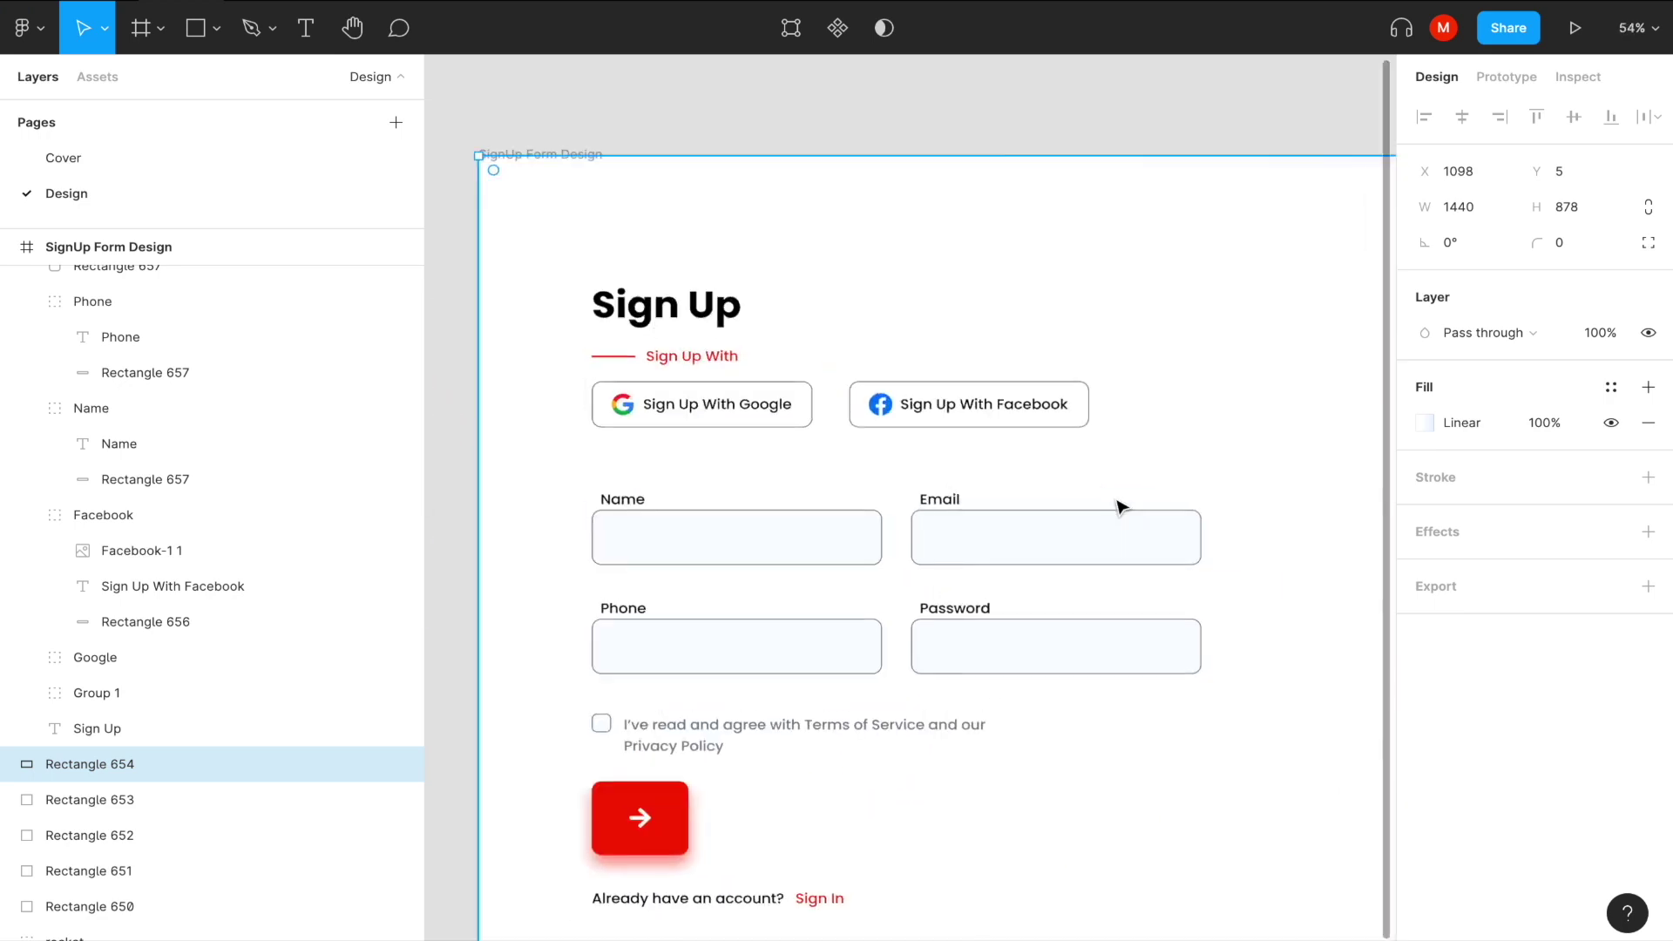
{"action": "left_click", "coordinate": [642, 503]}
{"action": "left_click", "coordinate": [952, 519], "text": "shift"}
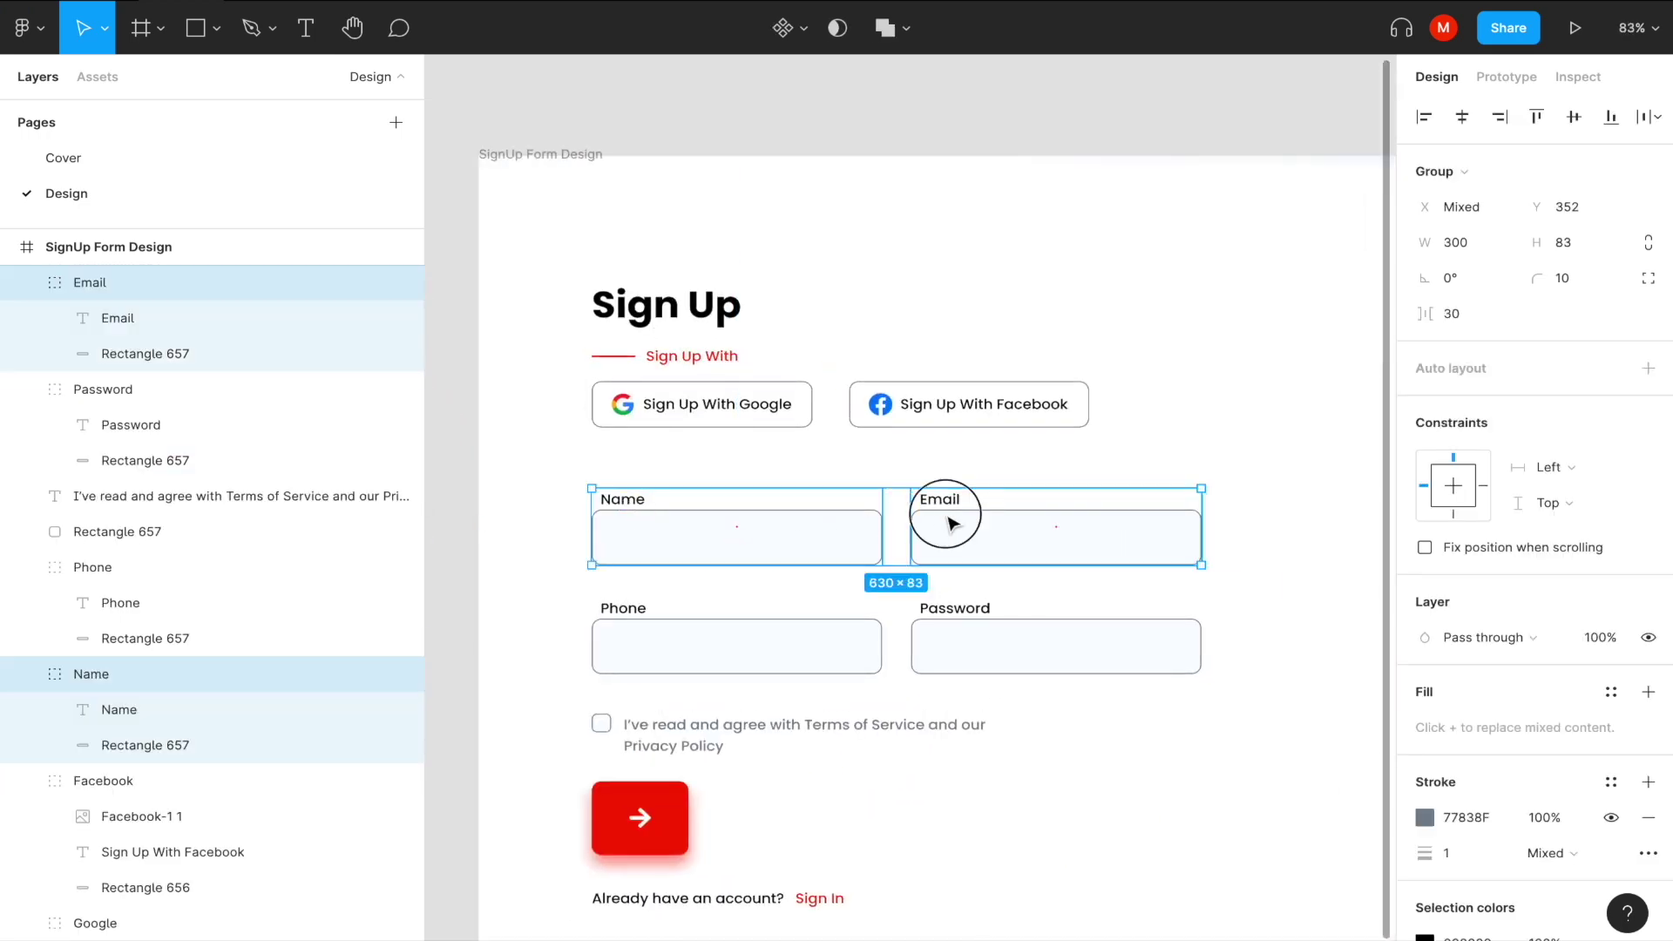
{"action": "left_click", "coordinate": [706, 644], "text": "shift"}
{"action": "left_click", "coordinate": [978, 654], "text": "shift"}
{"action": "key", "text": "ctrl+g"}
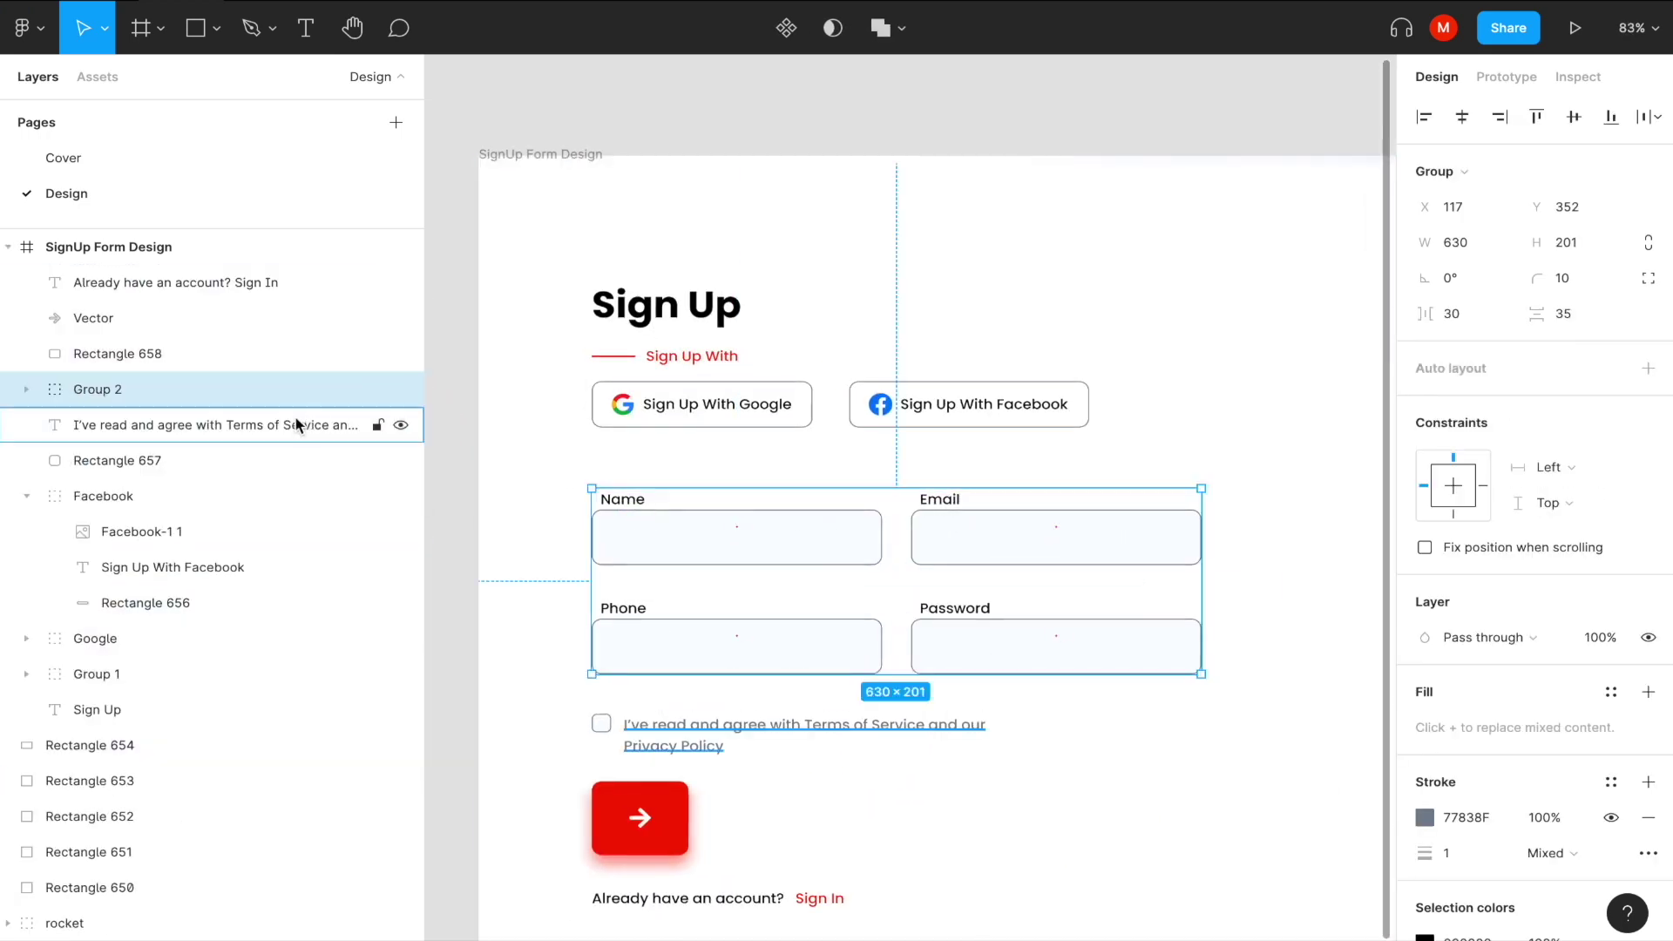
{"action": "double_click", "coordinate": [75, 389]}
{"action": "type", "text": "m"}
{"action": "key", "text": "Return"}
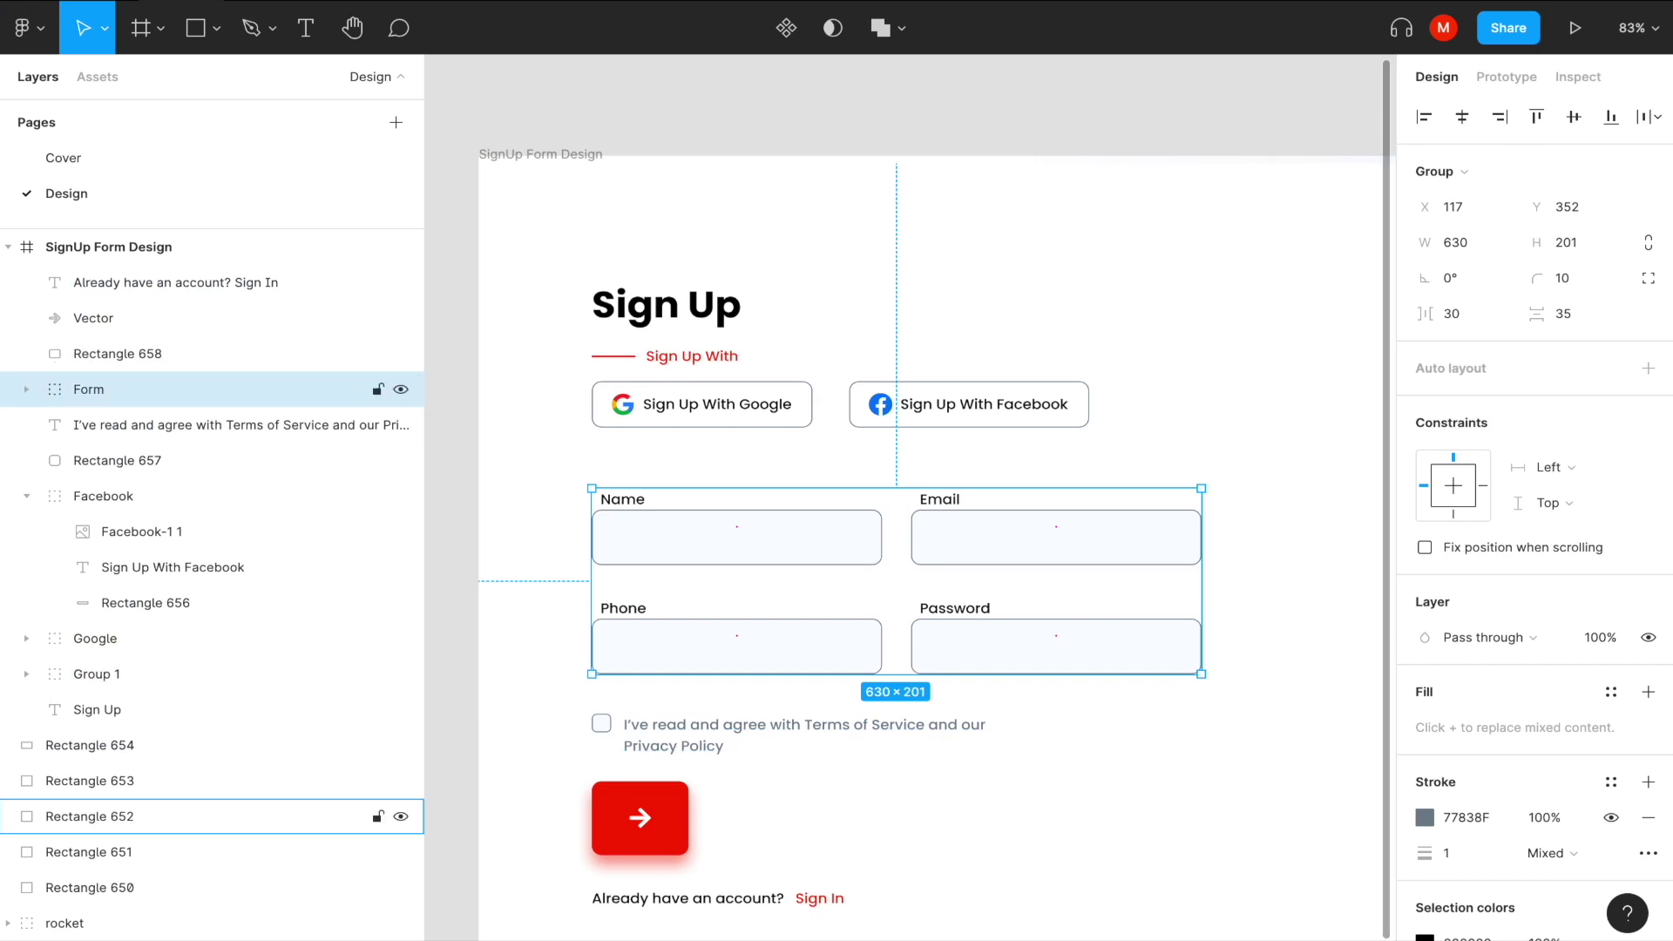
Group the checkbox with its consent text, then move both groups up.
{"action": "left_click", "coordinate": [601, 723]}
{"action": "left_click", "coordinate": [663, 737], "text": "shift"}
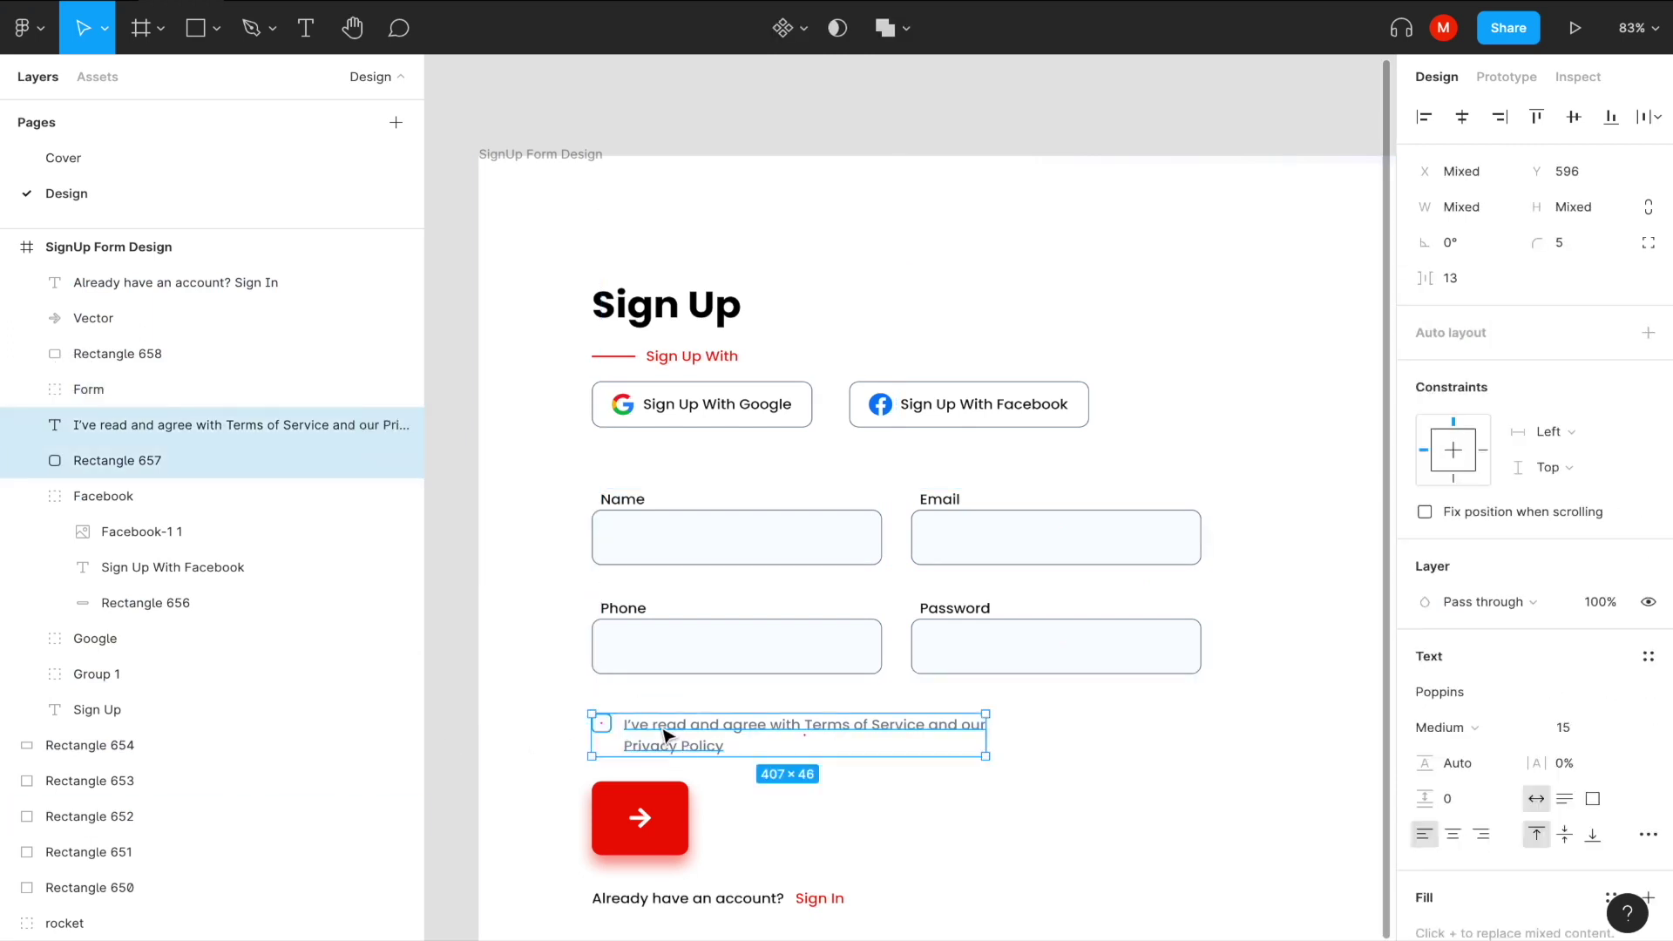
{"action": "key", "text": "ctrl+g"}
{"action": "left_click", "coordinate": [702, 547]}
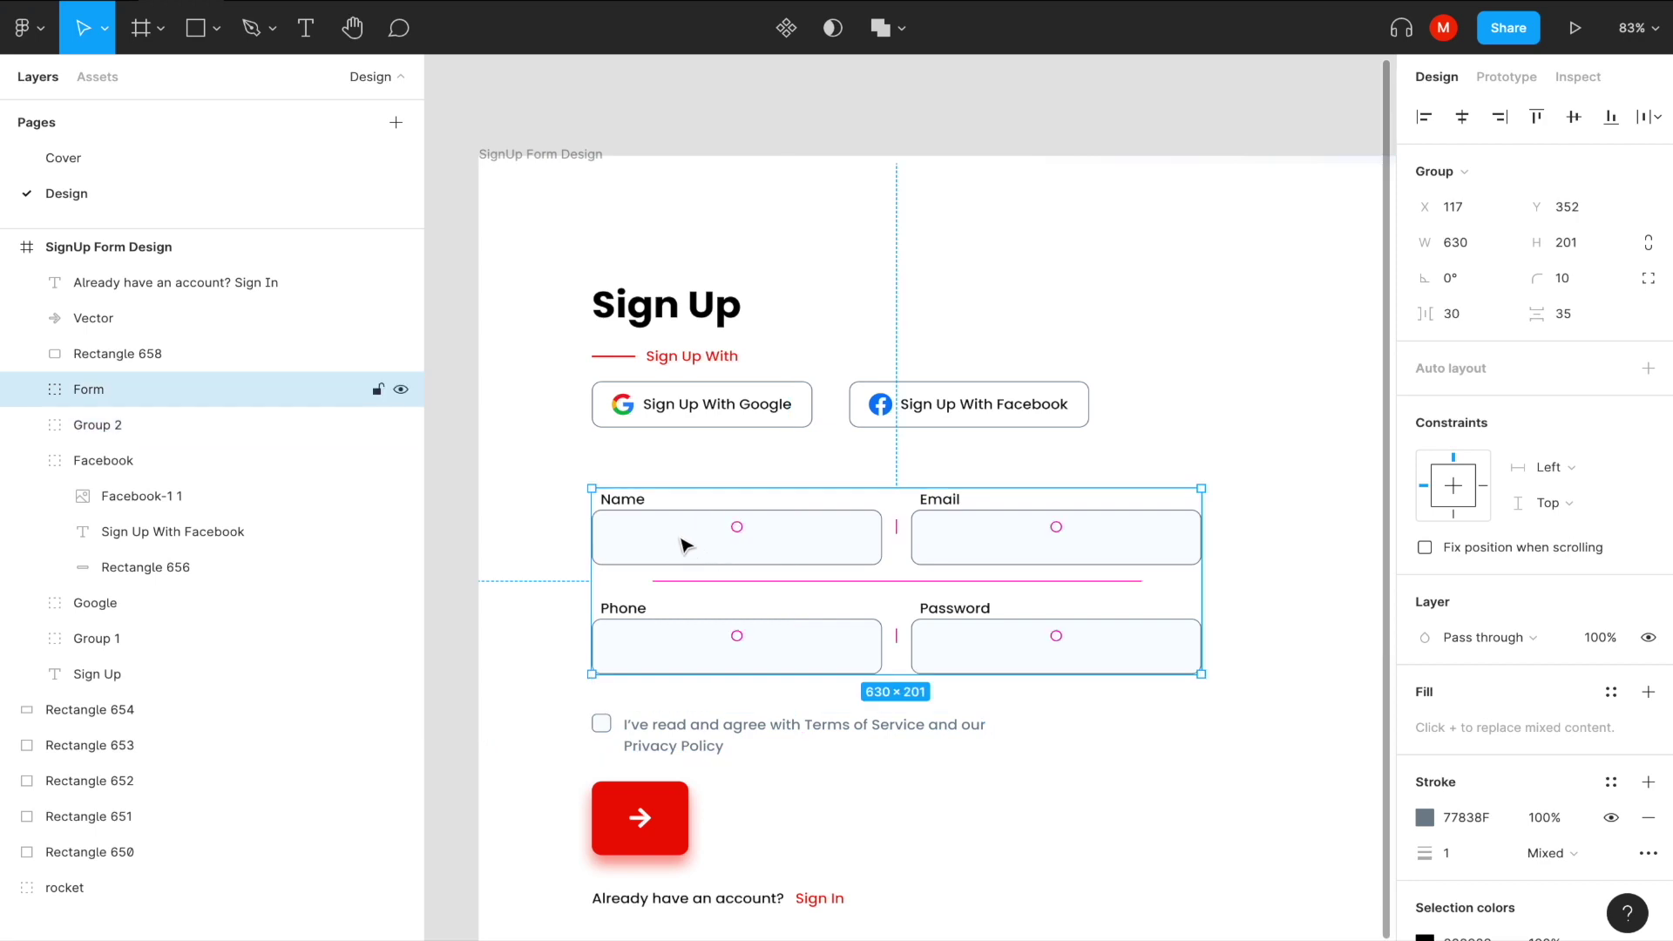
{"action": "left_click_drag", "start_coordinate": [684, 545], "coordinate": [680, 533]}
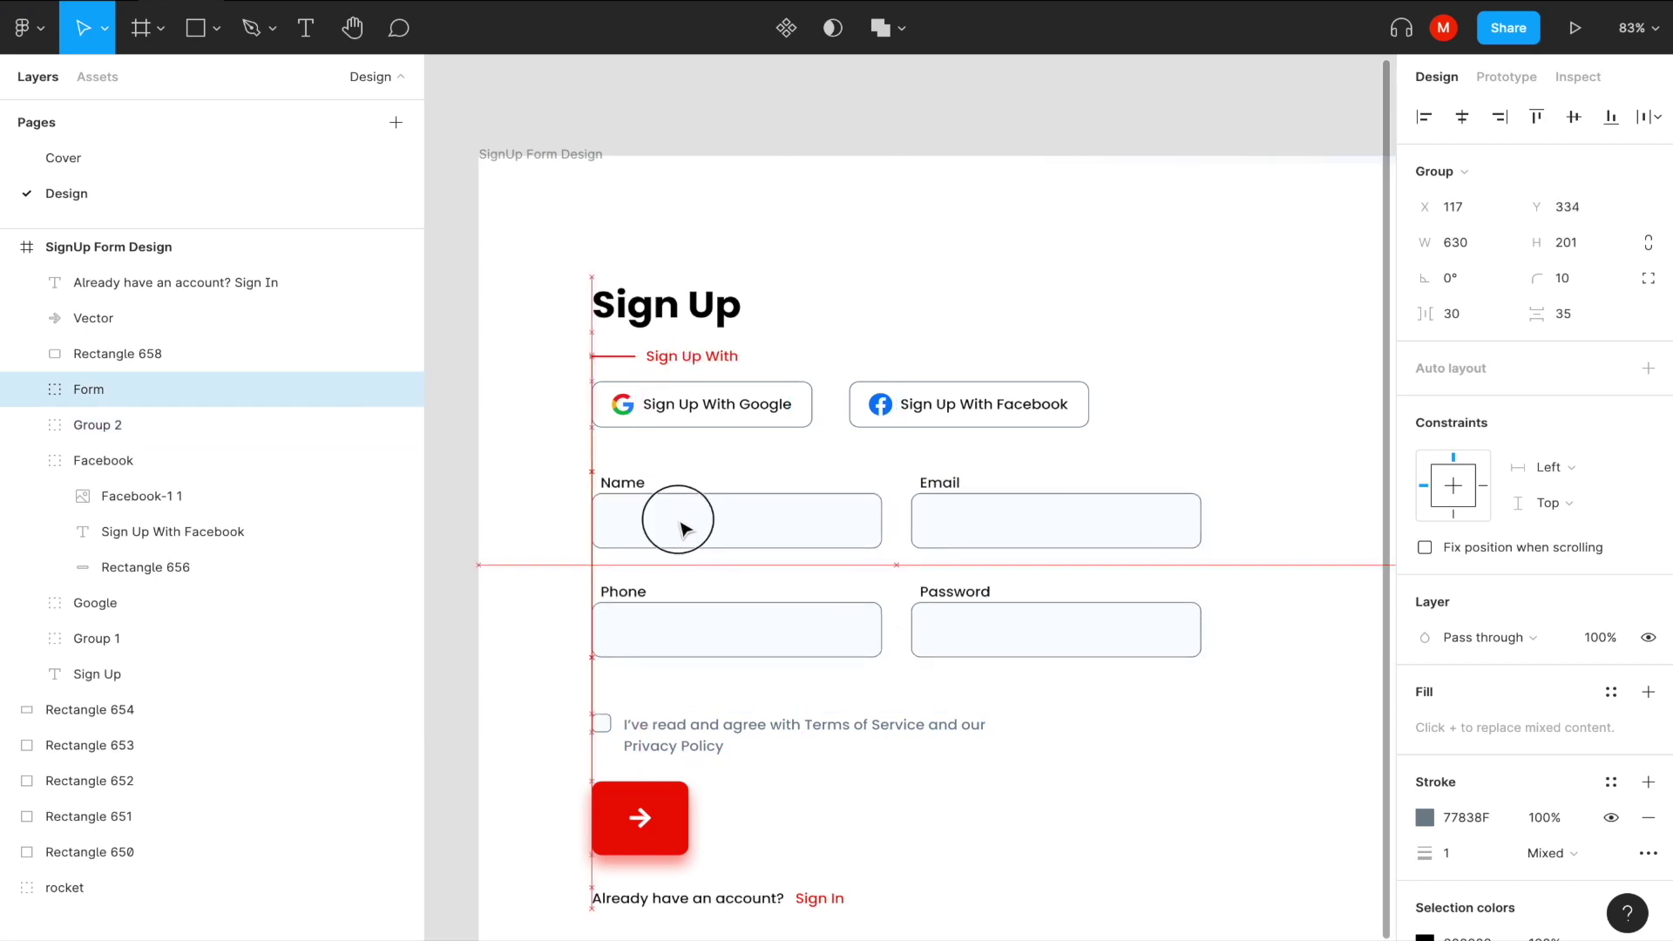
{"action": "left_click_drag", "start_coordinate": [681, 533], "coordinate": [683, 532]}
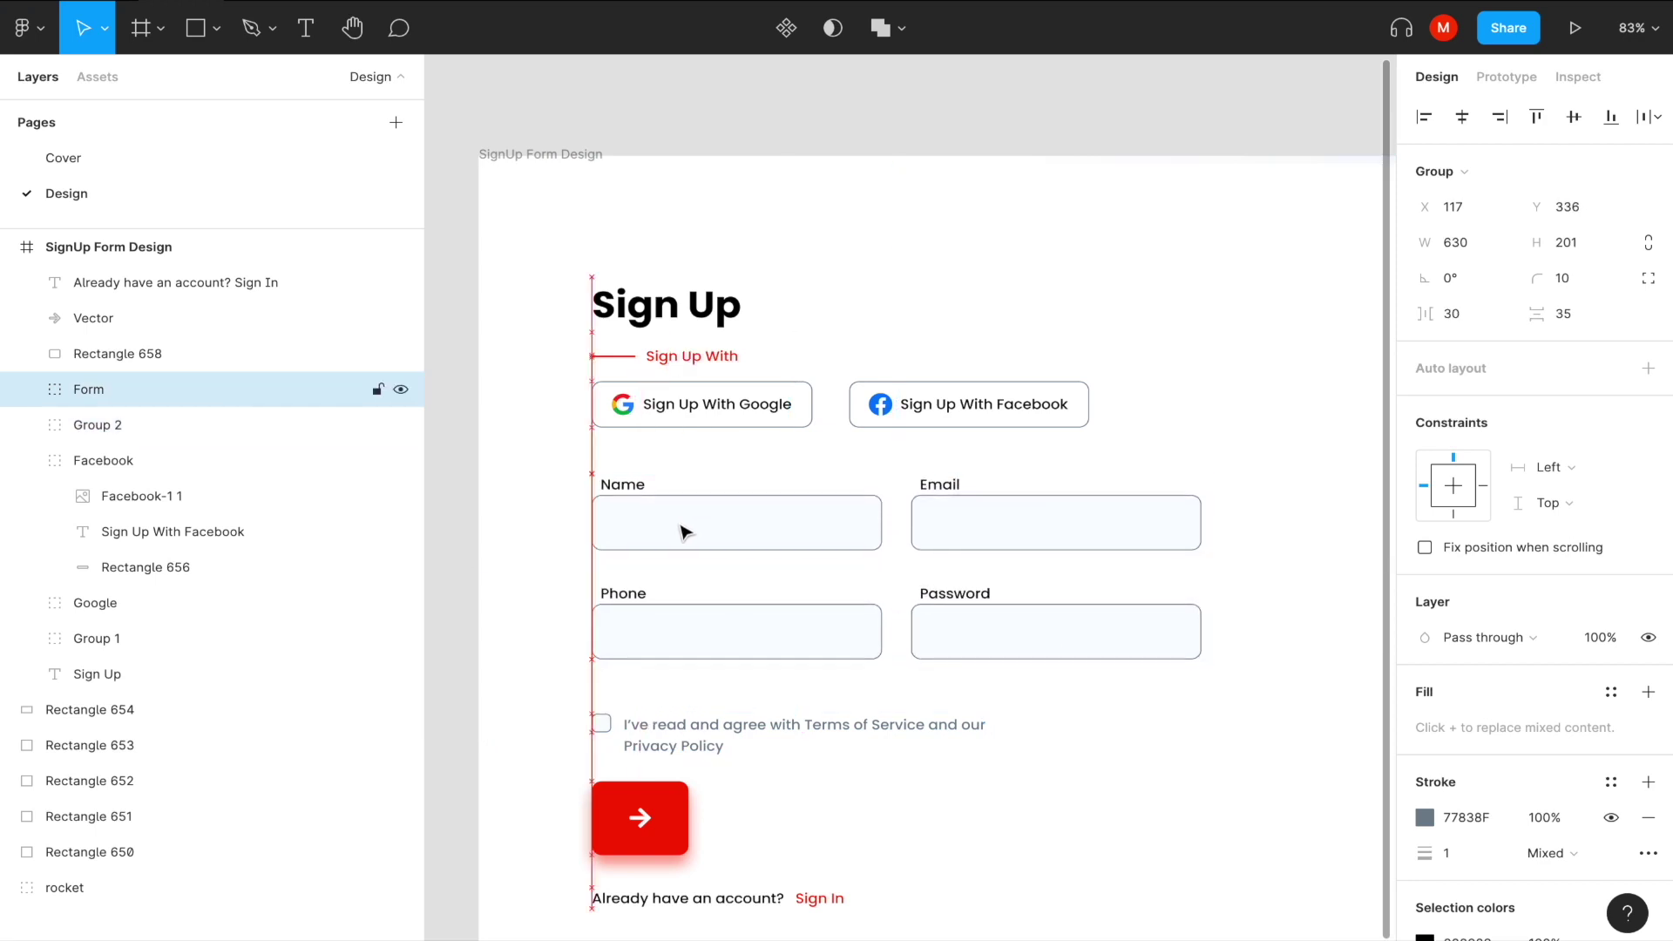
{"action": "left_click_drag", "start_coordinate": [672, 730], "coordinate": [671, 710]}
{"action": "left_click", "coordinate": [662, 818]}
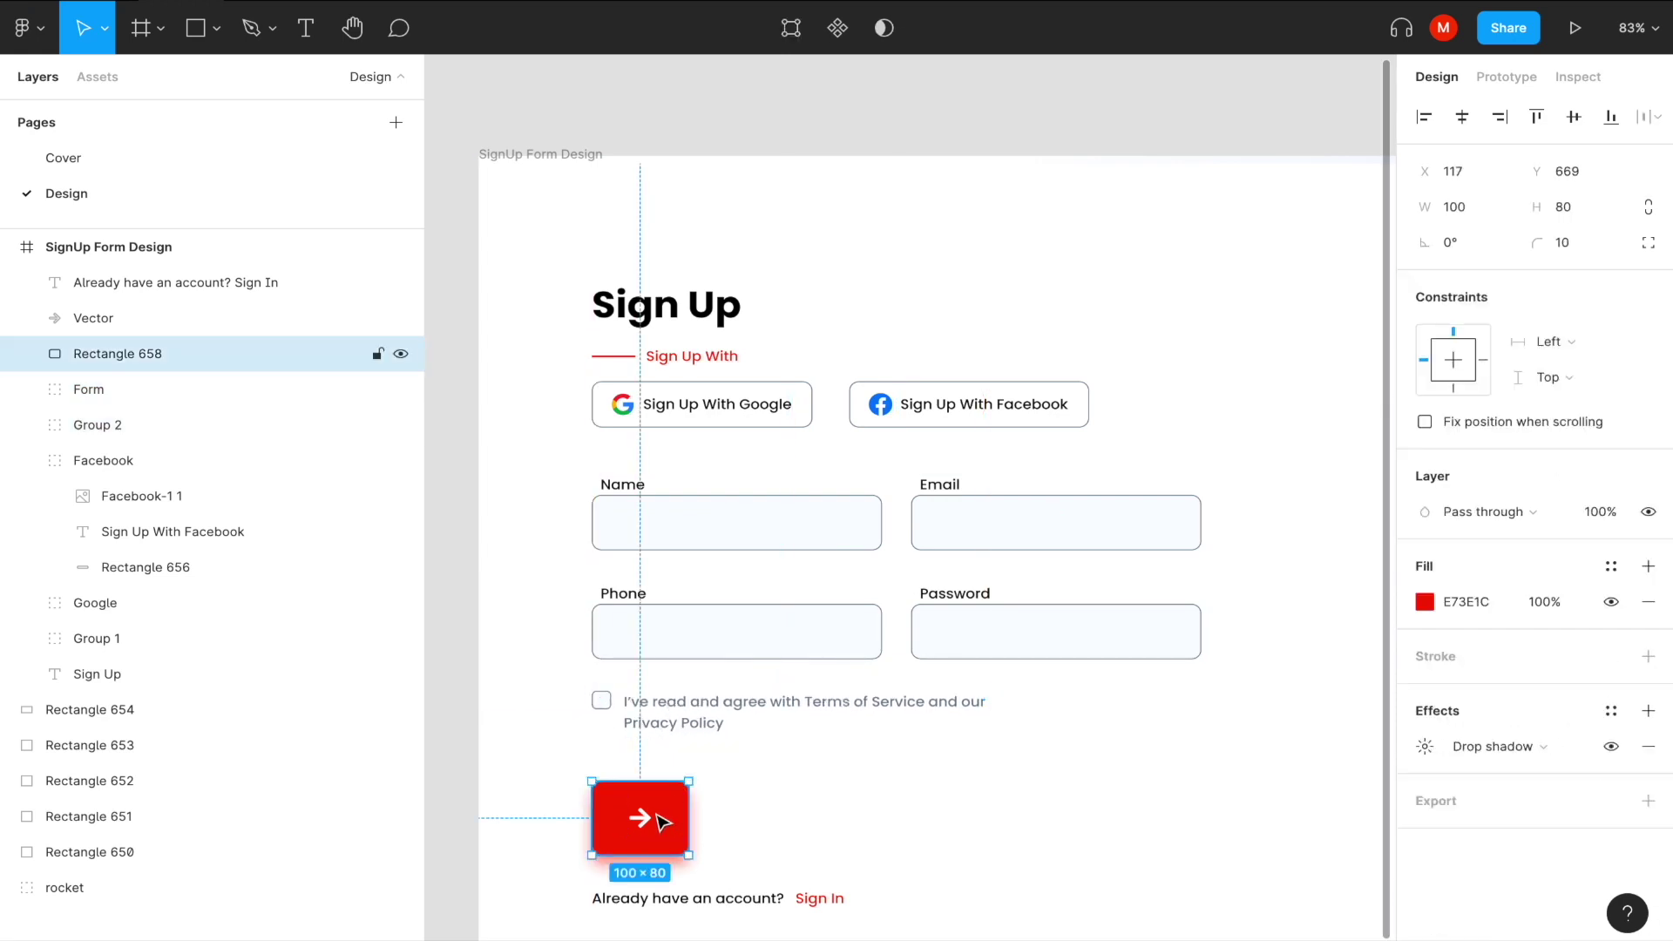
Group the arrow and red rectangle as 'next button' and move it up.
{"action": "left_click", "coordinate": [640, 820], "text": "shift"}
{"action": "key", "text": "ctrl+g"}
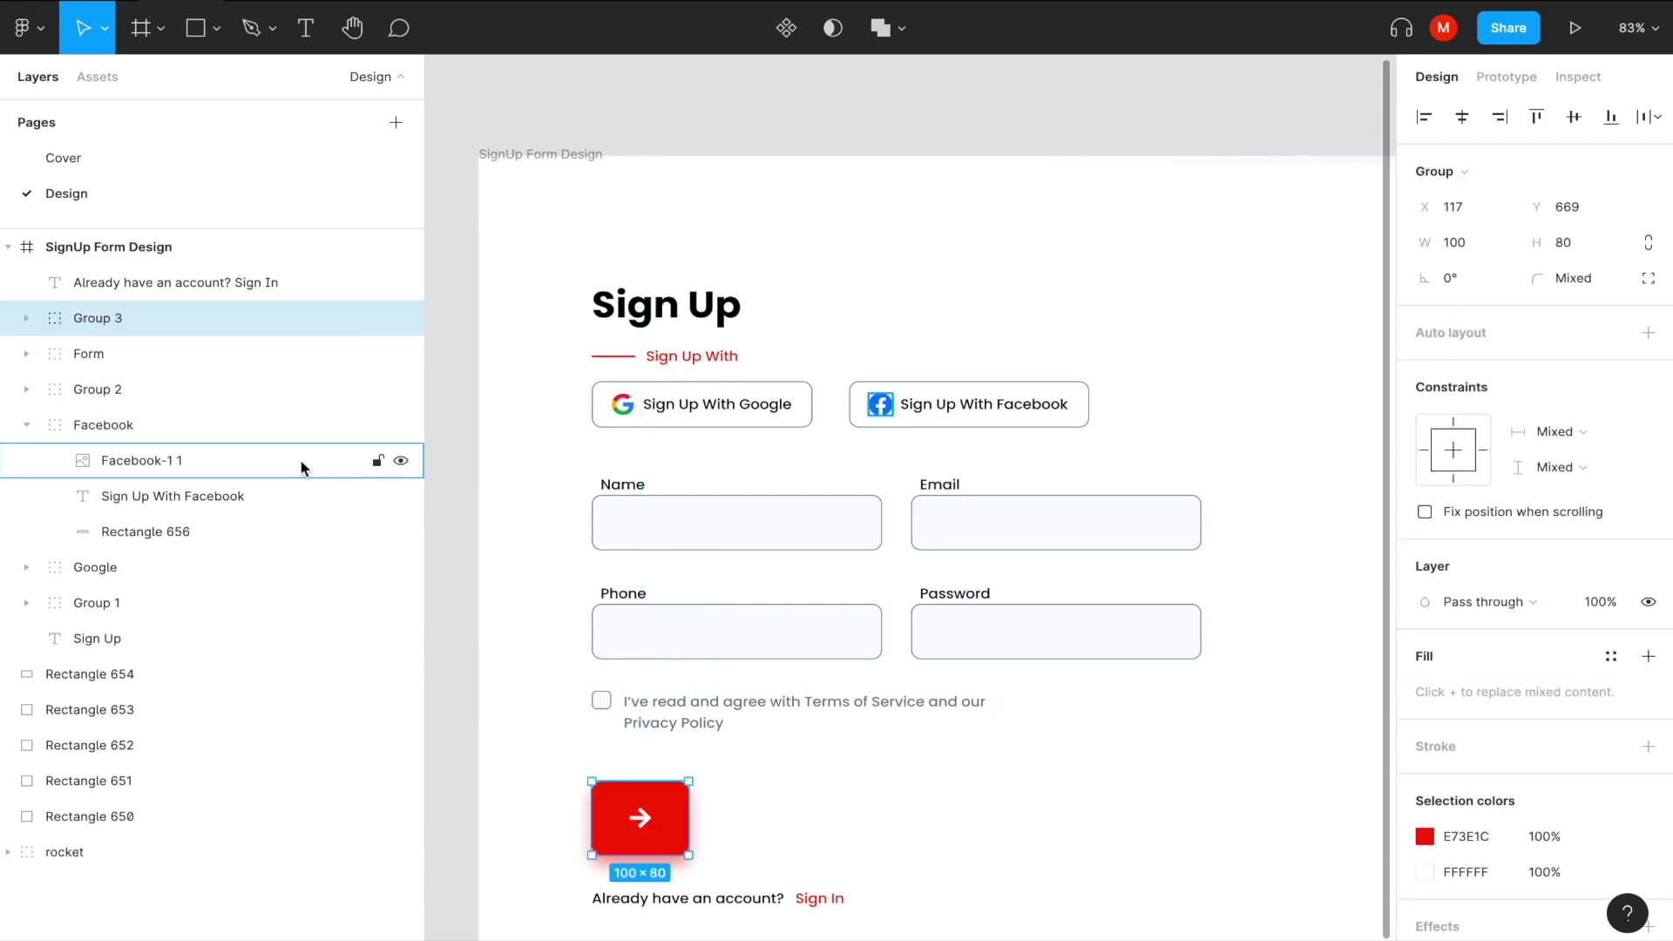
{"action": "double_click", "coordinate": [126, 318]}
{"action": "type", "text": "next button"}
{"action": "key", "text": "Return"}
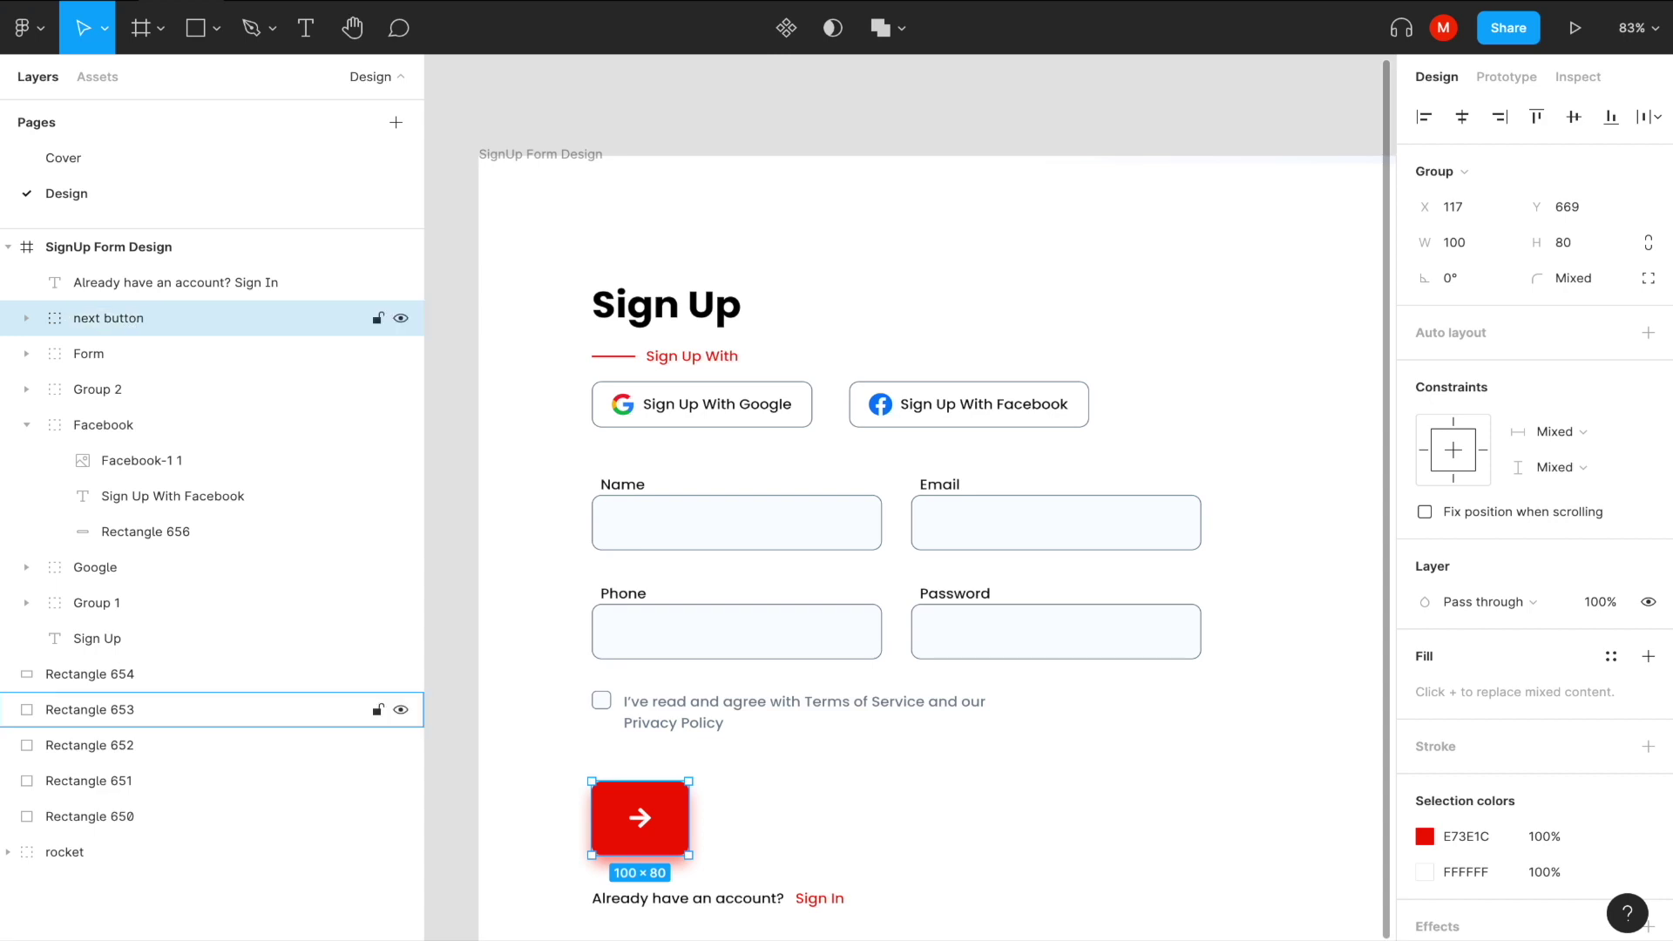
{"action": "left_click_drag", "start_coordinate": [666, 825], "coordinate": [664, 806]}
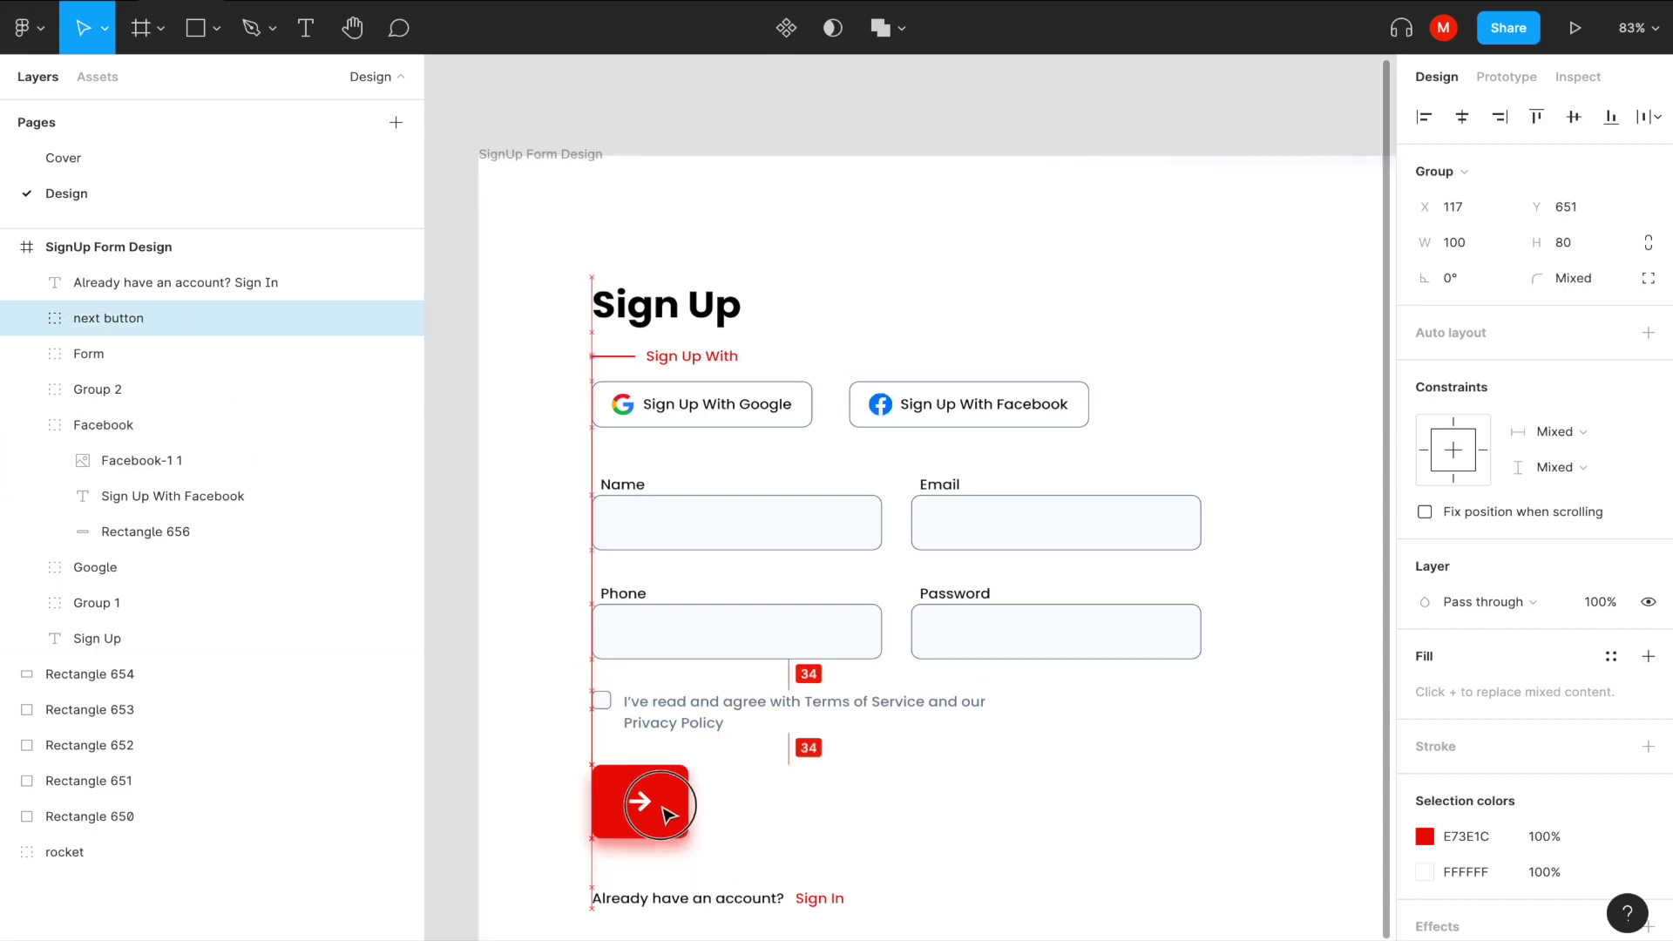
Move the 'Already have an account? Sign In' line up under the button.
{"action": "scroll", "coordinate": [819, 749], "scroll_direction": "down", "scroll_amount": 3}
{"action": "left_click", "coordinate": [655, 697]}
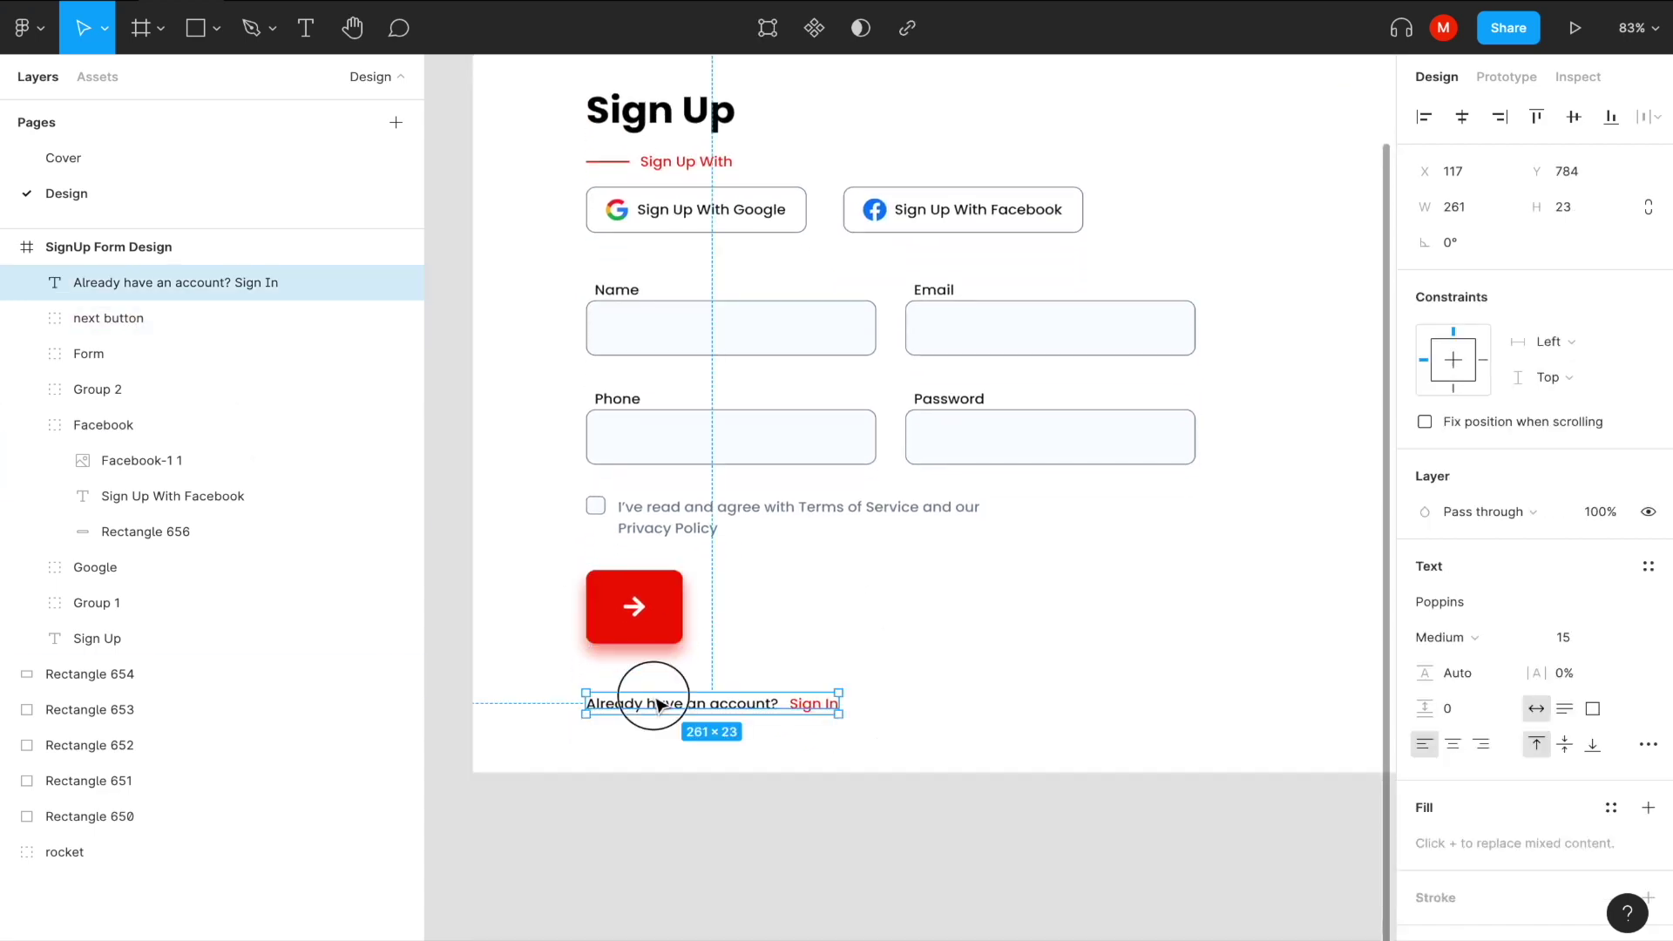
{"action": "left_click_drag", "start_coordinate": [657, 697], "coordinate": [660, 690]}
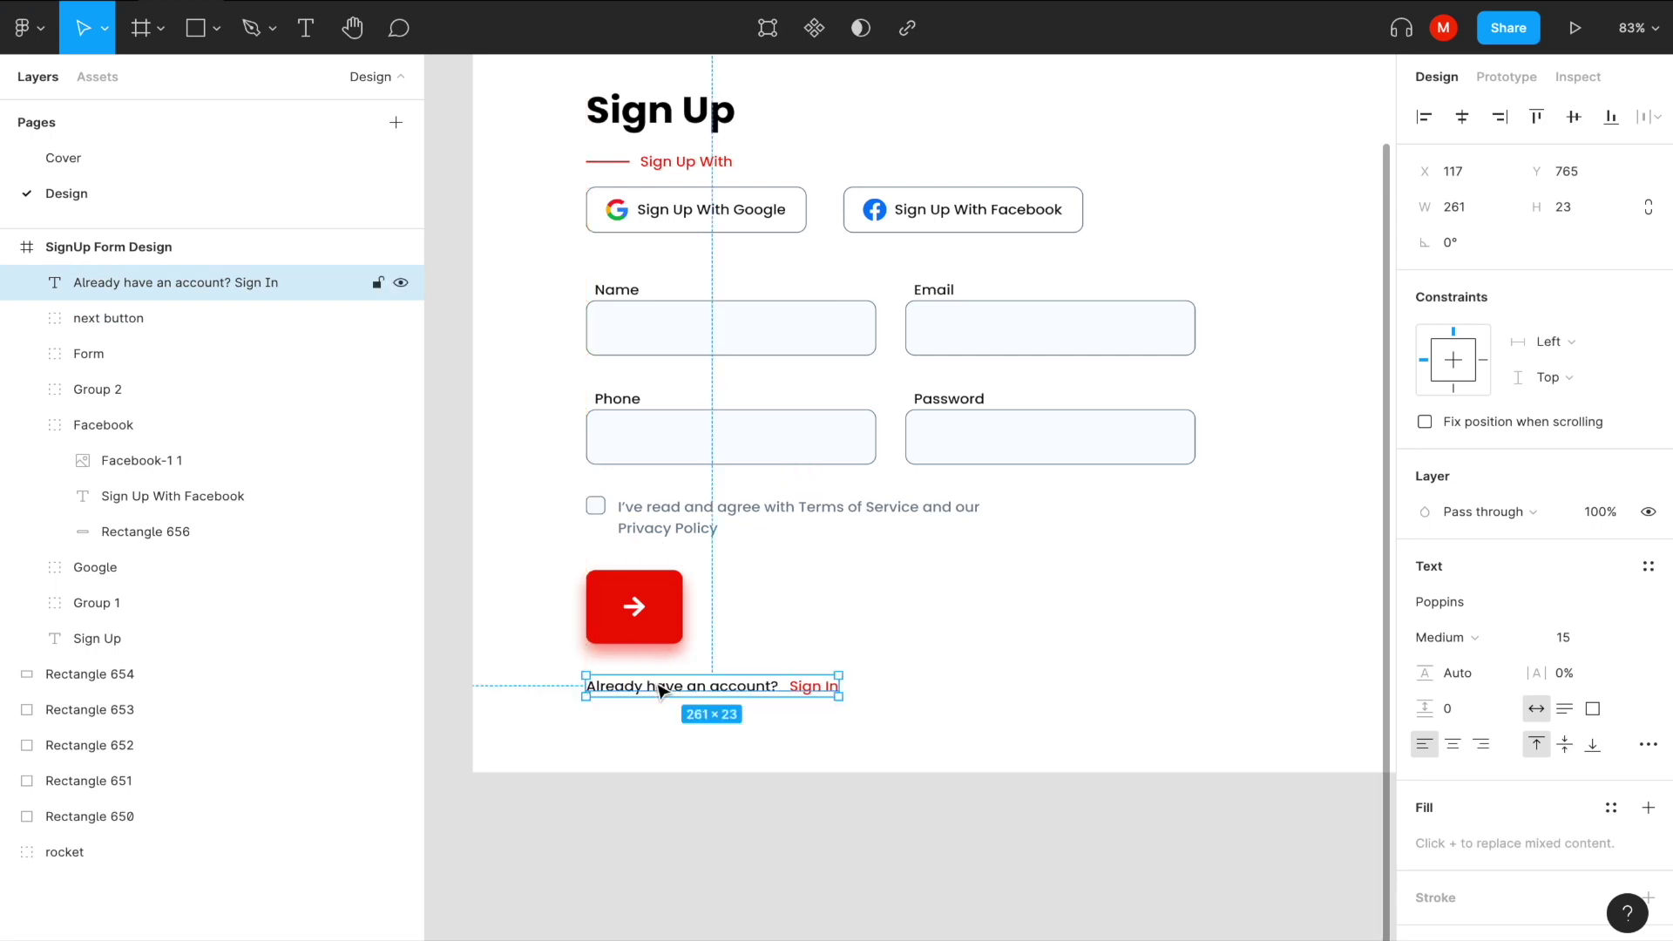
{"action": "left_click", "coordinate": [664, 616], "text": "shift"}
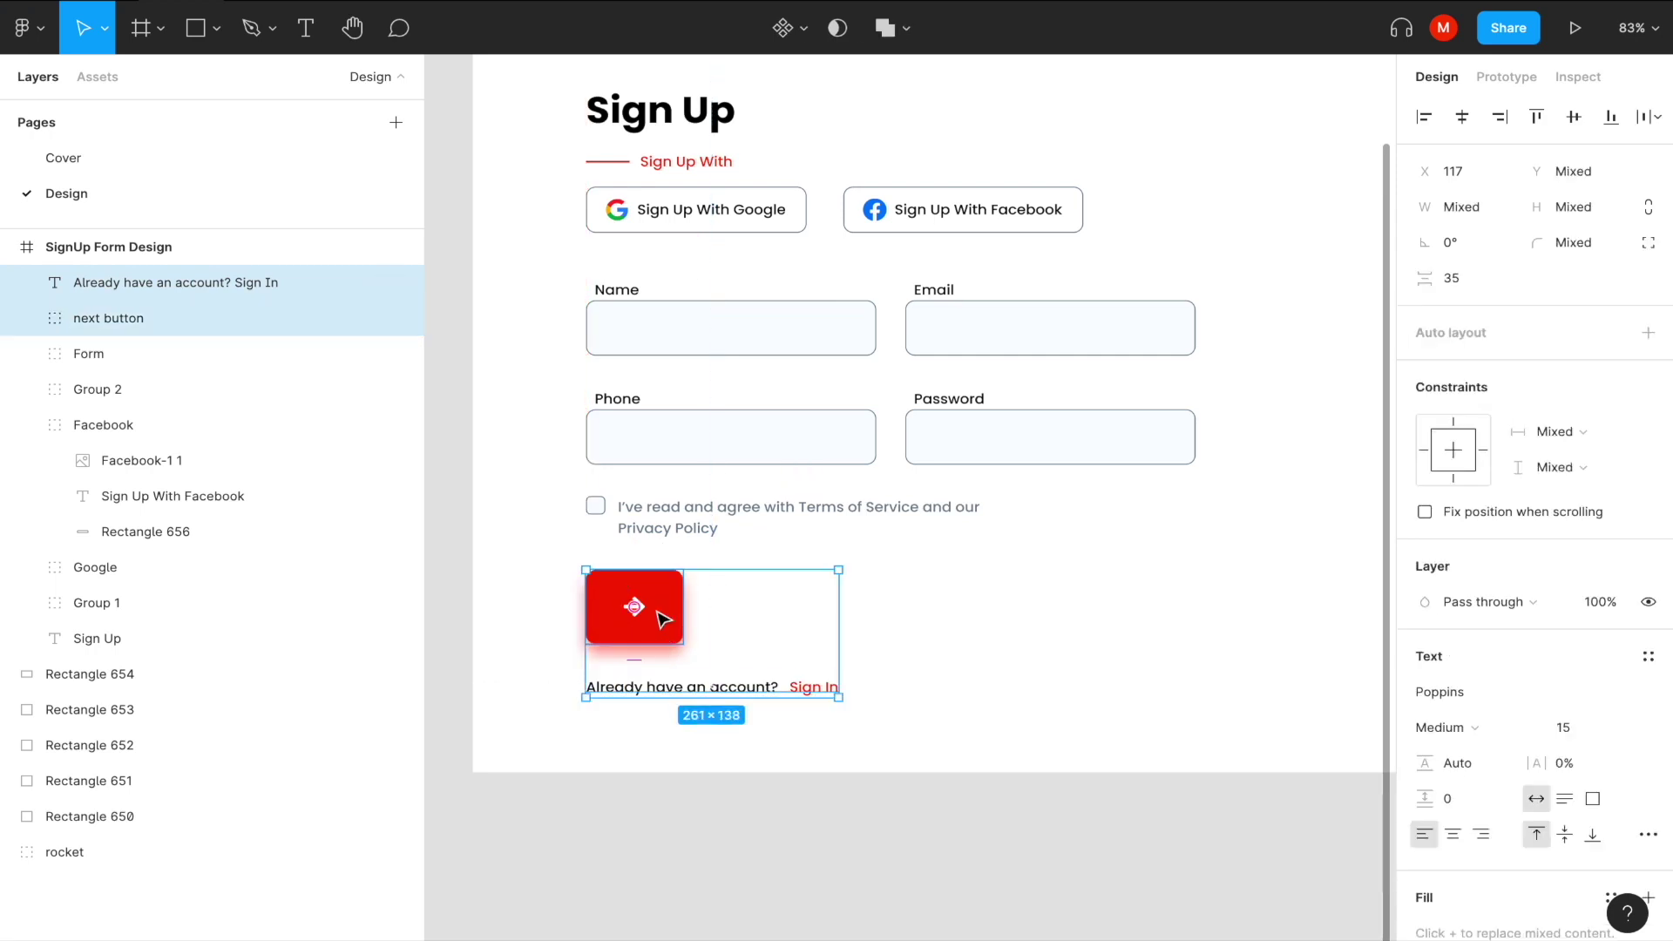
{"action": "left_click", "coordinate": [618, 516], "text": "shift"}
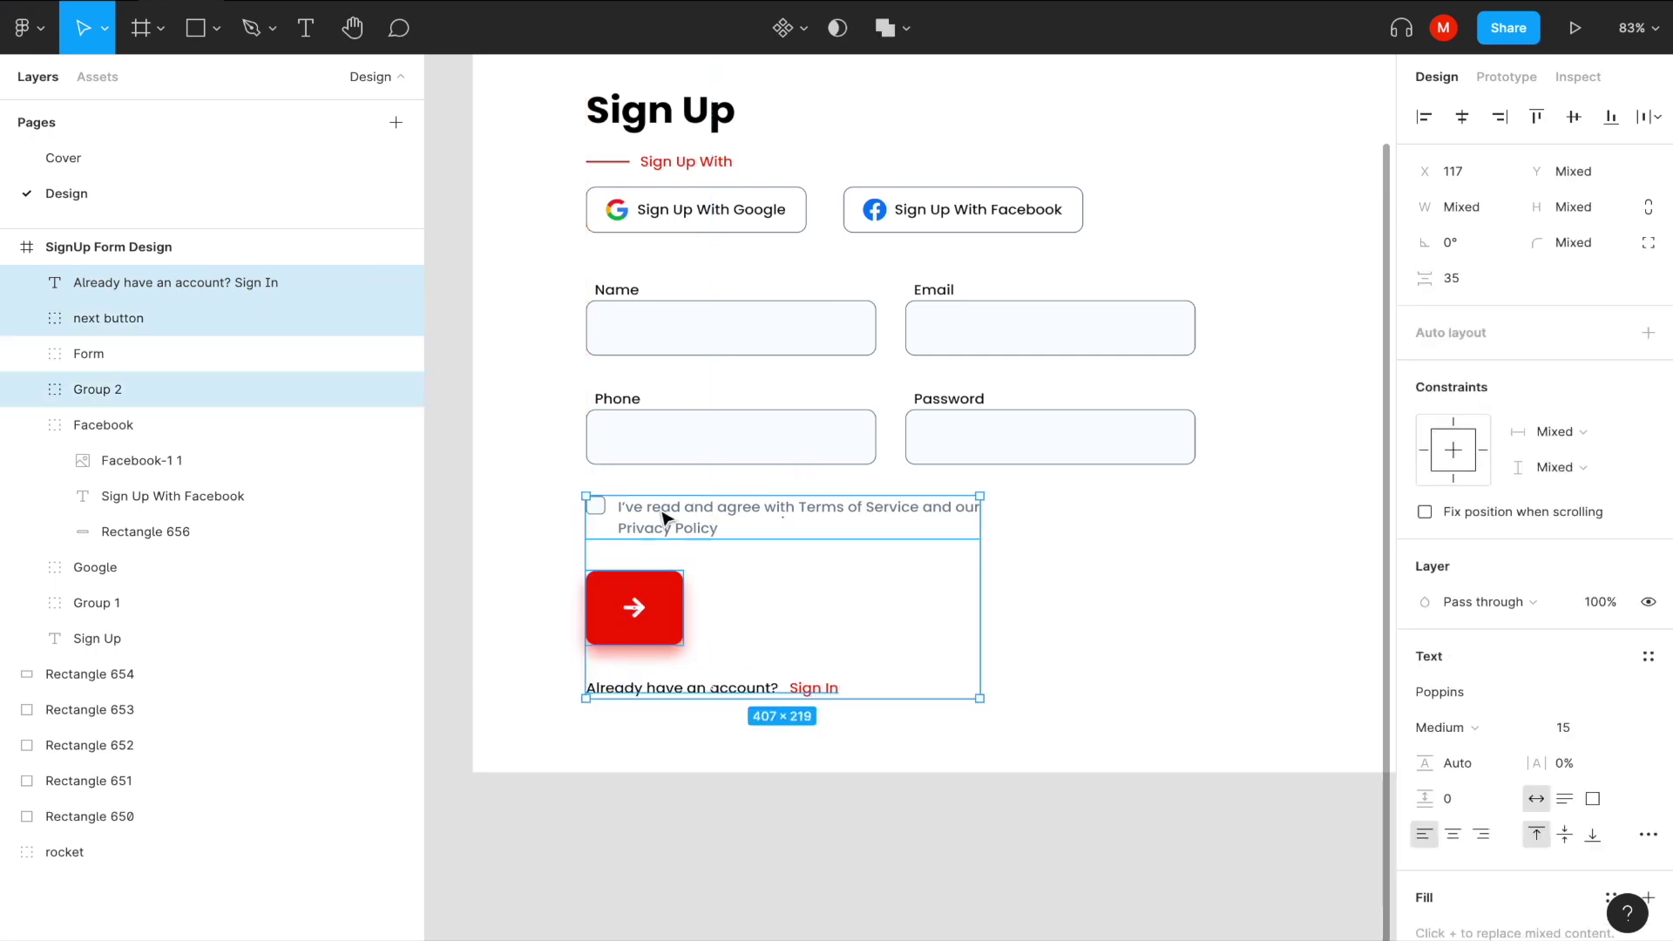
{"action": "left_click", "coordinate": [1281, 547]}
{"action": "scroll", "coordinate": [1285, 549], "scroll_direction": "down", "scroll_amount": 5}
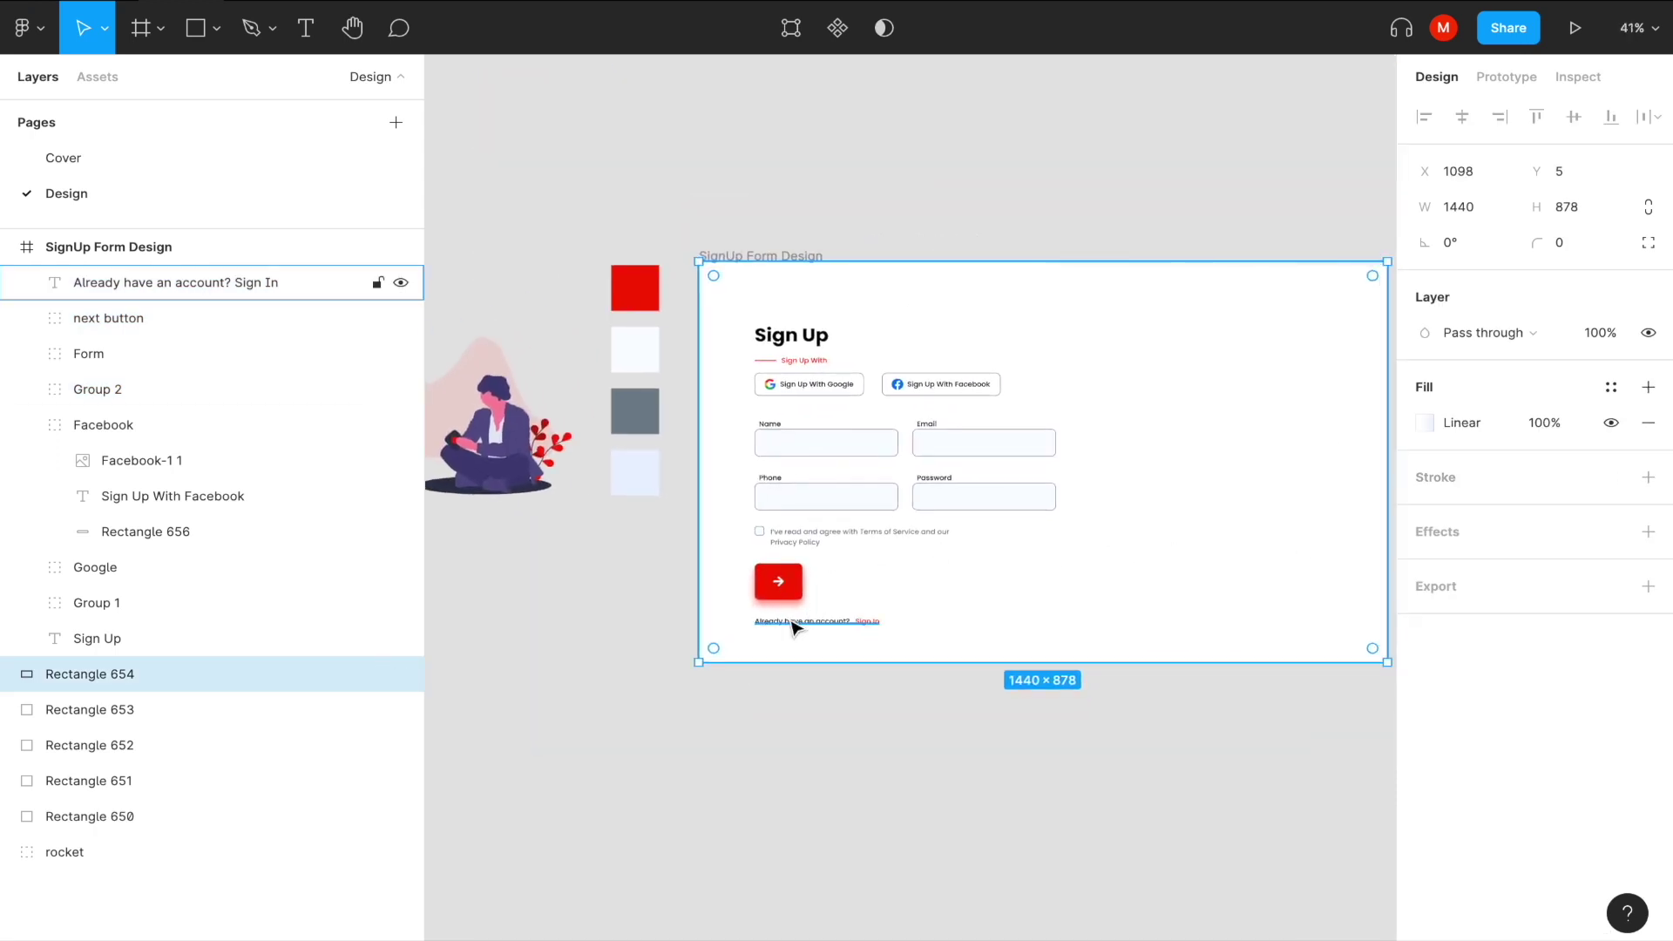
Nudge all the sign-up form layers up slightly within the frame.
{"action": "left_click", "coordinate": [122, 283]}
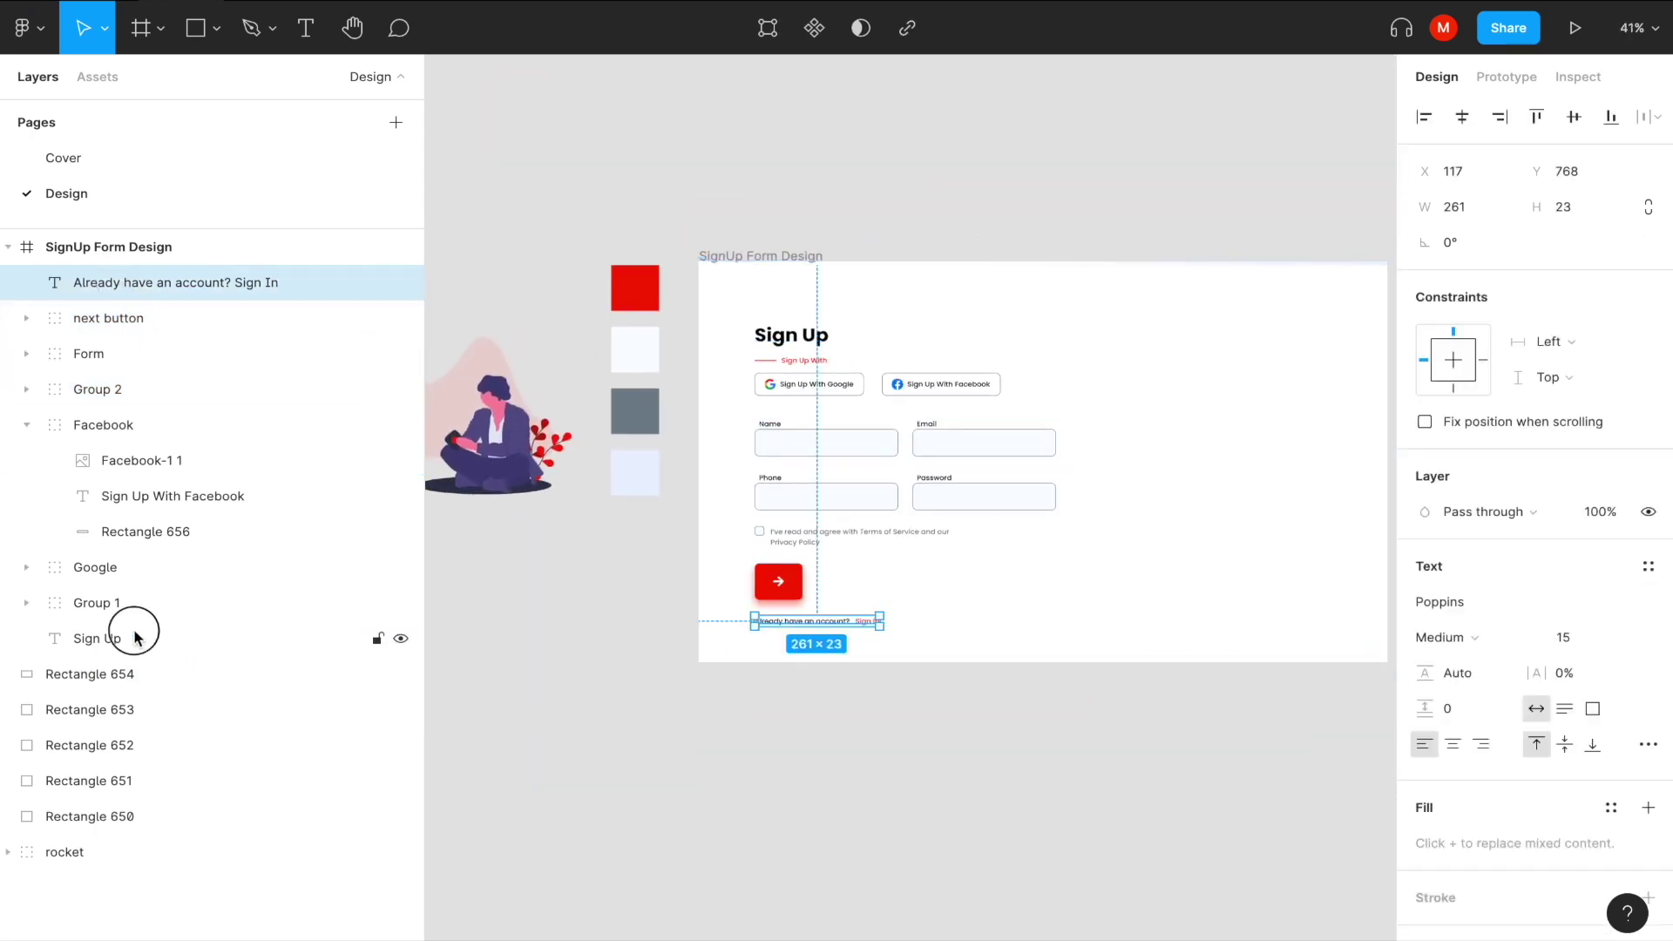
{"action": "left_click", "coordinate": [131, 638], "text": "shift"}
{"action": "left_click_drag", "start_coordinate": [860, 498], "coordinate": [857, 487]}
{"action": "left_click", "coordinate": [1145, 598]}
Move the rocket illustration into the frame at the right of the form.
{"action": "scroll", "coordinate": [1150, 599], "scroll_direction": "right", "scroll_amount": 3}
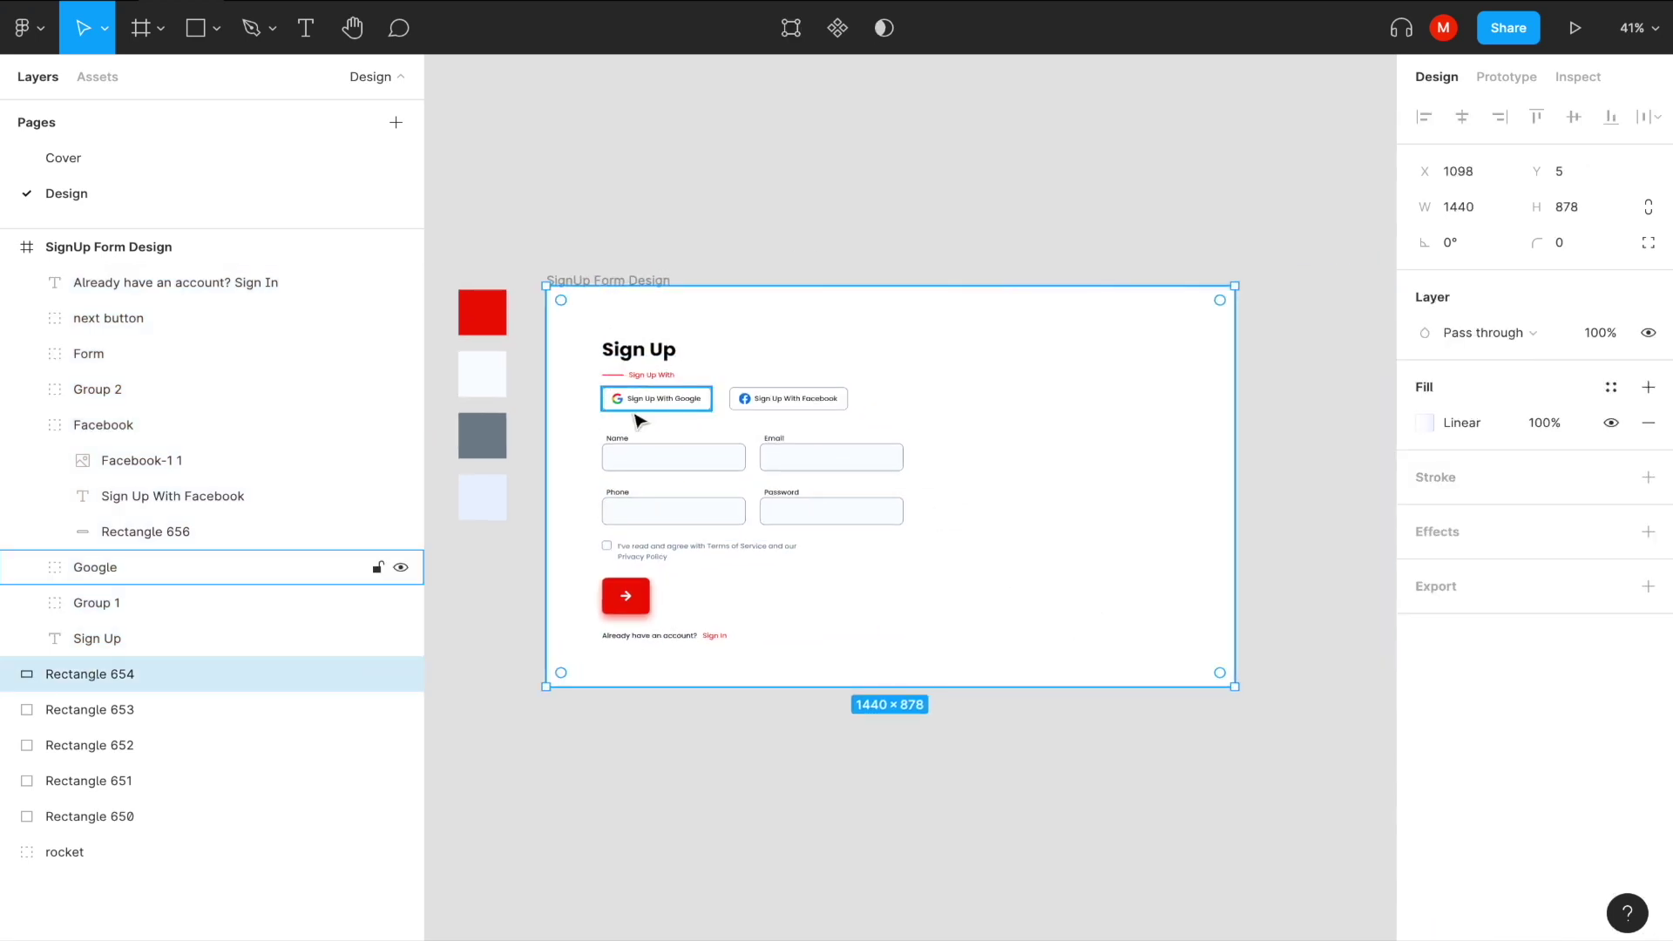
{"action": "scroll", "coordinate": [567, 467], "scroll_direction": "down", "scroll_amount": 3}
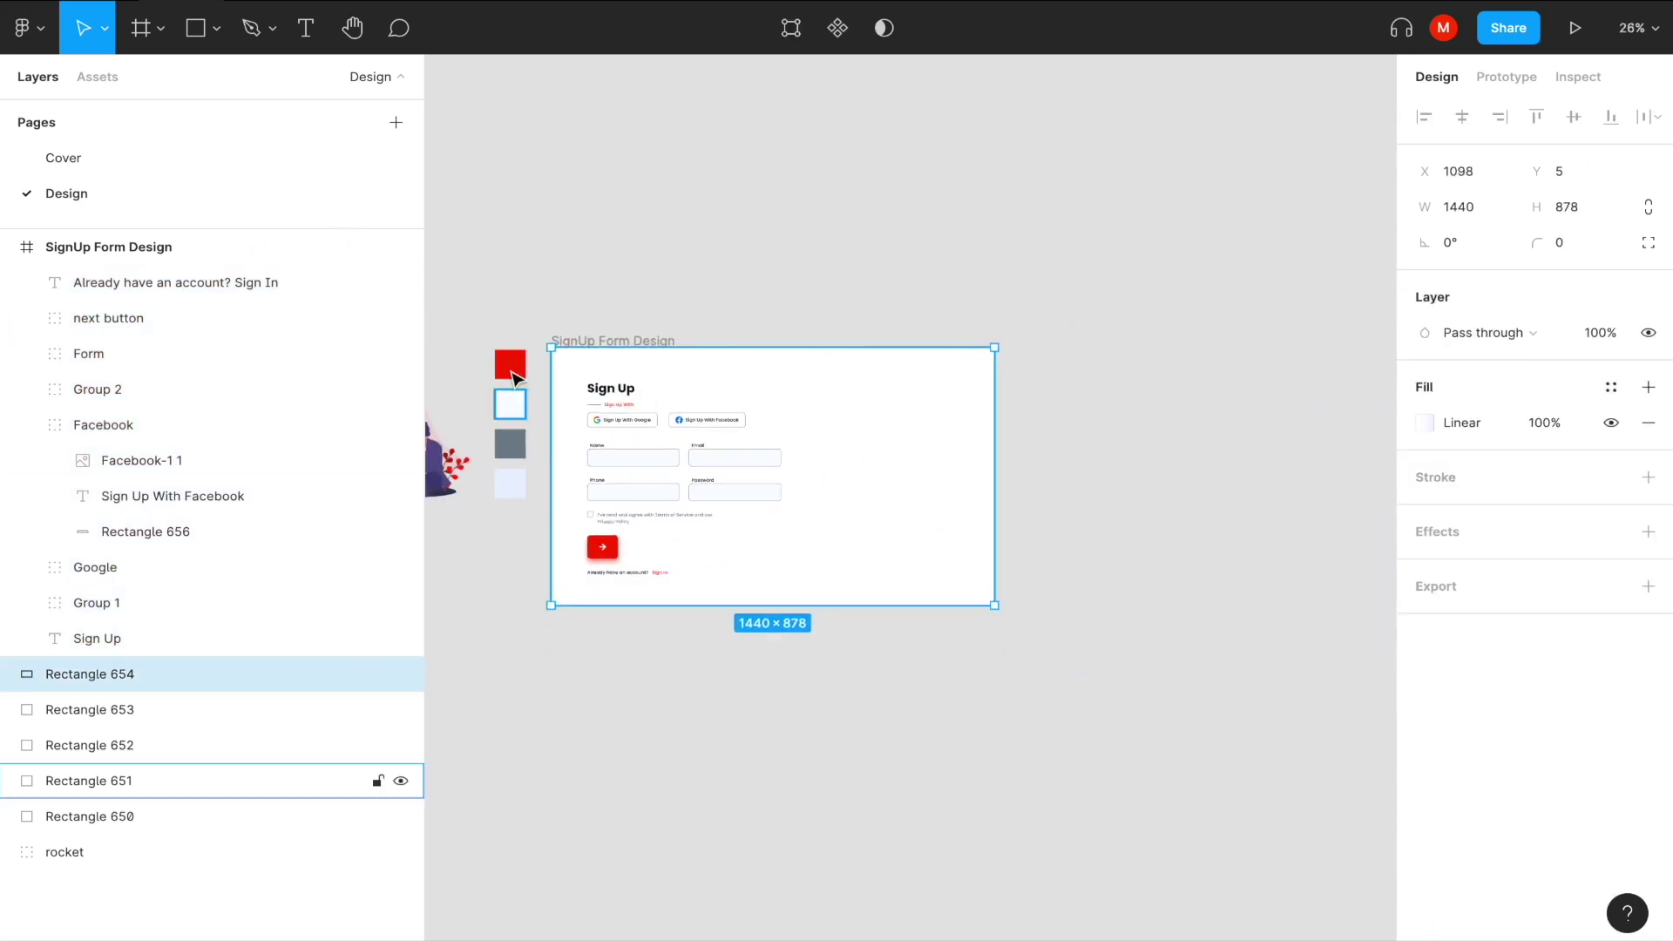
{"action": "left_click", "coordinate": [453, 459]}
{"action": "left_click_drag", "start_coordinate": [453, 459], "coordinate": [928, 494]}
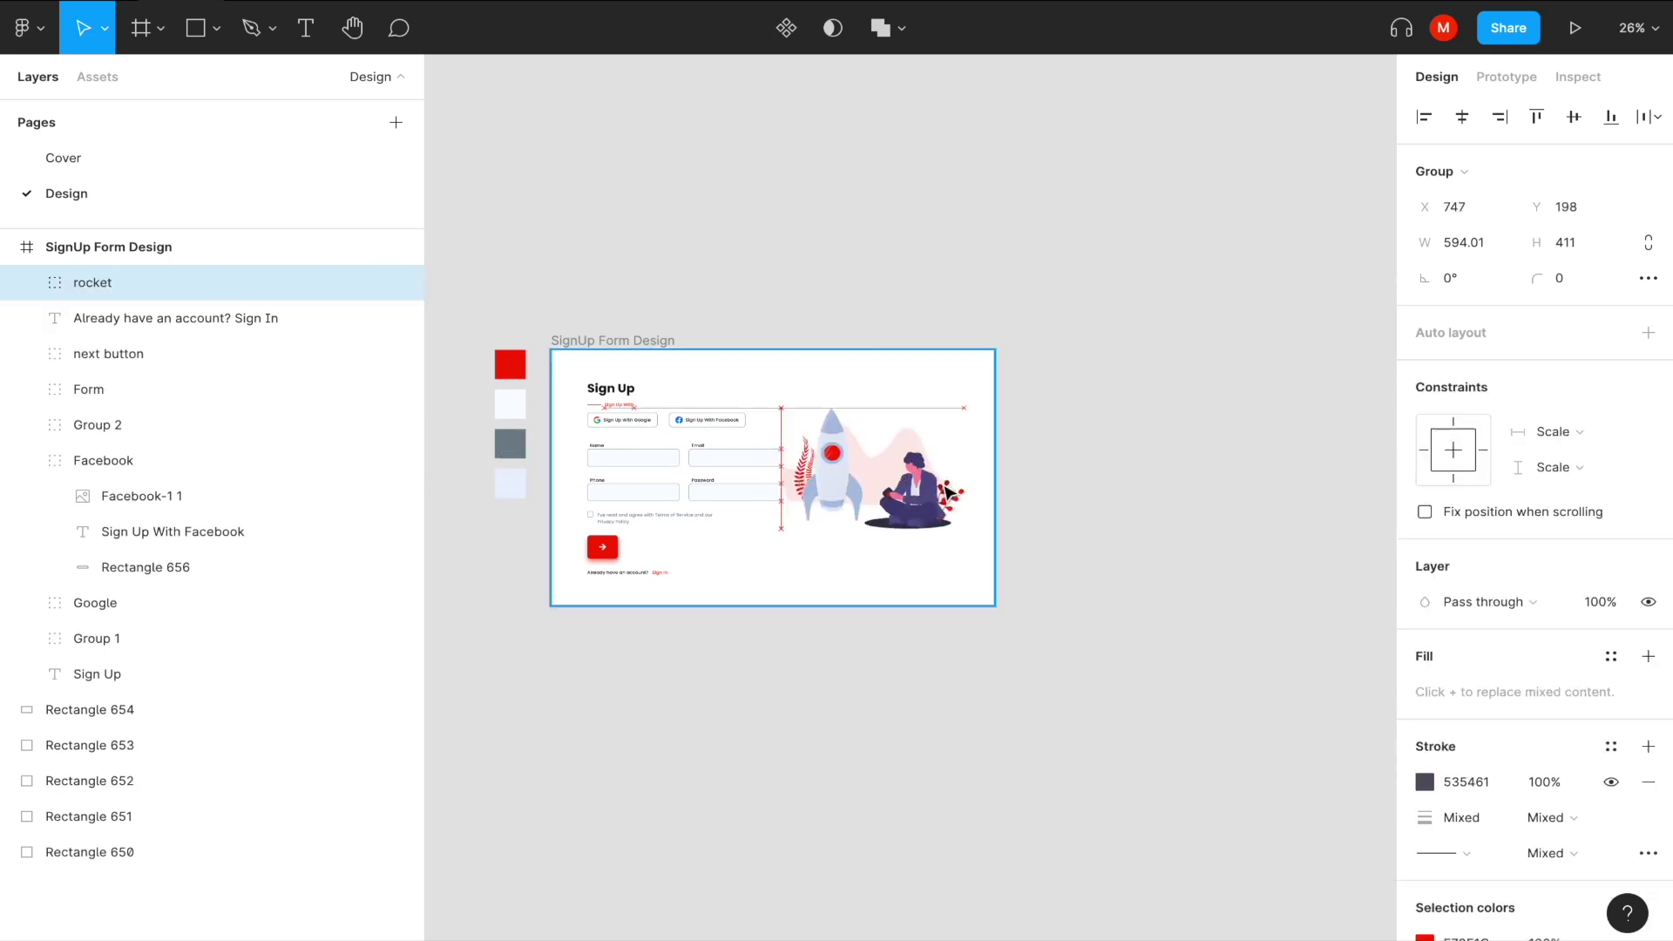
{"action": "left_click_drag", "start_coordinate": [928, 495], "coordinate": [939, 495]}
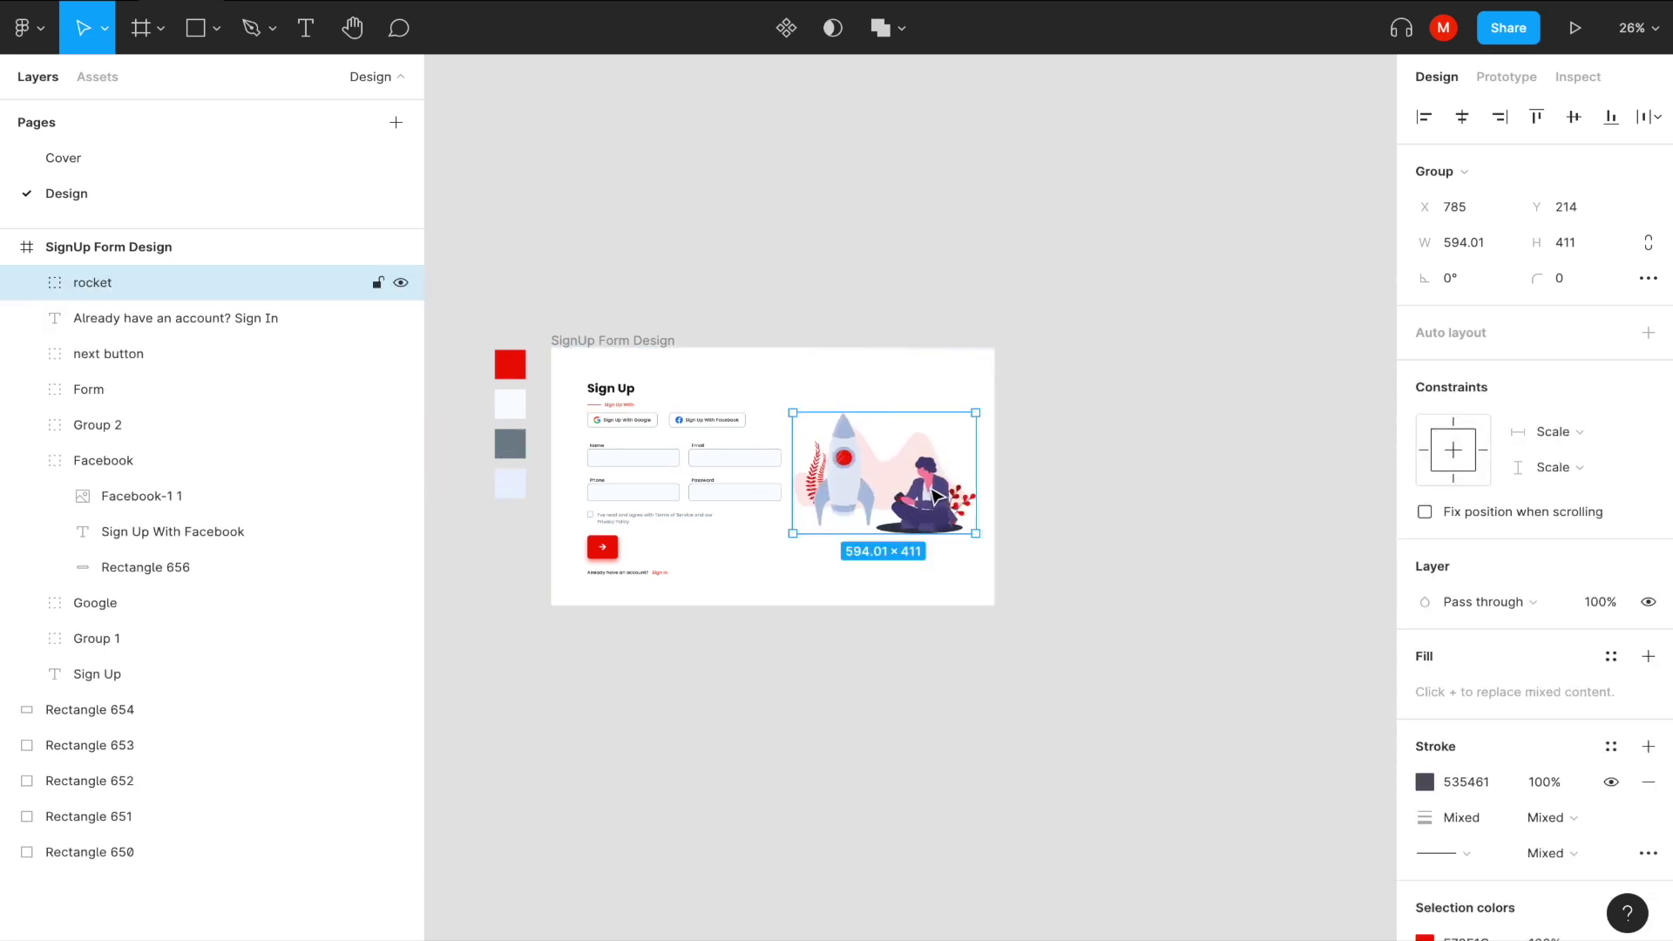
Delete the four colour swatch rectangles beside the frame.
{"action": "left_click_drag", "start_coordinate": [485, 373], "coordinate": [544, 527]}
{"action": "key", "text": "Delete"}
{"action": "scroll", "coordinate": [803, 493], "scroll_direction": "up", "scroll_amount": 3}
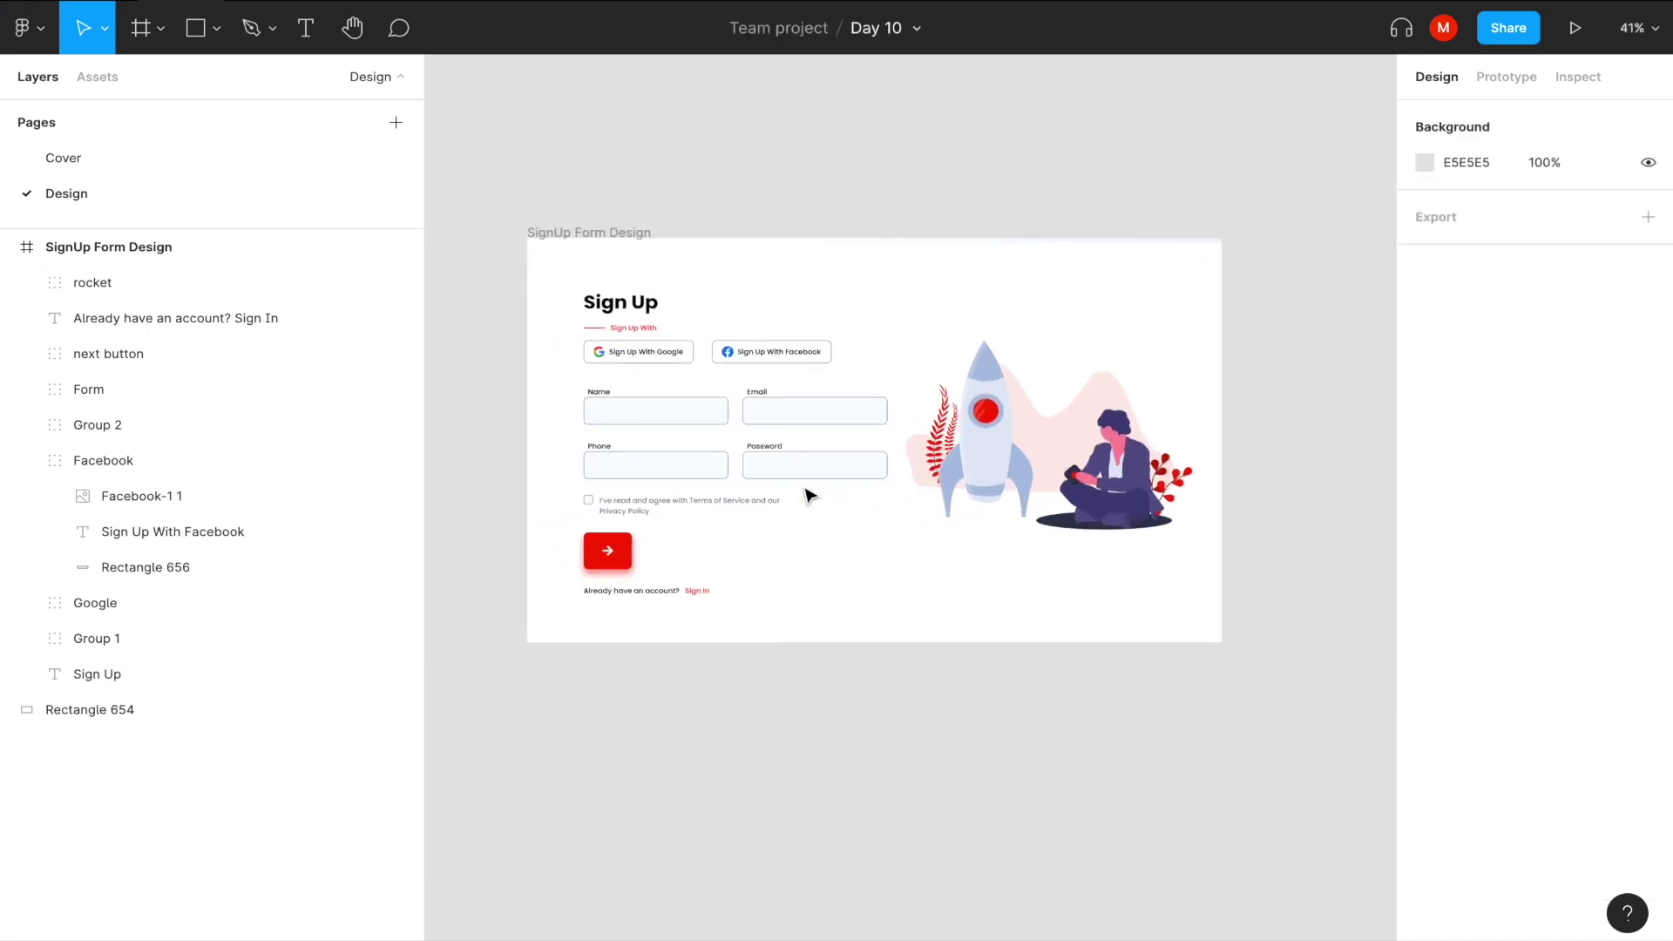
Centre the rocket and all form layers through Sign Up within the frame.
{"action": "left_click", "coordinate": [1021, 471]}
{"action": "left_click_drag", "start_coordinate": [1022, 471], "coordinate": [1022, 478]}
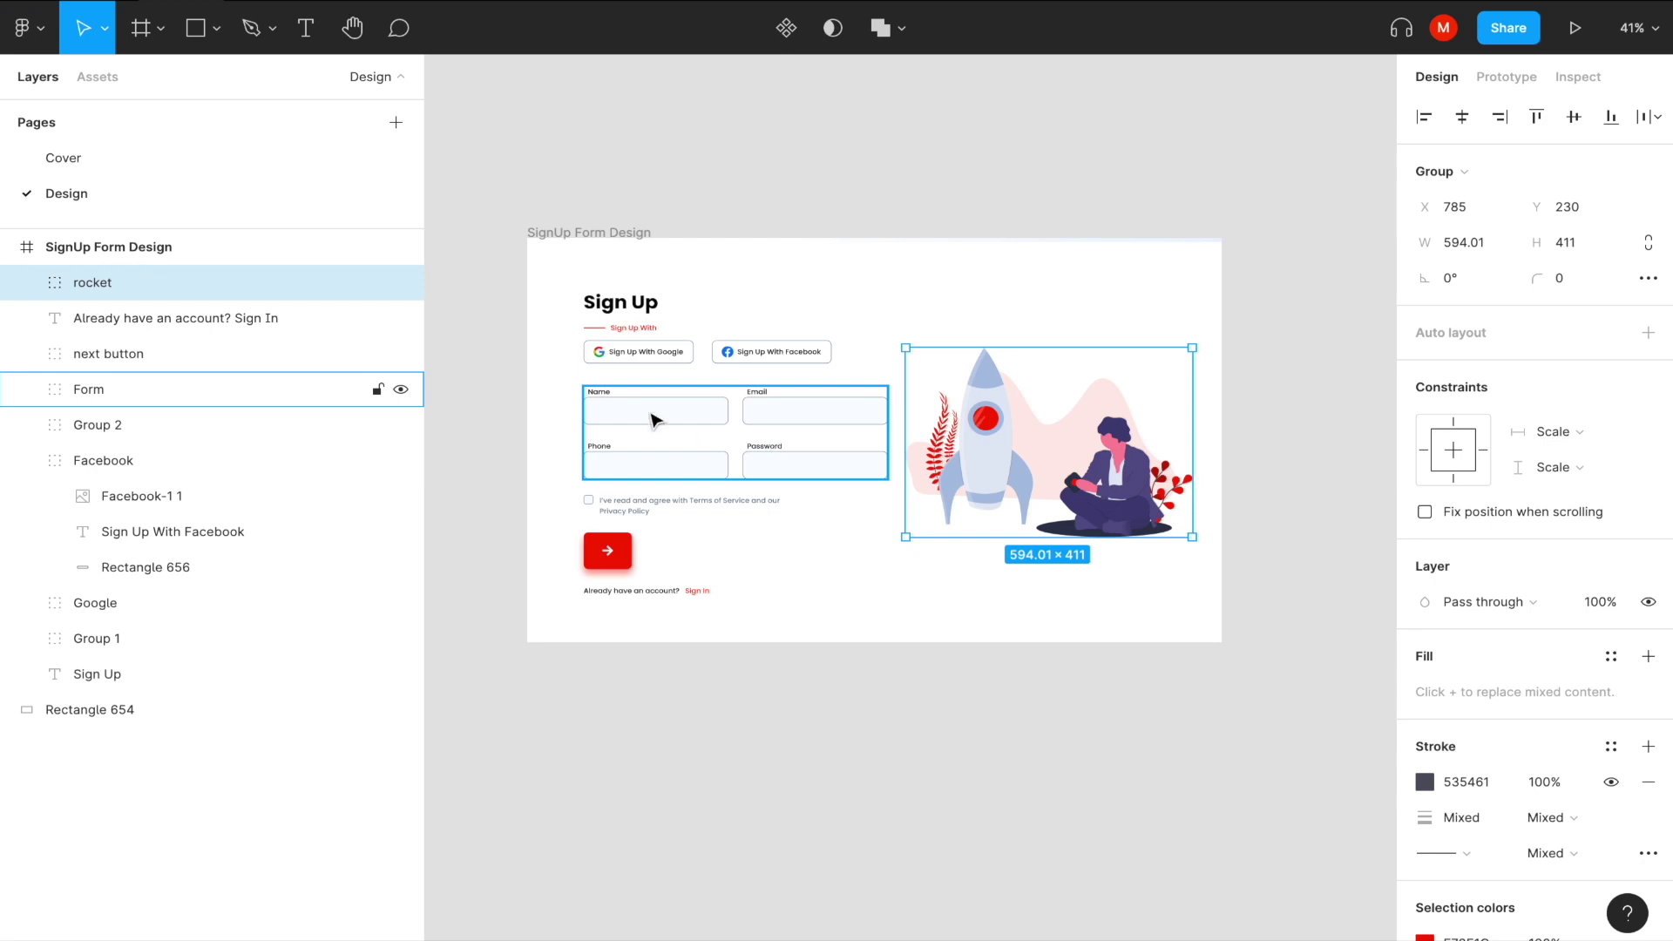
{"action": "mouse_move", "coordinate": [141, 495]}
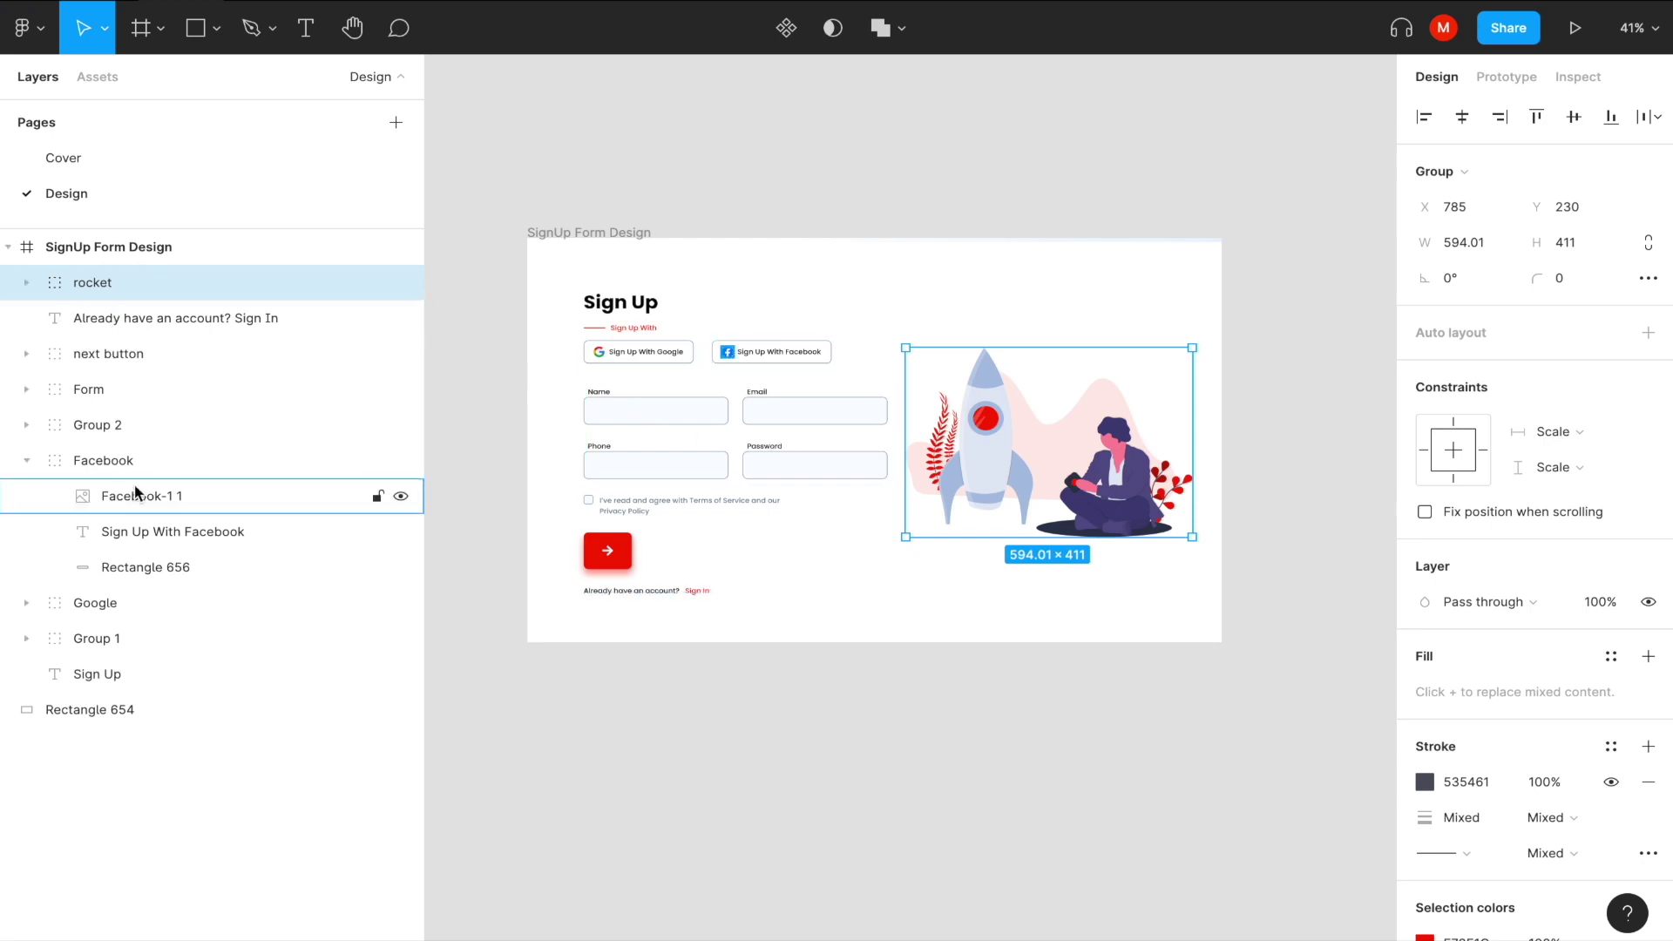
{"action": "left_click", "coordinate": [27, 460]}
{"action": "left_click", "coordinate": [112, 567], "text": "shift"}
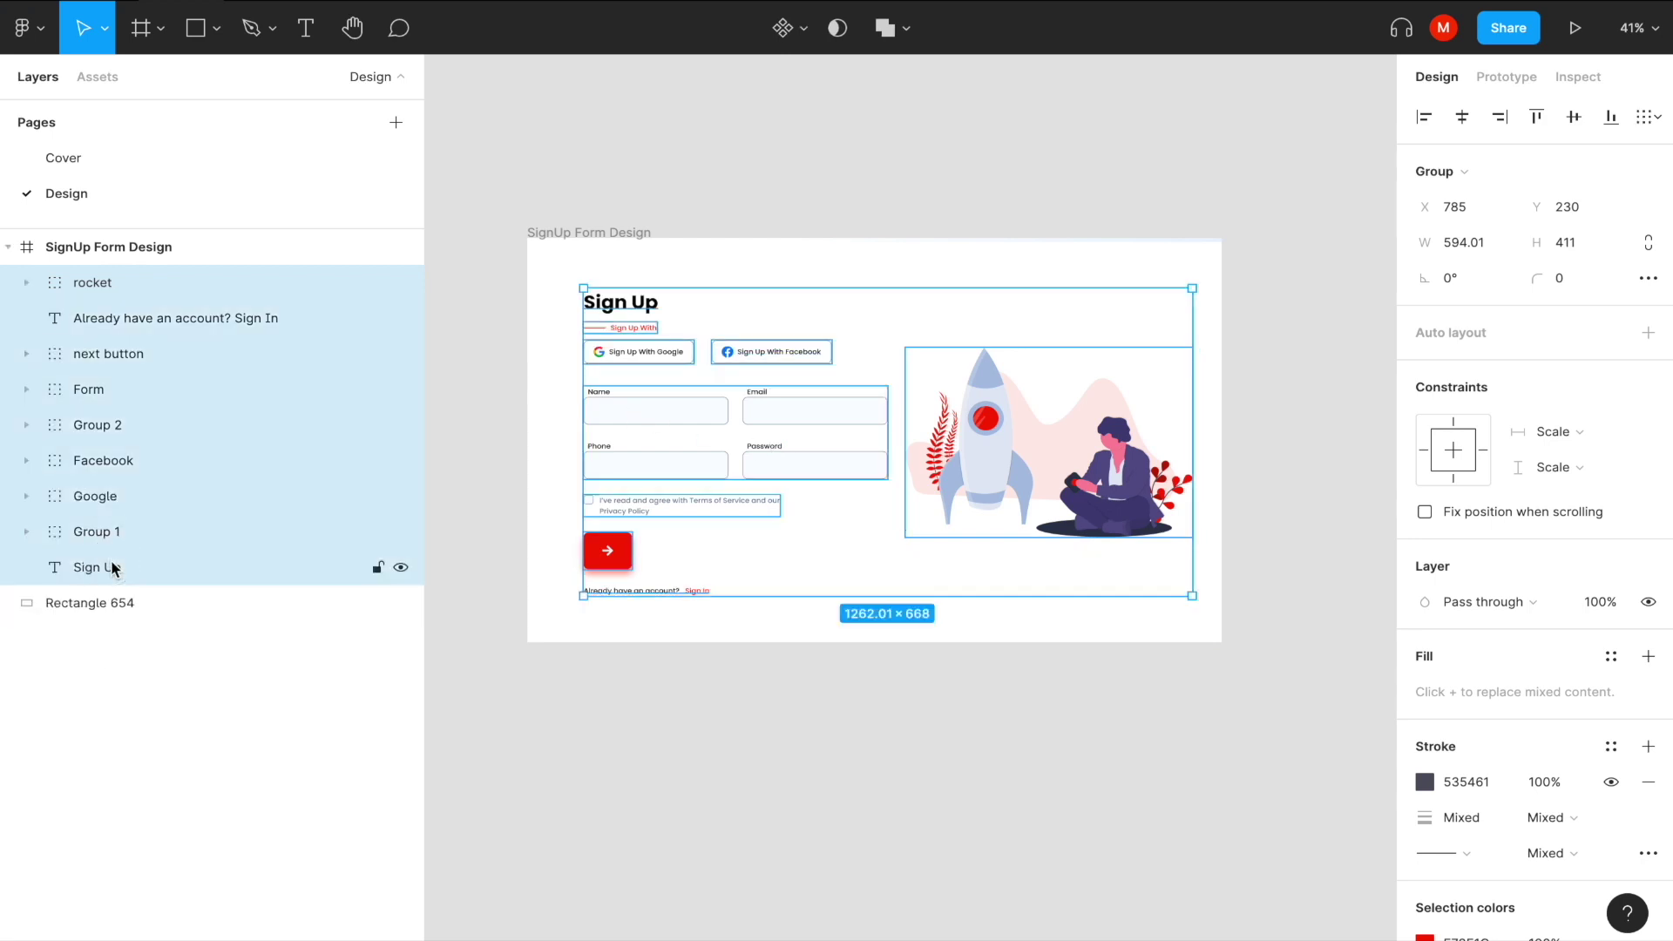
{"action": "left_click_drag", "start_coordinate": [1020, 413], "coordinate": [1019, 427]}
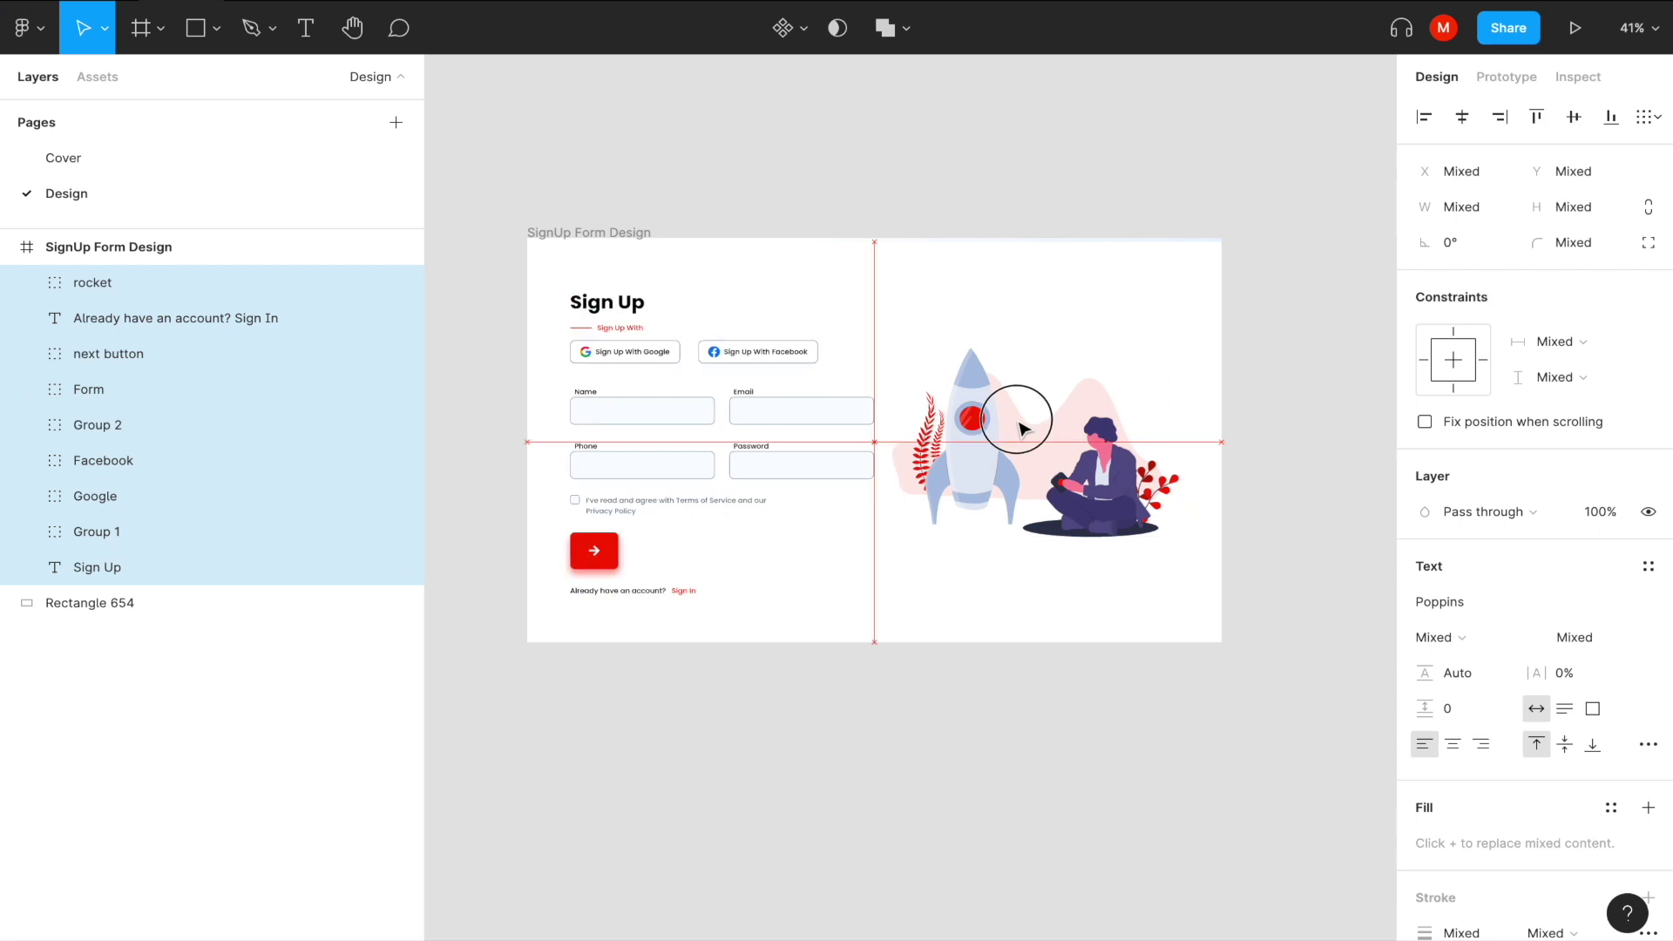
{"action": "left_click", "coordinate": [1064, 176]}
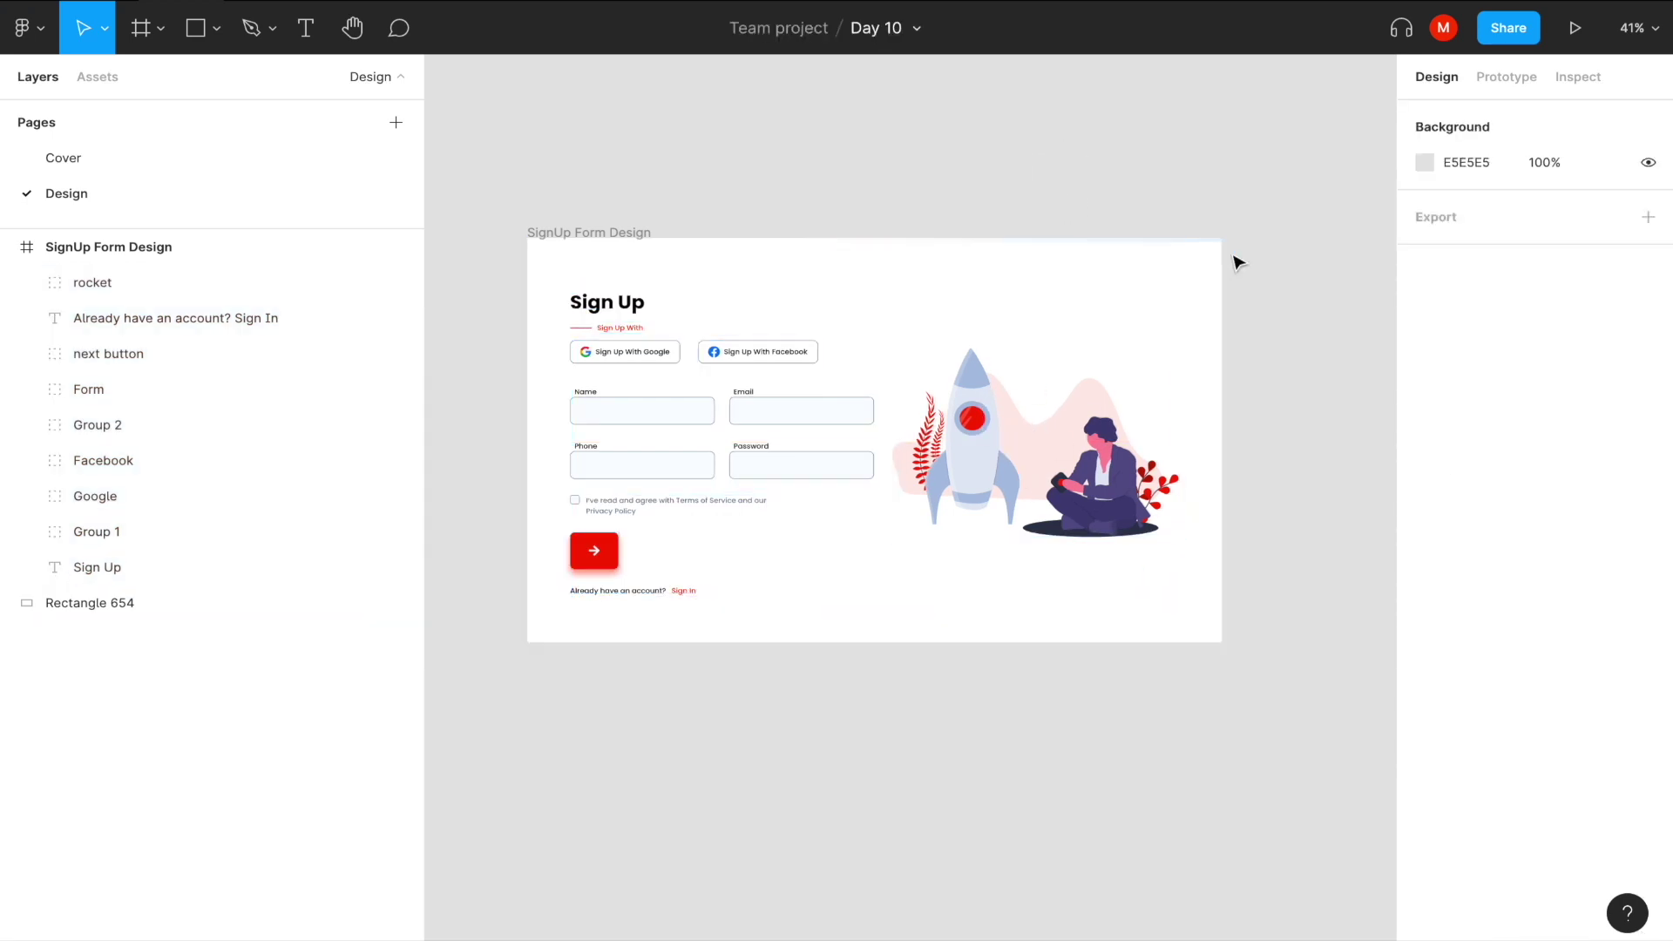
Shrink the rocket illustration to about 504 × 349 and shift it left toward the form.
{"action": "left_click", "coordinate": [1049, 422]}
{"action": "left_click_drag", "start_coordinate": [919, 447], "coordinate": [934, 447]}
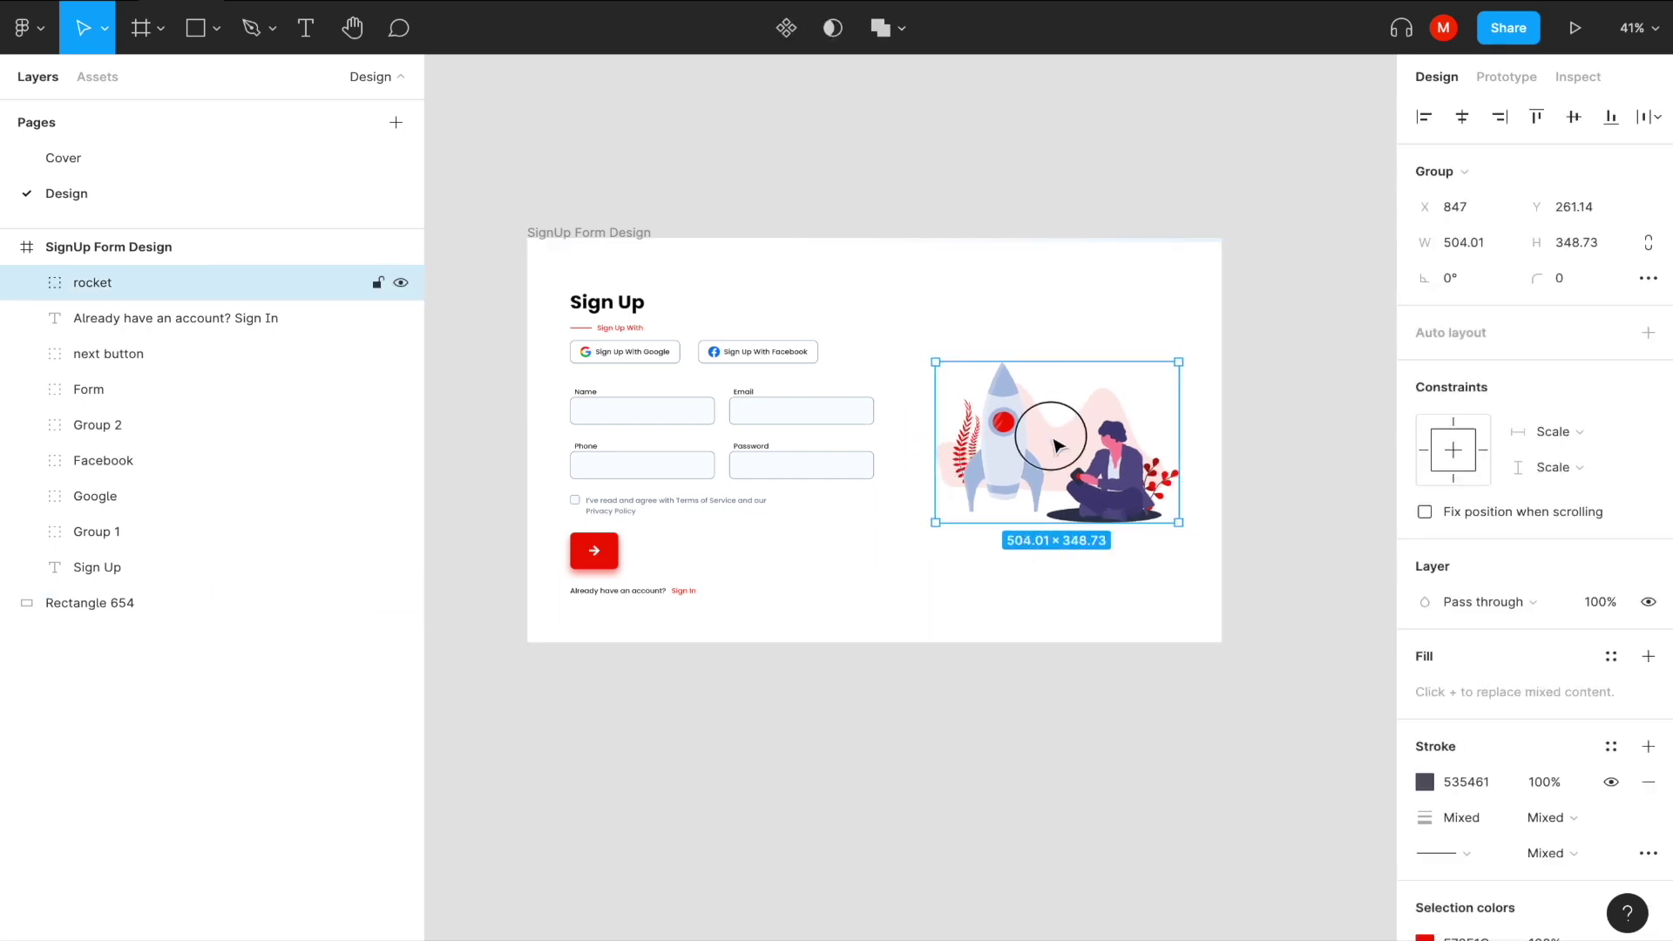
{"action": "left_click_drag", "start_coordinate": [1055, 447], "coordinate": [1025, 447]}
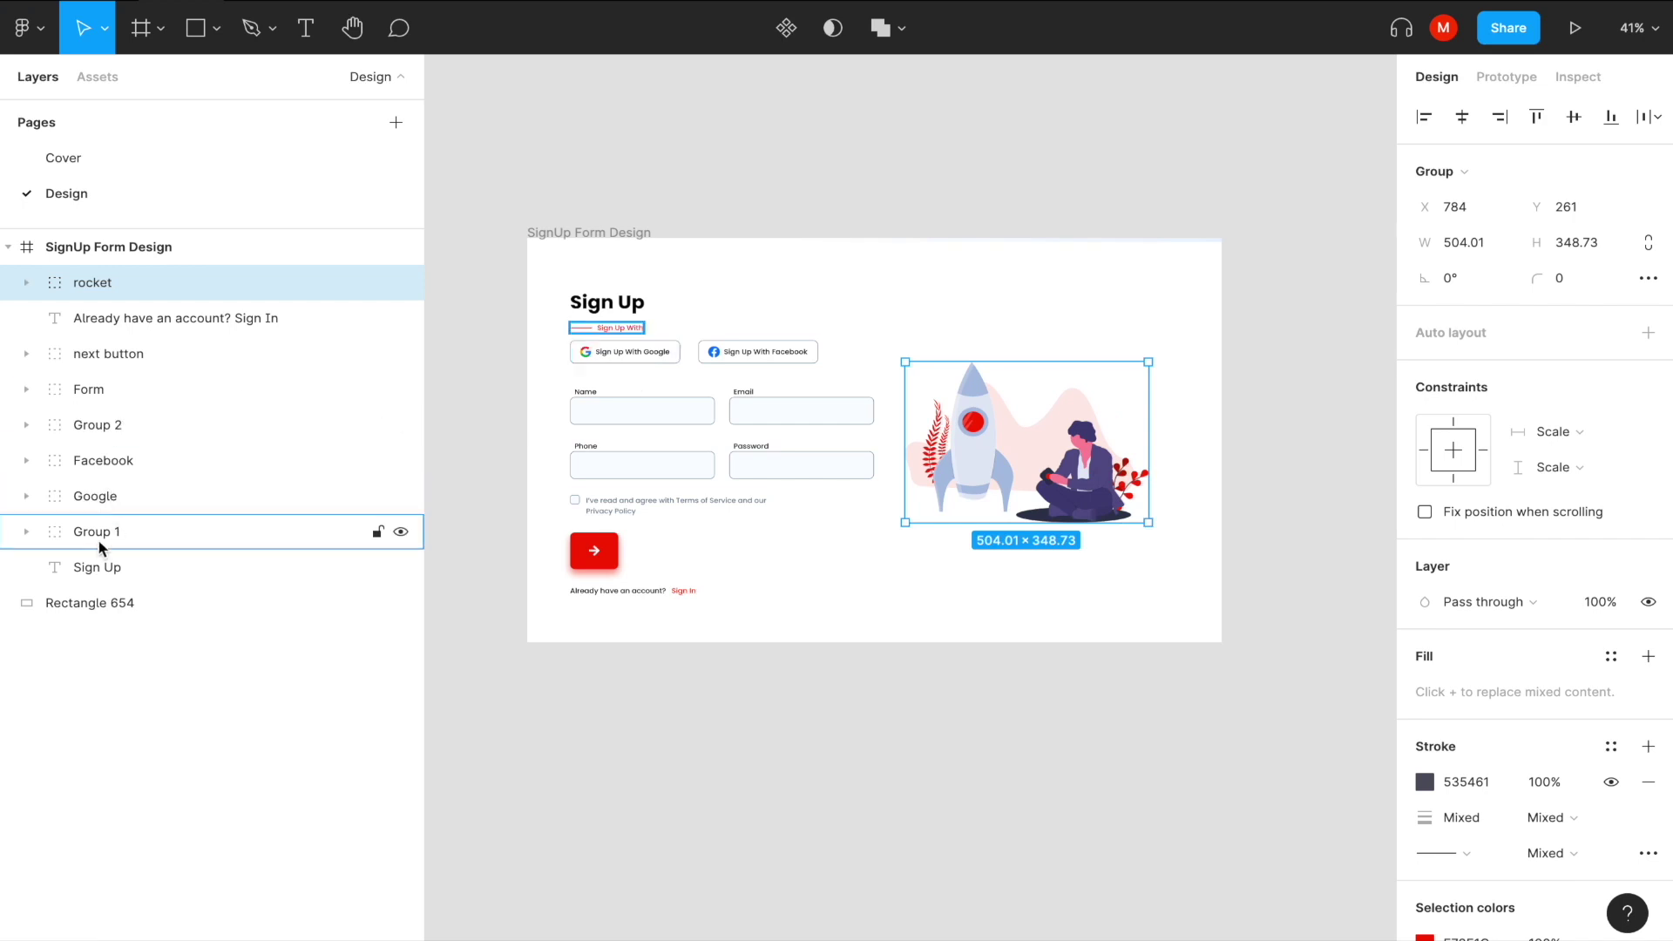
{"action": "left_click", "coordinate": [84, 566], "text": "shift"}
{"action": "left_click", "coordinate": [1217, 337]}
{"action": "key", "text": "Escape"}
{"action": "scroll", "coordinate": [989, 412], "scroll_direction": "up", "scroll_amount": 3, "text": "ctrl"}
{"action": "scroll", "coordinate": [988, 411], "scroll_direction": "down", "scroll_amount": 3, "text": "ctrl"}
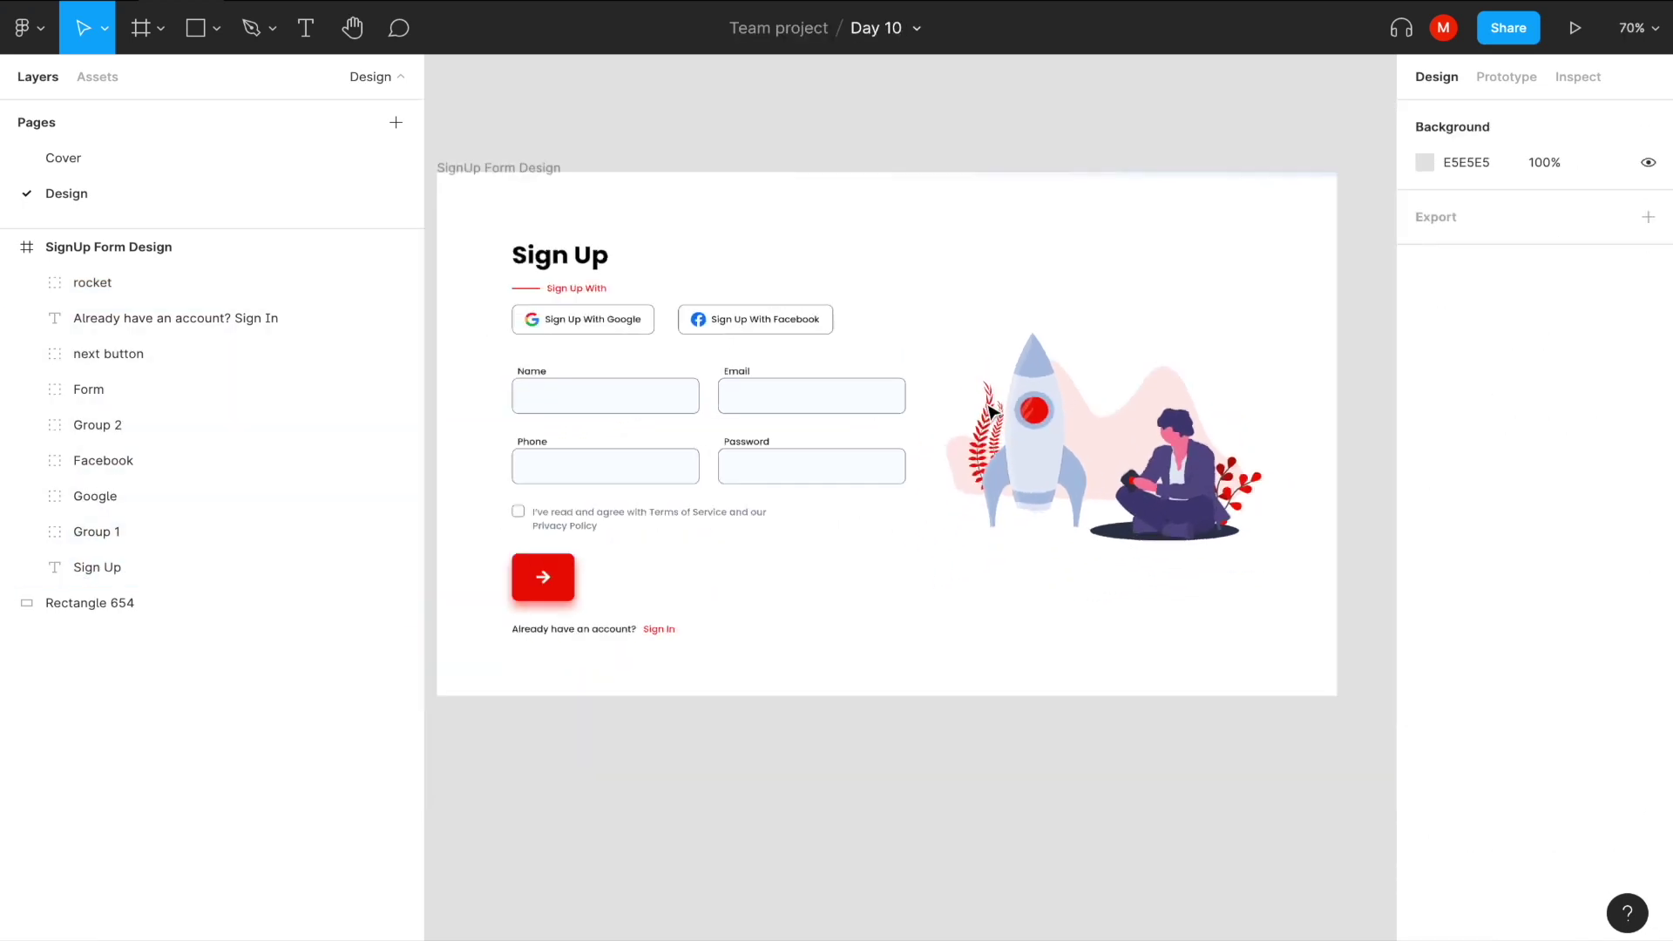
Raise the top edge of the SignUp Form Design frame to make it 1440 × 878.
{"action": "left_click", "coordinate": [566, 183]}
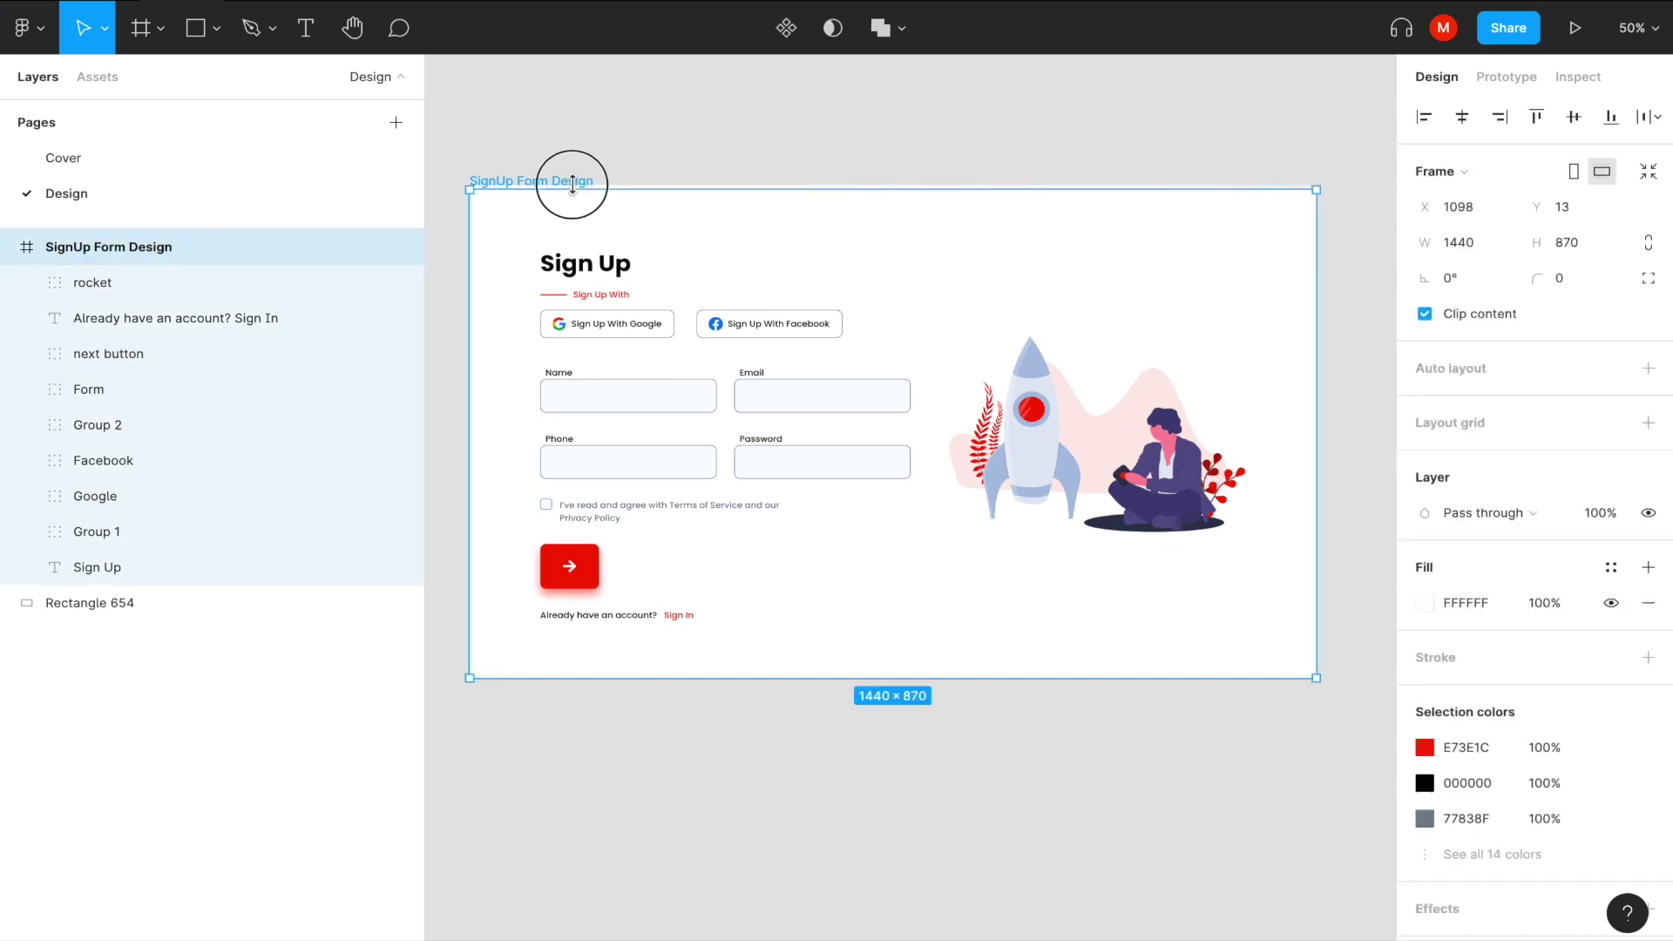
{"action": "left_click_drag", "start_coordinate": [573, 184], "coordinate": [573, 180]}
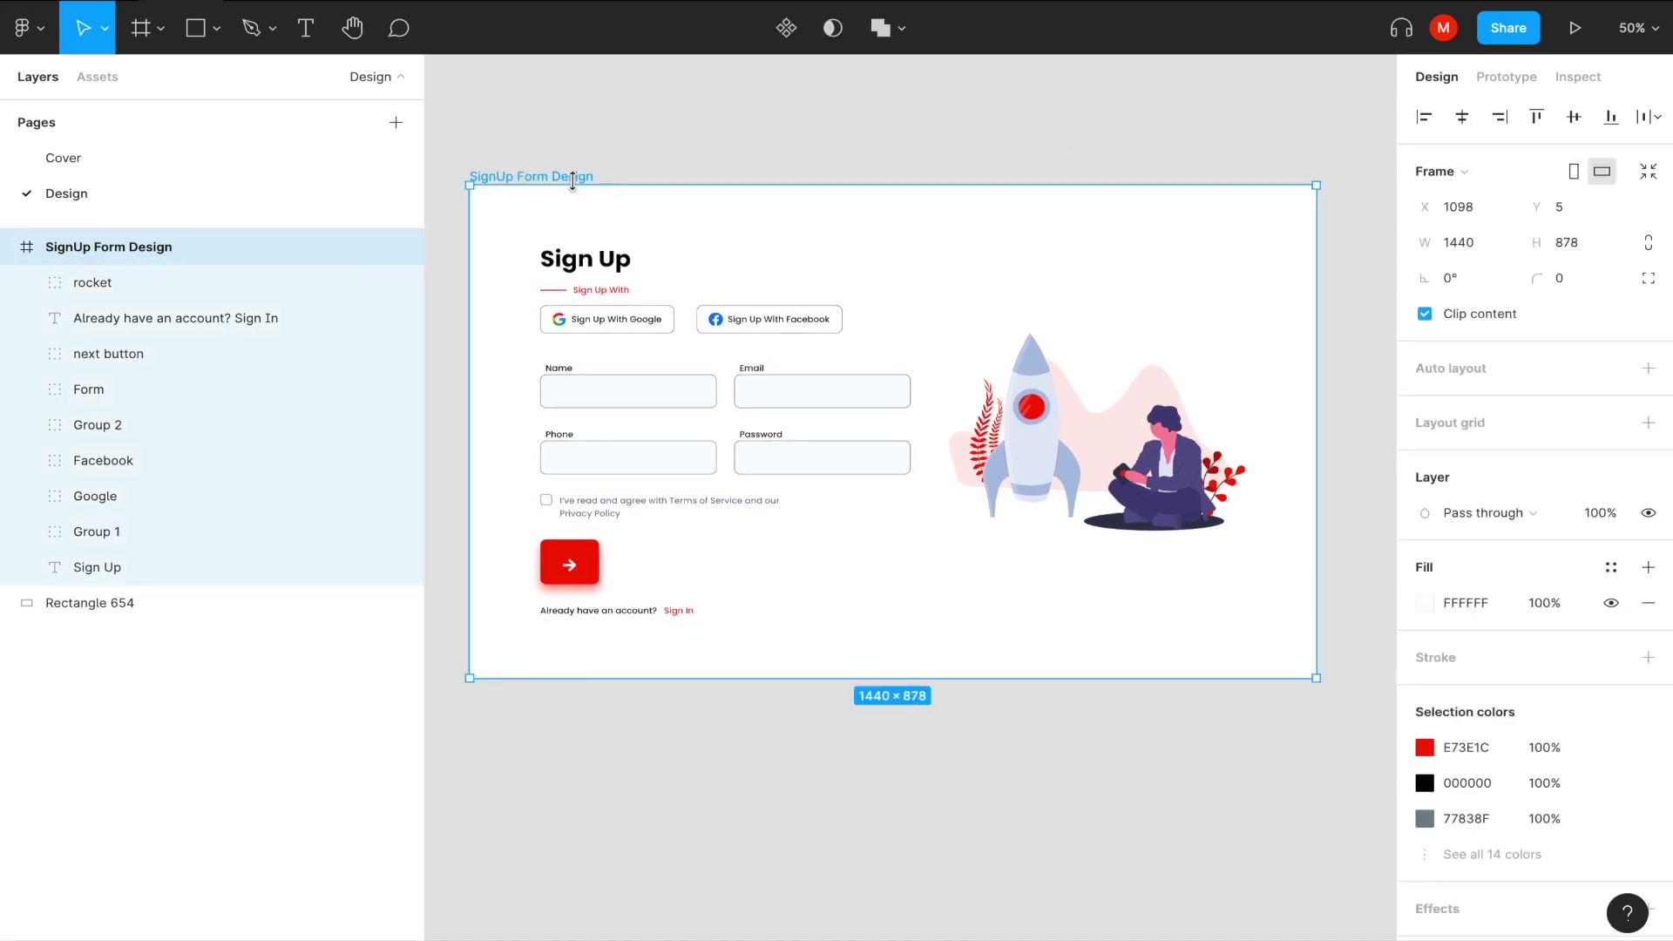
{"action": "left_click", "coordinate": [863, 138]}
{"action": "scroll", "coordinate": [1122, 274], "scroll_direction": "down", "scroll_amount": 2, "text": "ctrl"}
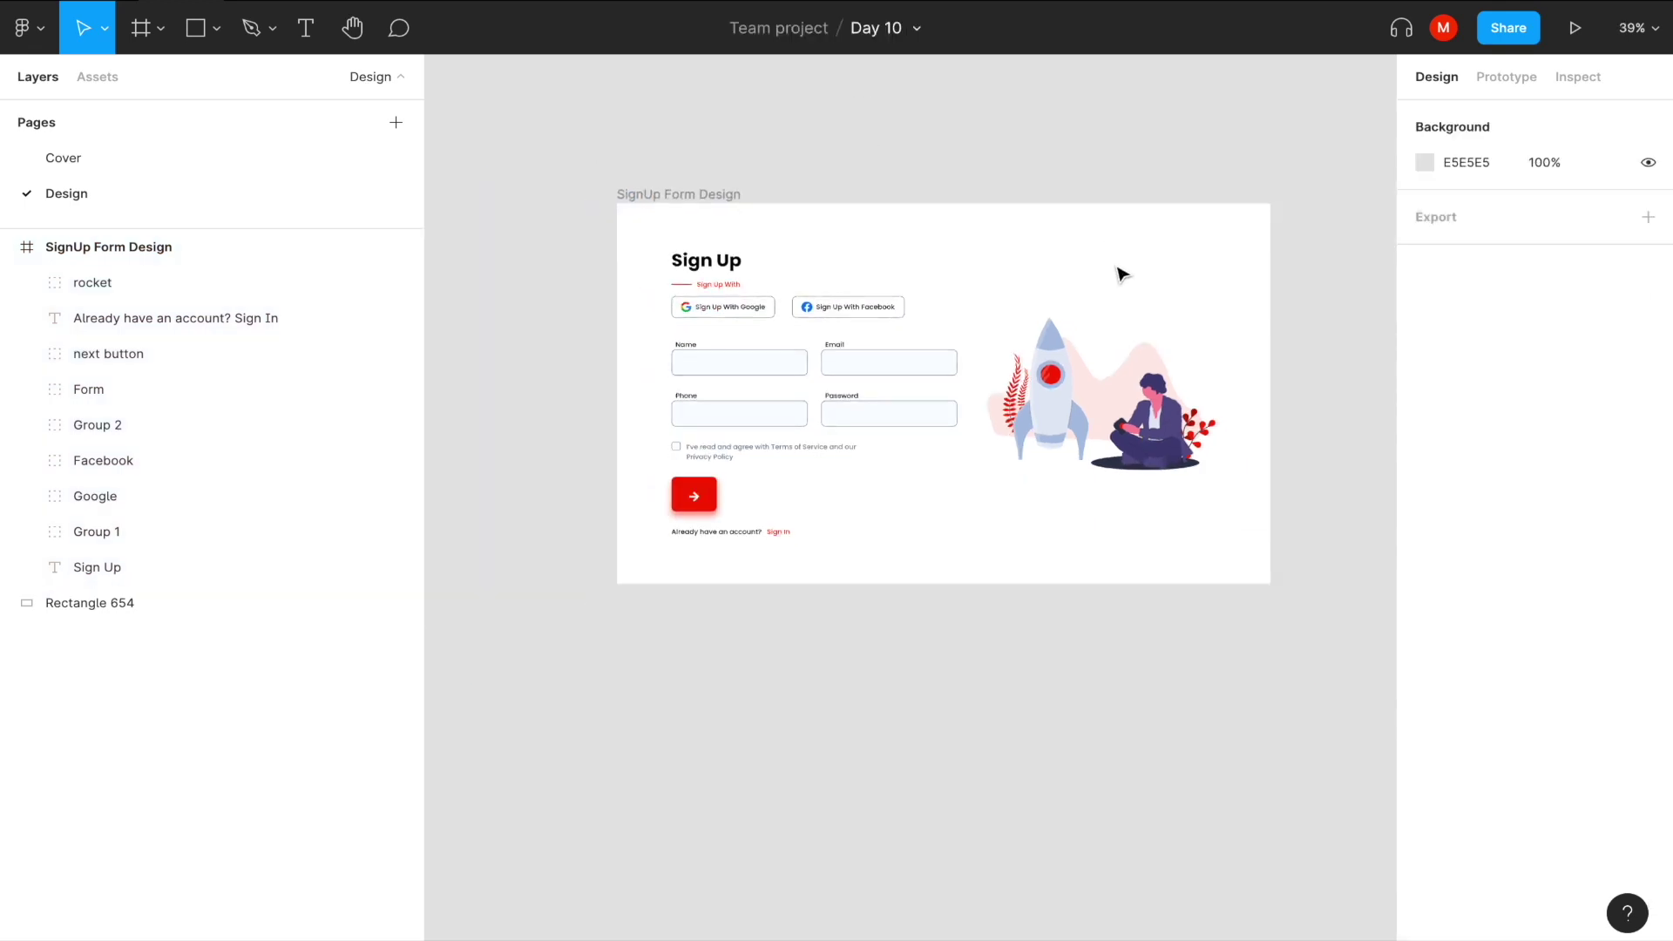
{"action": "scroll", "coordinate": [1122, 274], "scroll_direction": "up", "scroll_amount": 2, "text": "ctrl"}
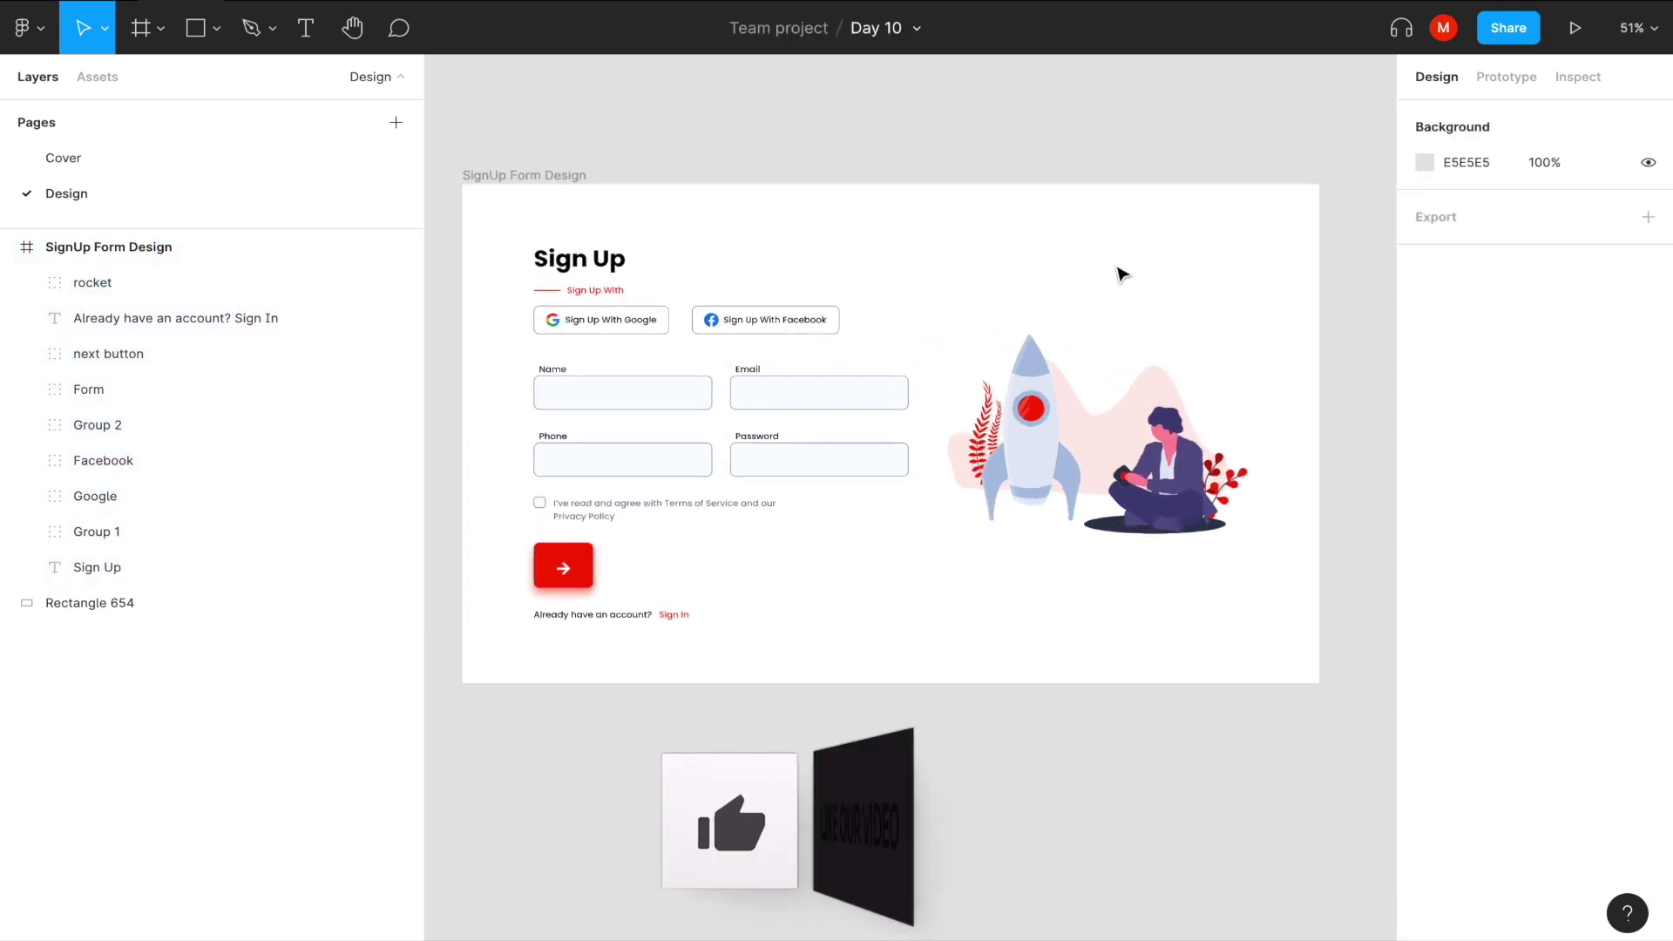
{"action": "scroll", "coordinate": [1122, 274], "scroll_direction": "left", "scroll_amount": 1}
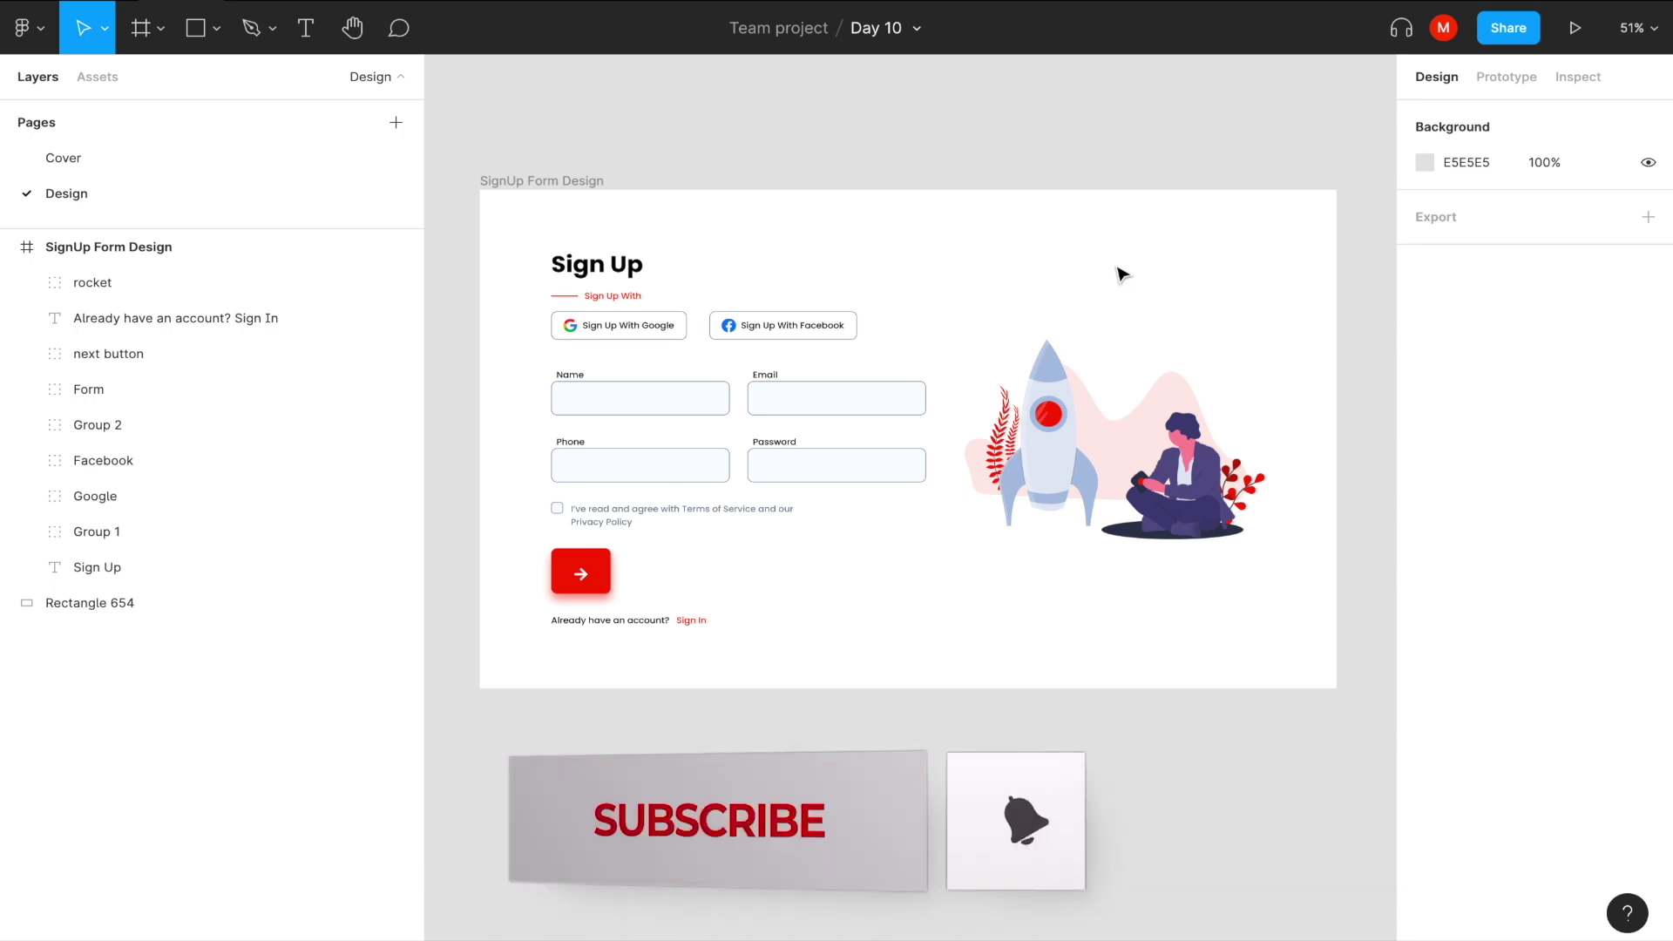